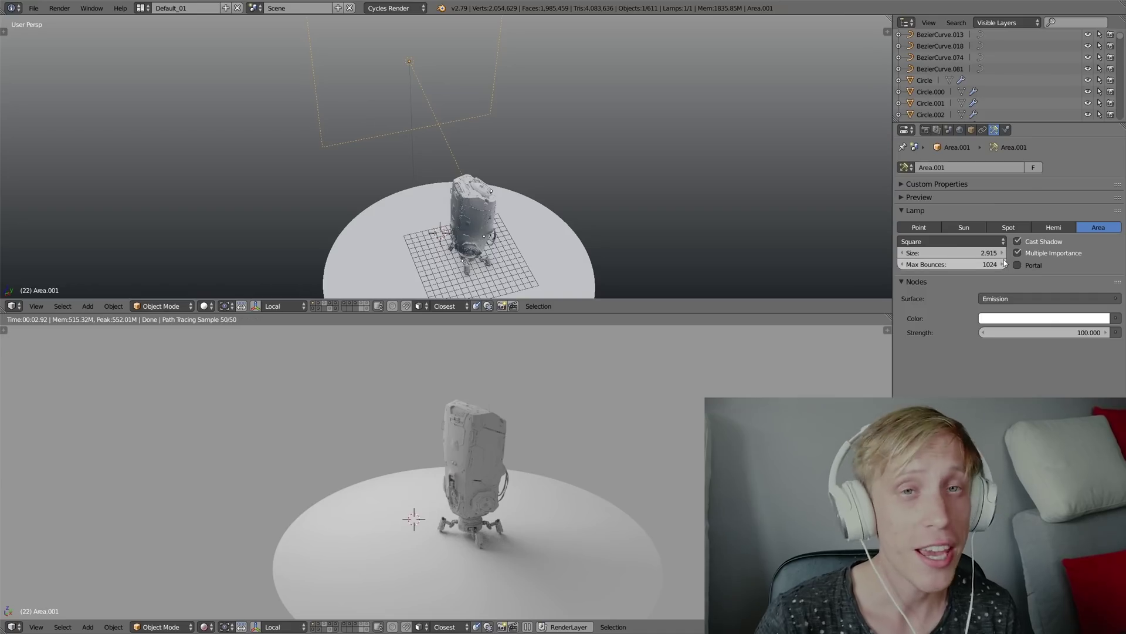
Set the area lamp's emission strength to about 400.
{"action": "mouse_move", "coordinate": [1026, 332]}
{"action": "left_mouse_down"}
{"action": "mouse_move", "coordinate": [1043, 331]}
{"action": "mouse_move", "coordinate": [1025, 333]}
{"action": "left_mouse_up"}
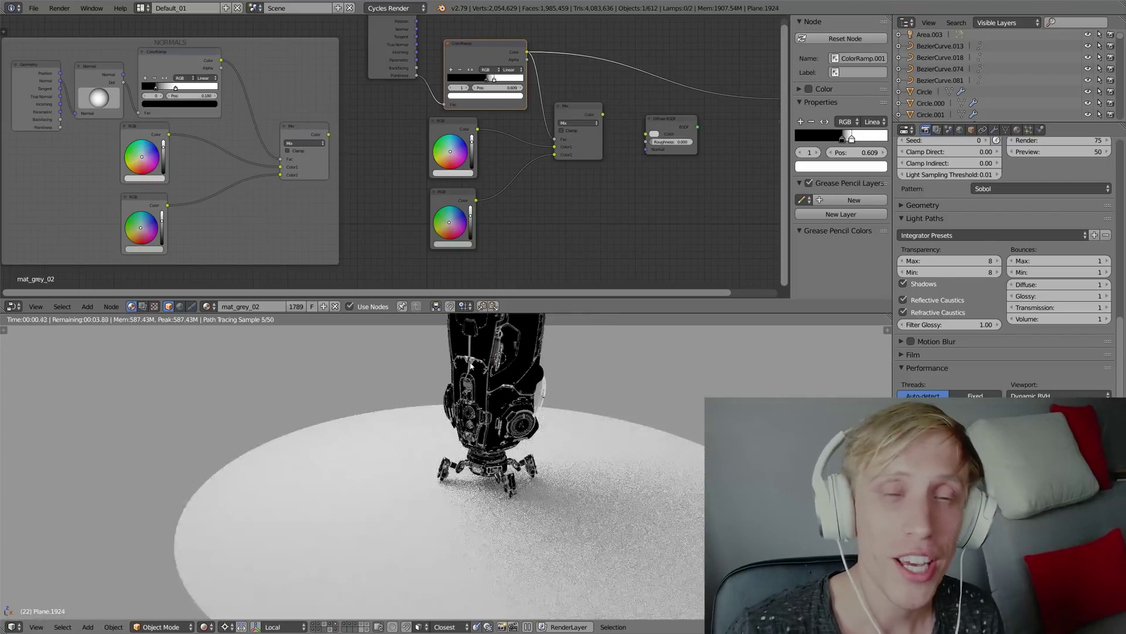
{"action": "middle_click_drag", "start_coordinate": [470, 363], "coordinate": [465, 469]}
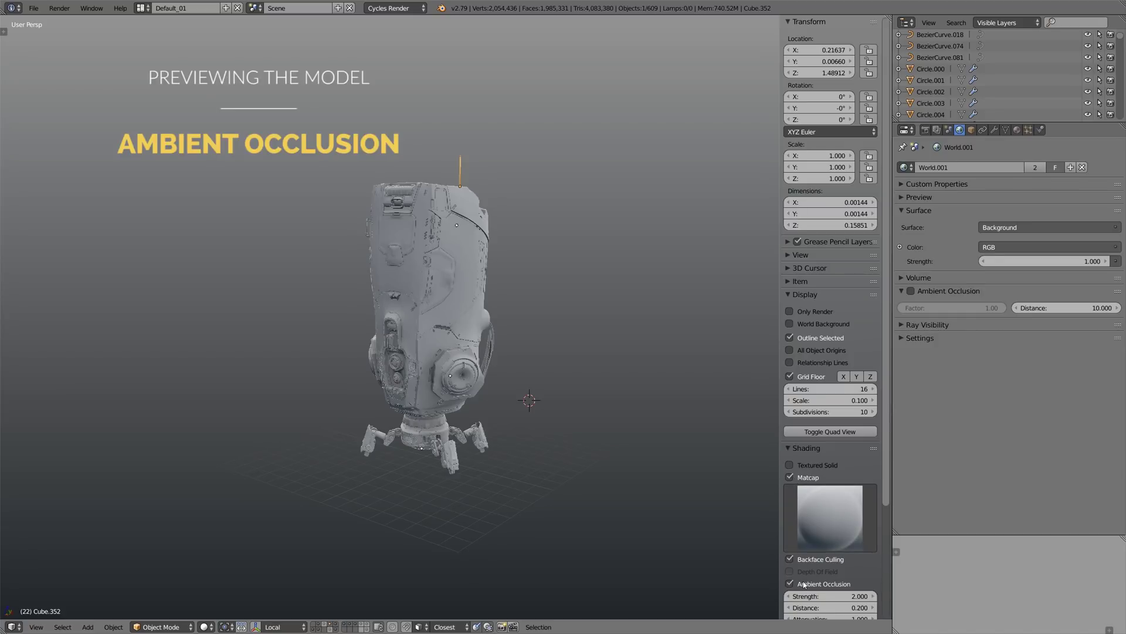
Examine the robot's top hatch, cables and front panel details under the matcap shading with ambient occlusion.
{"action": "mouse_move", "coordinate": [439, 302]}
{"action": "middle_mouse_down"}
{"action": "mouse_move", "coordinate": [344, 304]}
{"action": "mouse_move", "coordinate": [294, 327]}
{"action": "mouse_move", "coordinate": [322, 322]}
{"action": "middle_mouse_up"}
{"action": "scroll", "coordinate": [526, 218], "scroll_direction": "up", "scroll_amount": 2}
{"action": "scroll", "coordinate": [526, 219], "scroll_direction": "up", "scroll_amount": 5}
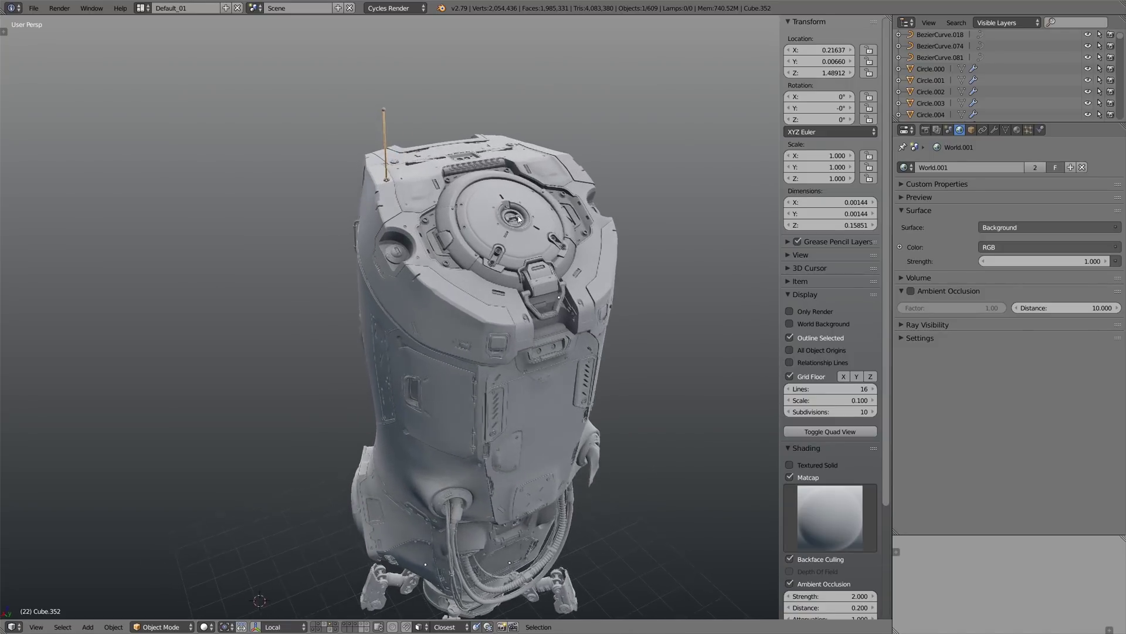
{"action": "middle_click_drag", "start_coordinate": [509, 218], "coordinate": [522, 218]}
{"action": "middle_click_drag", "start_coordinate": [527, 357], "coordinate": [519, 177], "text": "shift"}
{"action": "scroll", "coordinate": [516, 377], "scroll_direction": "up", "scroll_amount": 3}
{"action": "mouse_move", "coordinate": [515, 377]}
{"action": "middle_mouse_down"}
{"action": "mouse_move", "coordinate": [512, 353]}
{"action": "mouse_move", "coordinate": [527, 335]}
{"action": "mouse_move", "coordinate": [630, 351]}
{"action": "mouse_move", "coordinate": [614, 403]}
{"action": "middle_mouse_up"}
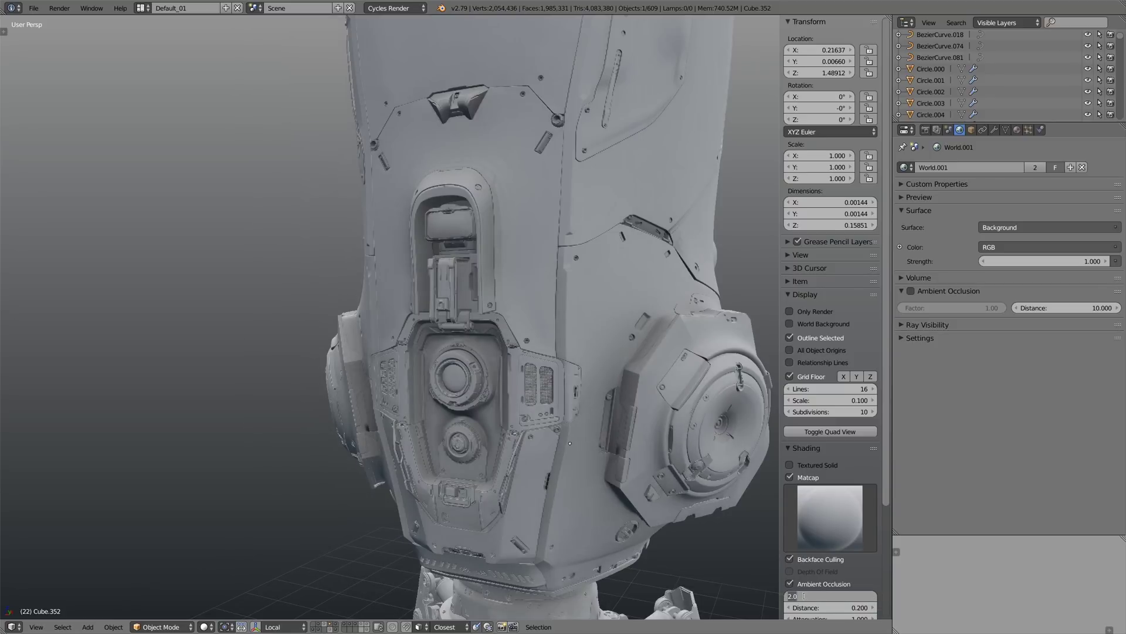
Set the viewport ambient occlusion strength to 1 and hide the view properties sidebar.
{"action": "type", "text": "1"}
{"action": "left_click", "coordinate": [812, 576]}
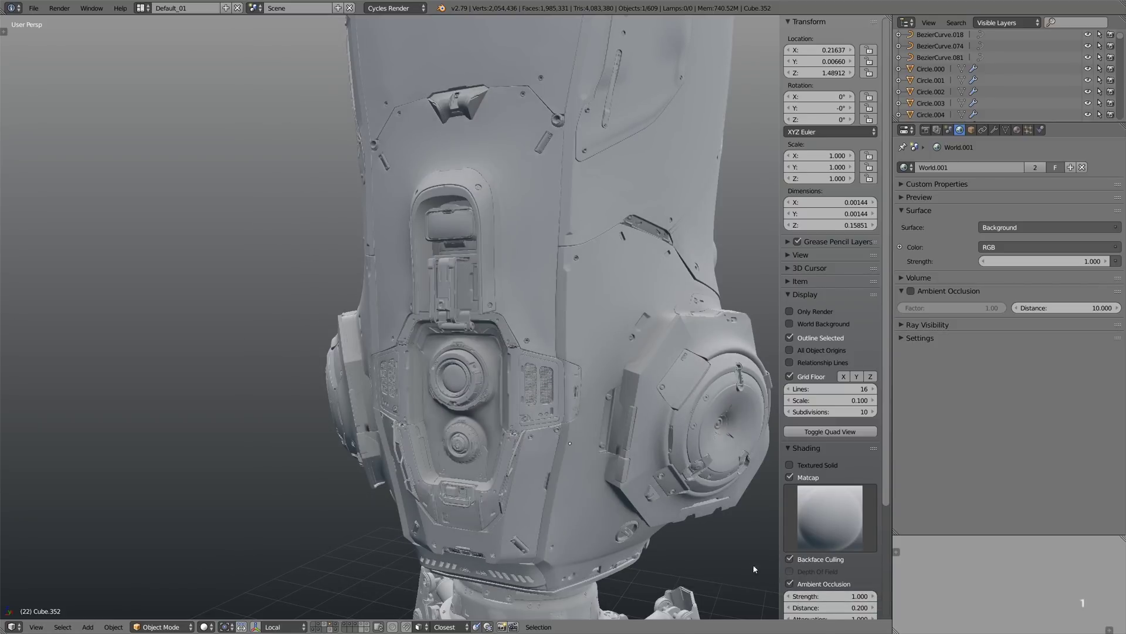
{"action": "key", "text": "n"}
{"action": "scroll", "coordinate": [489, 414], "scroll_direction": "down", "scroll_amount": 6}
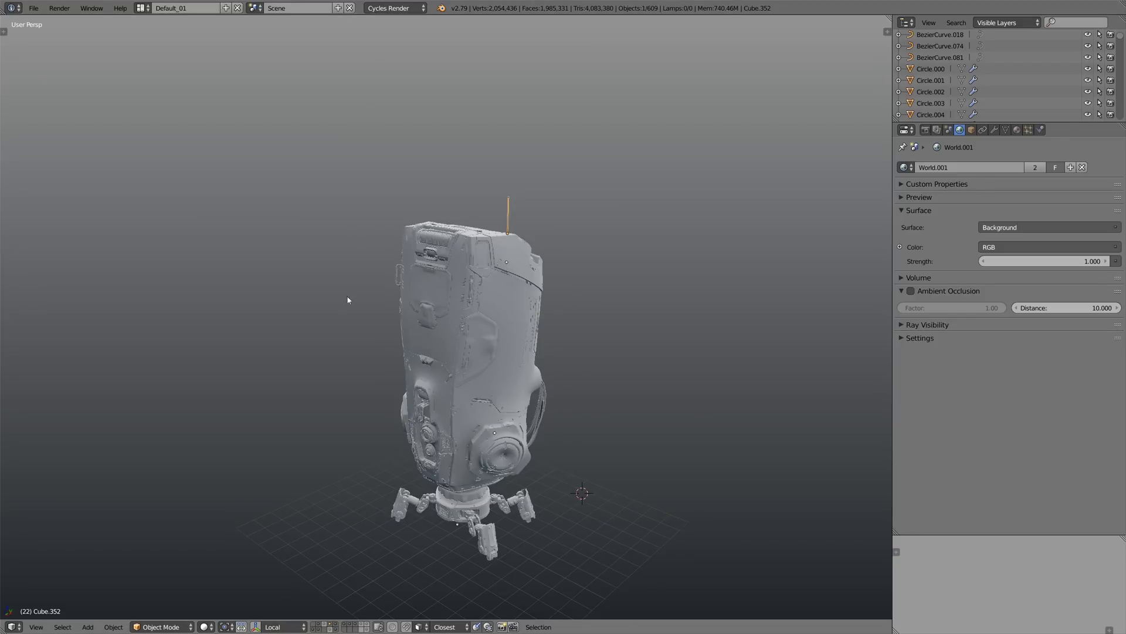
Switch the viewport shading to Rendered and inspect the robot from several sides and close up at its front handle.
{"action": "left_click", "coordinate": [205, 626]}
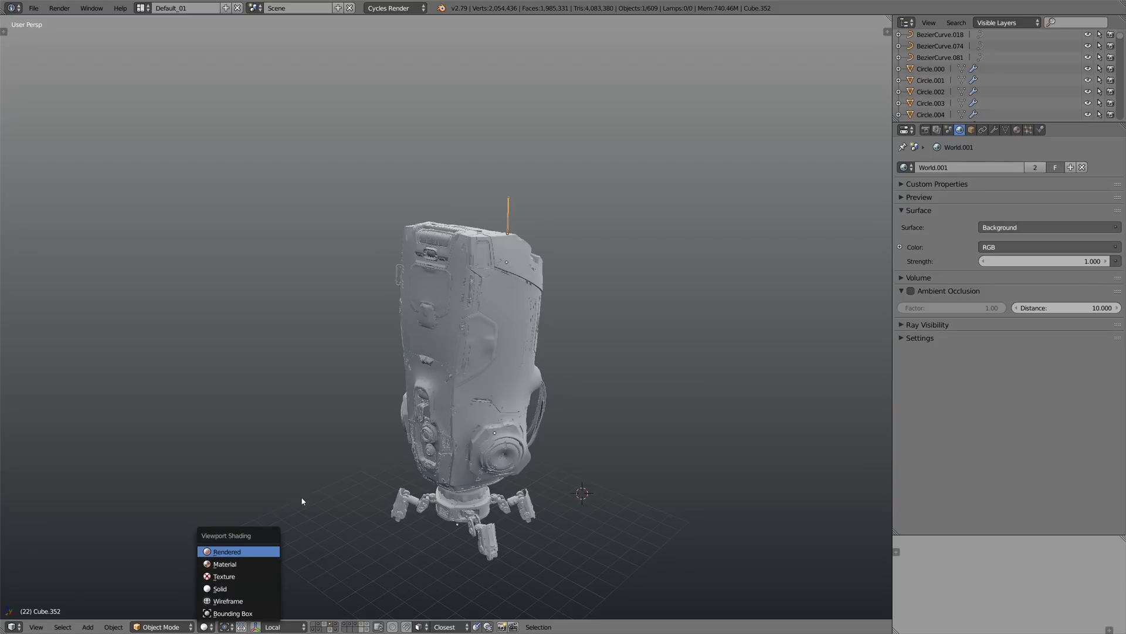
{"action": "key", "text": "Return"}
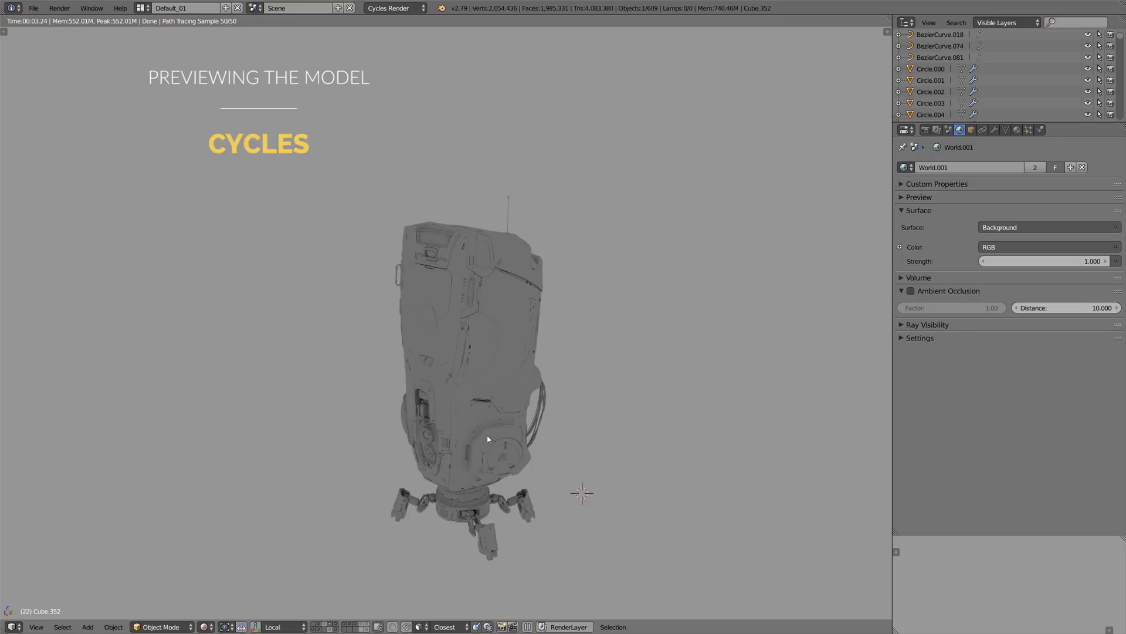
{"action": "middle_click_drag", "start_coordinate": [487, 434], "coordinate": [404, 428]}
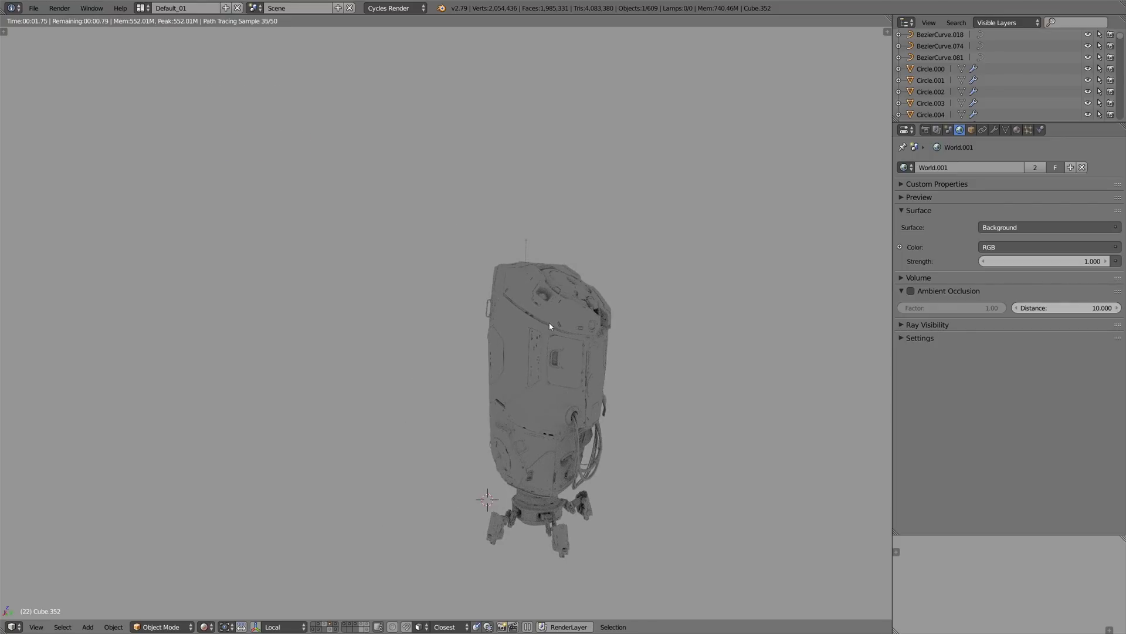
{"action": "middle_click_drag", "start_coordinate": [587, 335], "coordinate": [568, 344]}
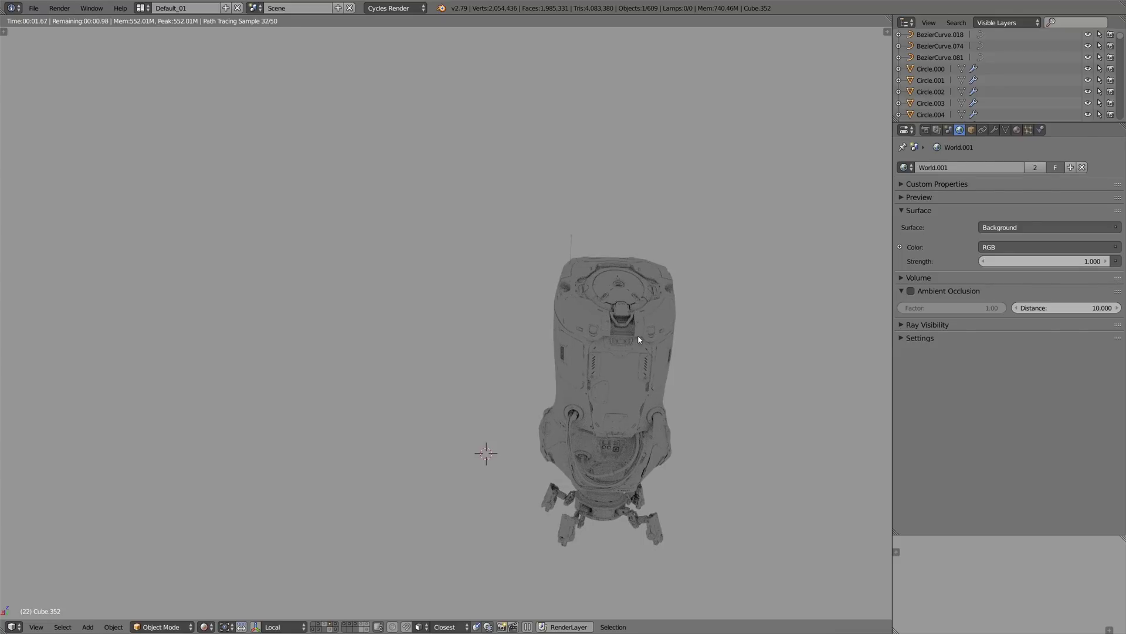
{"action": "mouse_move", "coordinate": [639, 339]}
{"action": "middle_mouse_down"}
{"action": "mouse_move", "coordinate": [642, 301]}
{"action": "mouse_move", "coordinate": [644, 354]}
{"action": "middle_mouse_up"}
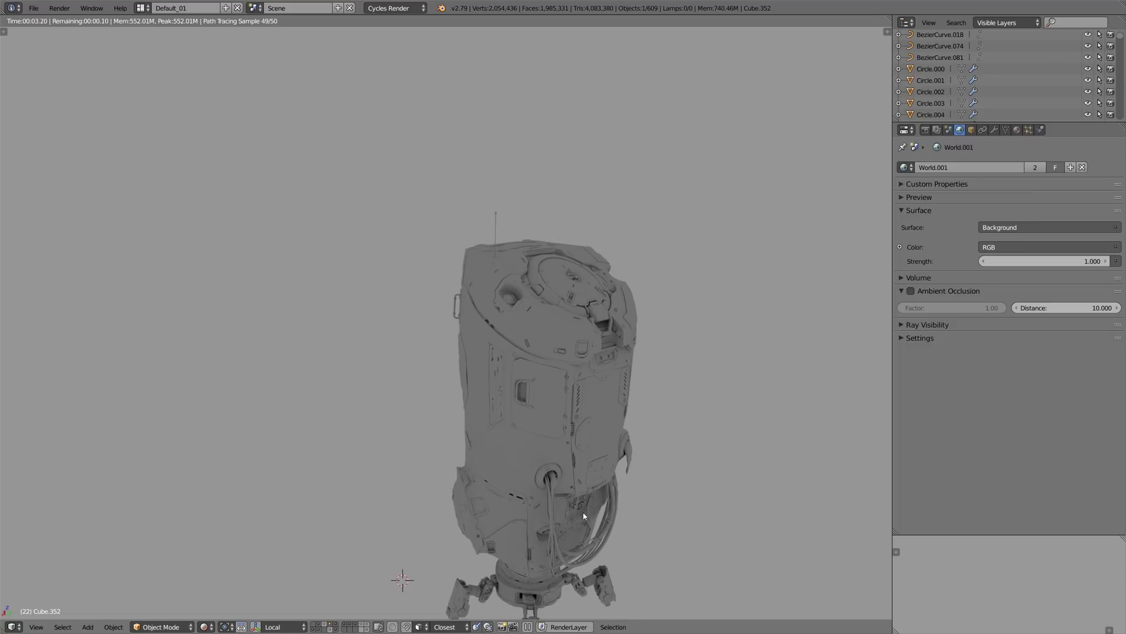
{"action": "middle_click_drag", "start_coordinate": [494, 444], "coordinate": [620, 461]}
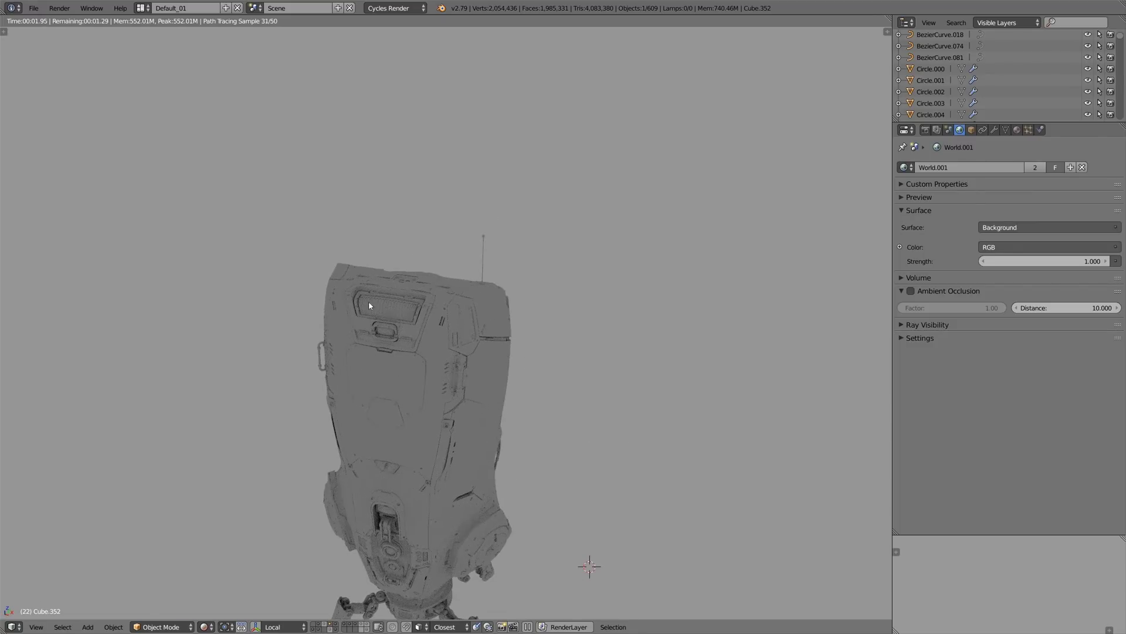
{"action": "scroll", "coordinate": [369, 302], "scroll_direction": "up", "scroll_amount": 8}
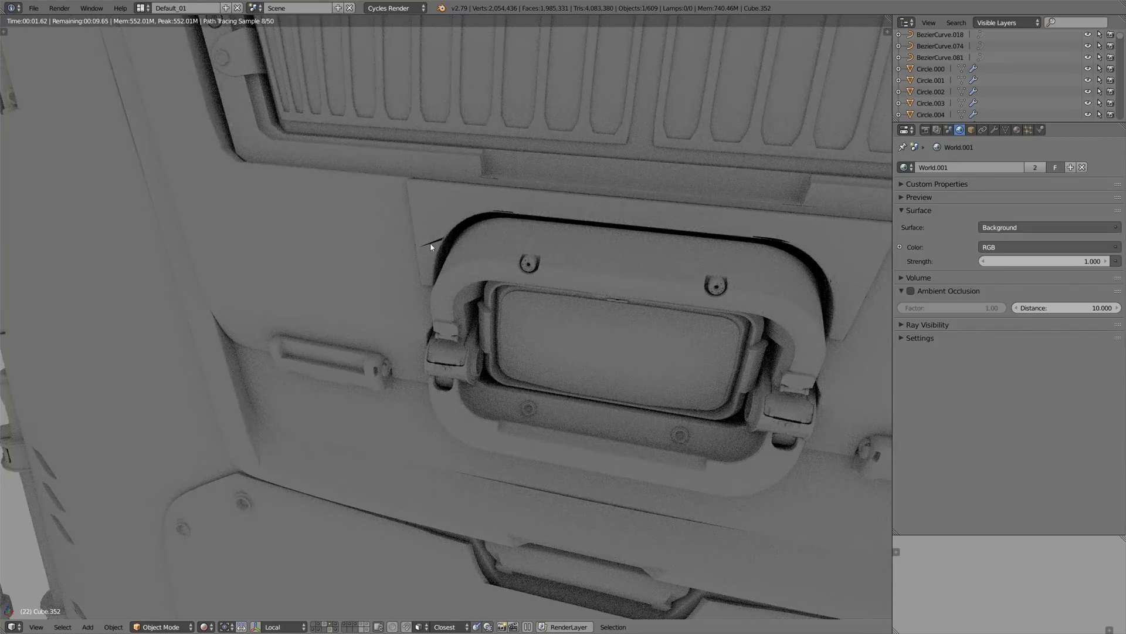
{"action": "scroll", "coordinate": [431, 244], "scroll_direction": "down", "scroll_amount": 3}
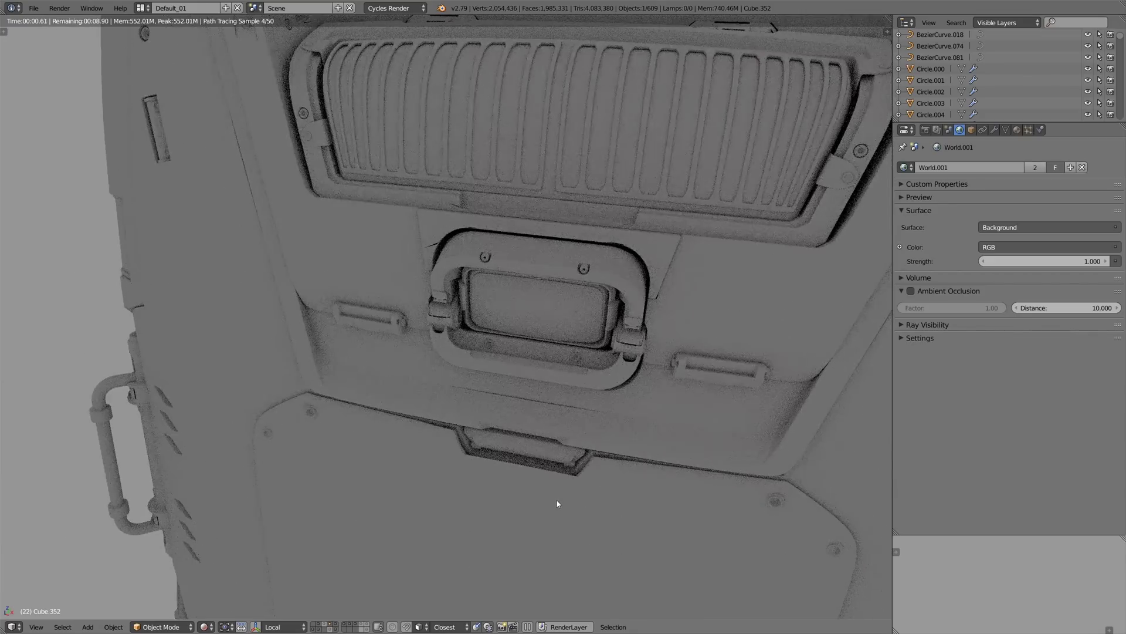
{"action": "middle_click_drag", "start_coordinate": [494, 368], "coordinate": [465, 316], "text": "shift"}
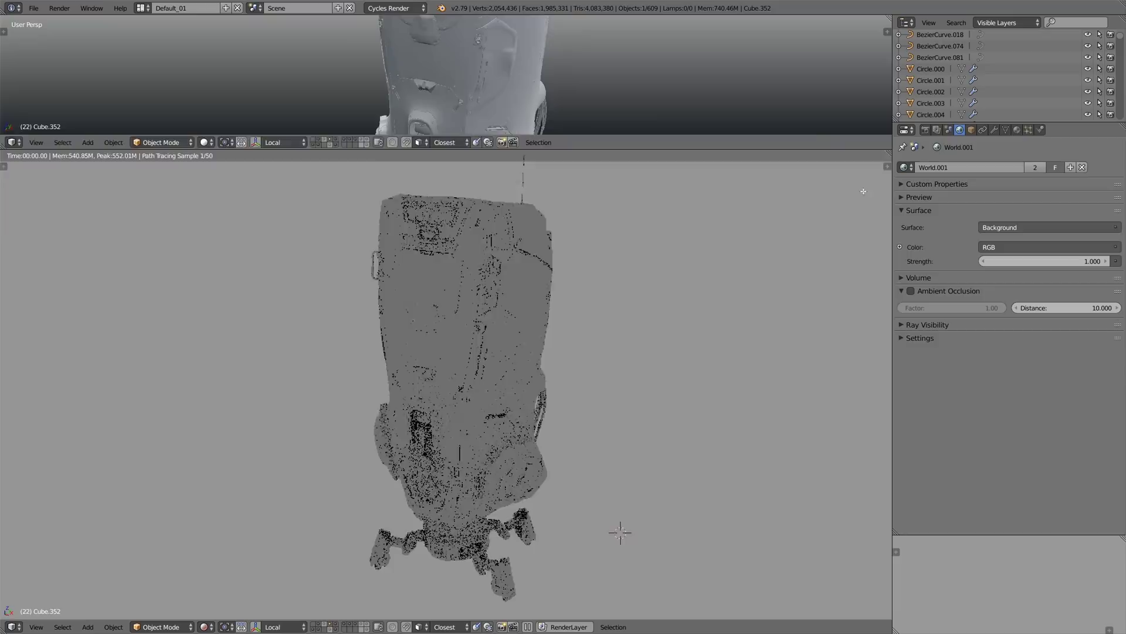
Split the 3D view into two stacked views, with solid shading in the upper one and rendered shading in the lower one.
{"action": "left_click_drag", "start_coordinate": [863, 191], "coordinate": [863, 312]}
{"action": "scroll", "coordinate": [572, 430], "scroll_direction": "down", "scroll_amount": 4}
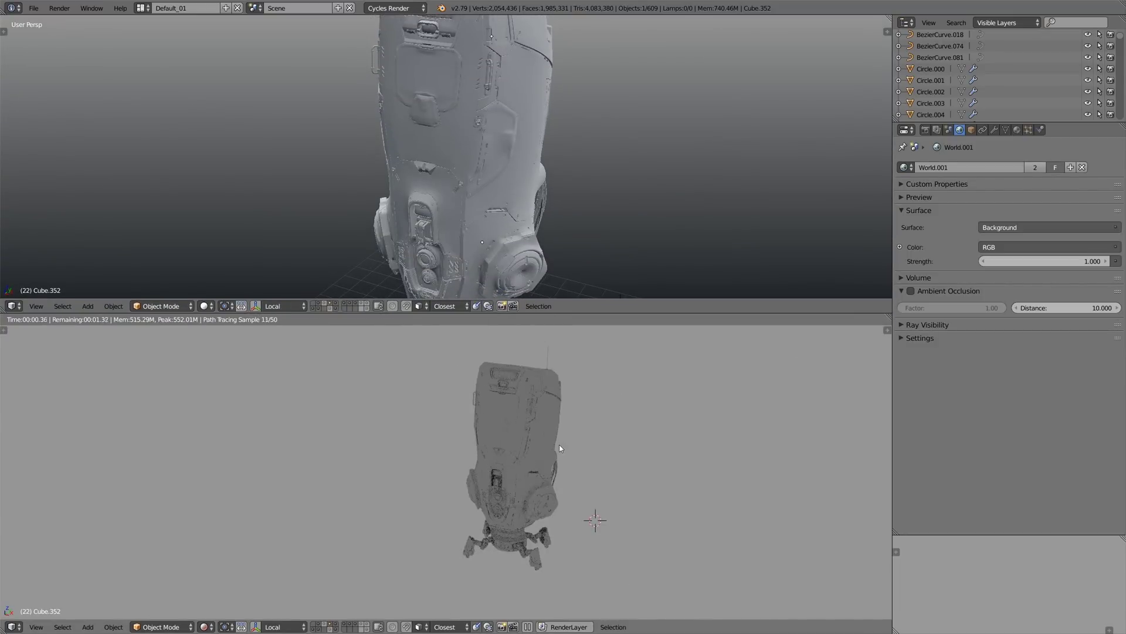
{"action": "scroll", "coordinate": [453, 199], "scroll_direction": "down", "scroll_amount": 6}
Add a circle mesh around the robot, scale it up and fill it with a face to make a disc.
{"action": "key", "text": "shift+a"}
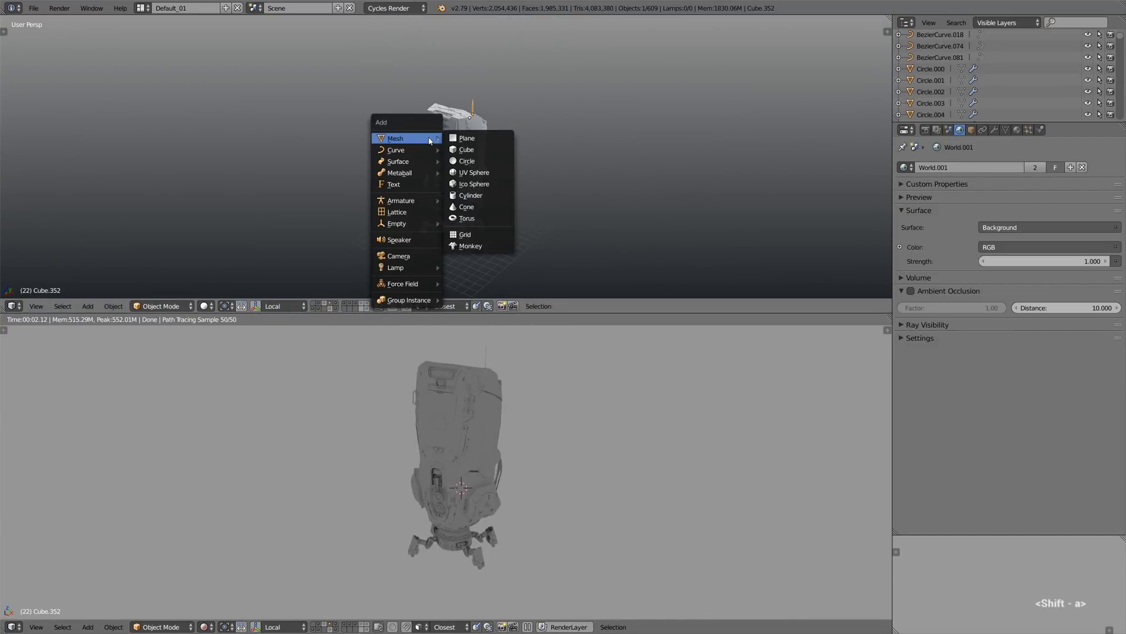
{"action": "left_click", "coordinate": [466, 160]}
{"action": "key", "text": "s"}
{"action": "left_click", "coordinate": [626, 143]}
{"action": "key", "text": "Tab"}
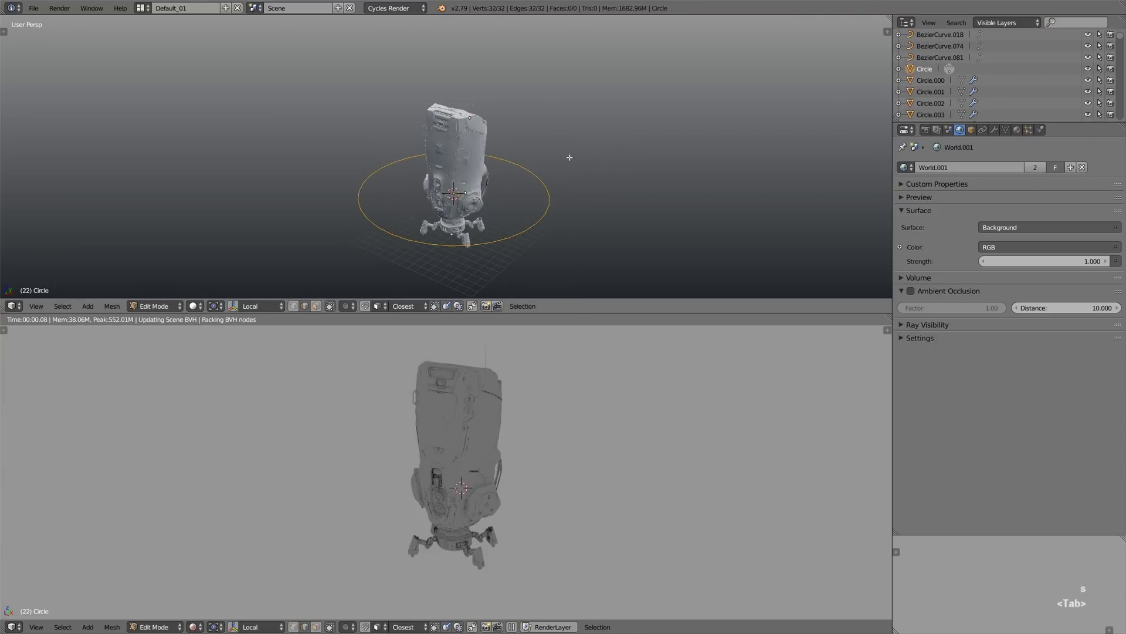
{"action": "key", "text": "f"}
{"action": "key", "text": "Tab"}
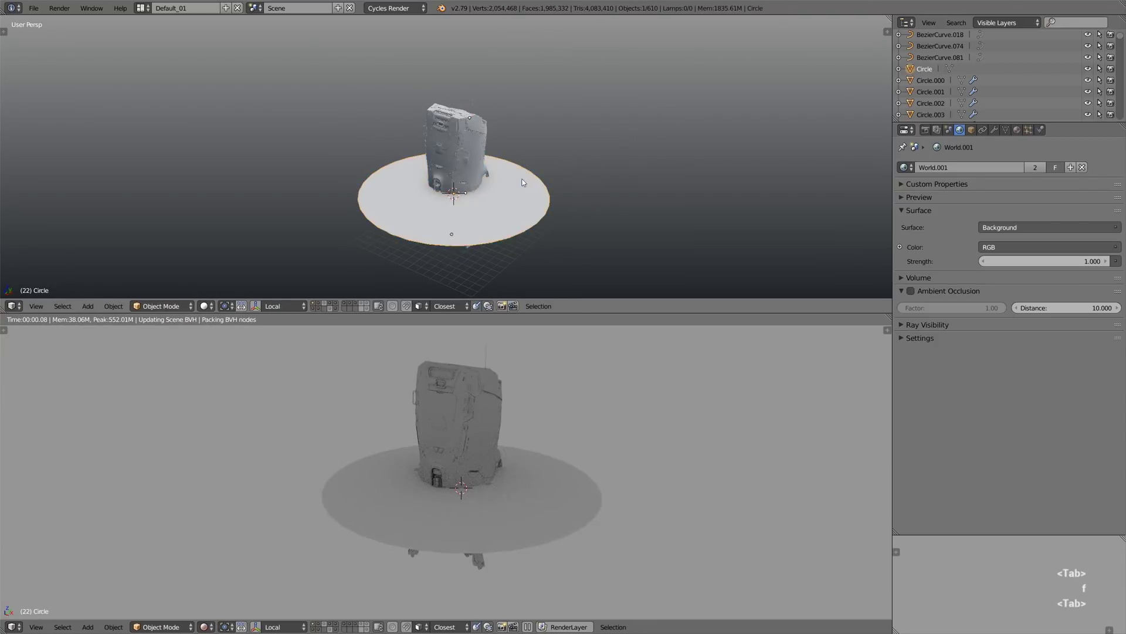
Lower the disc about 0.65 along Z to beneath the robot's feet and give it a Subsurf modifier with 2 levels.
{"action": "key", "text": "g"}
{"action": "key", "text": "z"}
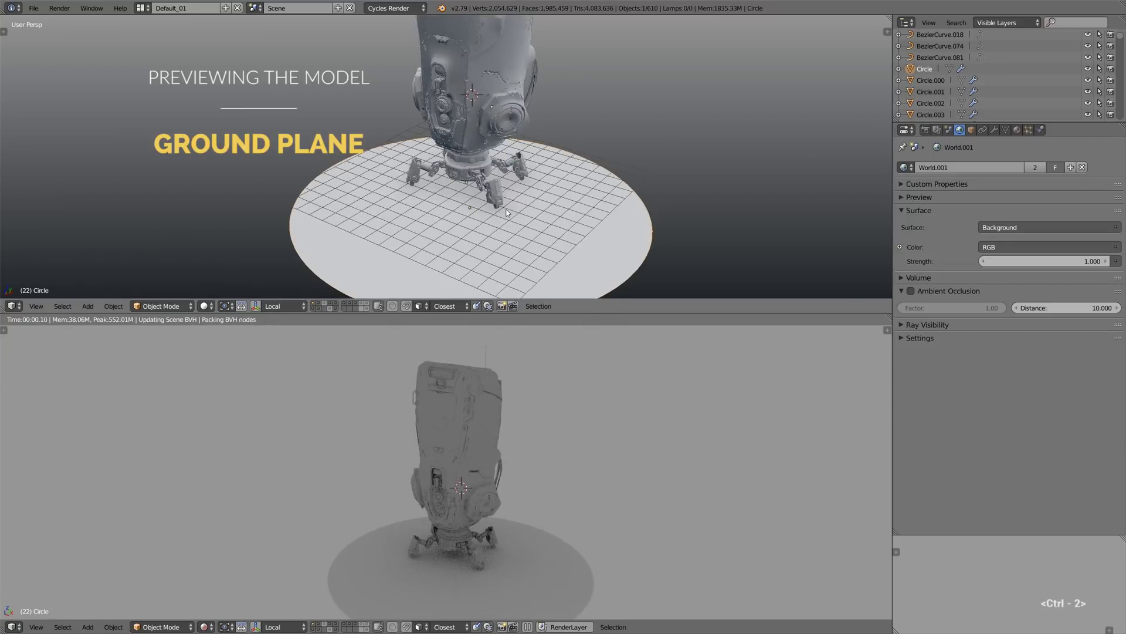
{"action": "left_click", "coordinate": [994, 130]}
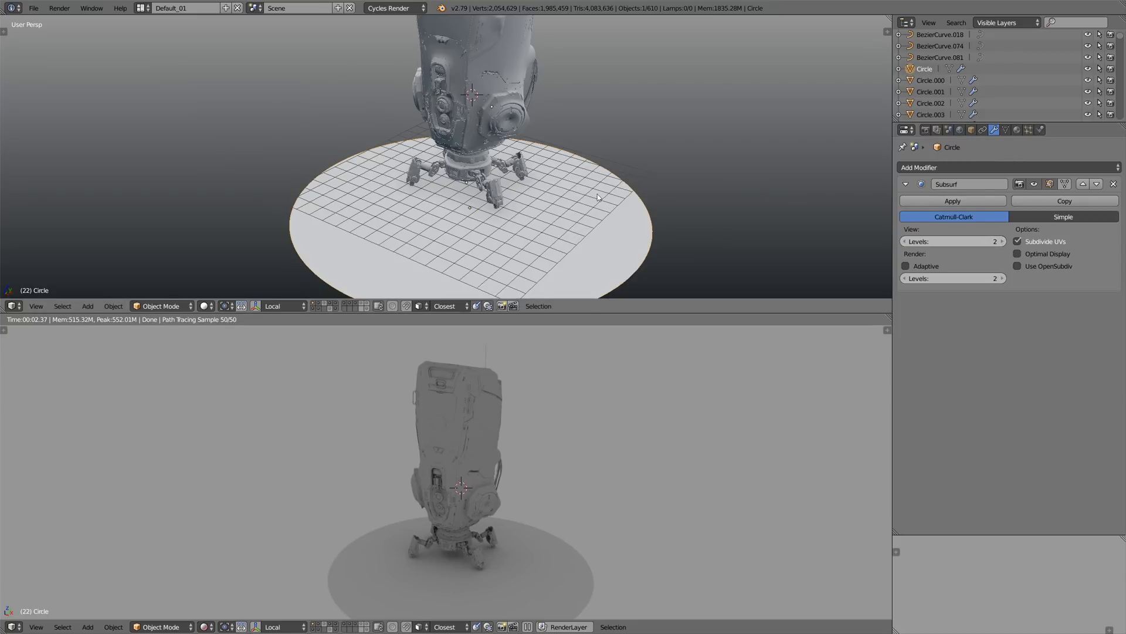
Scale the ground disc up by about 2.07, deselect it and place the 3D cursor beside the robot.
{"action": "scroll", "coordinate": [597, 194], "scroll_direction": "down", "scroll_amount": 3}
{"action": "middle_click_drag", "start_coordinate": [597, 194], "coordinate": [569, 214]}
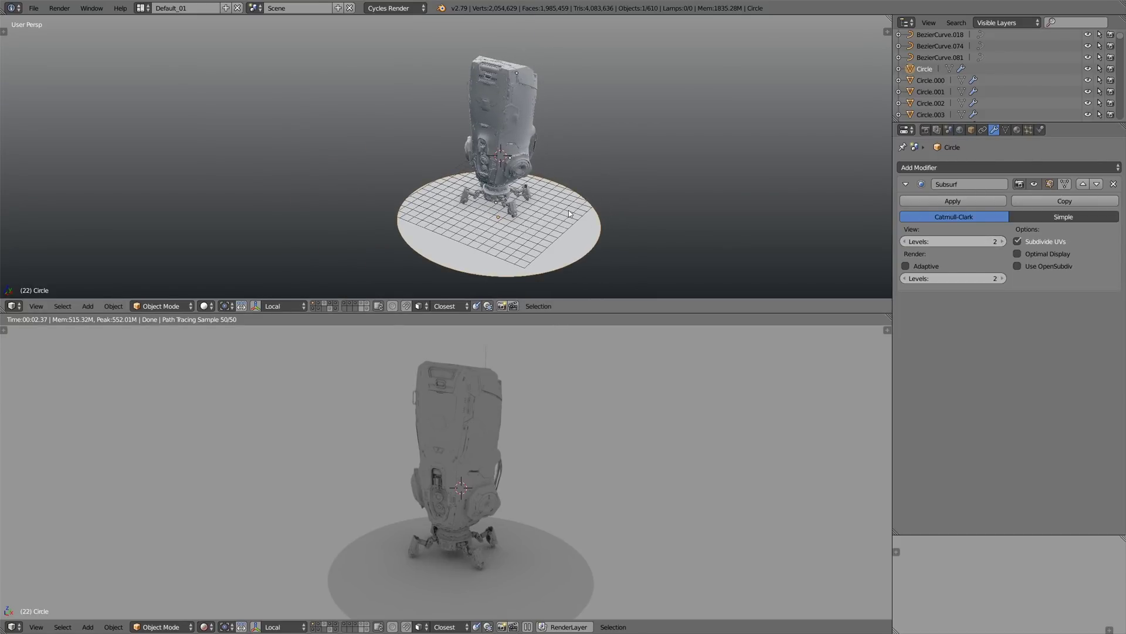
{"action": "key", "text": "s"}
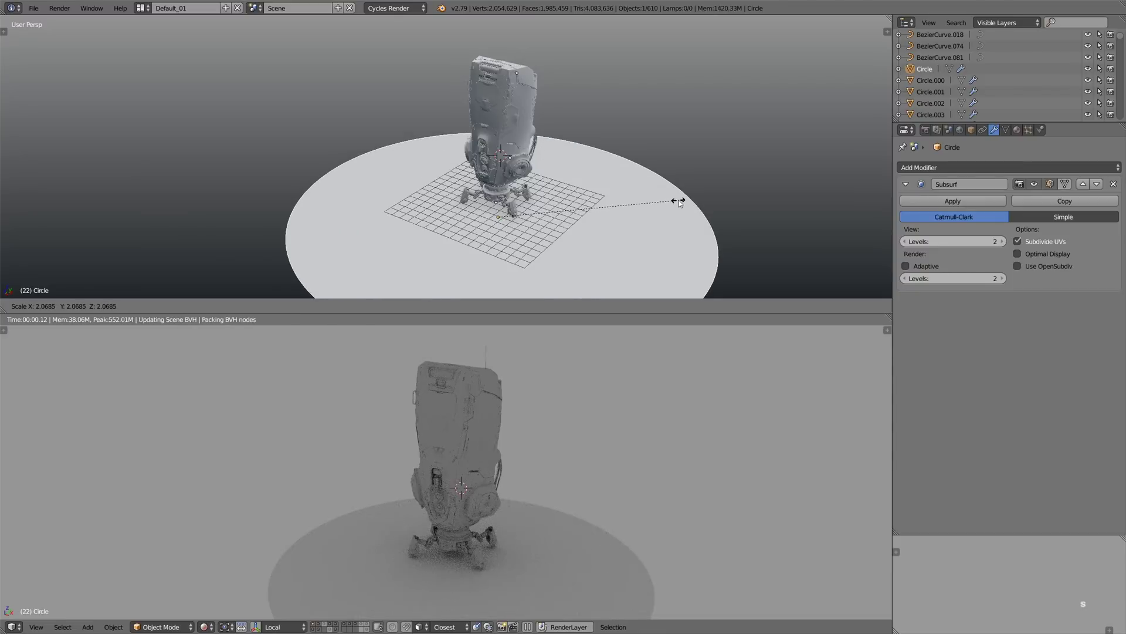
{"action": "left_click", "coordinate": [678, 199]}
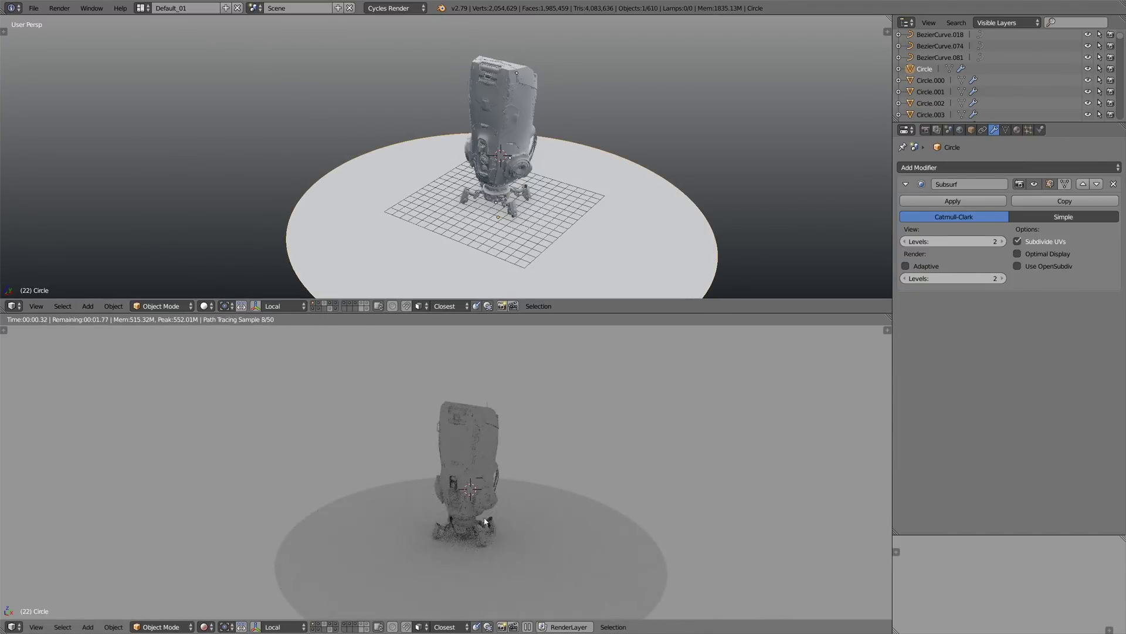
{"action": "middle_click_drag", "start_coordinate": [485, 521], "coordinate": [468, 545]}
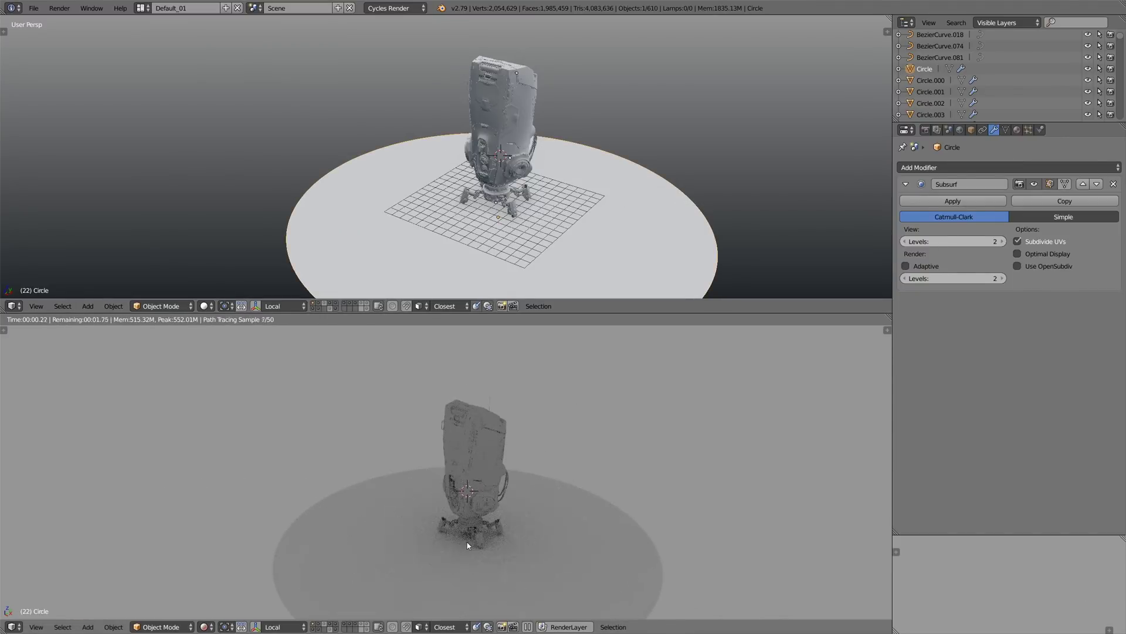
{"action": "left_click", "coordinate": [684, 254]}
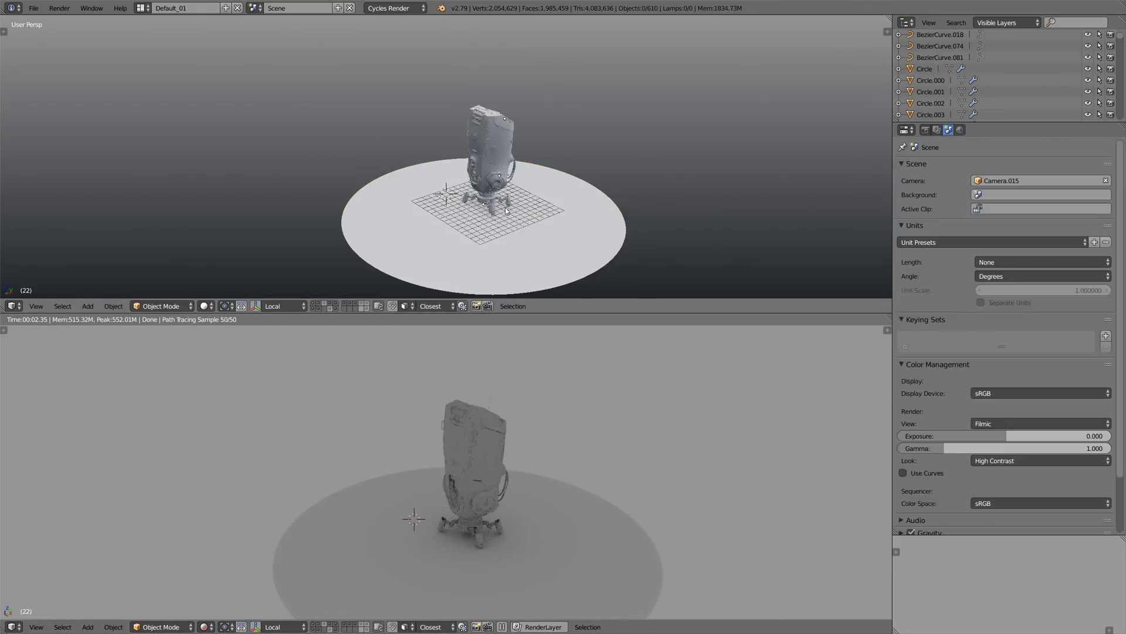
Try a much lower world background strength and raise it back to 1.
{"action": "left_click", "coordinate": [960, 131]}
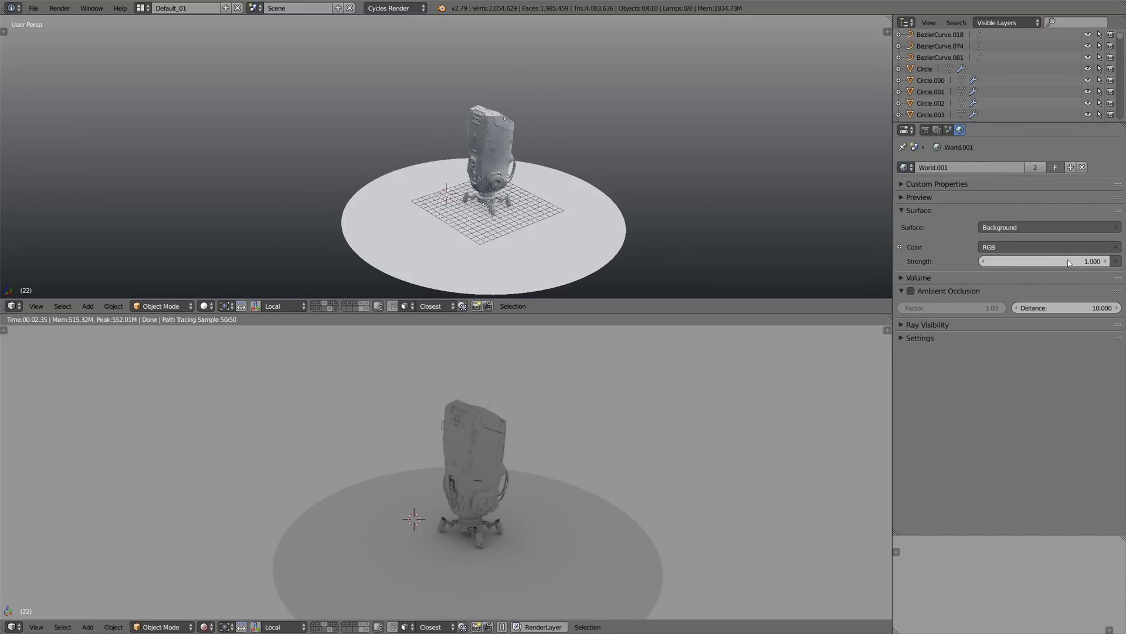
{"action": "left_click_drag", "start_coordinate": [1069, 261], "coordinate": [1063, 261]}
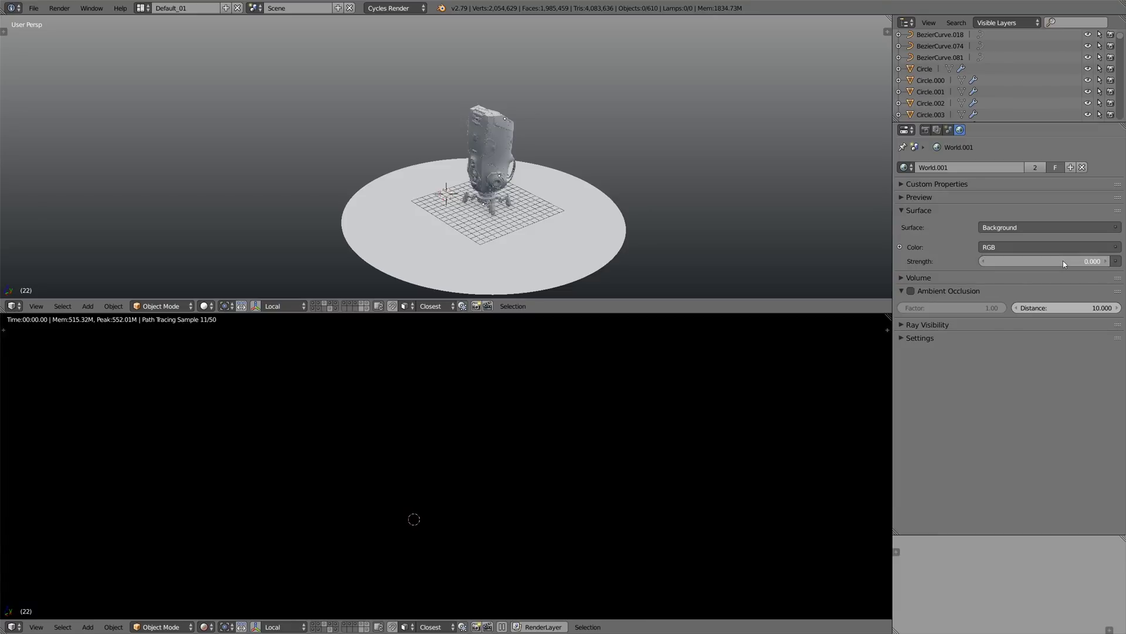
{"action": "left_click", "coordinate": [1106, 262]}
{"action": "left_click", "coordinate": [1106, 263]}
{"action": "left_click", "coordinate": [1106, 263]}
{"action": "left_click", "coordinate": [1106, 263]}
{"action": "left_click", "coordinate": [1106, 263]}
{"action": "left_click", "coordinate": [1106, 263]}
{"action": "left_click", "coordinate": [1106, 263]}
{"action": "left_click", "coordinate": [1106, 262]}
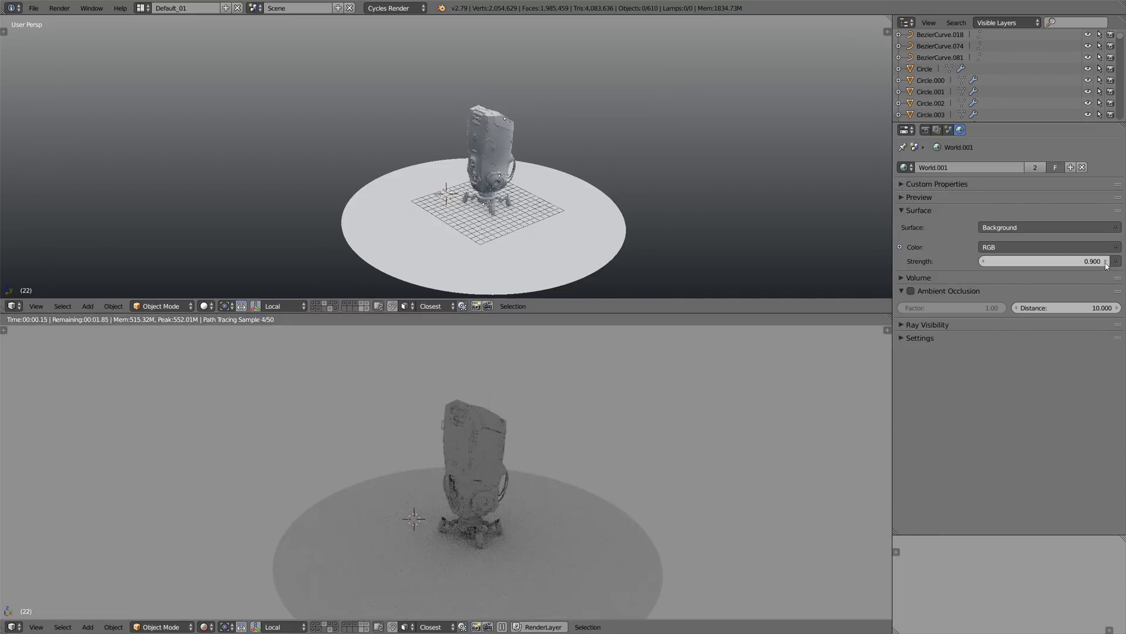
Add an area lamp at the 3D cursor and raise it along Z above the ground disc.
{"action": "key", "text": "shift+a"}
{"action": "mouse_move", "coordinate": [509, 204]}
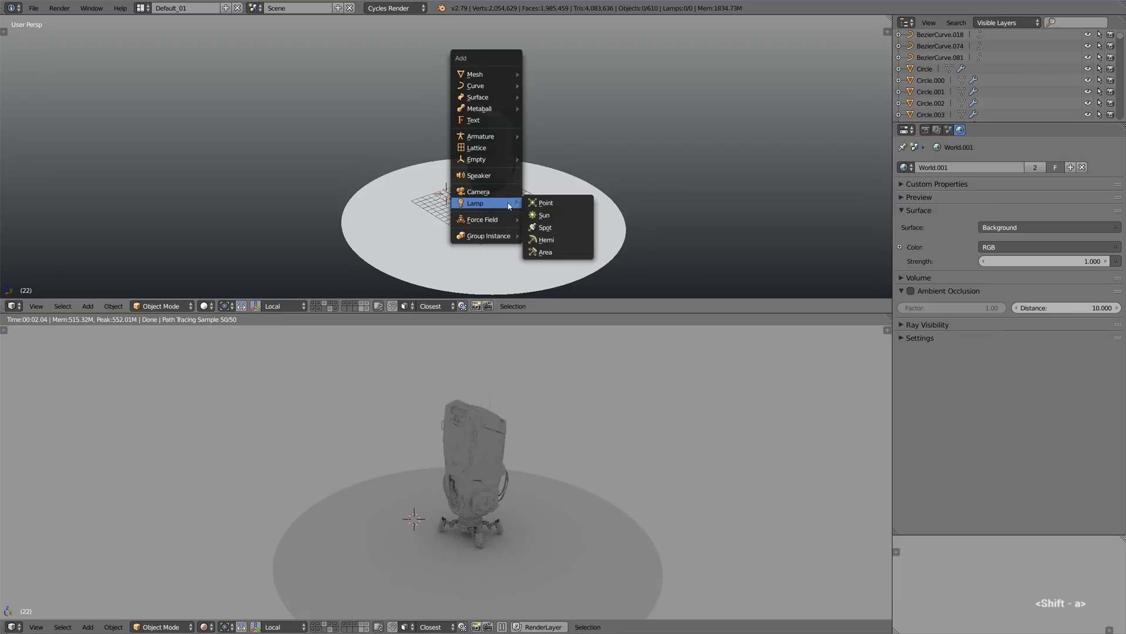
{"action": "left_click", "coordinate": [549, 253]}
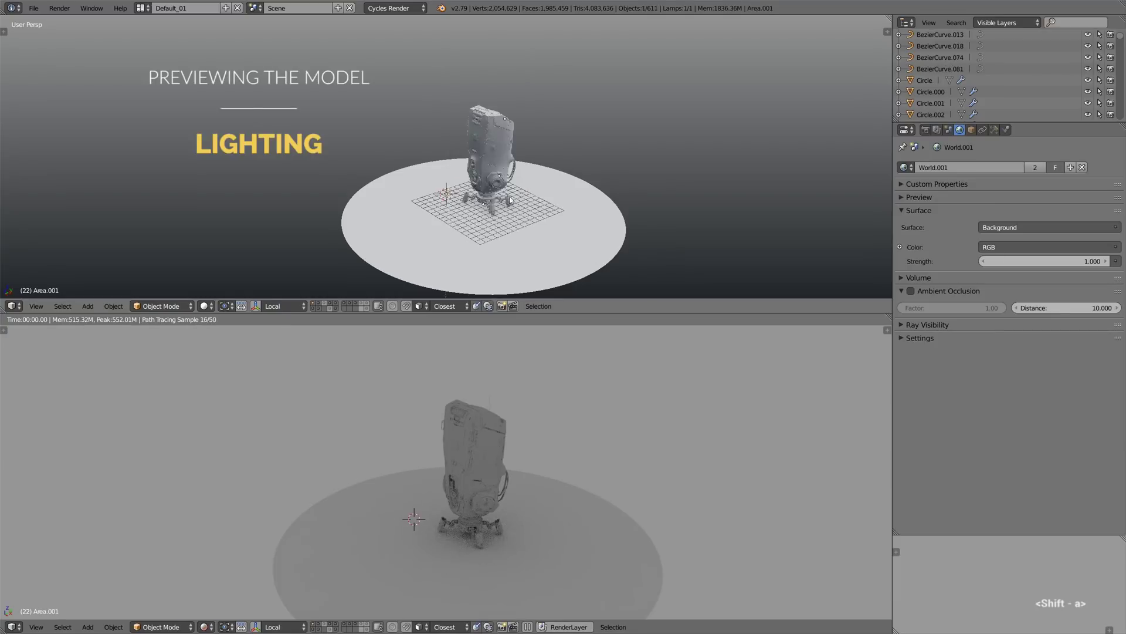
{"action": "middle_click_drag", "start_coordinate": [510, 200], "coordinate": [534, 198]}
{"action": "key", "text": "g"}
{"action": "key", "text": "z"}
{"action": "left_click", "coordinate": [542, 140]}
Rotate the area lamp about the Y axis and move it up and away from the robot, aimed at its body.
{"action": "key", "text": "r"}
{"action": "key", "text": "y"}
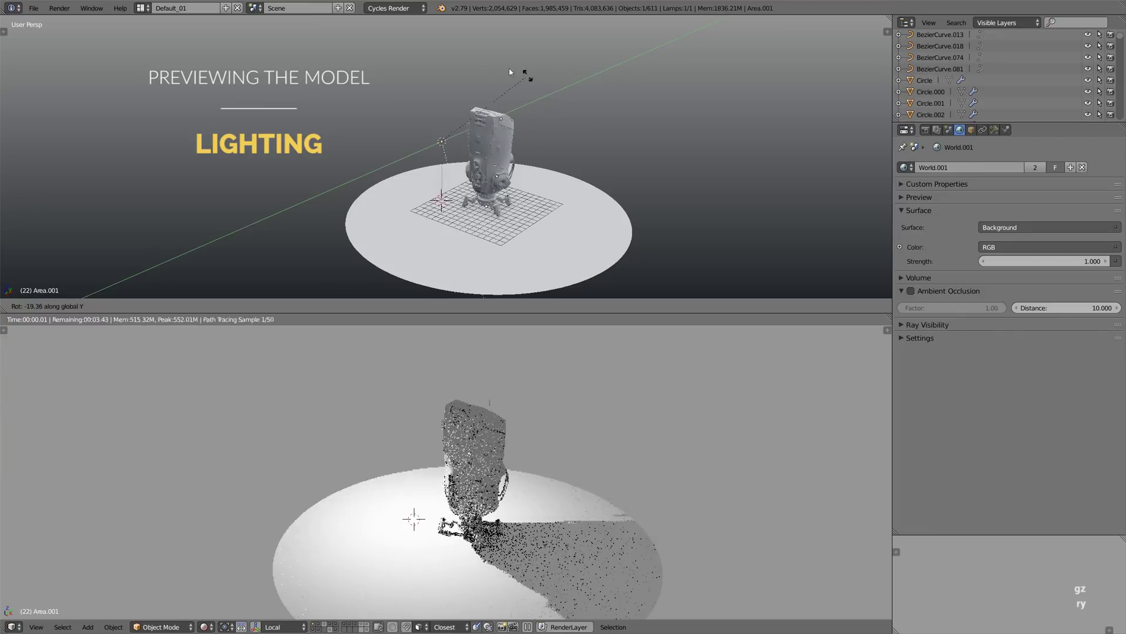
{"action": "left_click", "coordinate": [424, 42]}
{"action": "key", "text": "g"}
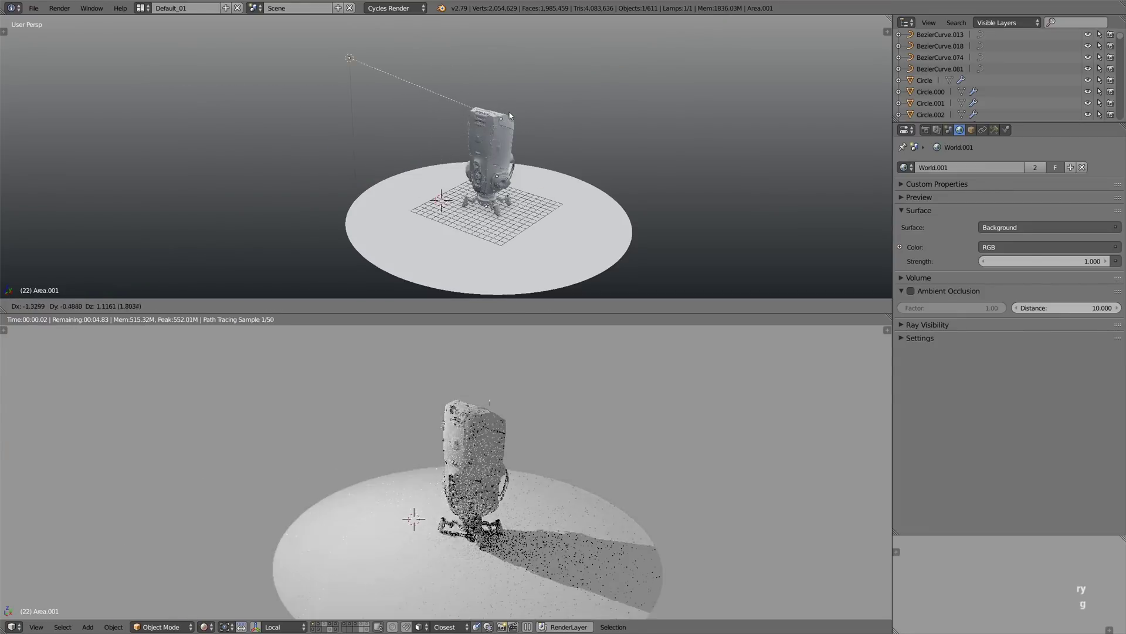
{"action": "left_click", "coordinate": [509, 112]}
{"action": "middle_click_drag", "start_coordinate": [496, 128], "coordinate": [485, 140]}
{"action": "middle_click_drag", "start_coordinate": [486, 140], "coordinate": [461, 211], "text": "shift"}
{"action": "middle_click_drag", "start_coordinate": [462, 186], "coordinate": [451, 198]}
{"action": "key", "text": "g"}
{"action": "left_click", "coordinate": [491, 164]}
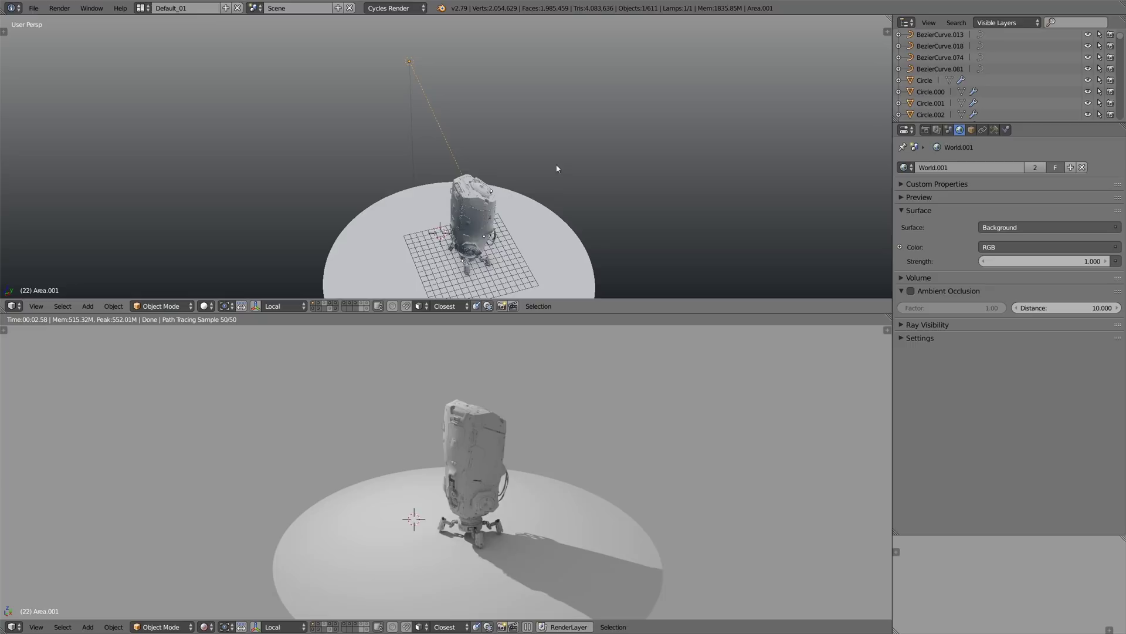
Set the area lamp's size to 2.915 and its emission strength to 400.
{"action": "left_click", "coordinate": [995, 130]}
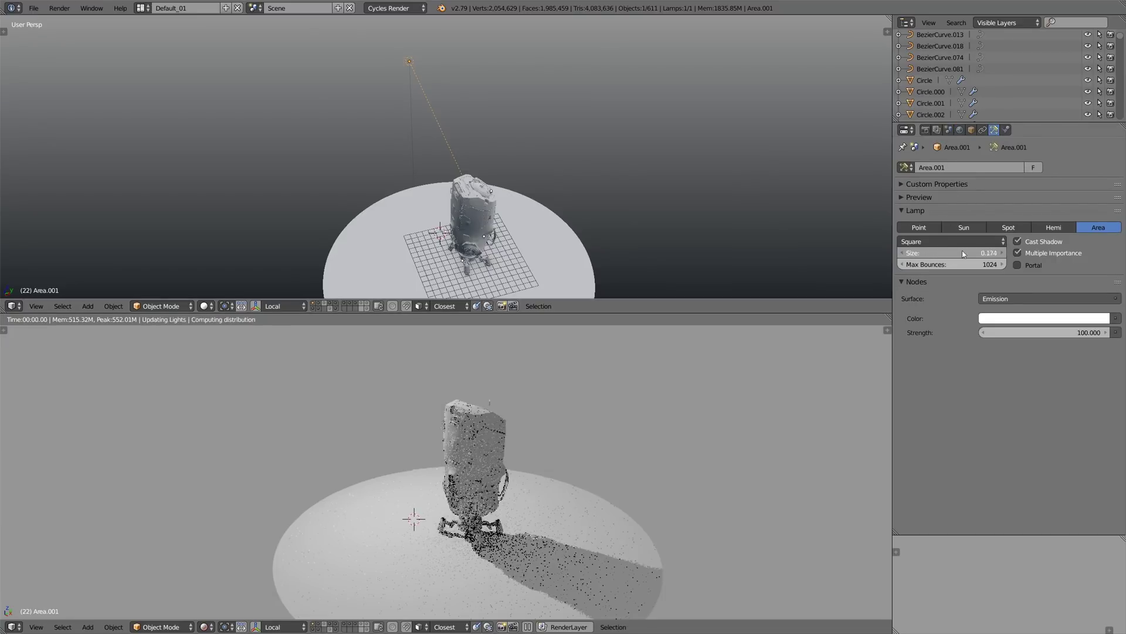
{"action": "left_click_drag", "start_coordinate": [963, 253], "coordinate": [1009, 253]}
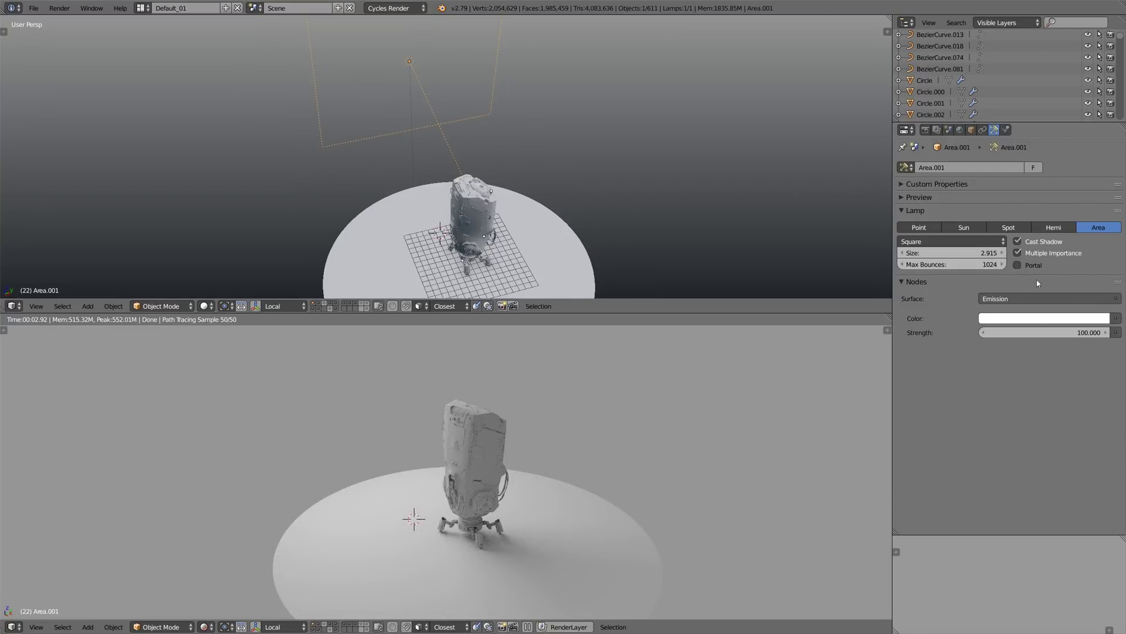
{"action": "left_click_drag", "start_coordinate": [1028, 333], "coordinate": [1036, 335]}
{"action": "left_click", "coordinate": [1028, 332]}
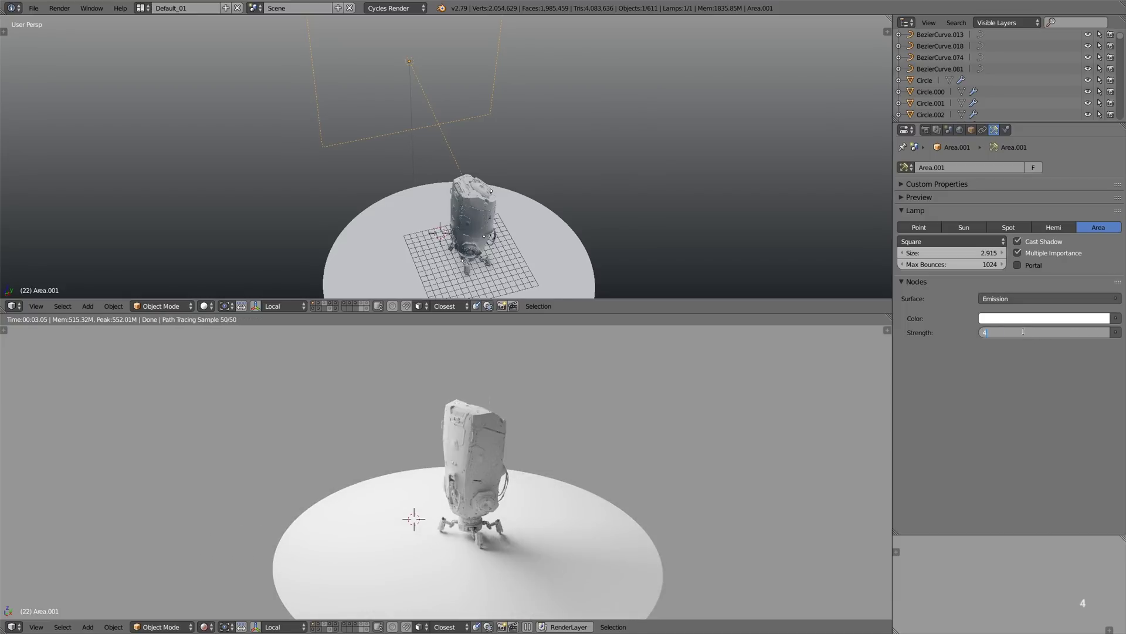
{"action": "type", "text": "400"}
{"action": "key", "text": "Return"}
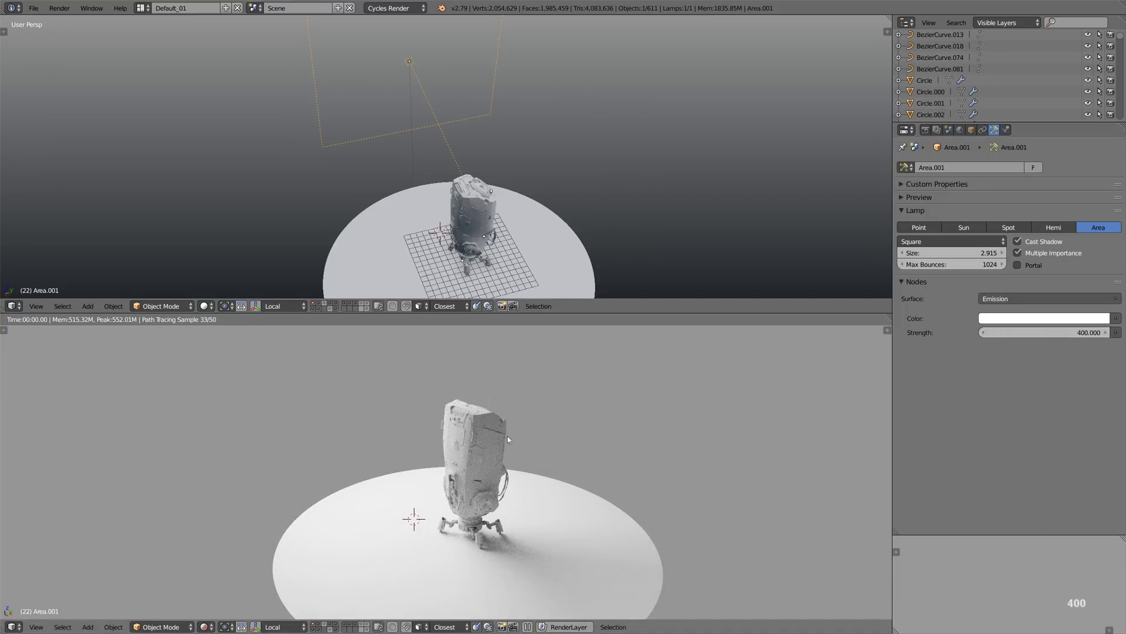
Reduce the area lamp's strength to 150 and rotate it by about 18° around the 3D cursor so it aims down at the robot.
{"action": "middle_click_drag", "start_coordinate": [508, 435], "coordinate": [590, 450]}
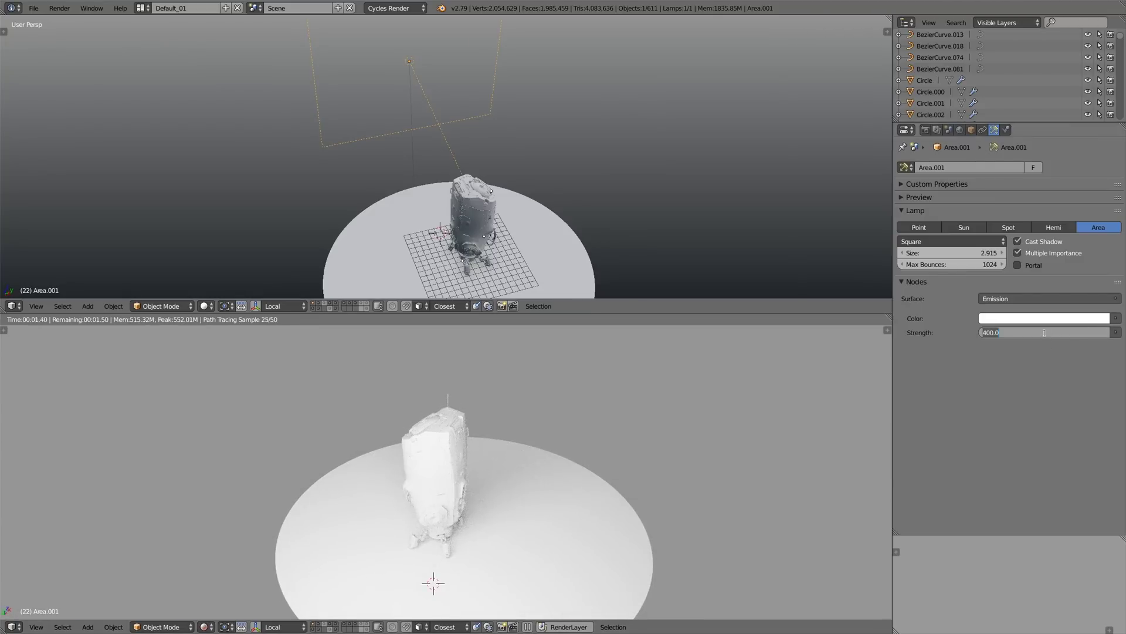
{"action": "key", "text": "Return"}
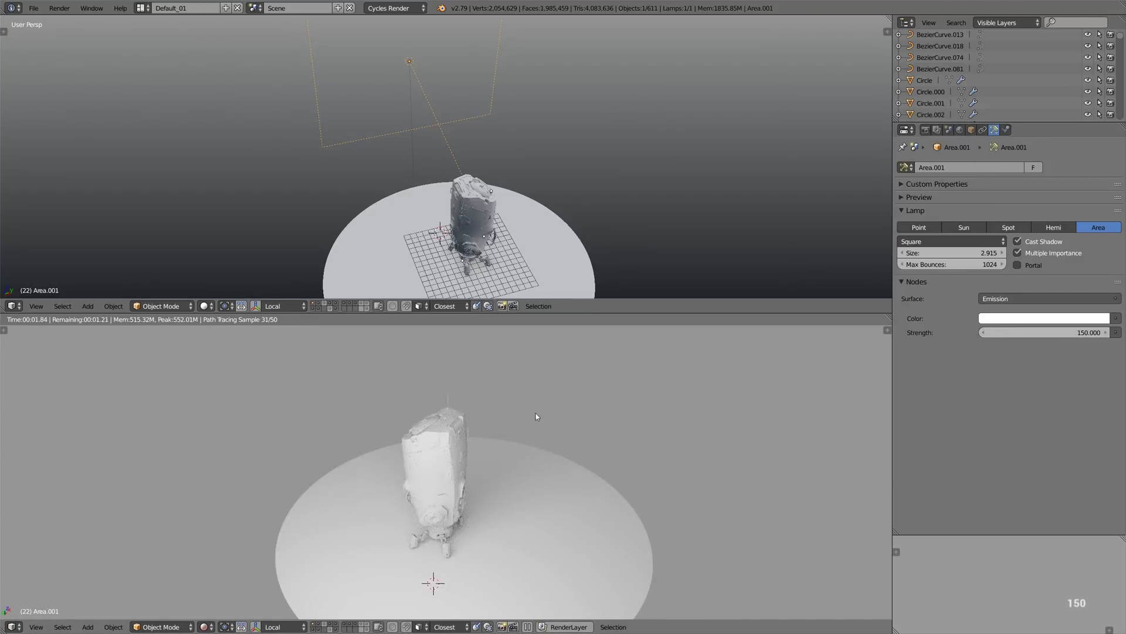
{"action": "middle_click_drag", "start_coordinate": [531, 176], "coordinate": [465, 182]}
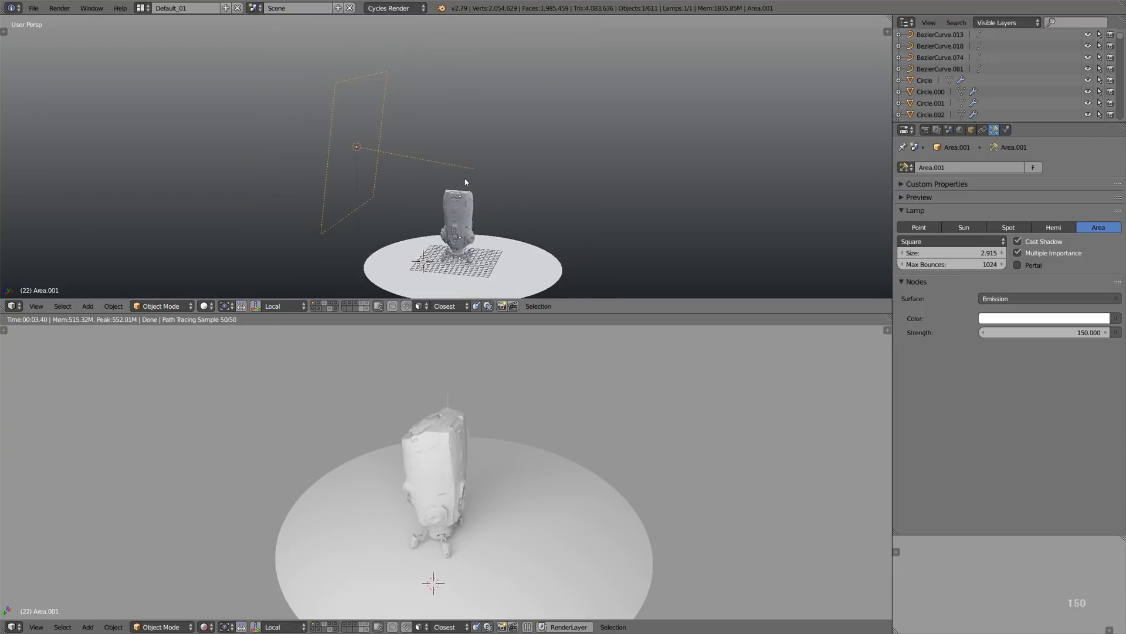
{"action": "key", "text": "r"}
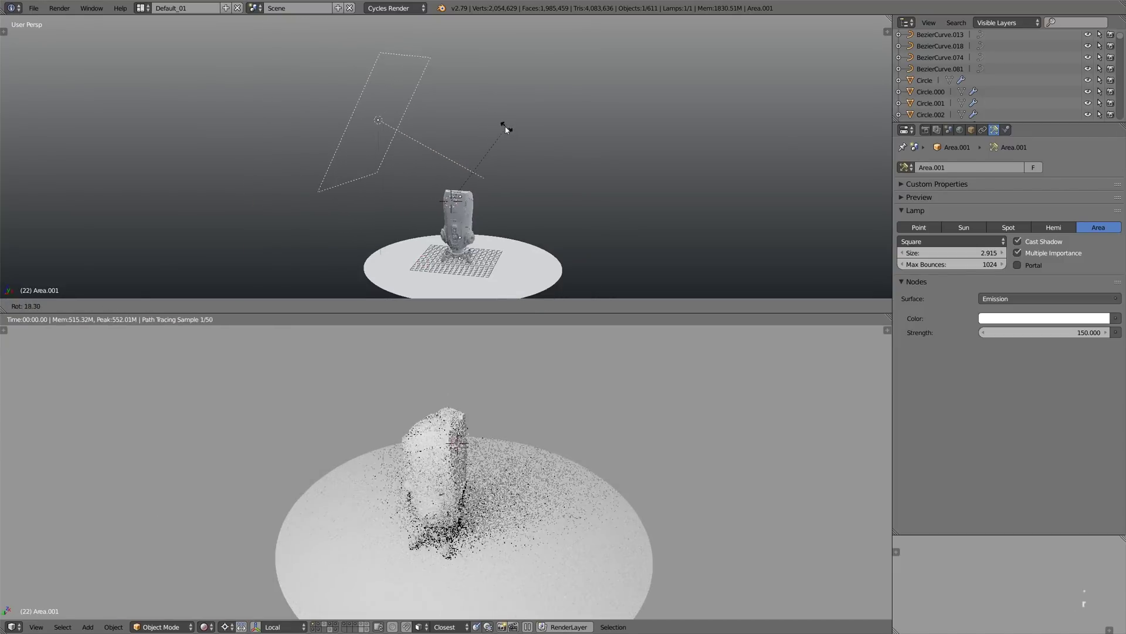
{"action": "left_click", "coordinate": [504, 131]}
Duplicate the area lamp and place the copy on the robot's other side, rotated by about -82° around the global Z axis.
{"action": "middle_click_drag", "start_coordinate": [480, 382], "coordinate": [286, 426]}
{"action": "key", "text": "shift+d"}
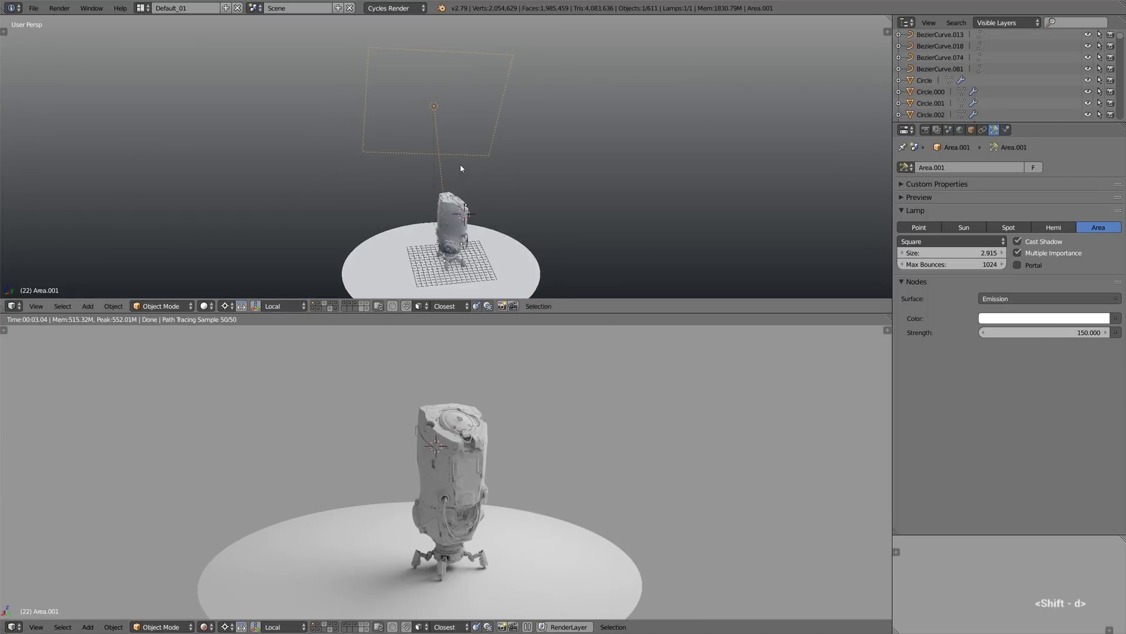
{"action": "right_click", "coordinate": [460, 165]}
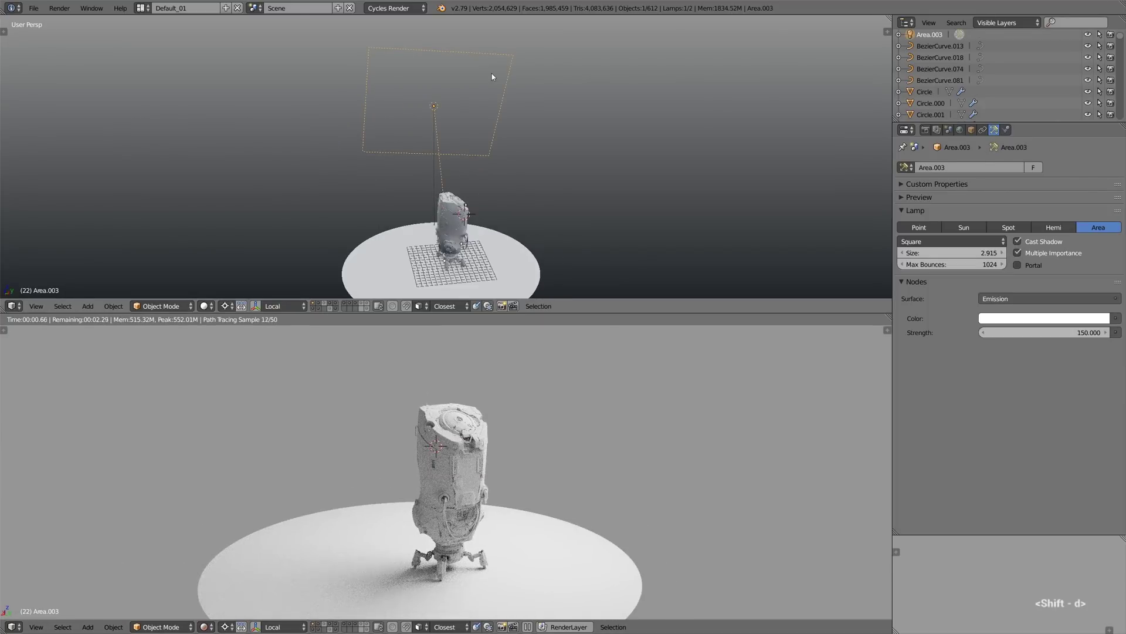
{"action": "key", "text": "r"}
{"action": "key", "text": "z"}
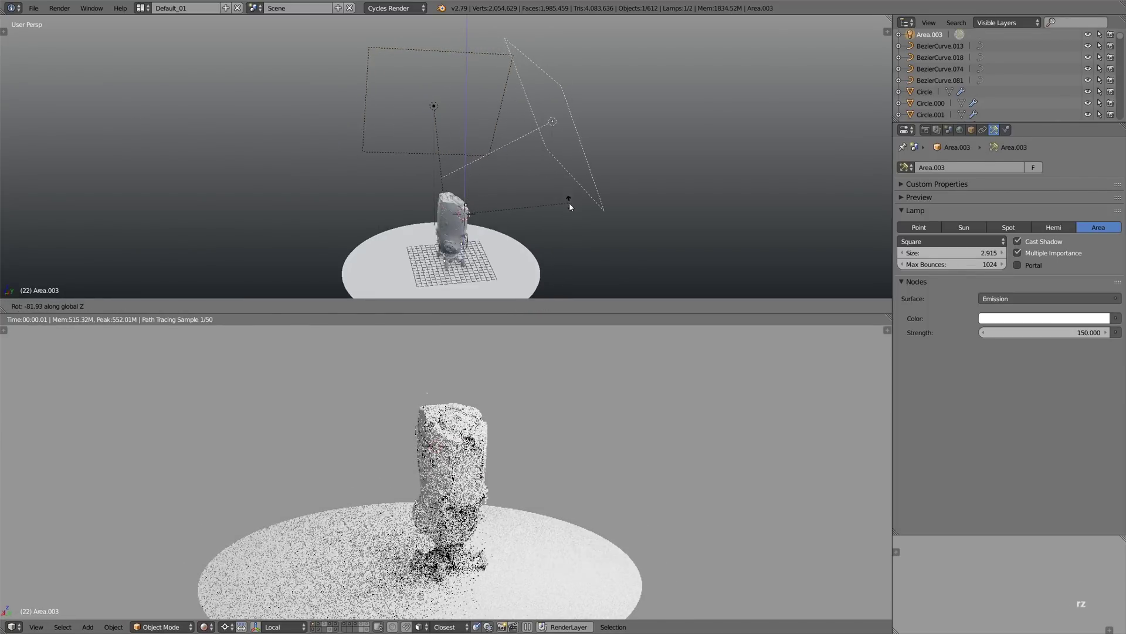
{"action": "key", "text": "g"}
{"action": "left_click", "coordinate": [680, 209]}
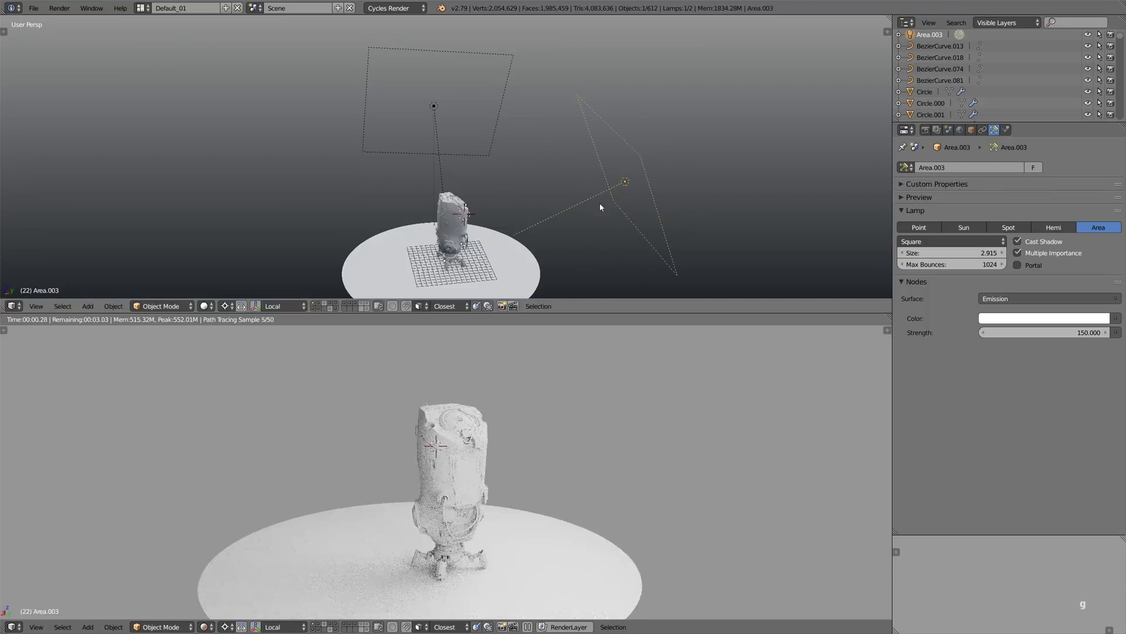
{"action": "key", "text": "r"}
{"action": "key", "text": "z"}
{"action": "left_click", "coordinate": [707, 159]}
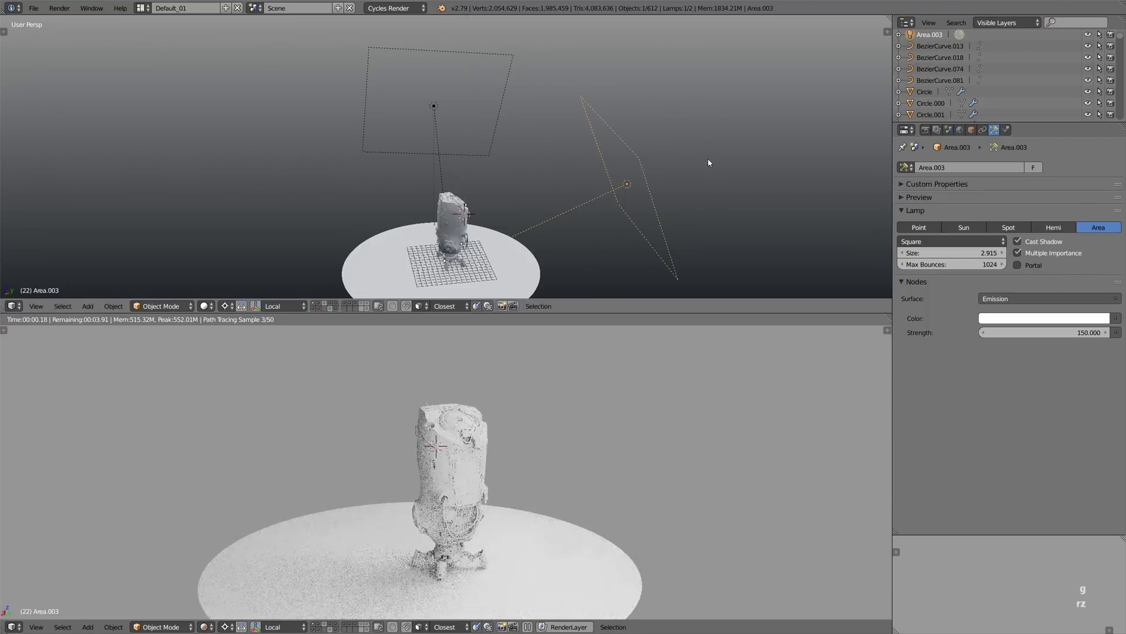
Give the duplicated area lamp a pale pink colour and set its strength to 40.
{"action": "left_click", "coordinate": [1027, 325]}
{"action": "left_click_drag", "start_coordinate": [1047, 202], "coordinate": [1047, 201]}
{"action": "left_click", "coordinate": [1061, 332]}
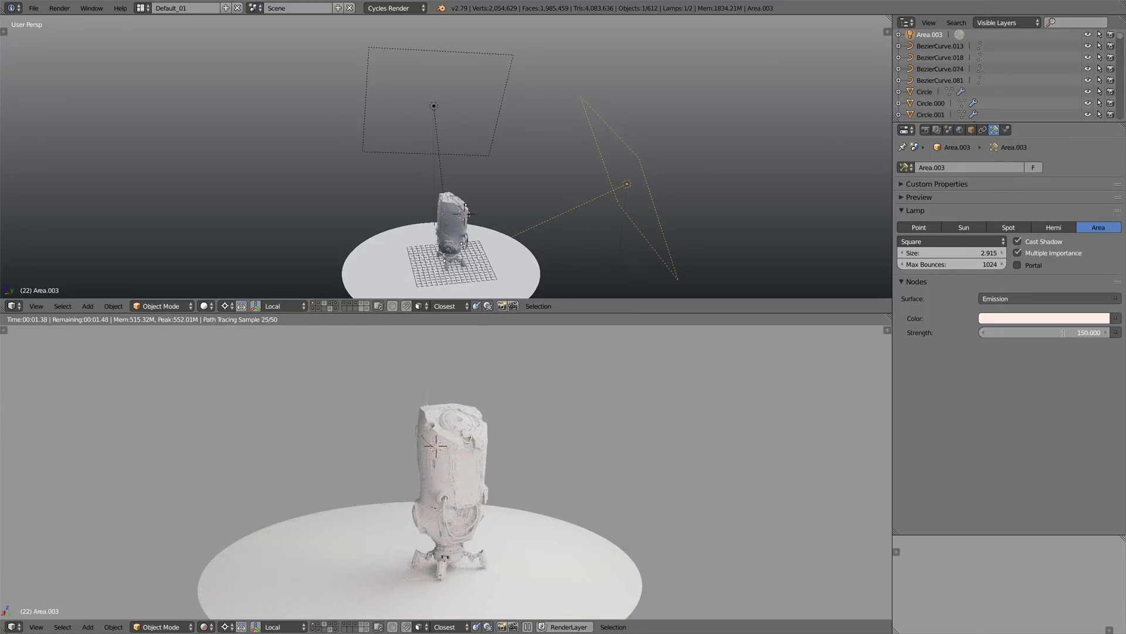
{"action": "type", "text": "40"}
{"action": "key", "text": "Return"}
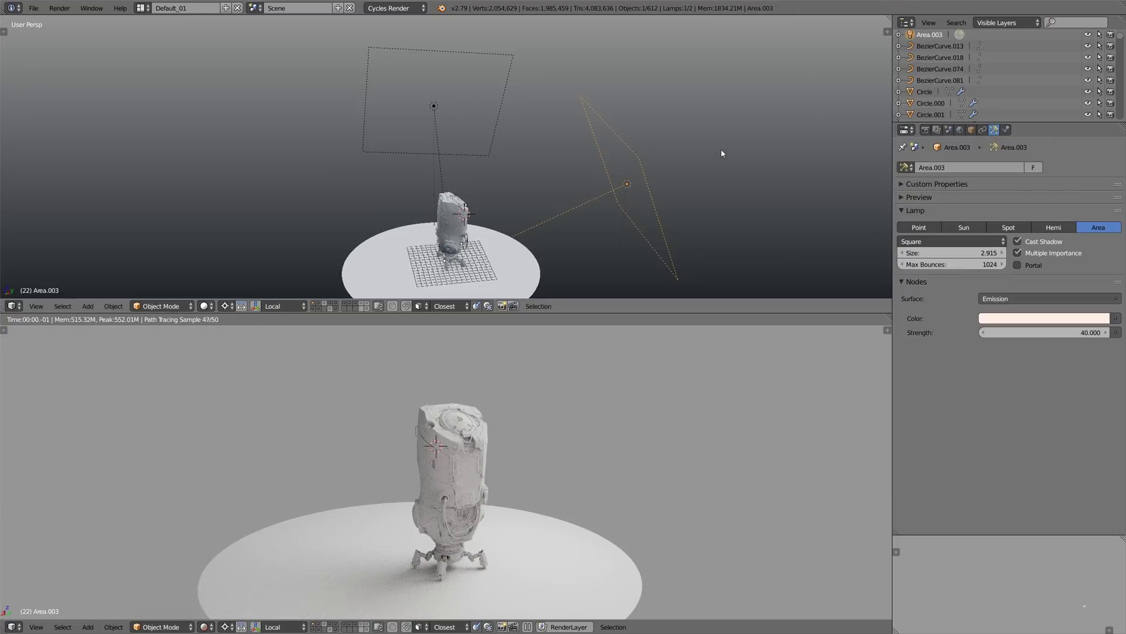
Hide the pink area lamp to compare the lighting, then unhide it and select it again.
{"action": "key", "text": "h"}
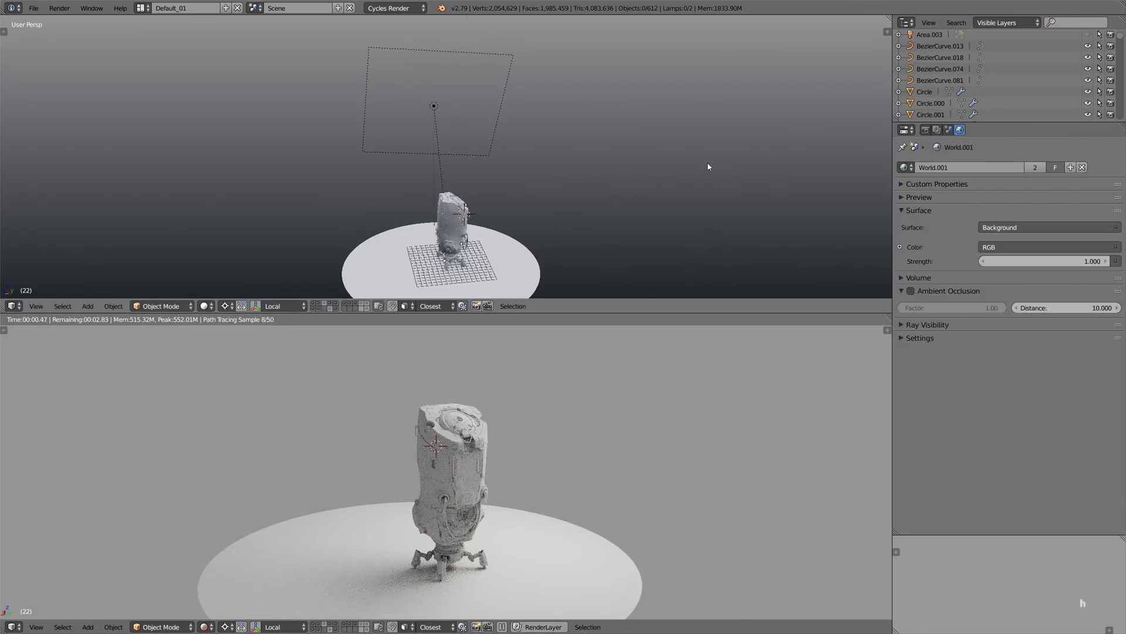
{"action": "key", "text": "alt+h"}
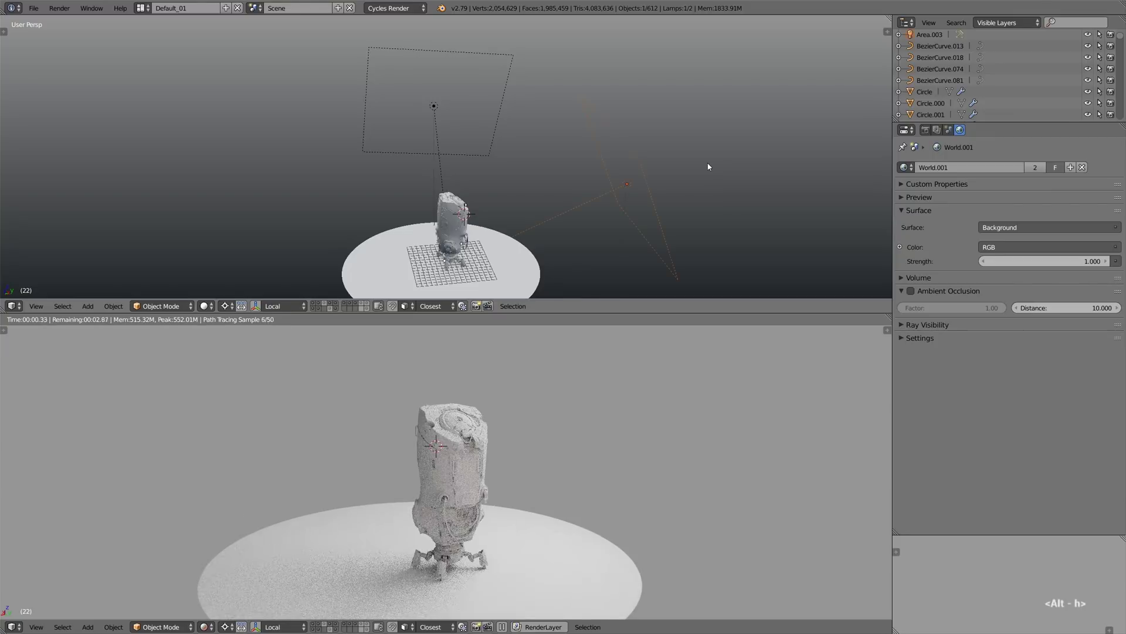
{"action": "right_click", "coordinate": [652, 214]}
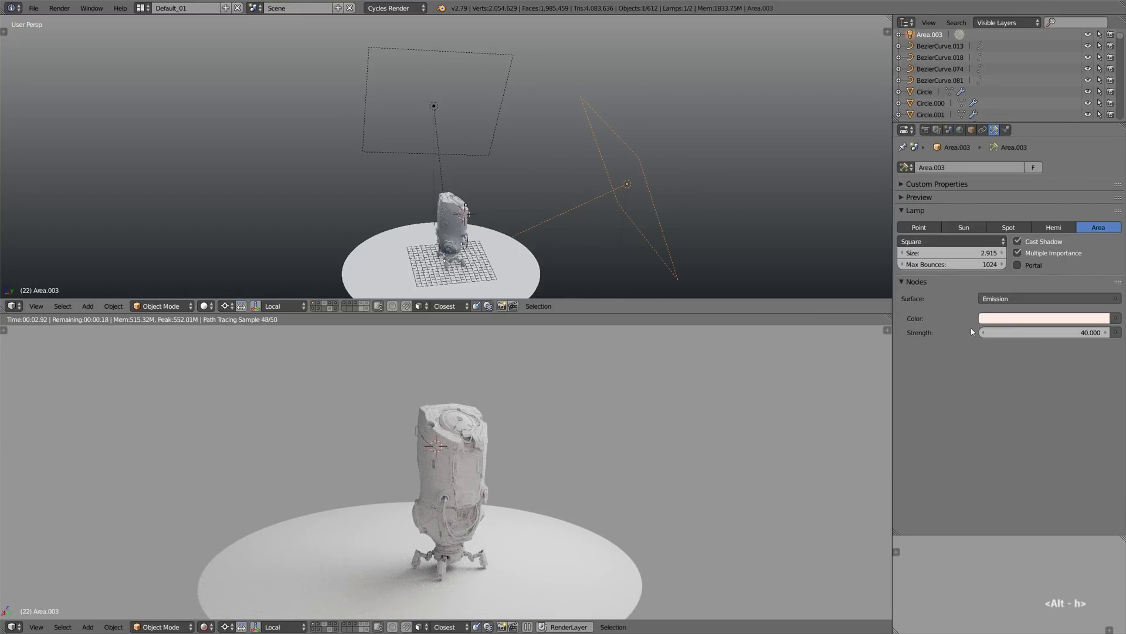
Try the Default view transform with the look set to None on a close-up of the robot's top.
{"action": "left_click", "coordinate": [947, 131]}
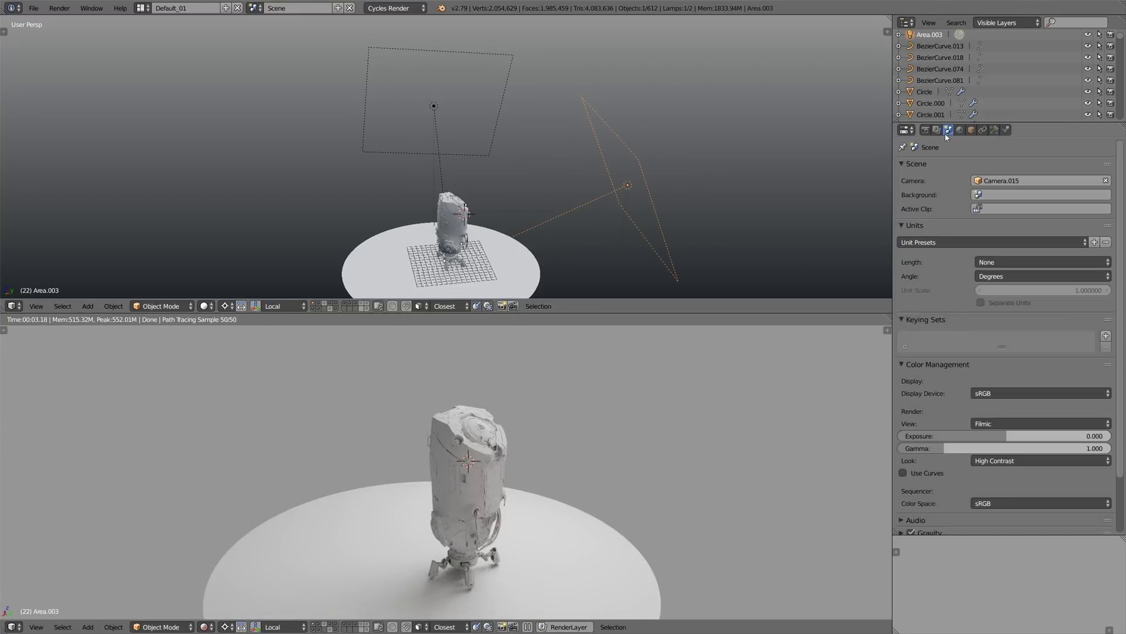
{"action": "left_click", "coordinate": [992, 422]}
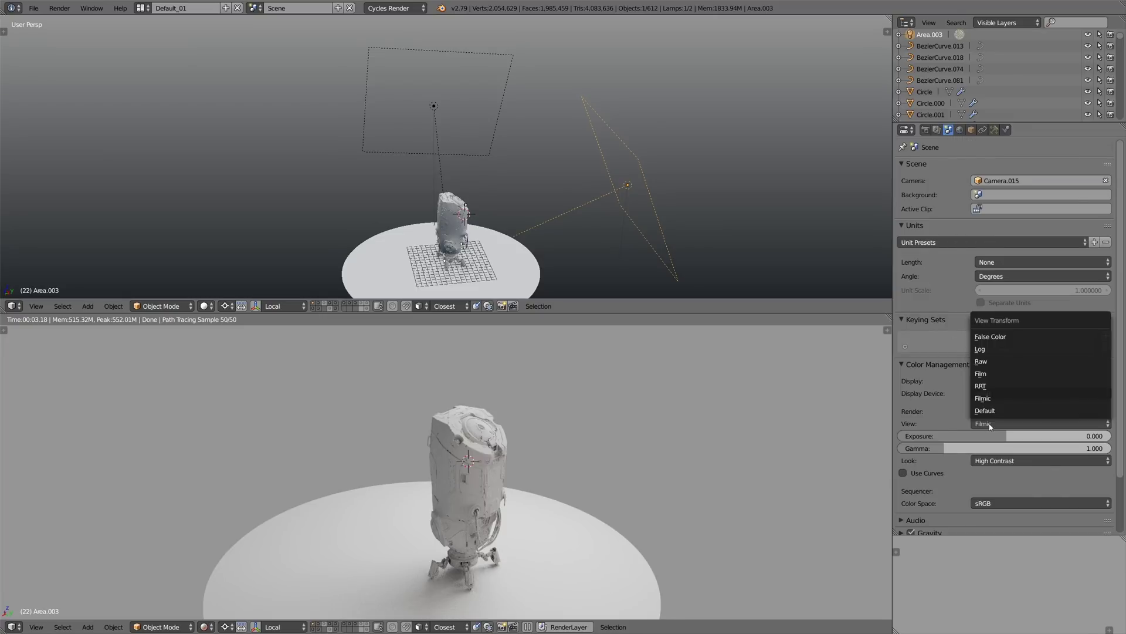
{"action": "left_click", "coordinate": [991, 413]}
{"action": "scroll", "coordinate": [517, 422], "scroll_direction": "up", "scroll_amount": 4}
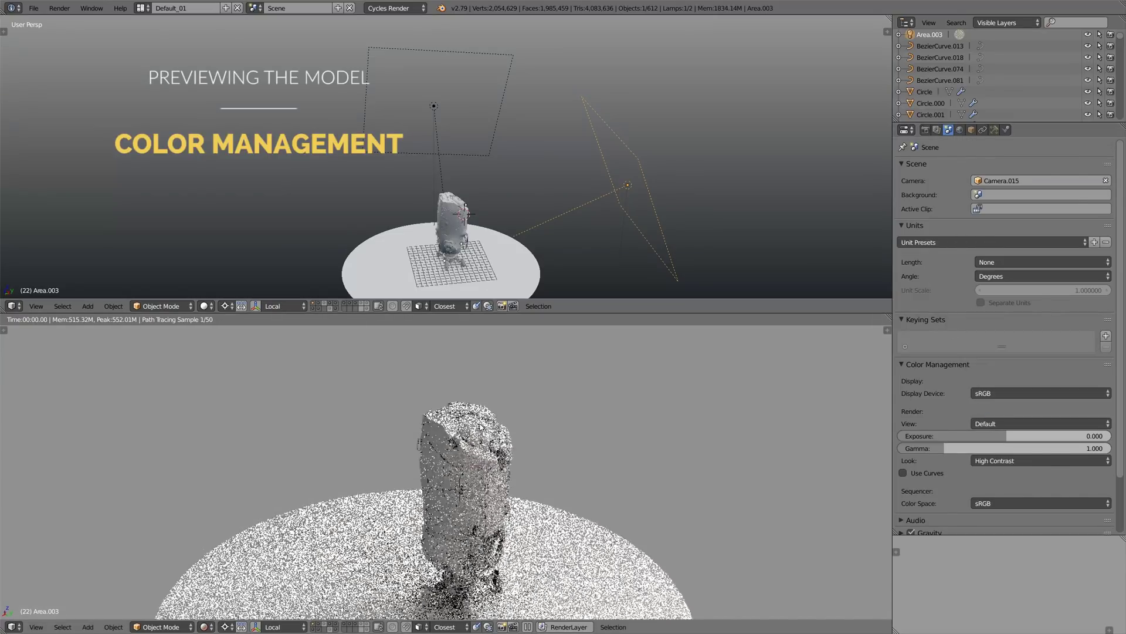
{"action": "middle_click_drag", "start_coordinate": [528, 387], "coordinate": [486, 413]}
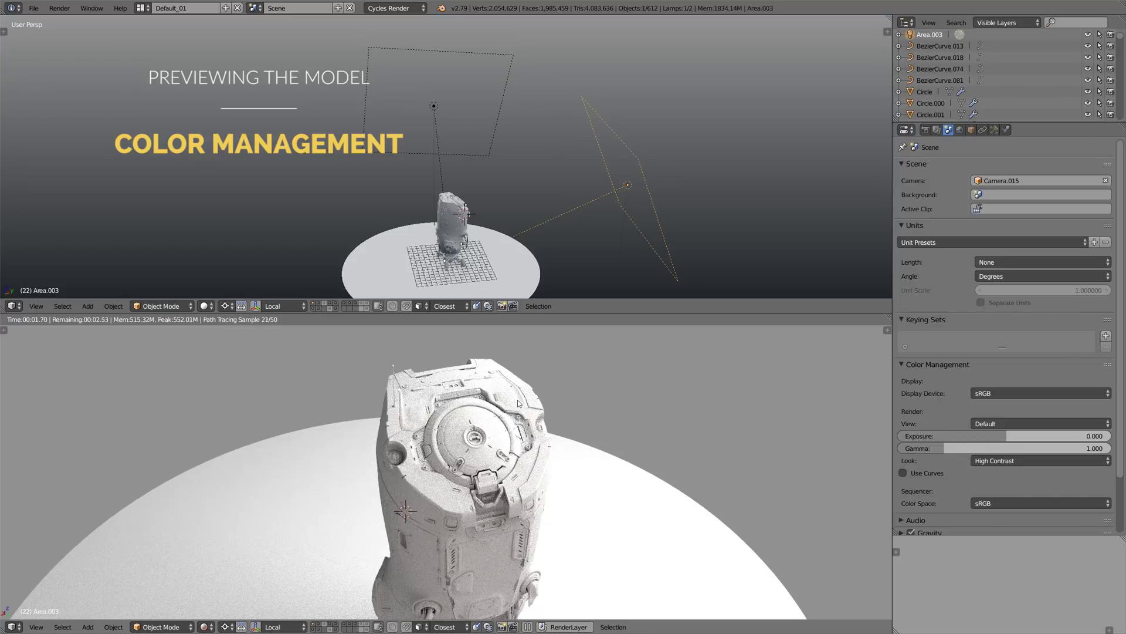
{"action": "left_click", "coordinate": [998, 461]}
{"action": "left_click", "coordinate": [715, 449]}
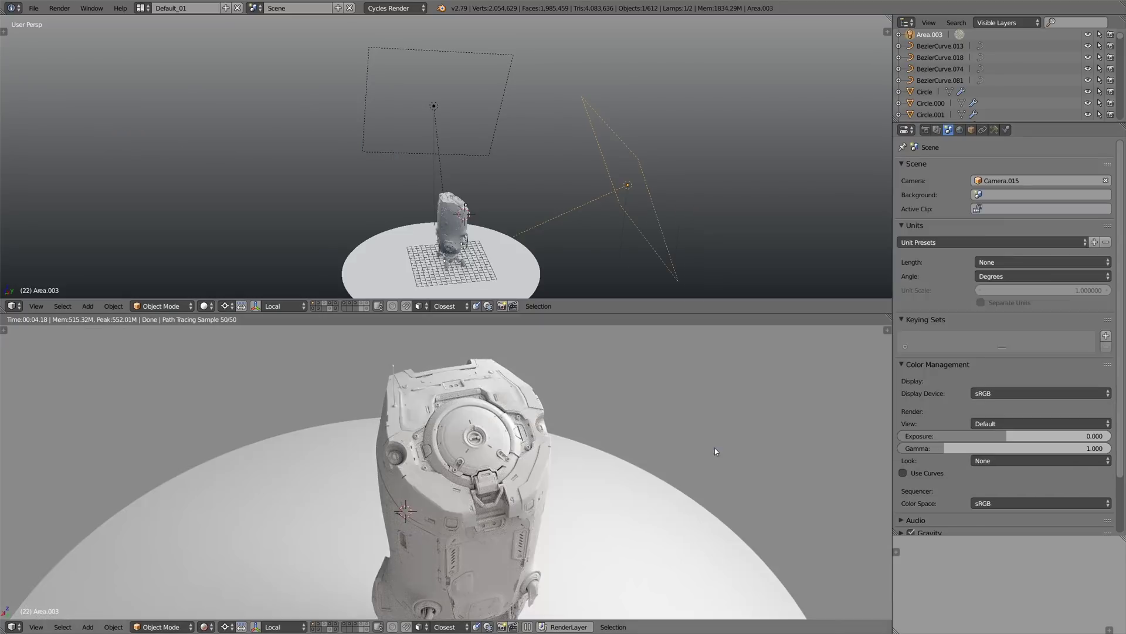
Set the scene's colour management to the Filmic view transform with the High Contrast look.
{"action": "left_click", "coordinate": [992, 424]}
{"action": "left_click", "coordinate": [993, 399]}
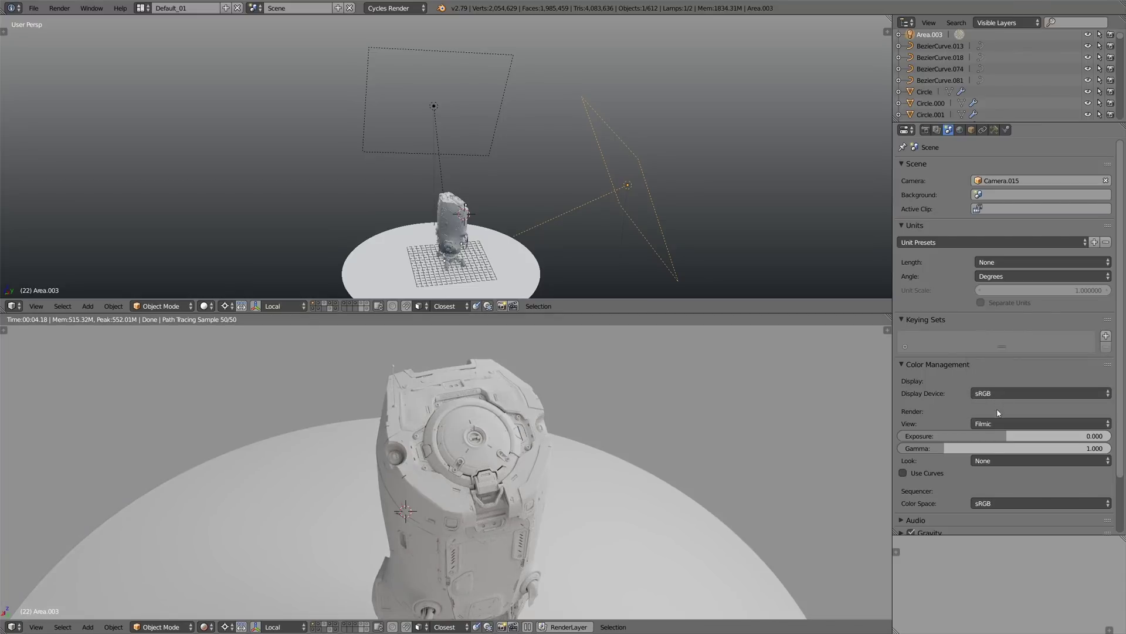
{"action": "left_click", "coordinate": [998, 461]}
{"action": "left_click", "coordinate": [996, 423]}
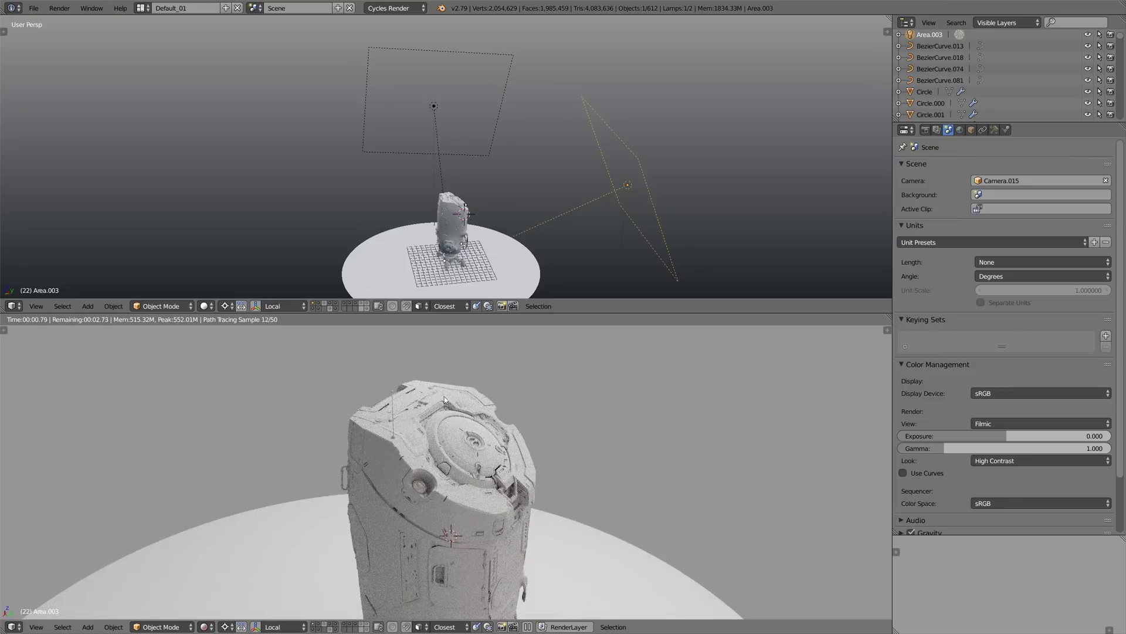
{"action": "scroll", "coordinate": [489, 479], "scroll_direction": "down", "scroll_amount": 6}
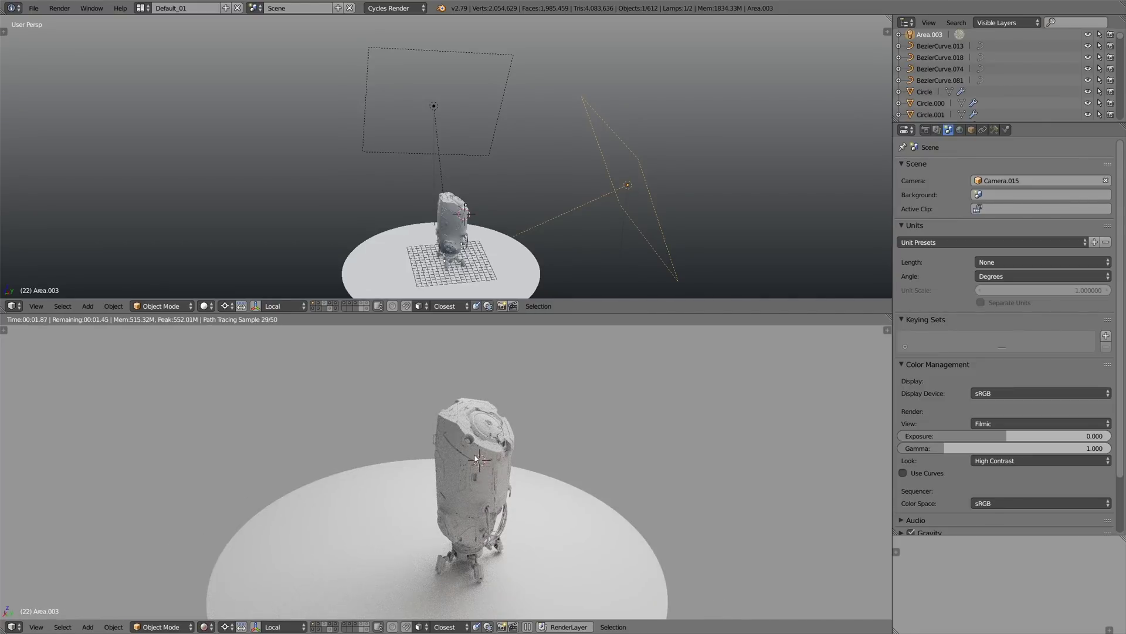
Try 0 maximum and minimum light bounces in the render settings and set both back to 1.
{"action": "left_click", "coordinate": [925, 130]}
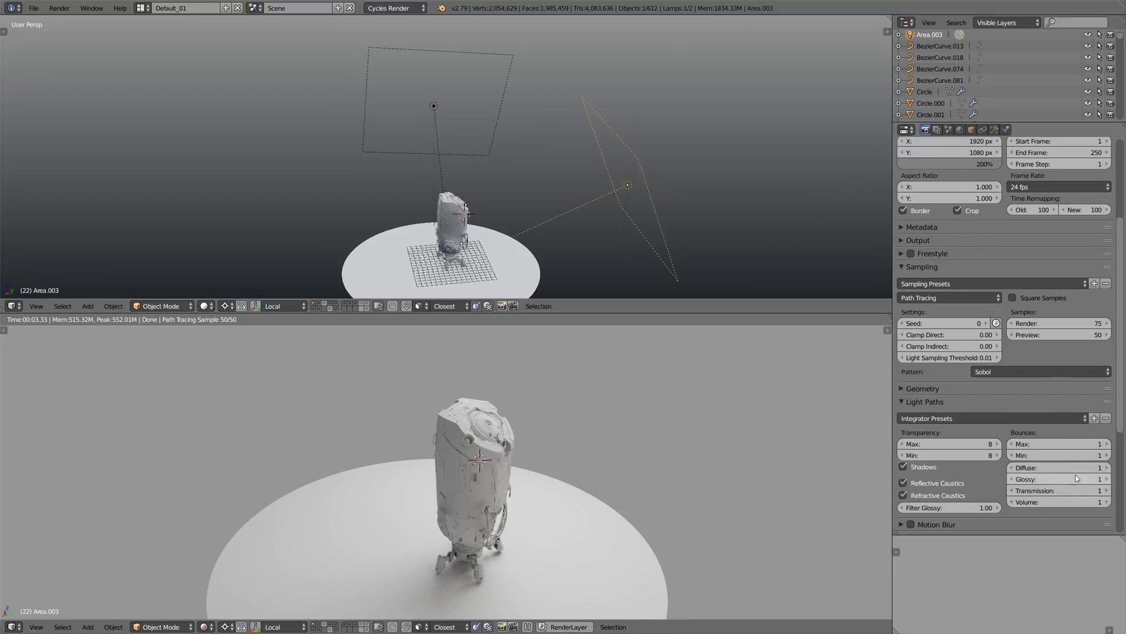
{"action": "left_click", "coordinate": [1012, 444]}
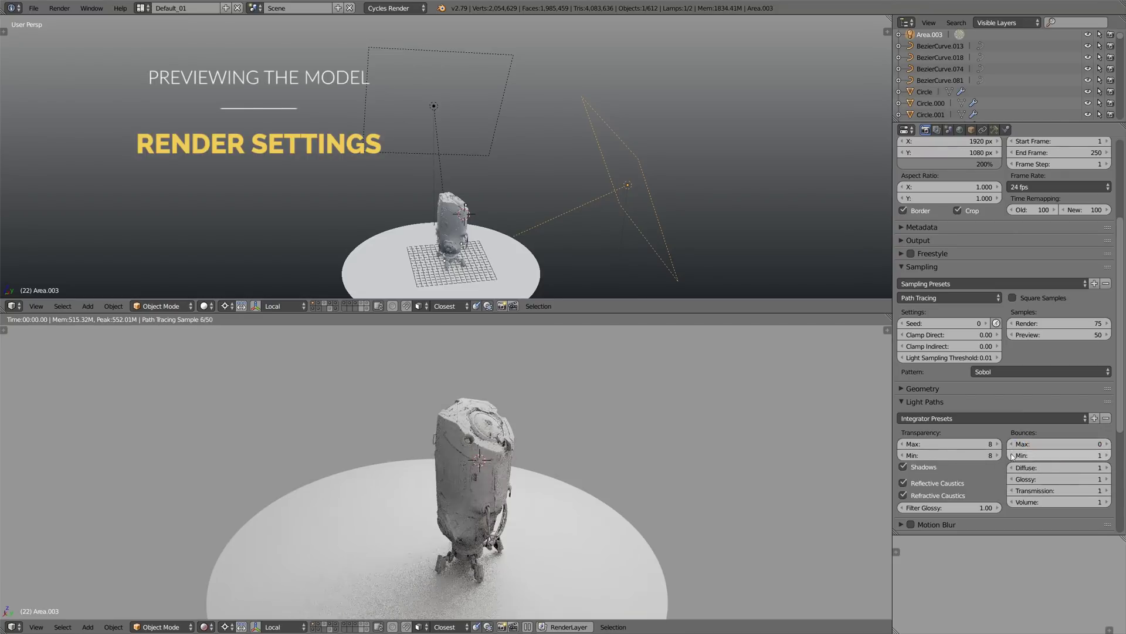
{"action": "left_click", "coordinate": [1012, 455]}
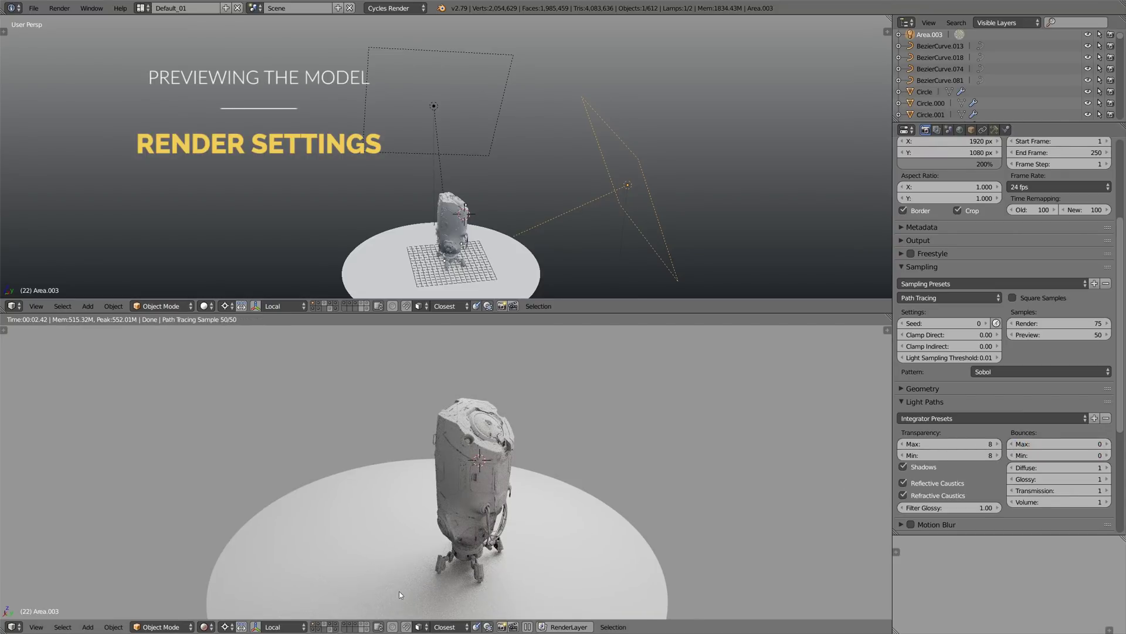
{"action": "left_click", "coordinate": [1106, 444]}
{"action": "left_click", "coordinate": [1106, 455]}
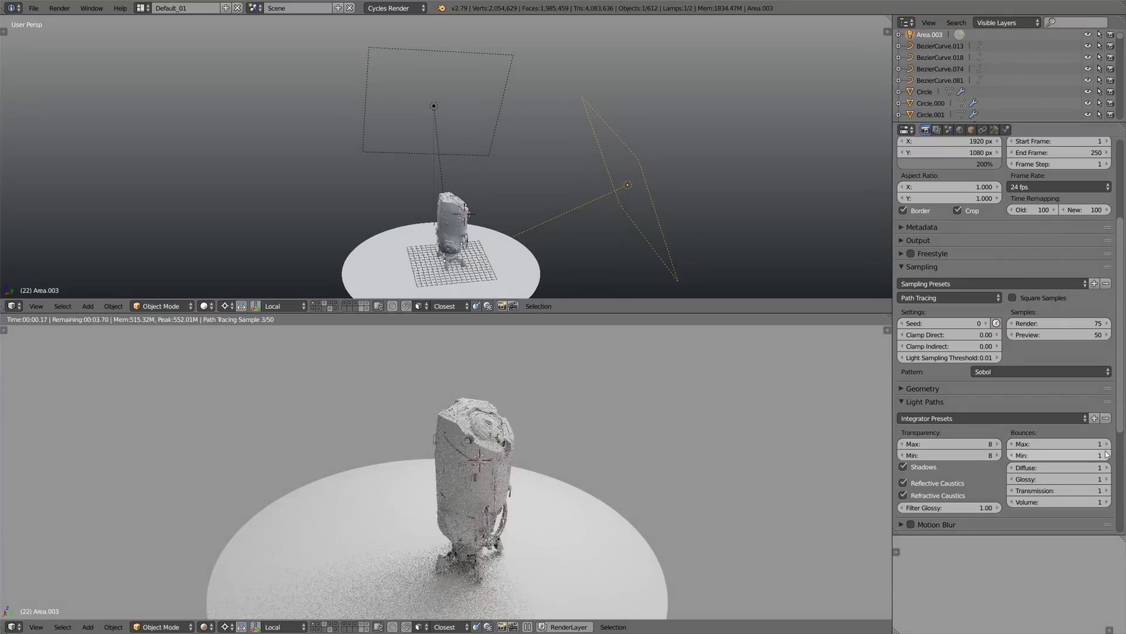
Set the render tile size to 256 by 256 in the performance settings.
{"action": "scroll", "coordinate": [960, 479], "scroll_direction": "down", "scroll_amount": 8}
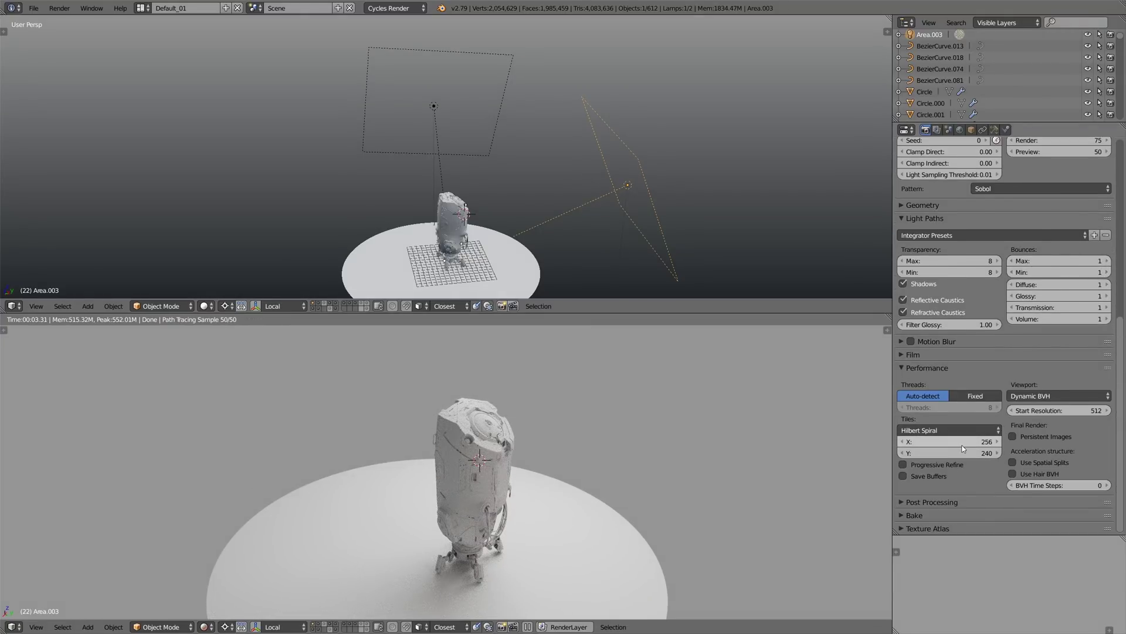
{"action": "left_click", "coordinate": [957, 445]}
{"action": "type", "text": "256"}
{"action": "left_click", "coordinate": [960, 457]}
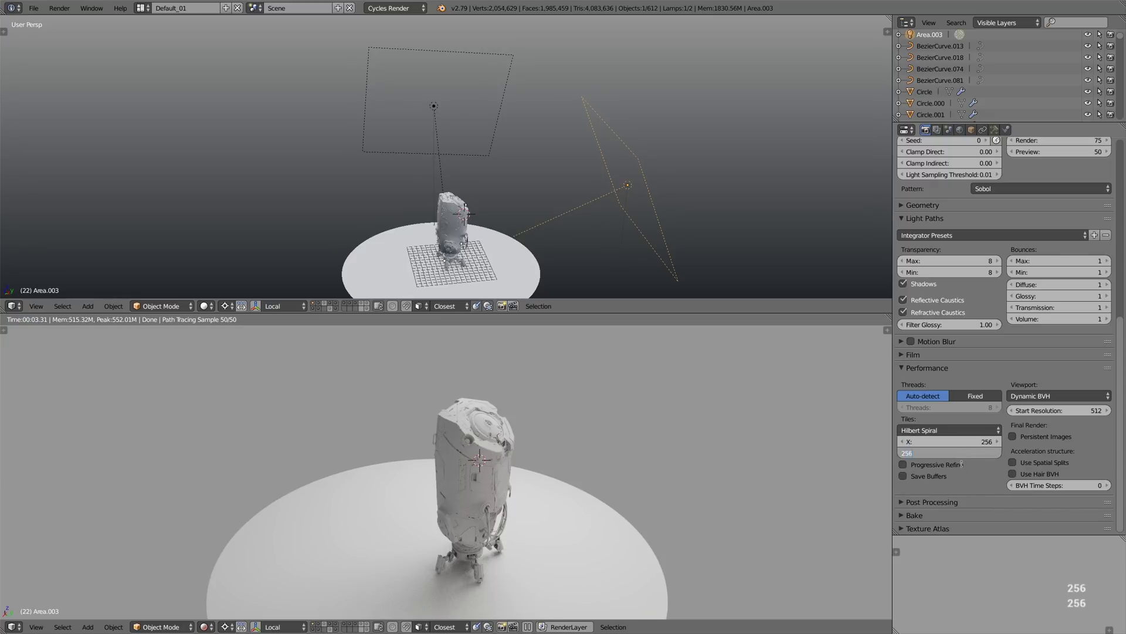
{"action": "key", "text": "Return"}
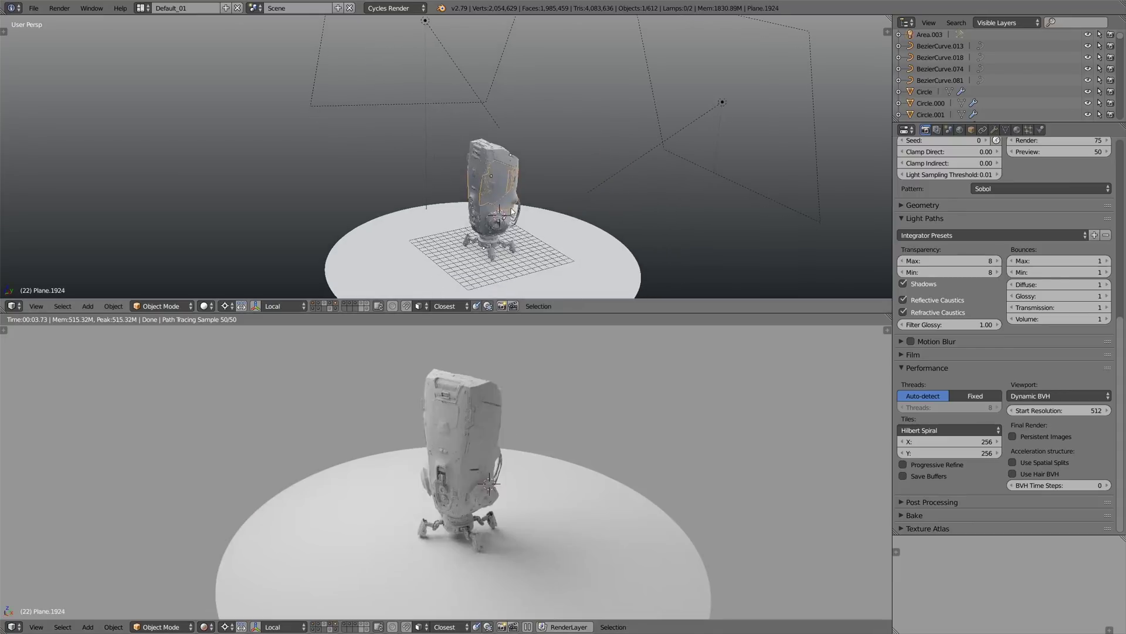
Switch the upper viewport to the Node Editor for a robot body part and add a Geometry node to the mat_grey_02 material.
{"action": "middle_click_drag", "start_coordinate": [502, 217], "coordinate": [517, 218]}
{"action": "left_click", "coordinate": [13, 306]}
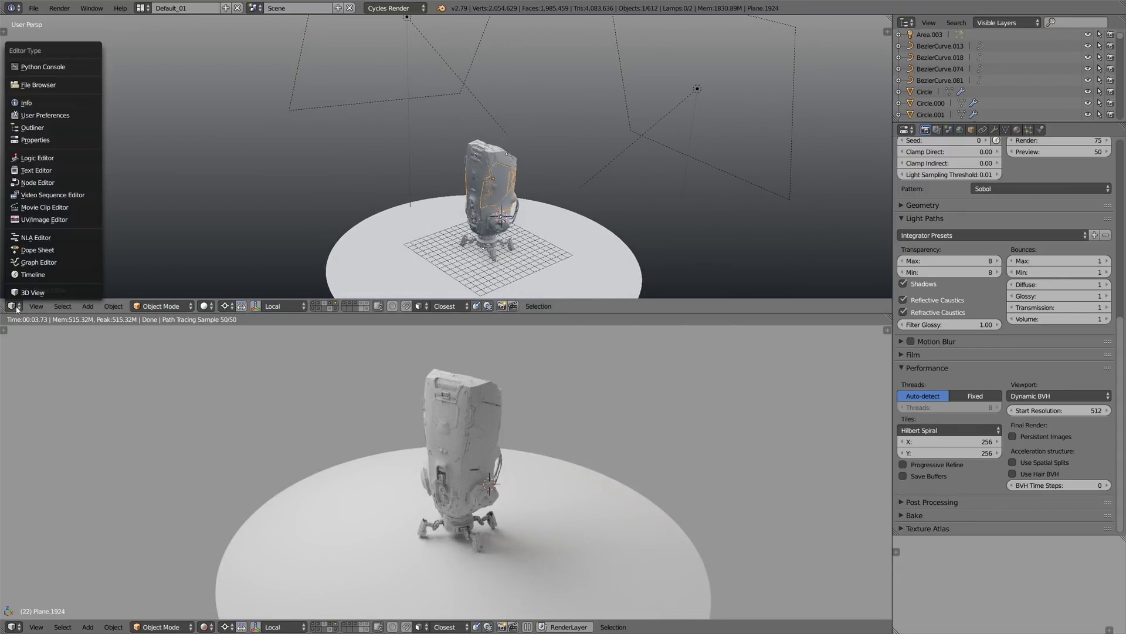
{"action": "left_click", "coordinate": [36, 182]}
{"action": "key", "text": "shift+a"}
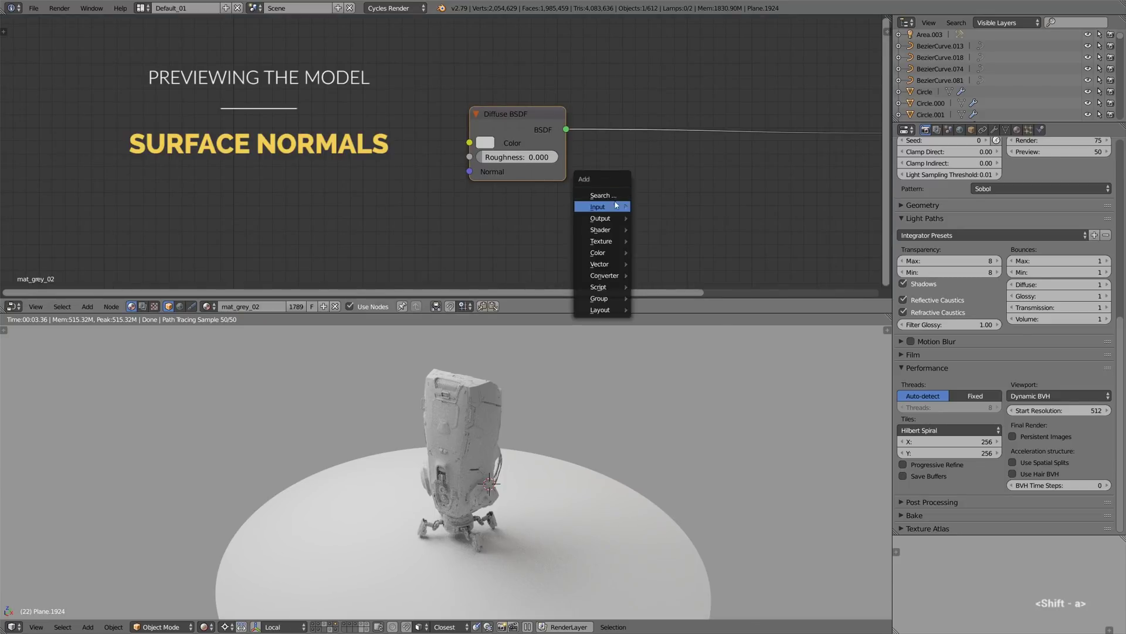
{"action": "mouse_move", "coordinate": [616, 207]}
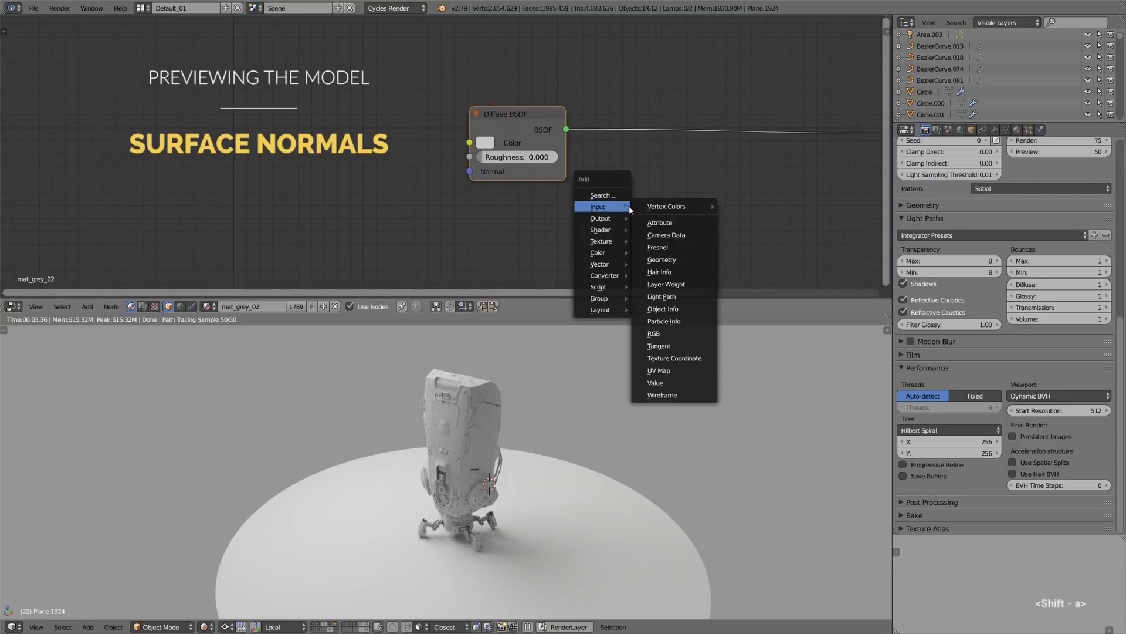
{"action": "left_click", "coordinate": [680, 260]}
{"action": "left_click", "coordinate": [107, 111]}
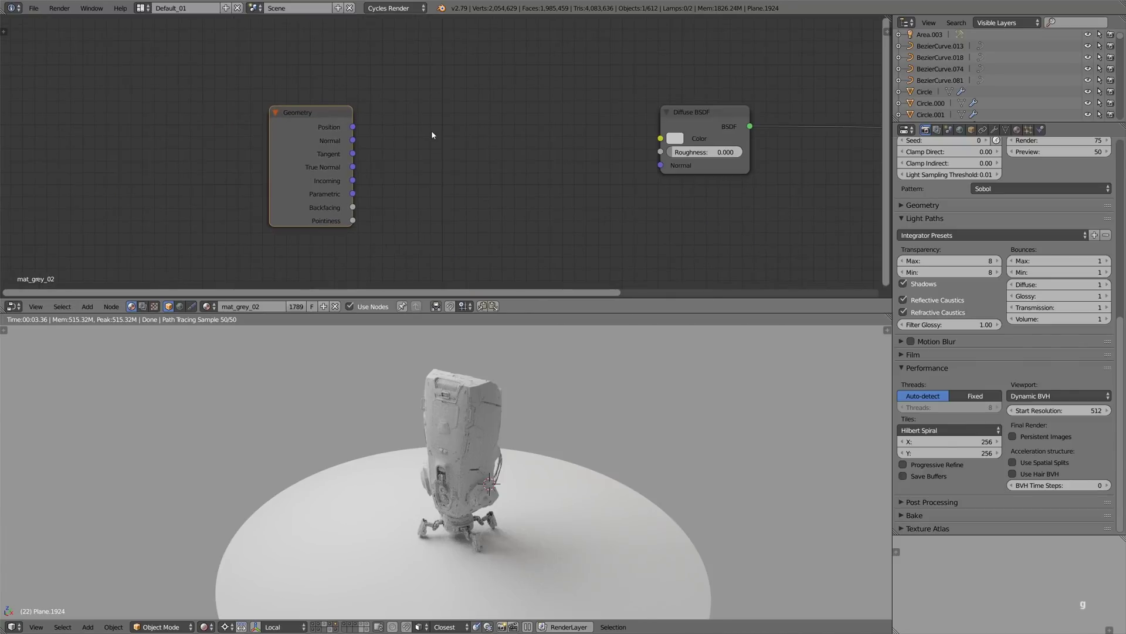
Add an RGB input node between the Geometry and Diffuse BSDF nodes.
{"action": "key", "text": "shift+a"}
{"action": "mouse_move", "coordinate": [433, 134]}
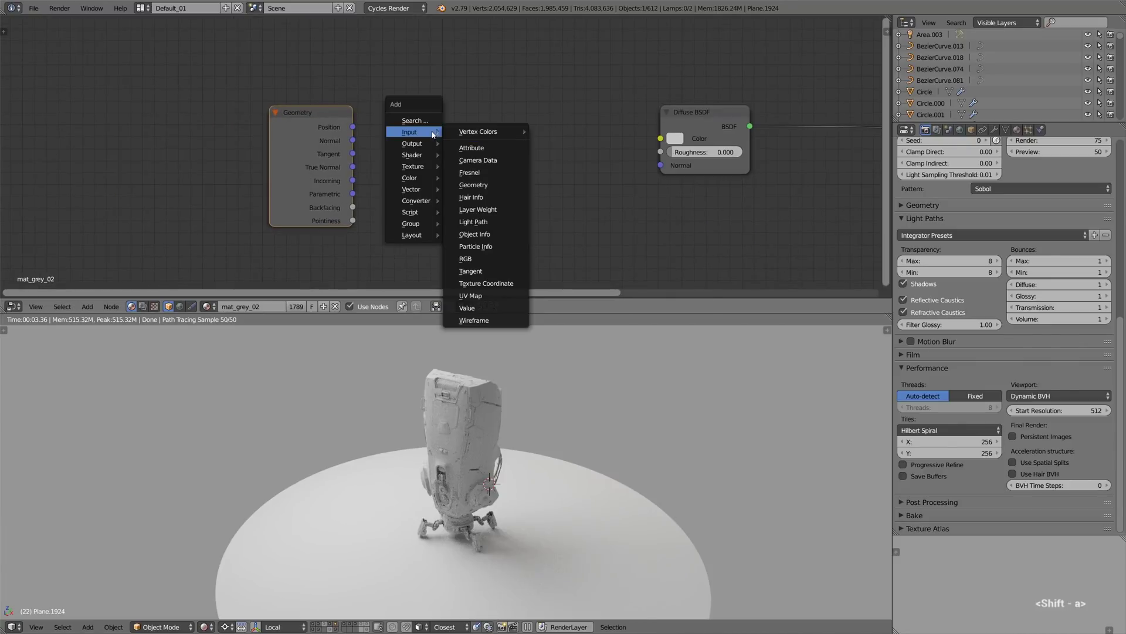
{"action": "left_click", "coordinate": [484, 259]}
{"action": "left_click", "coordinate": [435, 50]}
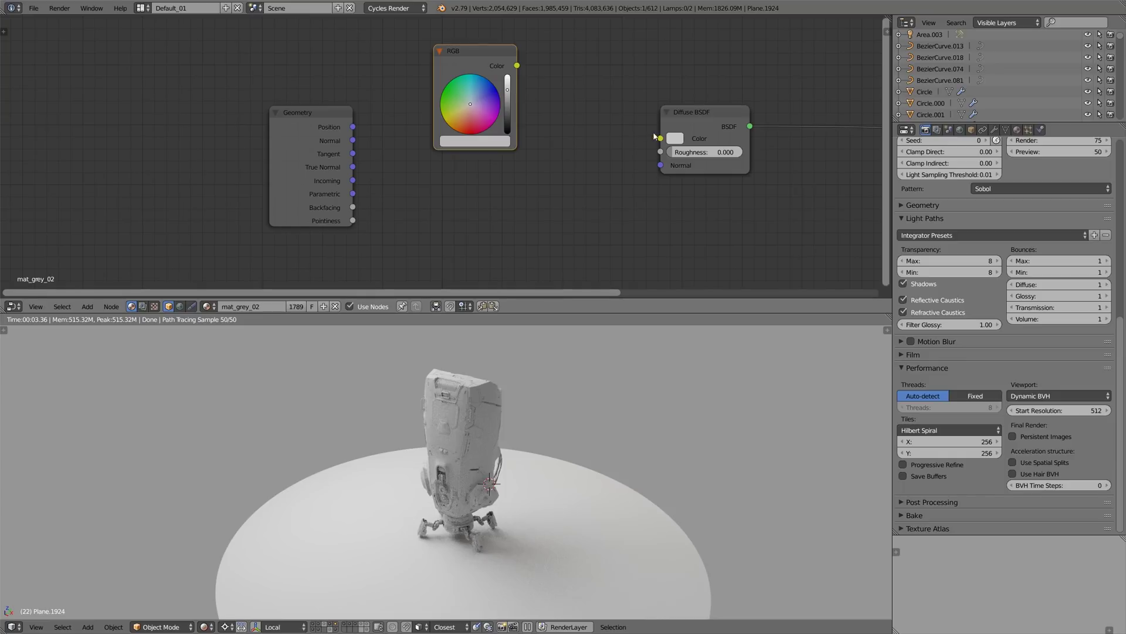
{"action": "key", "text": "g"}
{"action": "left_click", "coordinate": [461, 56]}
Add a MixRGB node before the Diffuse BSDF and line up the RGB and Mix nodes in the row.
{"action": "key", "text": "shift+a"}
{"action": "mouse_move", "coordinate": [464, 121]}
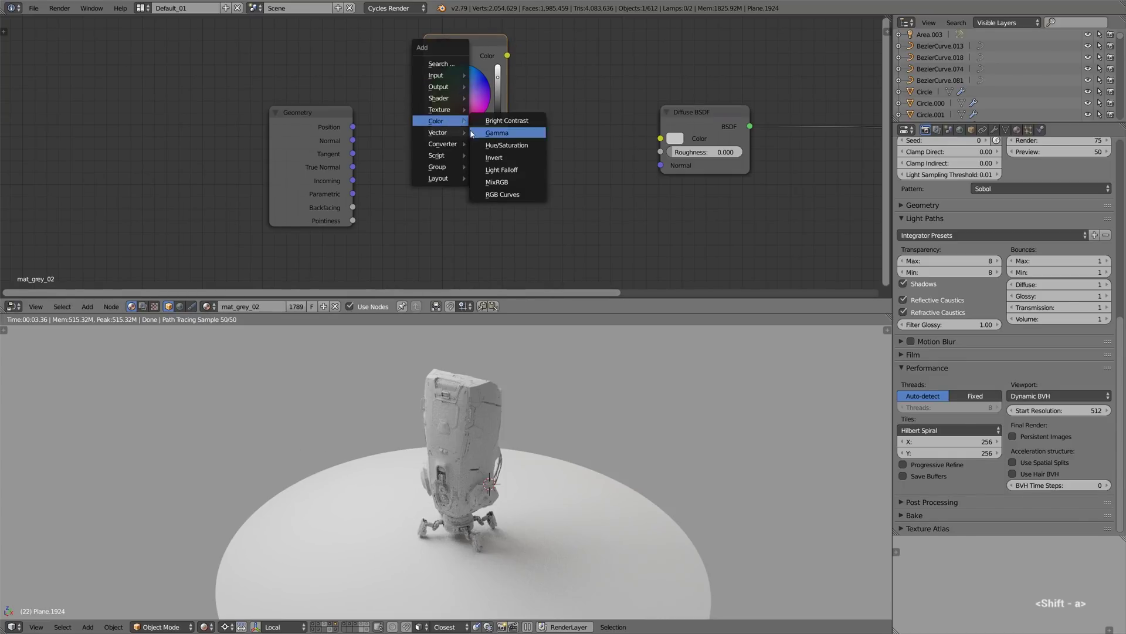
{"action": "left_click", "coordinate": [497, 182]}
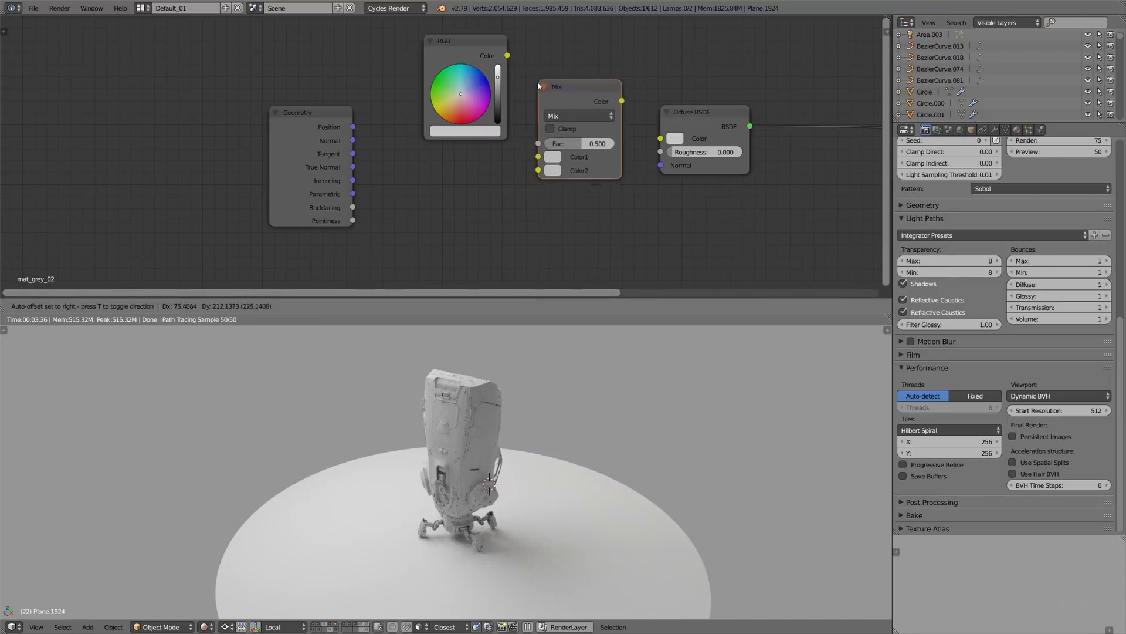
{"action": "left_click", "coordinate": [536, 93]}
{"action": "scroll", "coordinate": [373, 110], "scroll_direction": "down", "scroll_amount": 3}
{"action": "left_click_drag", "start_coordinate": [450, 68], "coordinate": [429, 133]}
{"action": "left_click_drag", "start_coordinate": [541, 104], "coordinate": [539, 125]}
Duplicate the RGB node below the original and darken the copy's colour to dark grey.
{"action": "left_click", "coordinate": [451, 139]}
{"action": "key", "text": "shift+d"}
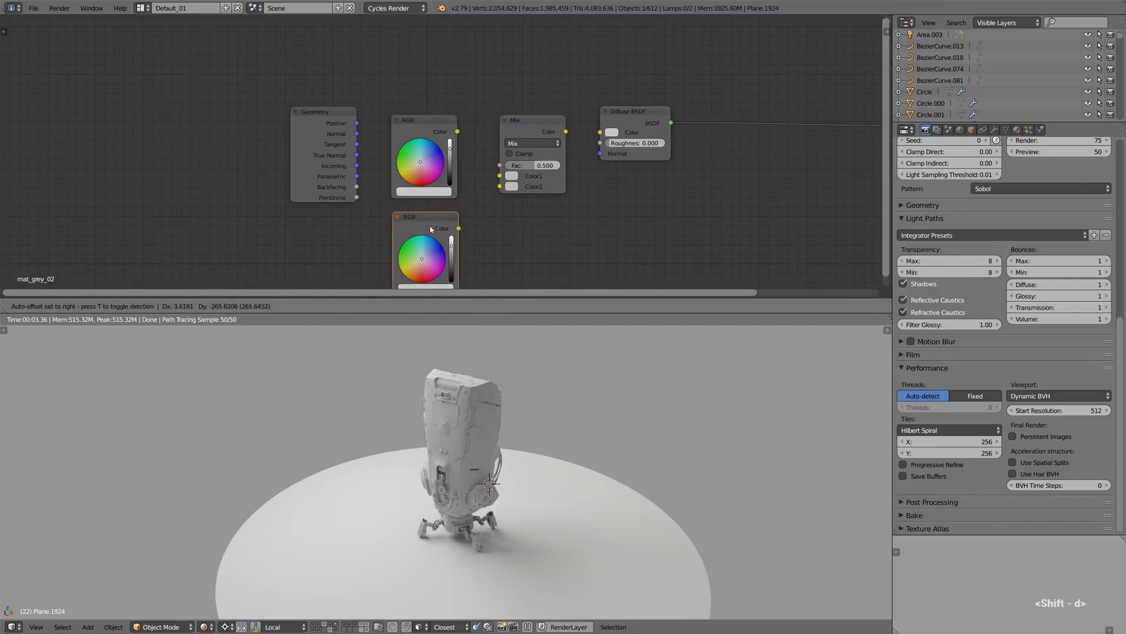
{"action": "left_click", "coordinate": [429, 224]}
{"action": "scroll", "coordinate": [490, 226], "scroll_direction": "up", "scroll_amount": 2}
{"action": "left_click_drag", "start_coordinate": [480, 223], "coordinate": [482, 248]}
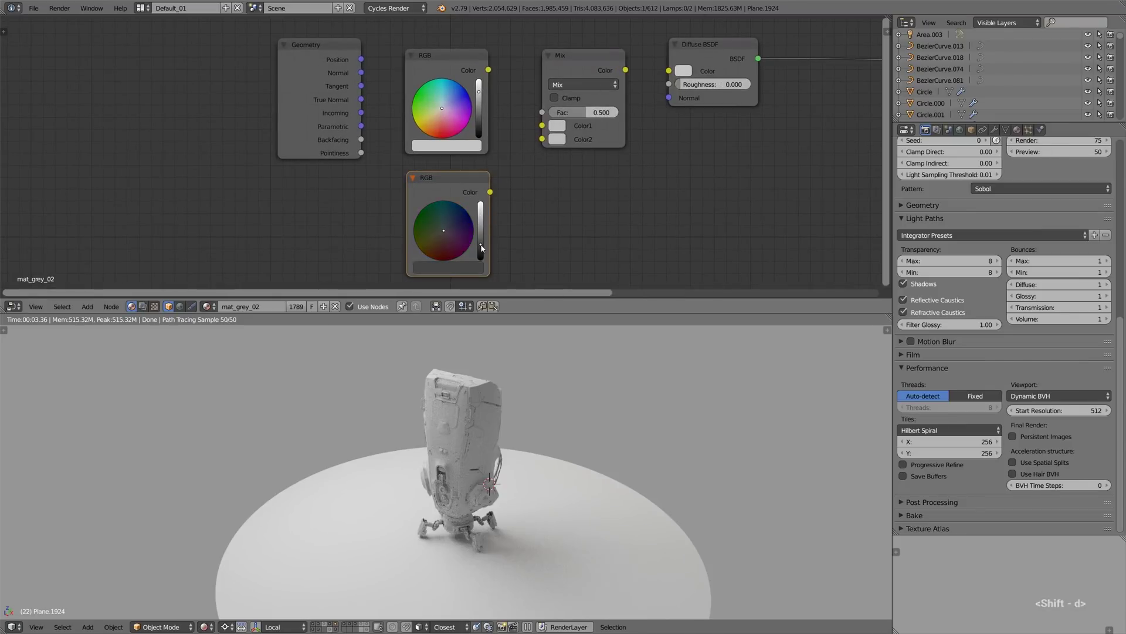
Link the light RGB node to the Mix node's Color1 and the dark one to Color2, and darken the second colour further.
{"action": "left_click_drag", "start_coordinate": [488, 69], "coordinate": [501, 82]}
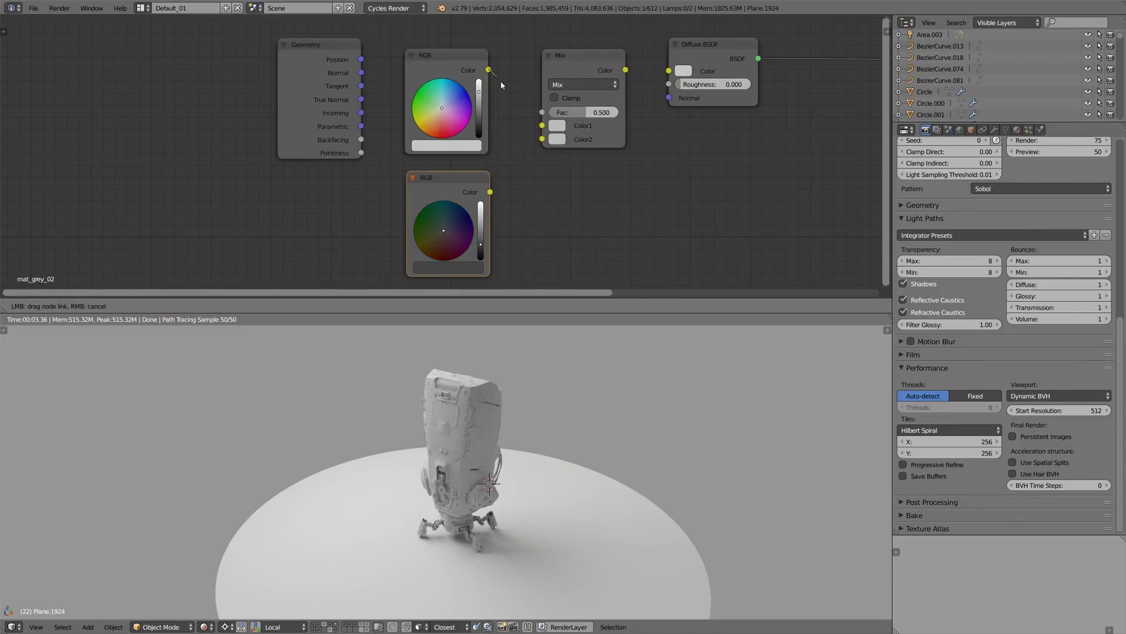
{"action": "left_click_drag", "start_coordinate": [541, 127], "coordinate": [542, 126]}
{"action": "left_click_drag", "start_coordinate": [489, 192], "coordinate": [542, 139]}
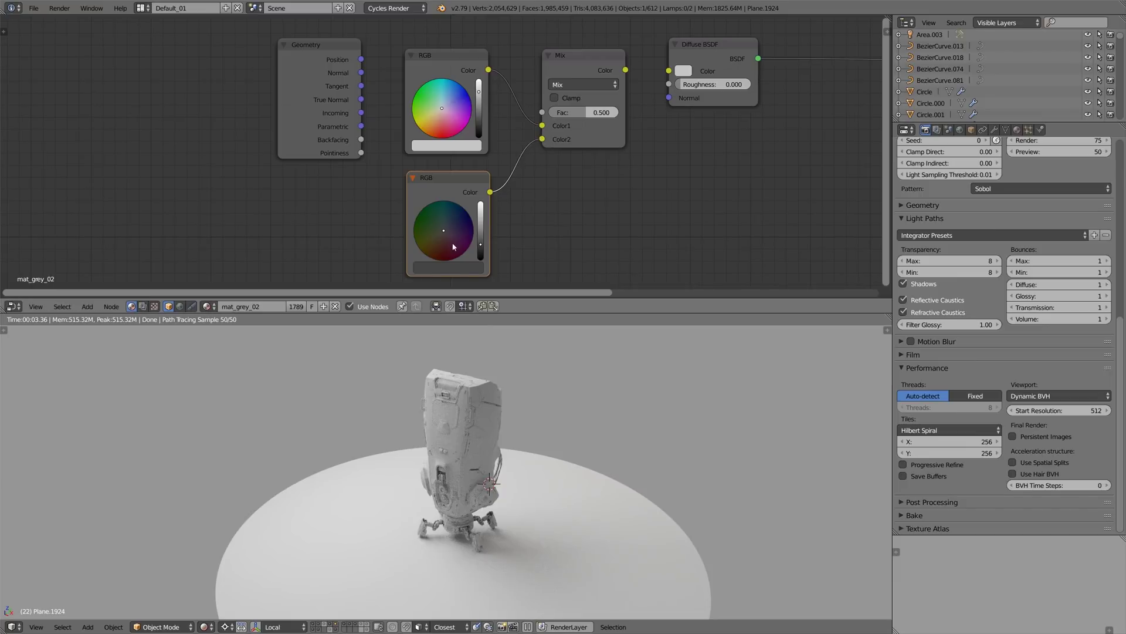
{"action": "left_click_drag", "start_coordinate": [480, 244], "coordinate": [481, 252]}
{"action": "middle_click_drag", "start_coordinate": [520, 122], "coordinate": [529, 159]}
Move the Geometry node above the RGB nodes and link its Normal output to the Mix node's factor.
{"action": "scroll", "coordinate": [529, 159], "scroll_direction": "down", "scroll_amount": 2}
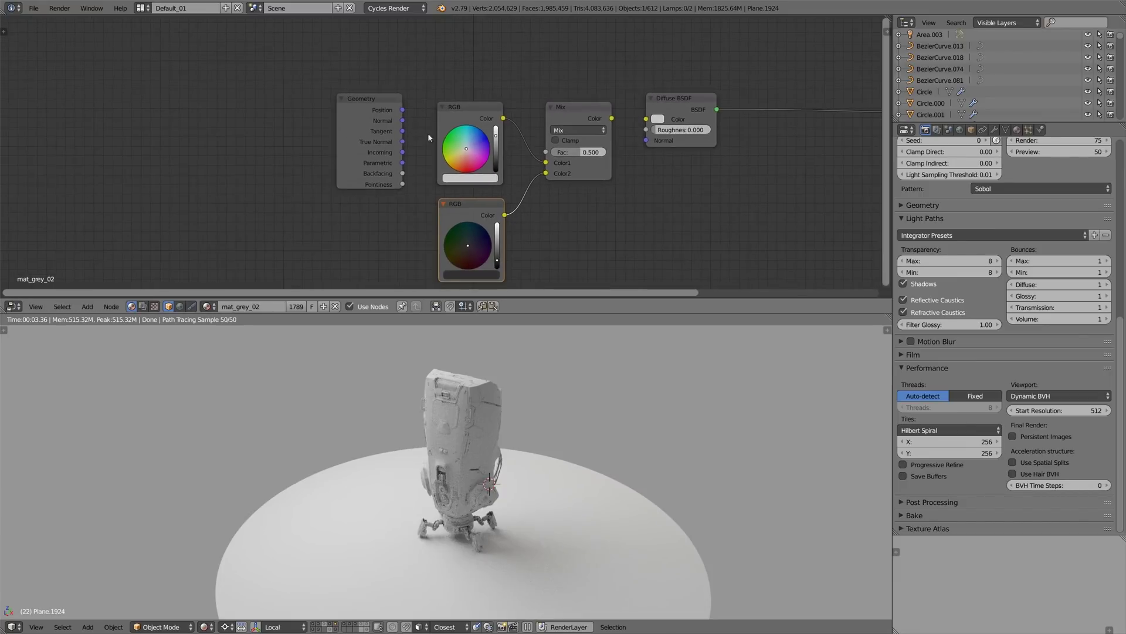
{"action": "left_click", "coordinate": [379, 117]}
{"action": "key", "text": "g"}
{"action": "left_click", "coordinate": [370, 54]}
{"action": "left_click_drag", "start_coordinate": [392, 56], "coordinate": [396, 55]}
{"action": "left_click_drag", "start_coordinate": [541, 145], "coordinate": [547, 152]}
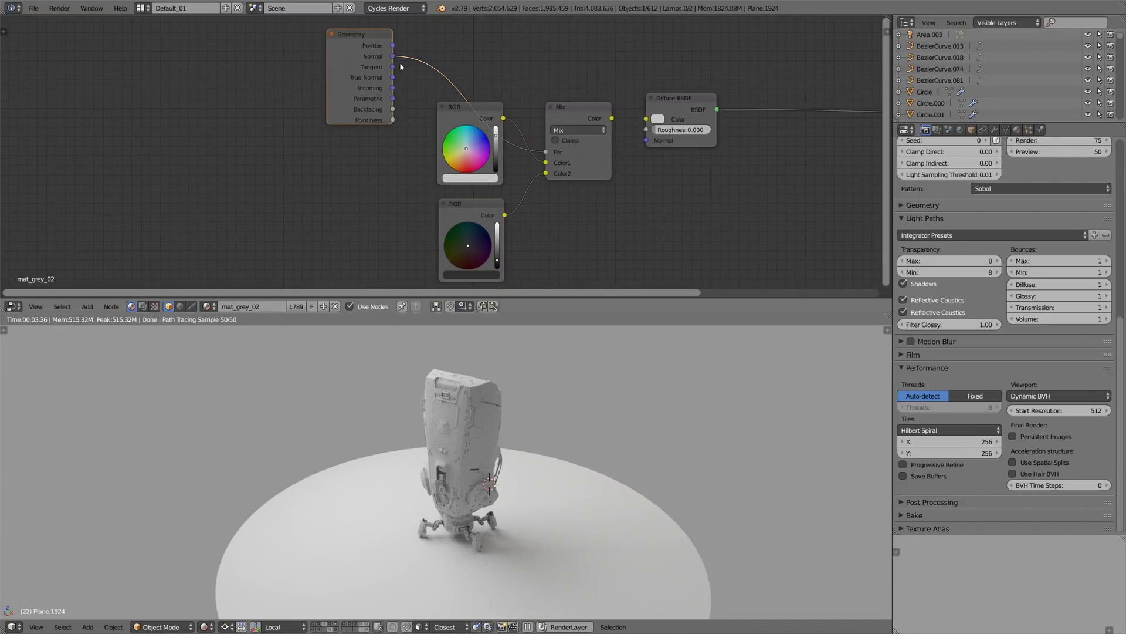
{"action": "left_click_drag", "start_coordinate": [375, 51], "coordinate": [337, 40]}
Insert a Normal vector node after the Geometry node and link its Dot output to the Mix node's factor.
{"action": "key", "text": "shift+a"}
{"action": "mouse_move", "coordinate": [414, 97]}
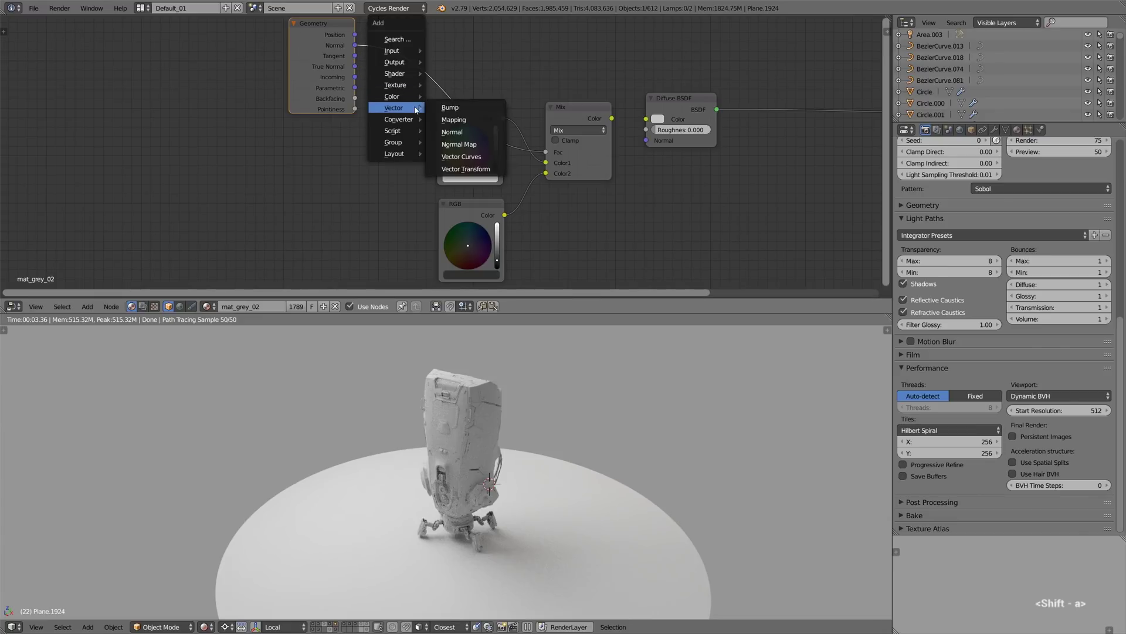
{"action": "left_click", "coordinate": [452, 131]}
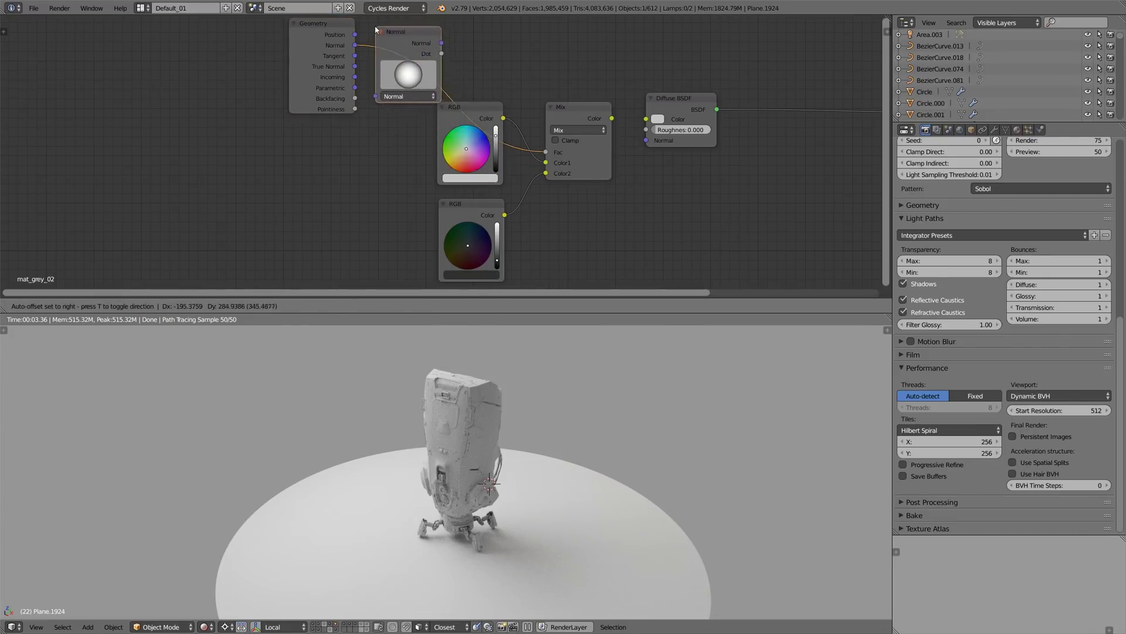
{"action": "left_click", "coordinate": [397, 54]}
{"action": "left_click_drag", "start_coordinate": [397, 54], "coordinate": [523, 115]}
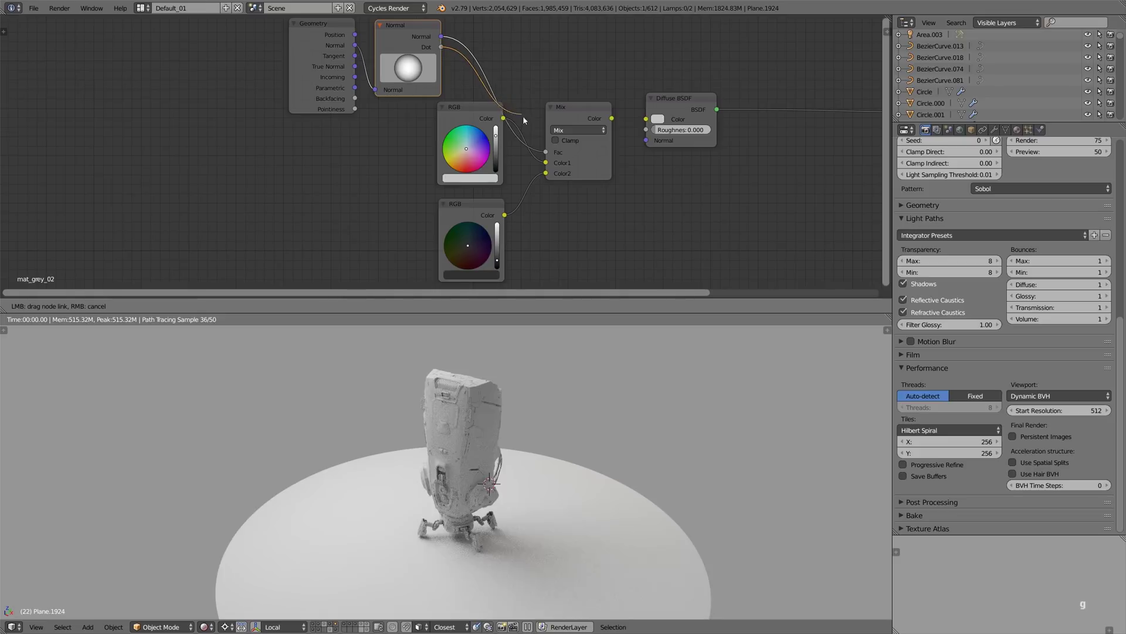
{"action": "left_click_drag", "start_coordinate": [545, 155], "coordinate": [546, 155]}
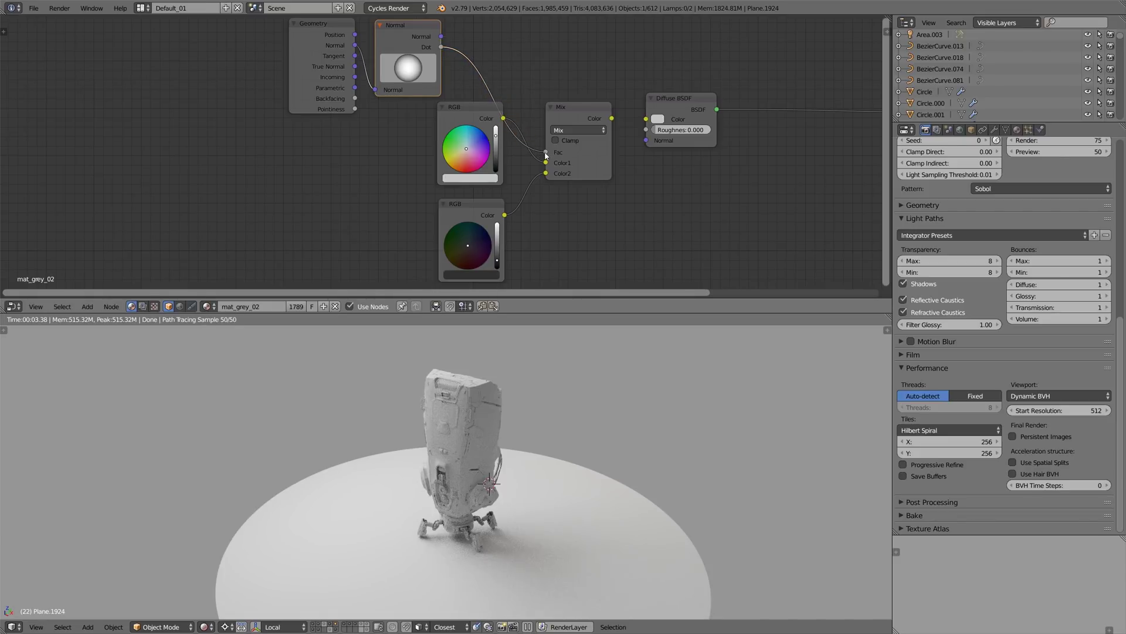
Add a reroute point on the link from Dot to the Mix factor and move it clear of the RGB node.
{"action": "middle_click_drag", "start_coordinate": [520, 158], "coordinate": [509, 175]}
{"action": "left_click_drag", "start_coordinate": [452, 107], "coordinate": [494, 97], "text": "shift"}
{"action": "key", "text": "g"}
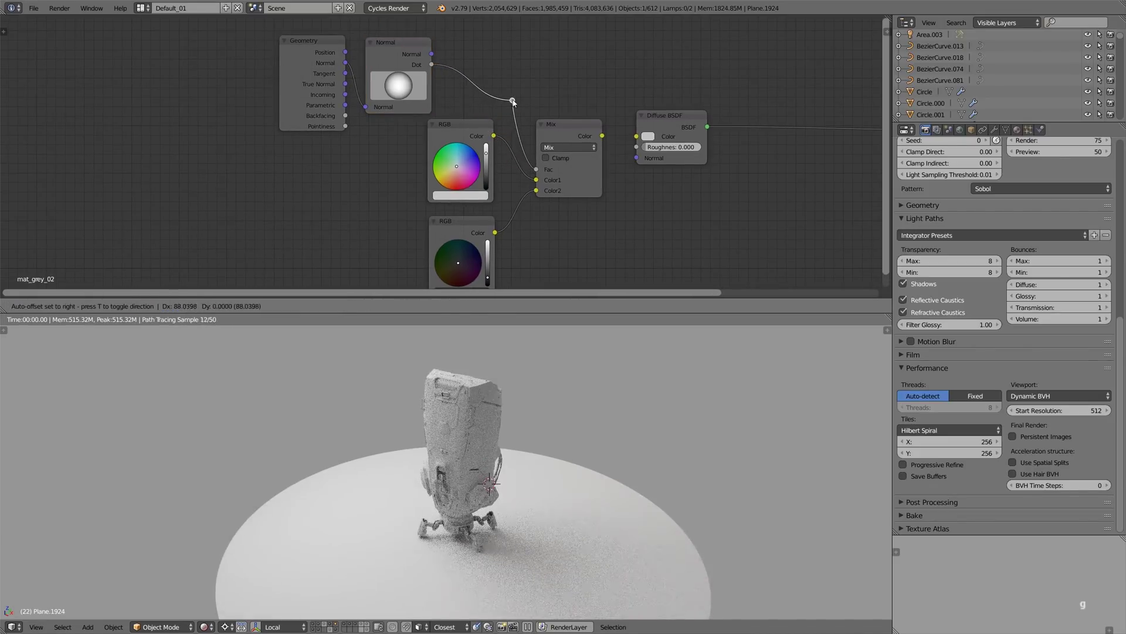
{"action": "left_click", "coordinate": [522, 98]}
{"action": "scroll", "coordinate": [406, 88], "scroll_direction": "up", "scroll_amount": 1}
Preview the Normal node's Dot output on the robot and adjust the direction of its sphere.
{"action": "left_click", "coordinate": [396, 61], "text": "ctrl+shift"}
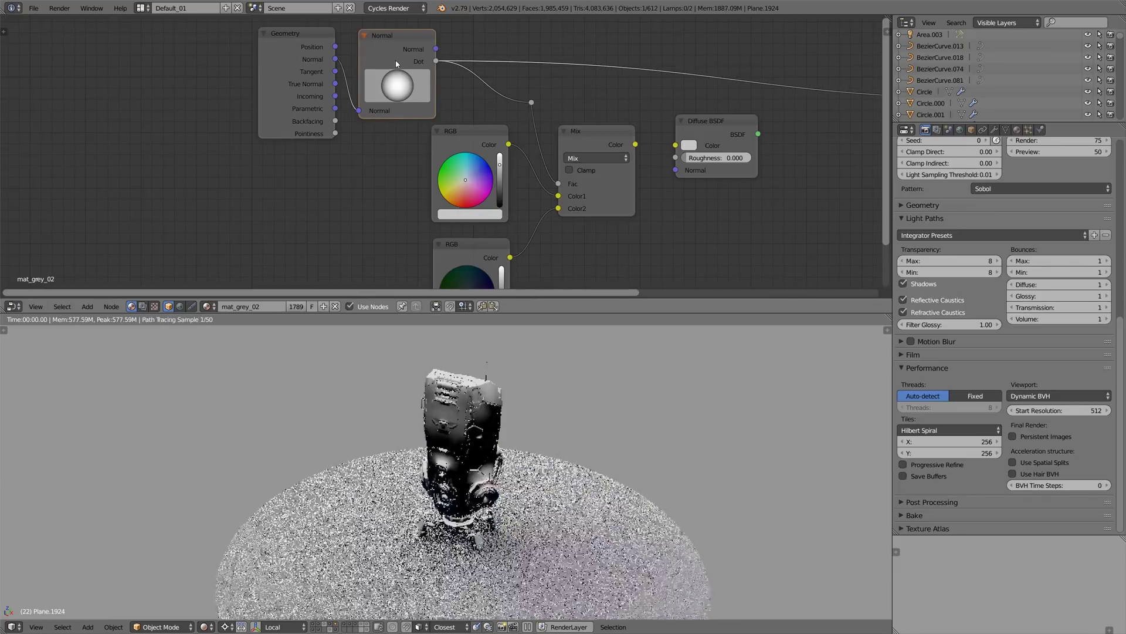
{"action": "left_click", "coordinate": [399, 95]}
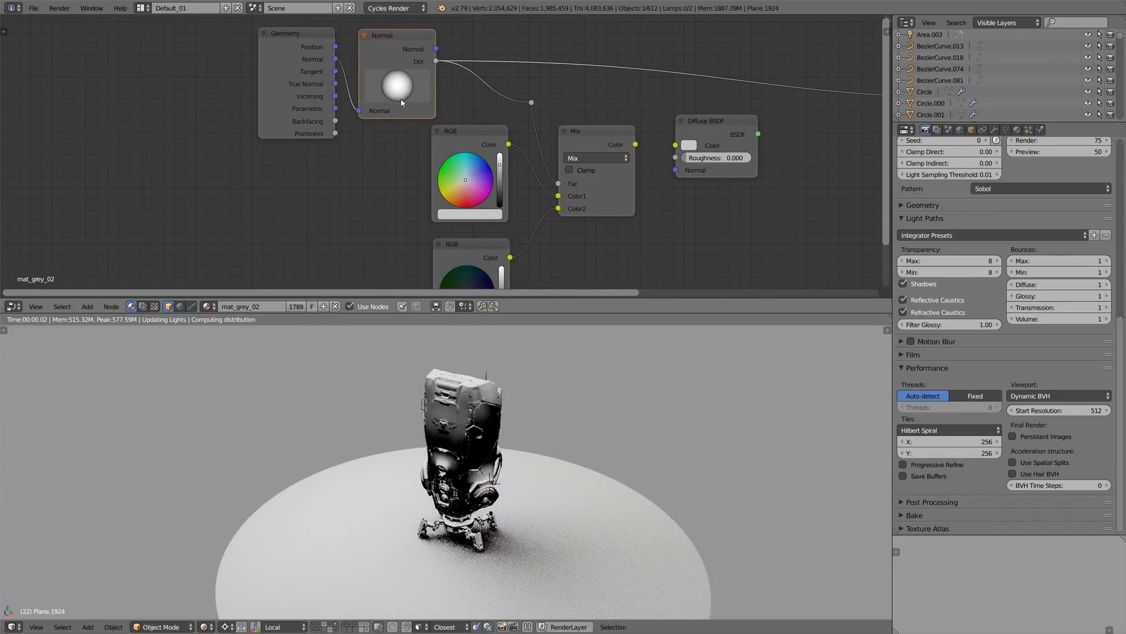
{"action": "mouse_move", "coordinate": [401, 103]}
{"action": "left_mouse_down"}
{"action": "mouse_move", "coordinate": [402, 186]}
{"action": "mouse_move", "coordinate": [394, 108]}
{"action": "left_mouse_up"}
Insert a ColorRamp node between the Normal node's Dot output and the Mix factor, and move the Diffuse BSDF clear of the Mix node.
{"action": "key", "text": "shift+a"}
{"action": "mouse_move", "coordinate": [414, 156]}
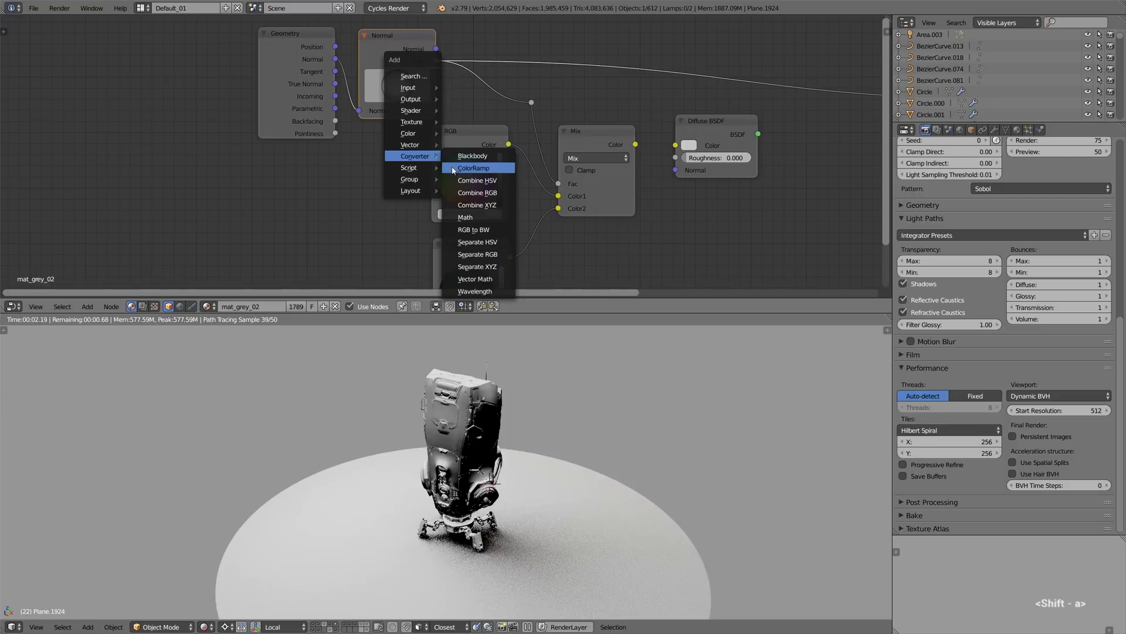
{"action": "left_click", "coordinate": [473, 168]}
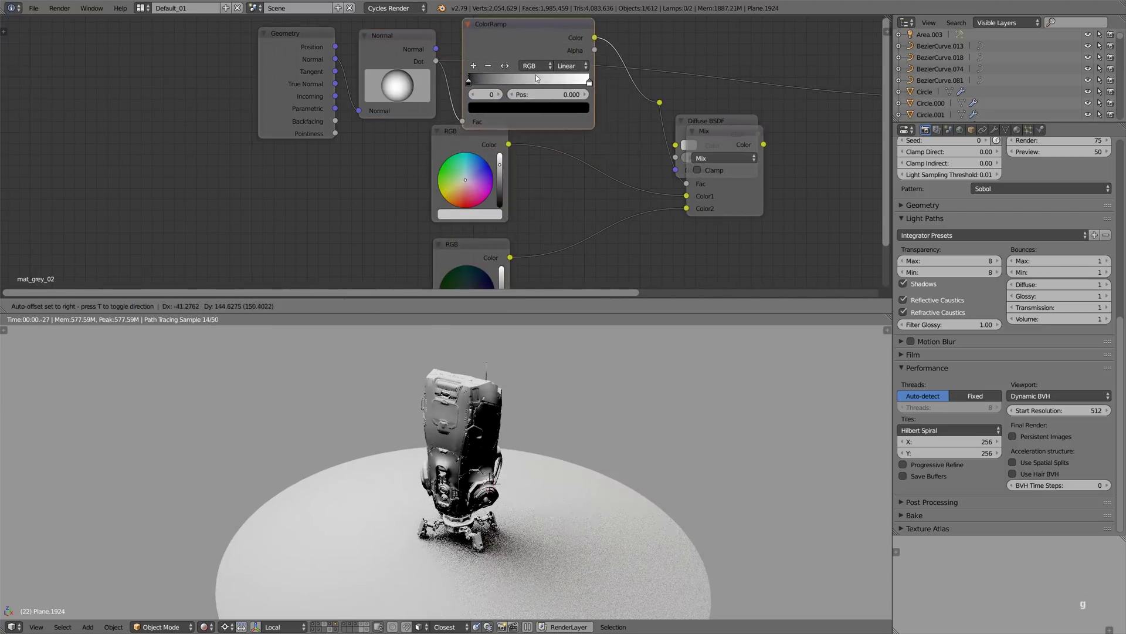
{"action": "left_click", "coordinate": [536, 78]}
{"action": "scroll", "coordinate": [587, 146], "scroll_direction": "down", "scroll_amount": 1}
{"action": "left_click_drag", "start_coordinate": [656, 125], "coordinate": [783, 139]}
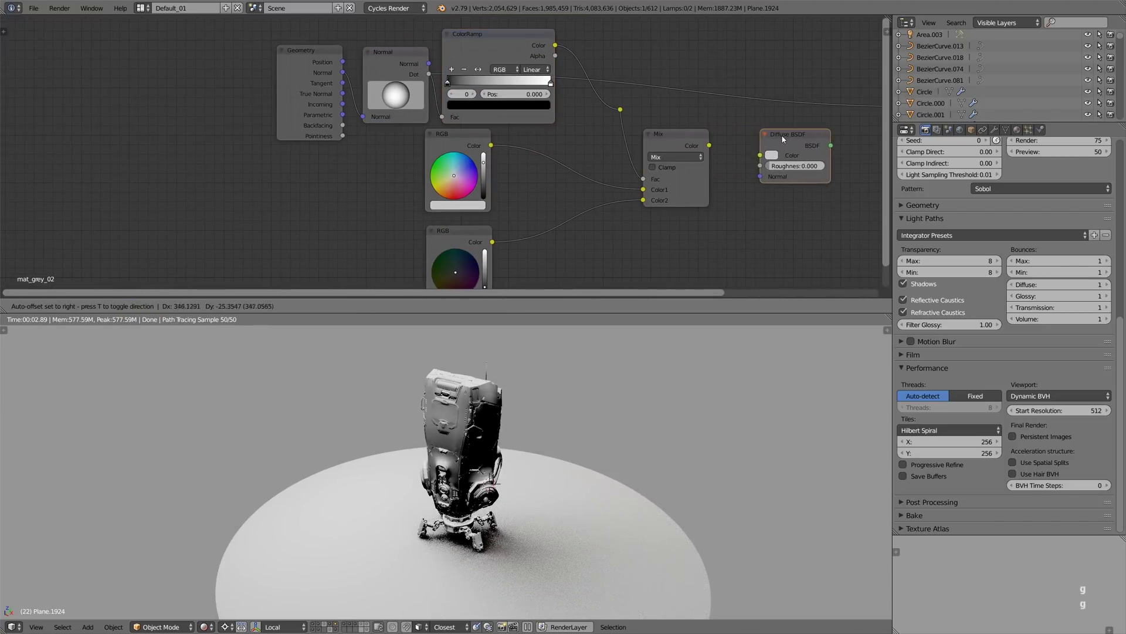
{"action": "middle_click_drag", "start_coordinate": [757, 155], "coordinate": [658, 159]}
Preview the ColorRamp output on the robot and try its black stop at position 0.208.
{"action": "scroll", "coordinate": [660, 160], "scroll_direction": "down", "scroll_amount": 3}
{"action": "left_click_drag", "start_coordinate": [473, 76], "coordinate": [477, 76]}
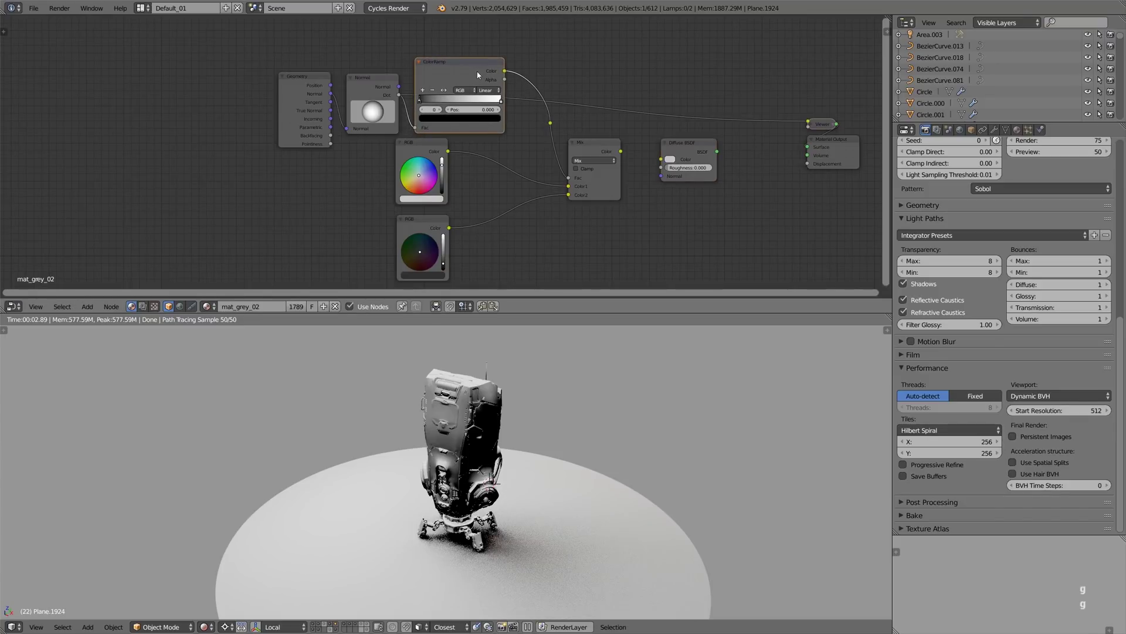
{"action": "key", "text": "ctrl+x"}
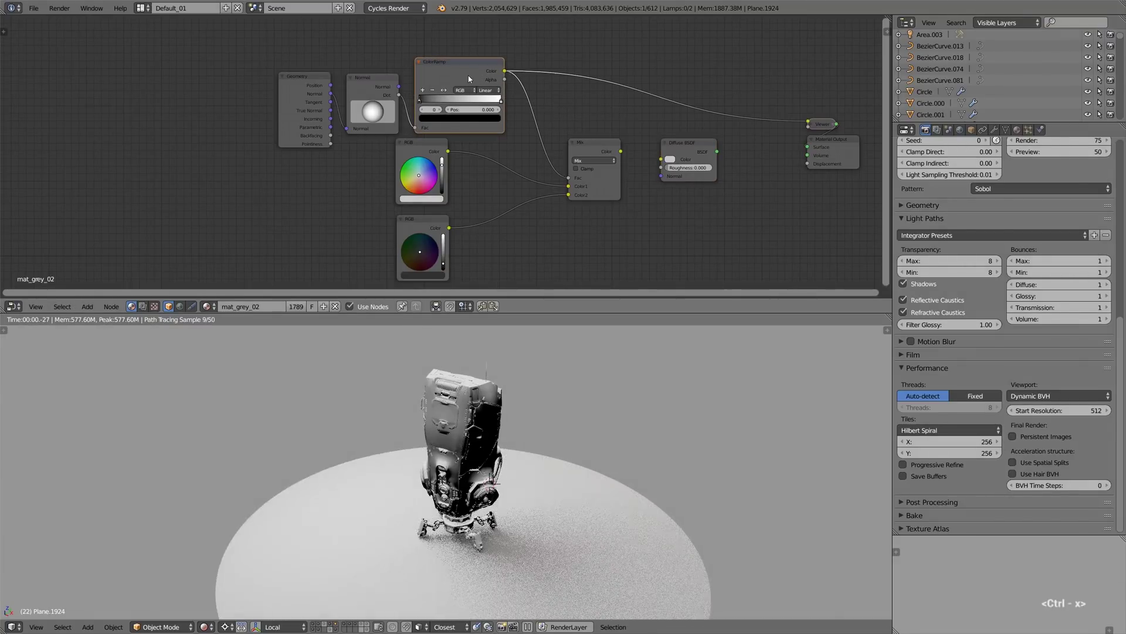
{"action": "left_click_drag", "start_coordinate": [421, 102], "coordinate": [438, 105]}
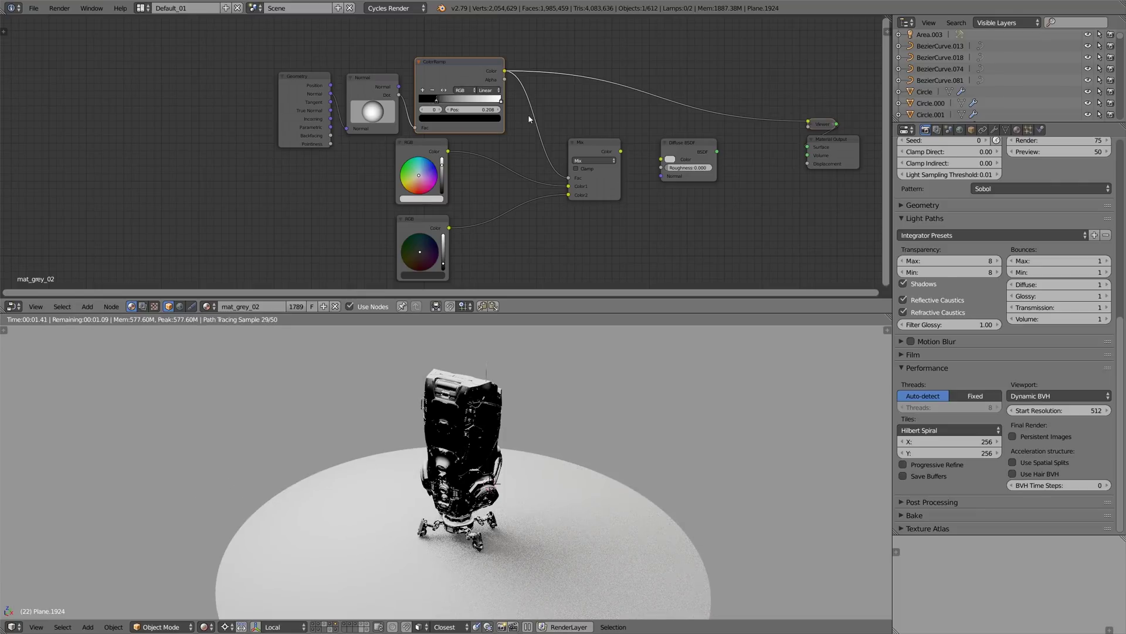
Preview the Mix node's output and change the second RGB node to a brighter orange.
{"action": "left_click", "coordinate": [603, 146], "text": "ctrl+shift"}
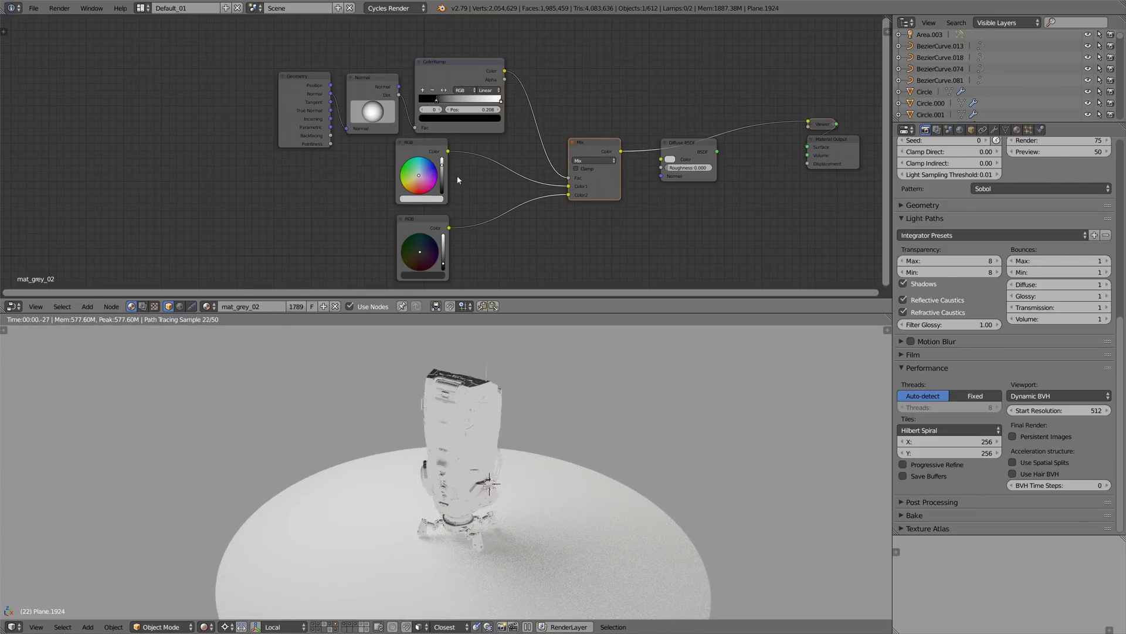
{"action": "scroll", "coordinate": [463, 186], "scroll_direction": "up", "scroll_amount": 1}
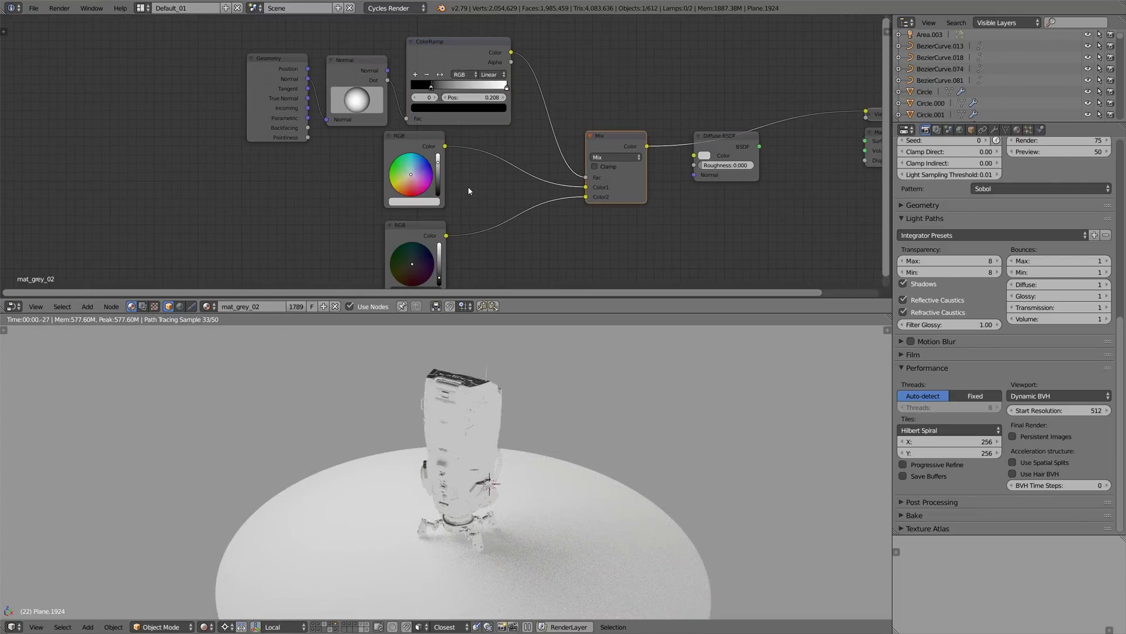
{"action": "left_click_drag", "start_coordinate": [409, 274], "coordinate": [441, 260]}
{"action": "left_click", "coordinate": [444, 260]}
{"action": "left_click", "coordinate": [436, 259]}
Link the Mix colour to the Diffuse BSDF's Color input and send the Diffuse shader to the material output.
{"action": "mouse_move", "coordinate": [451, 420]}
{"action": "middle_mouse_down"}
{"action": "mouse_move", "coordinate": [347, 412]}
{"action": "mouse_move", "coordinate": [432, 414]}
{"action": "middle_mouse_up"}
{"action": "left_click_drag", "start_coordinate": [647, 146], "coordinate": [694, 156]}
{"action": "left_click", "coordinate": [721, 151], "text": "ctrl+shift"}
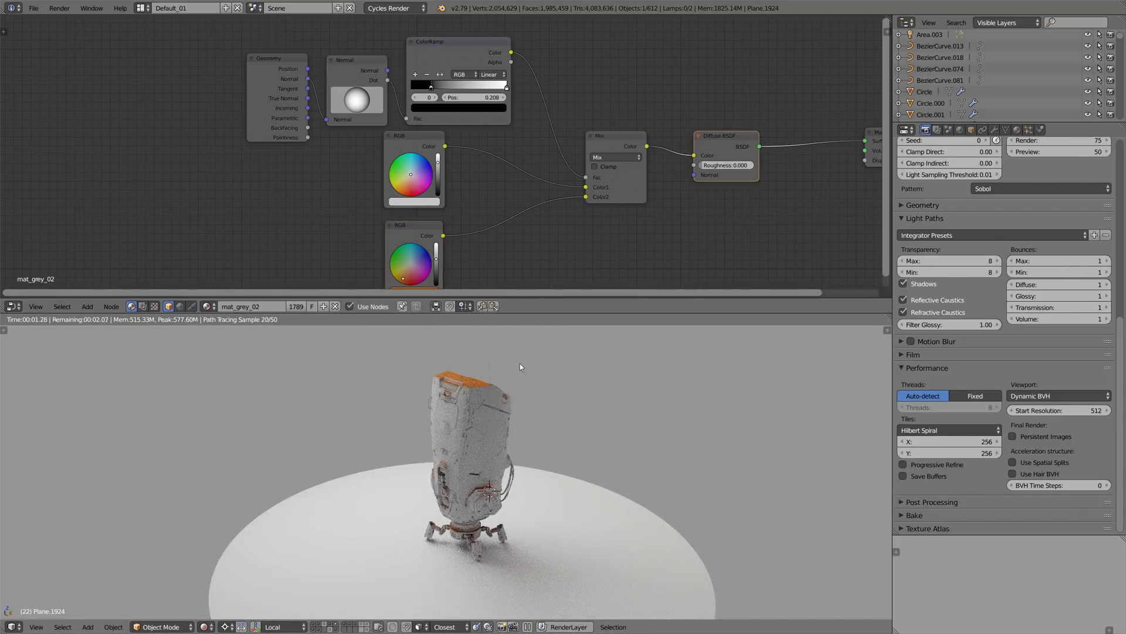
Move the ColorRamp's white stop towards the middle of the ramp and its black stop to position 0.000.
{"action": "middle_click_drag", "start_coordinate": [475, 392], "coordinate": [398, 396]}
{"action": "scroll", "coordinate": [398, 396], "scroll_direction": "up", "scroll_amount": 1}
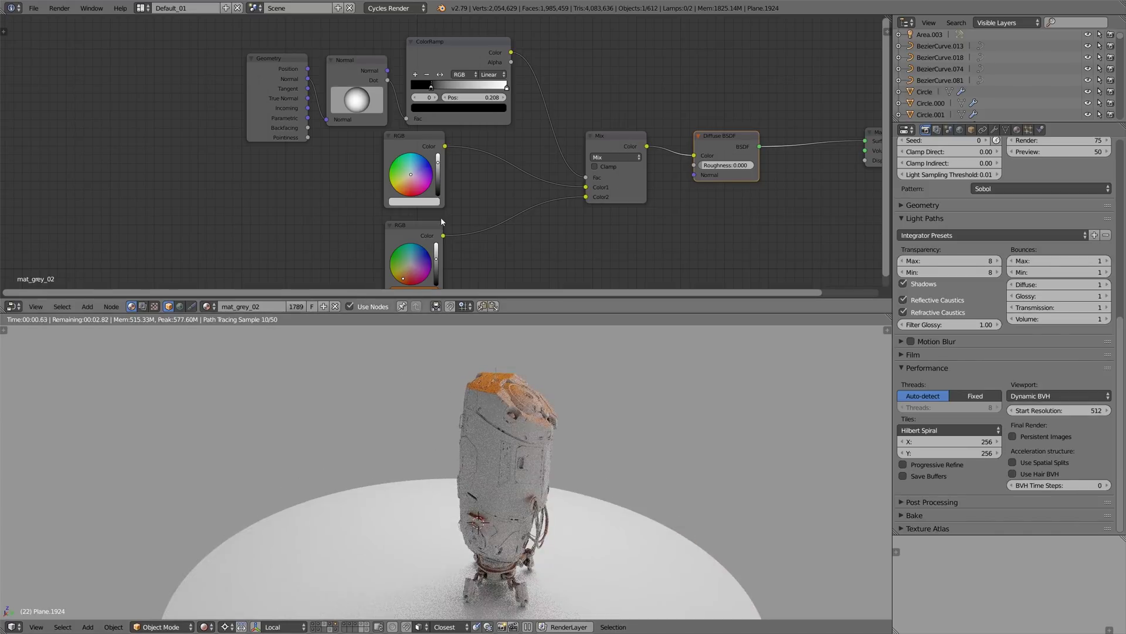
{"action": "left_click_drag", "start_coordinate": [507, 89], "coordinate": [454, 89]}
Change the second RGB node's colour to a neutral grey and set the ColorRamp's black stop to position 0.180.
{"action": "middle_click_drag", "start_coordinate": [560, 438], "coordinate": [516, 434]}
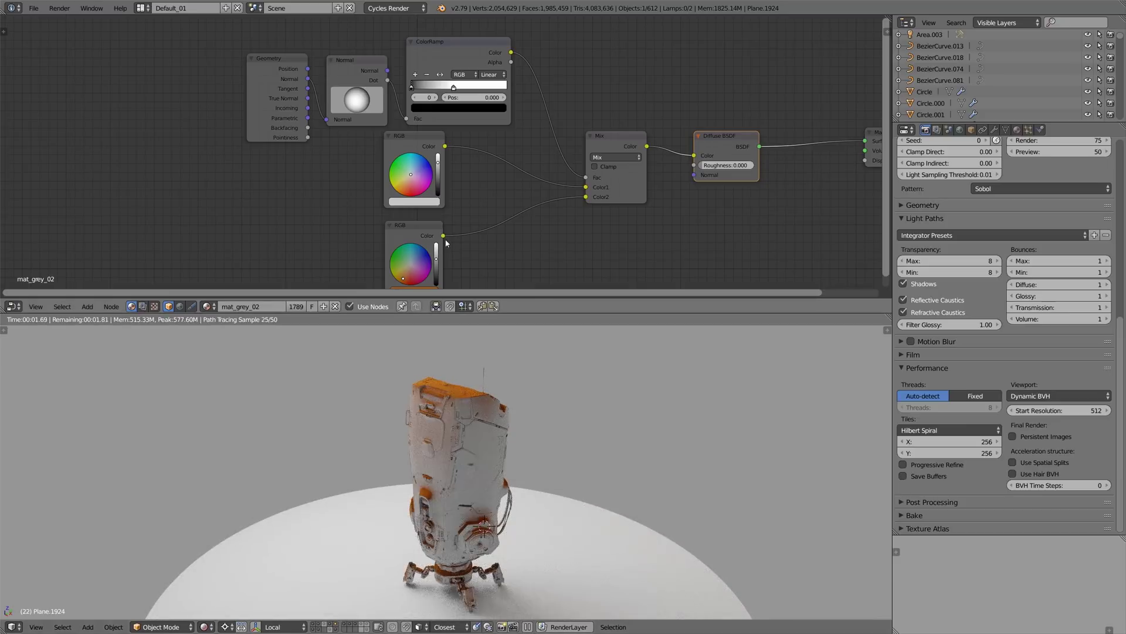
{"action": "scroll", "coordinate": [424, 248], "scroll_direction": "up", "scroll_amount": 4}
{"action": "left_click_drag", "start_coordinate": [425, 247], "coordinate": [424, 241]}
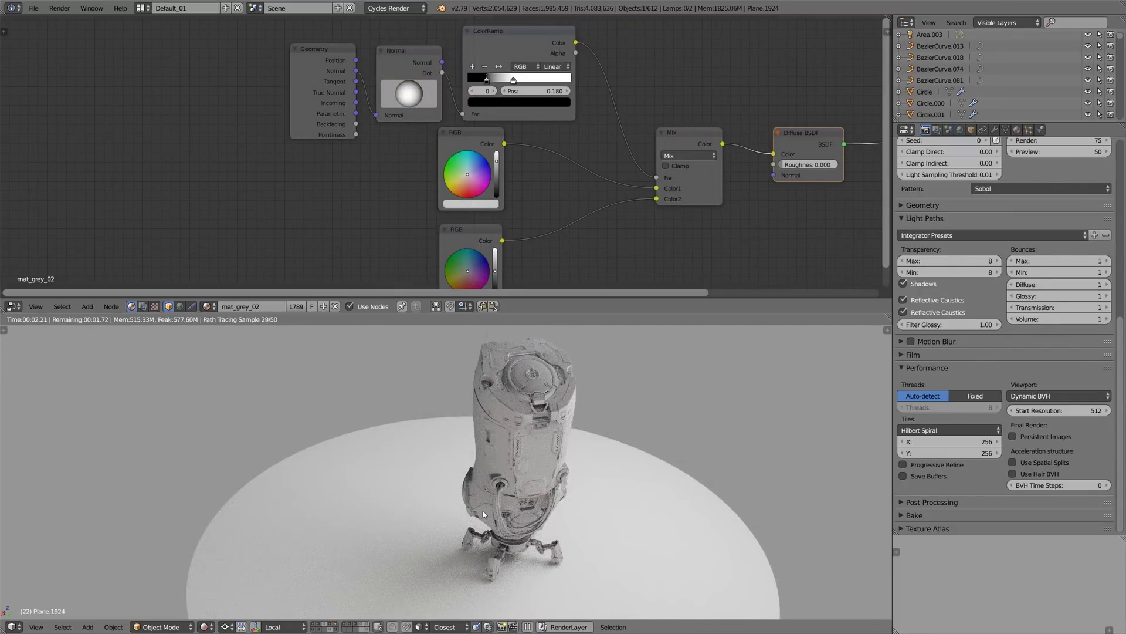
Mute and unmute the Mix node to compare the robot's shading with and without the surface-normals effect.
{"action": "left_click", "coordinate": [706, 143]}
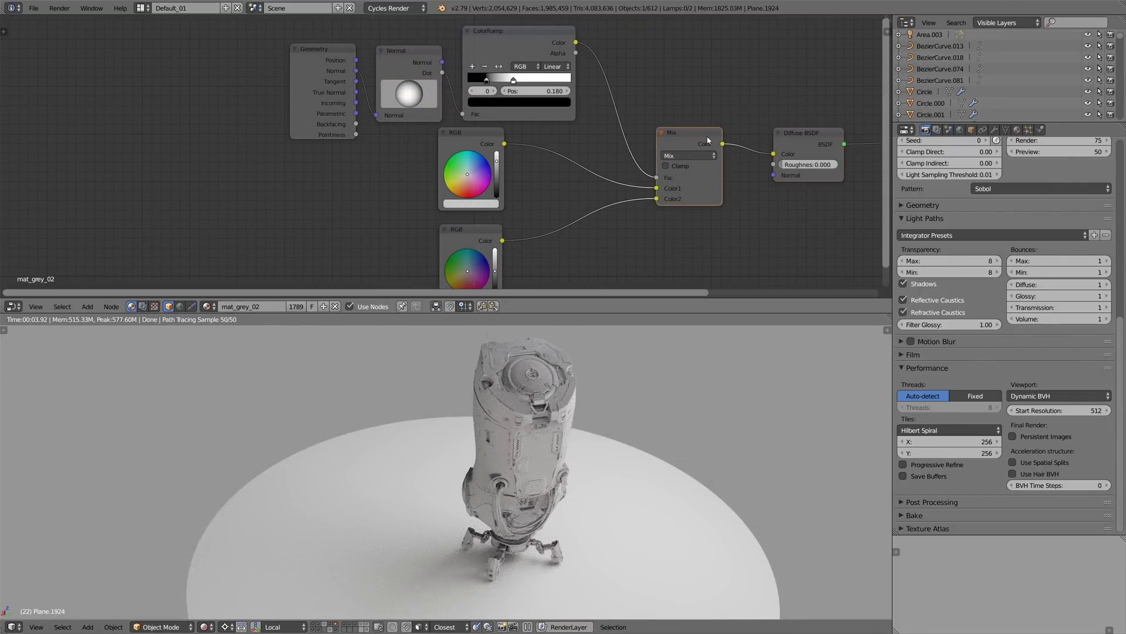
{"action": "key", "text": "m"}
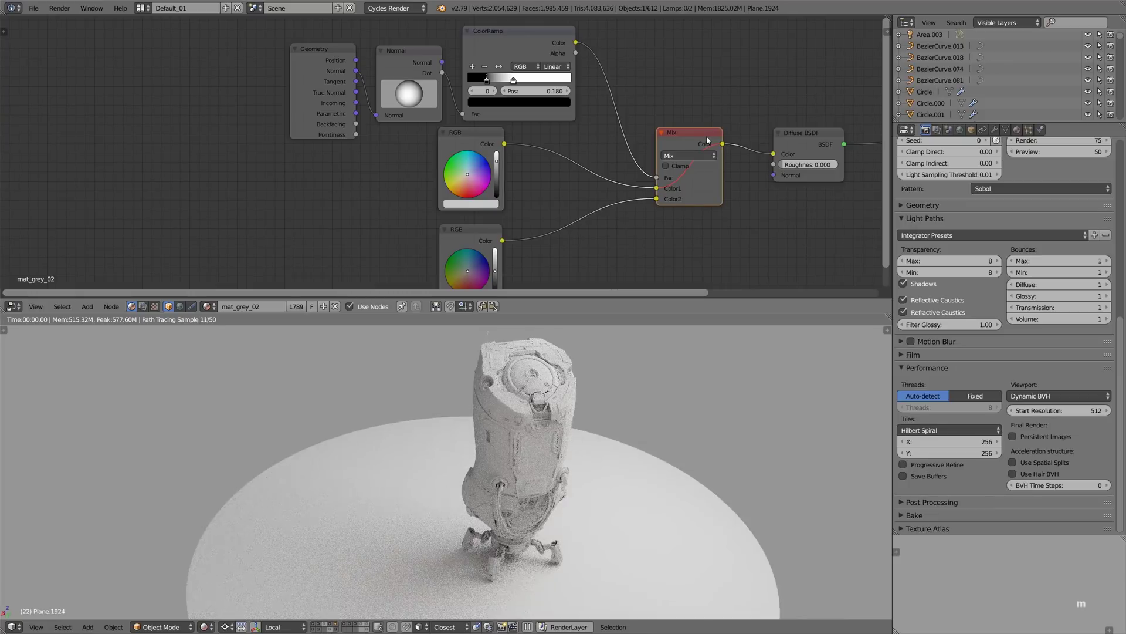
{"action": "key", "text": "m"}
{"action": "middle_click_drag", "start_coordinate": [551, 446], "coordinate": [578, 414]}
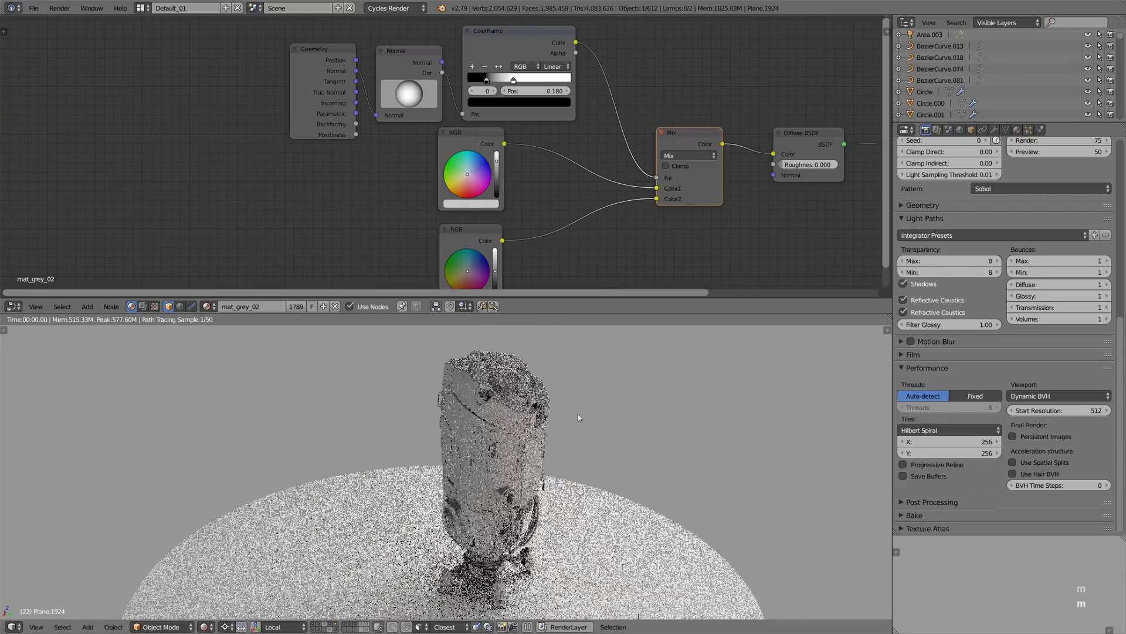
Change the second RGB node's colour to a light grey with a slight green tint.
{"action": "key", "text": "m"}
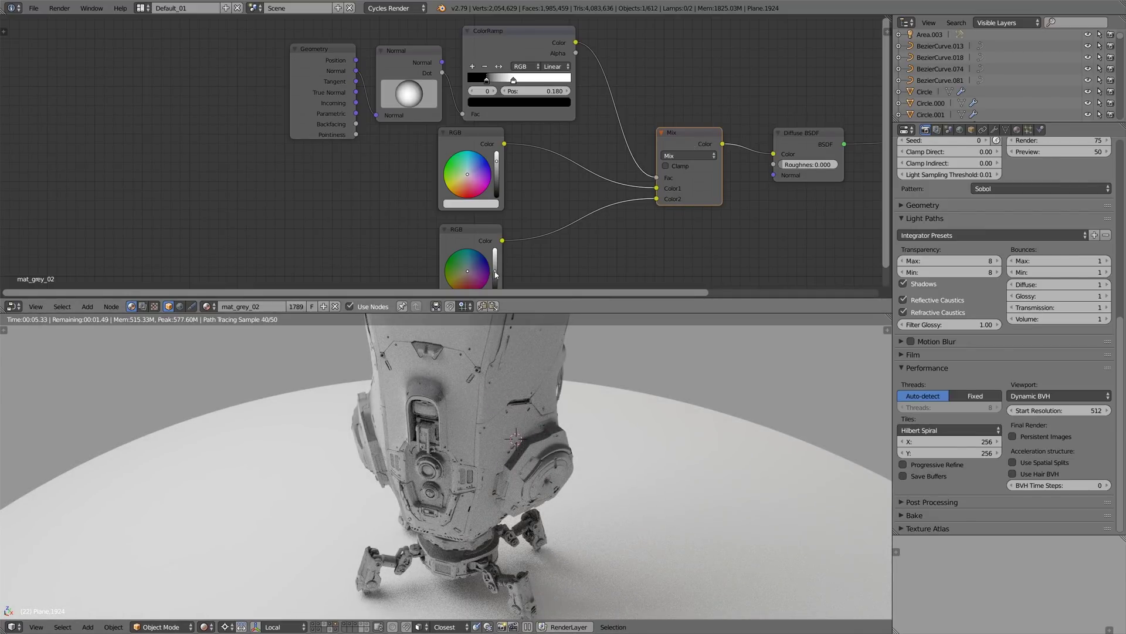
{"action": "middle_click_drag", "start_coordinate": [546, 254], "coordinate": [559, 209]}
{"action": "scroll", "coordinate": [478, 231], "scroll_direction": "up", "scroll_amount": 3}
{"action": "left_click", "coordinate": [478, 219]}
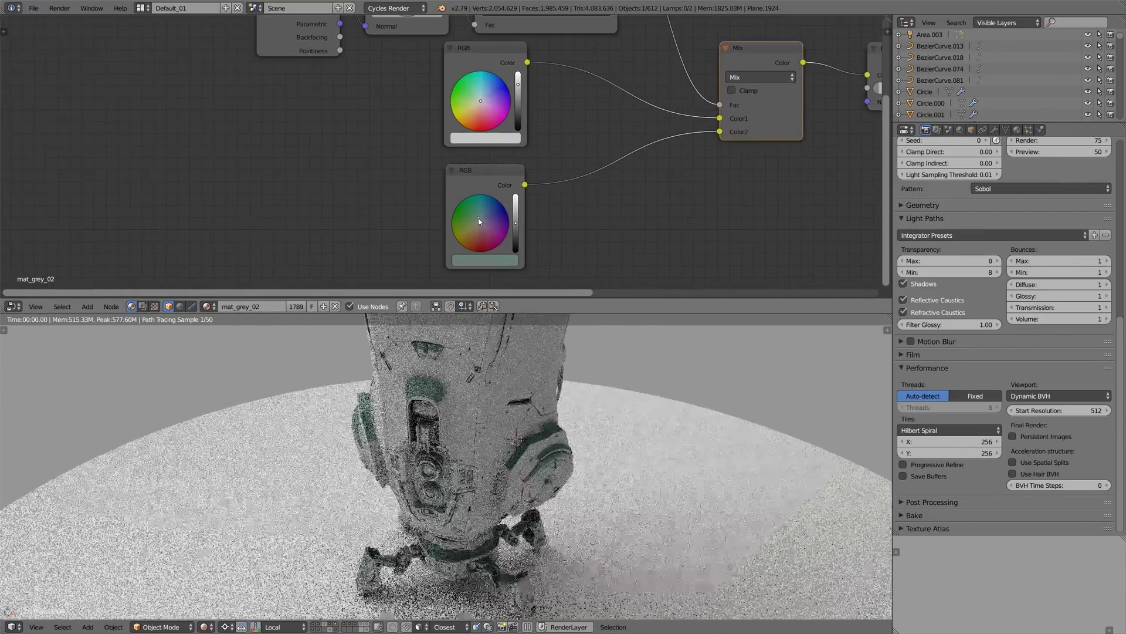
{"action": "left_click_drag", "start_coordinate": [479, 221], "coordinate": [484, 226]}
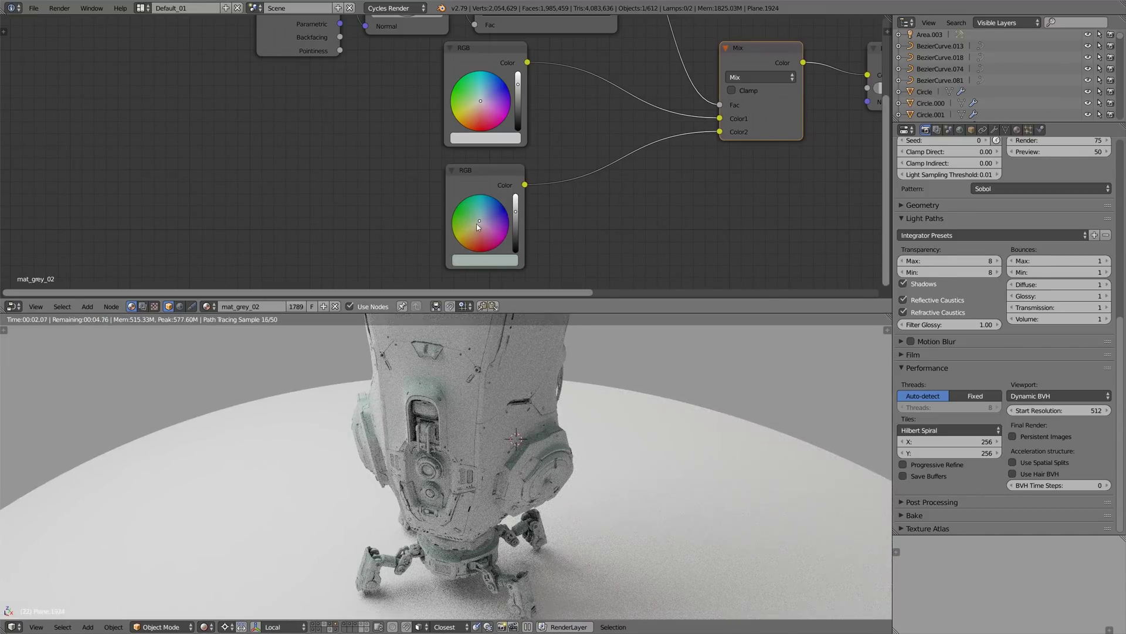
{"action": "left_click", "coordinate": [478, 224]}
{"action": "scroll", "coordinate": [582, 241], "scroll_direction": "down", "scroll_amount": 3}
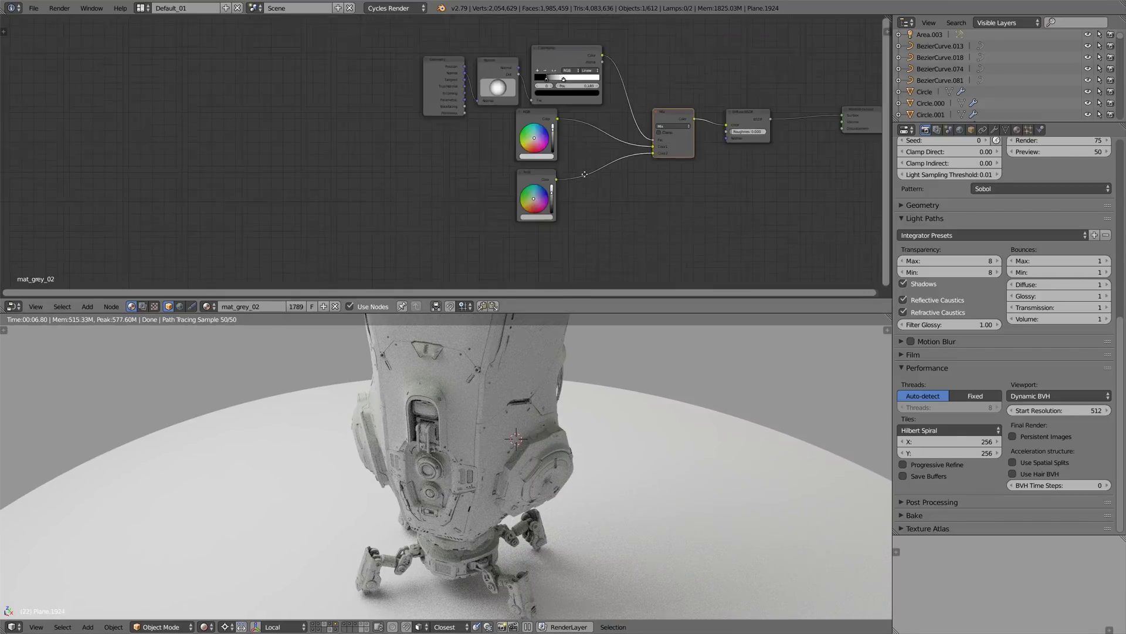
Group the Geometry, Normal, ColorRamp, RGB and Mix nodes into a frame labelled NORMALS and place it apart from the Diffuse BSDF.
{"action": "left_click_drag", "start_coordinate": [399, 51], "coordinate": [617, 234]}
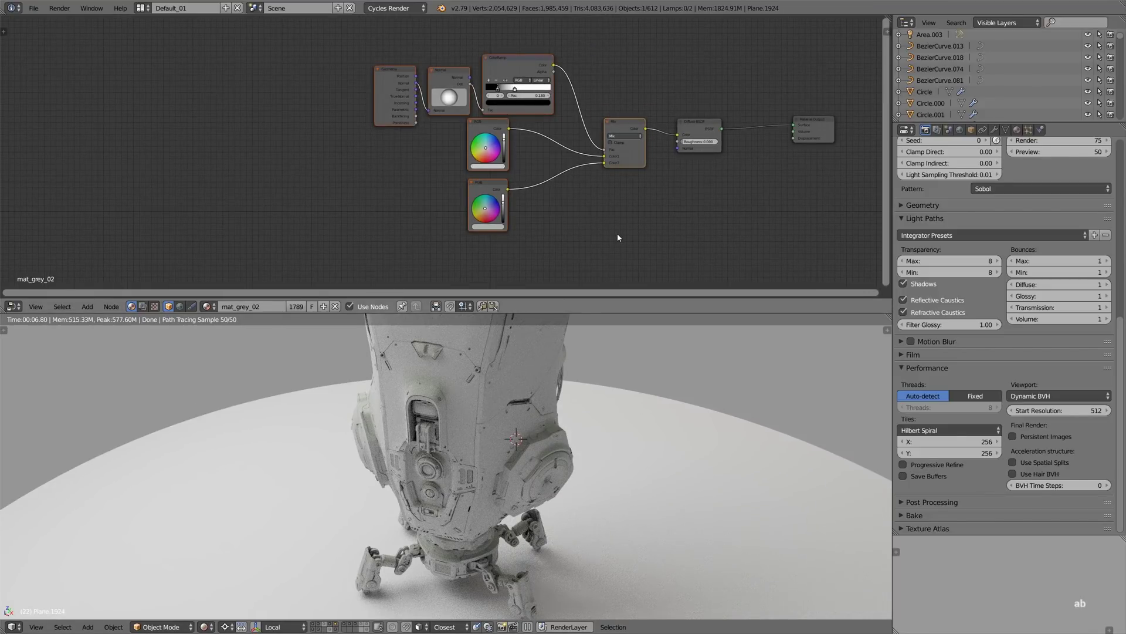
{"action": "key", "text": "shift+p"}
{"action": "key", "text": "g"}
{"action": "left_click", "coordinate": [398, 74]}
{"action": "key", "text": "n"}
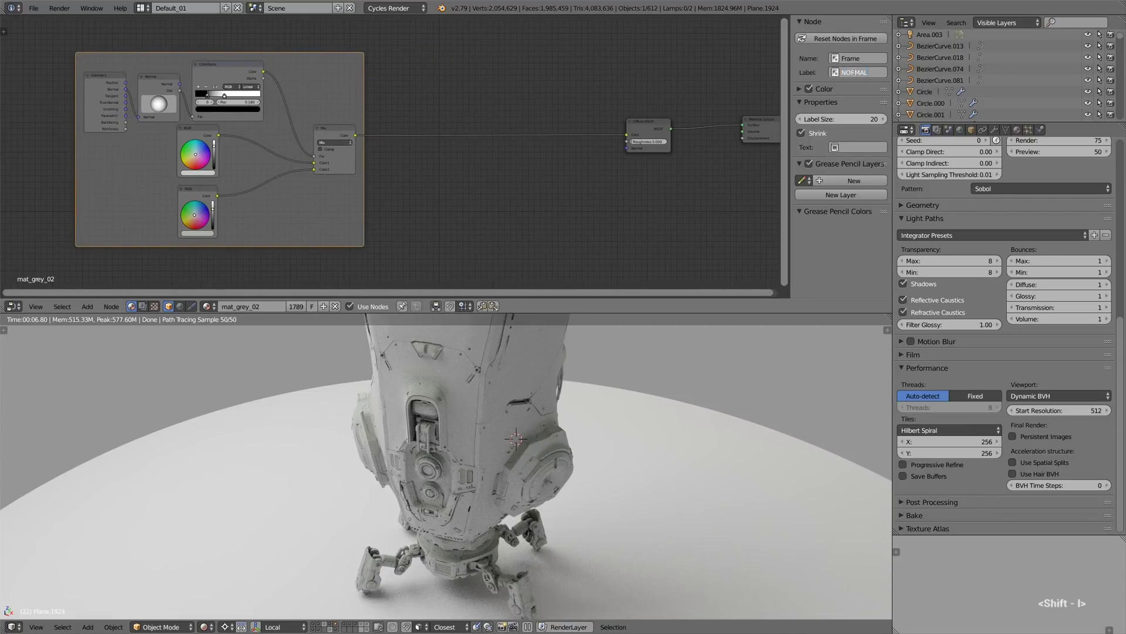
{"action": "key", "text": "Return"}
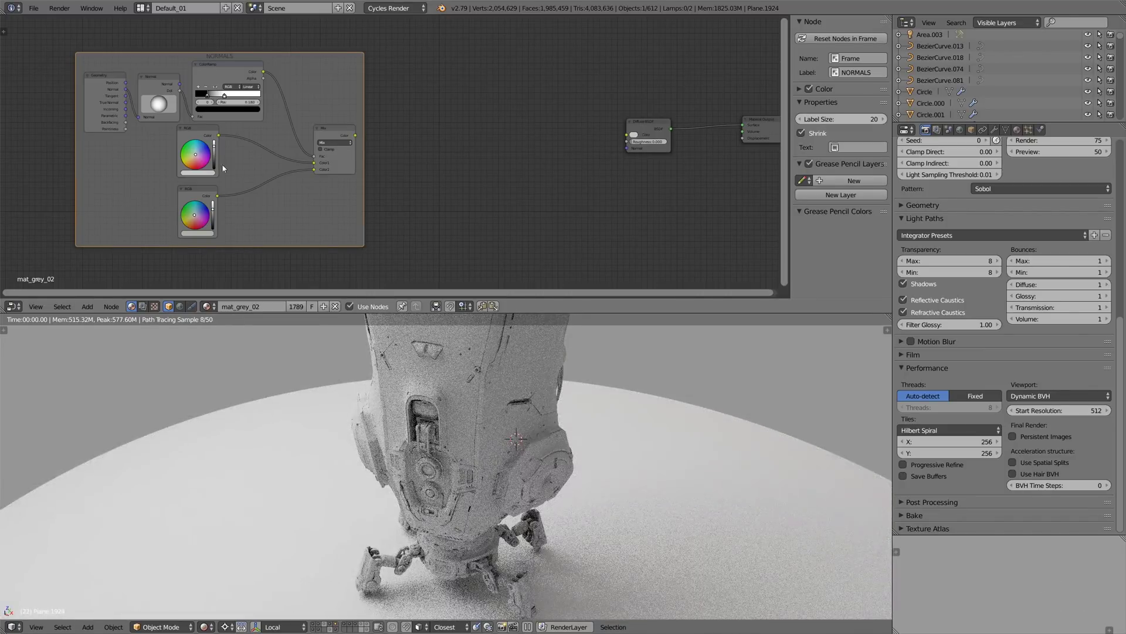
Duplicate the two RGB nodes and the Geometry node and place the copies between the NORMALS frame and the Diffuse BSDF.
{"action": "left_click", "coordinate": [200, 200]}
{"action": "key", "text": "ctrl+v"}
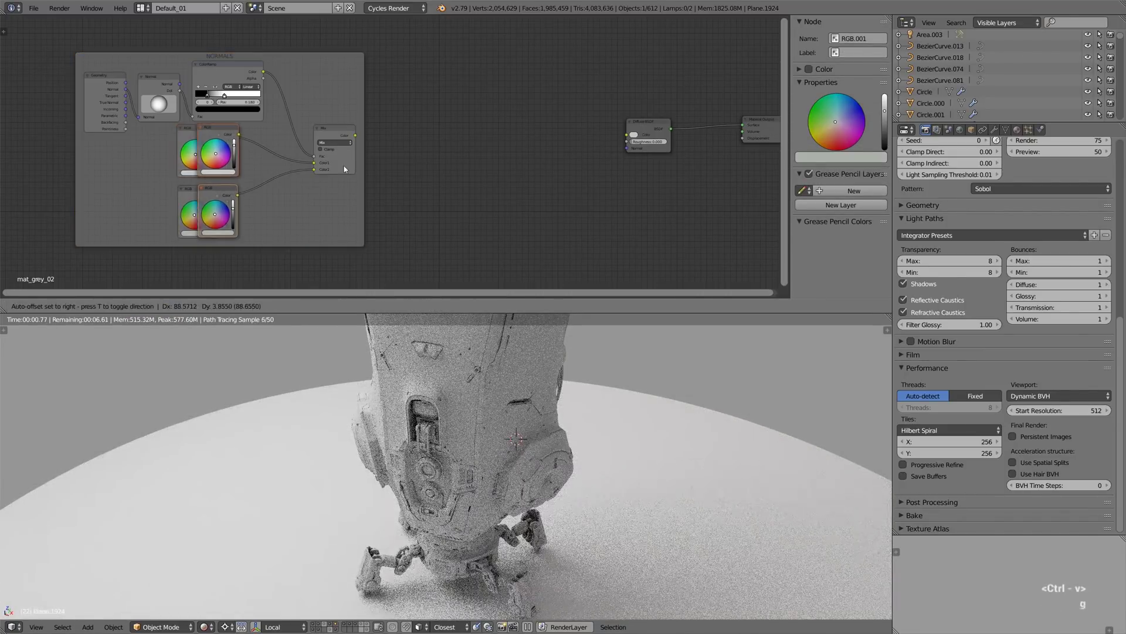
{"action": "key", "text": "g"}
{"action": "left_click", "coordinate": [531, 169]}
{"action": "left_click", "coordinate": [108, 96]}
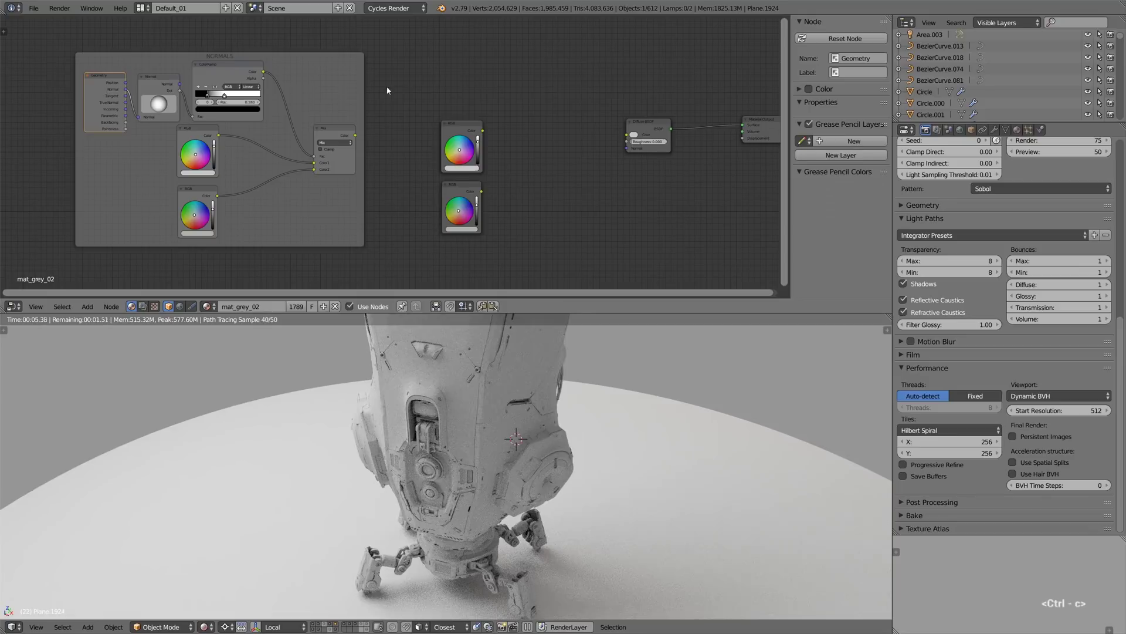
{"action": "key", "text": "ctrl+v"}
{"action": "key", "text": "g"}
{"action": "left_click", "coordinate": [719, 75]}
{"action": "scroll", "coordinate": [513, 146], "scroll_direction": "up", "scroll_amount": 2}
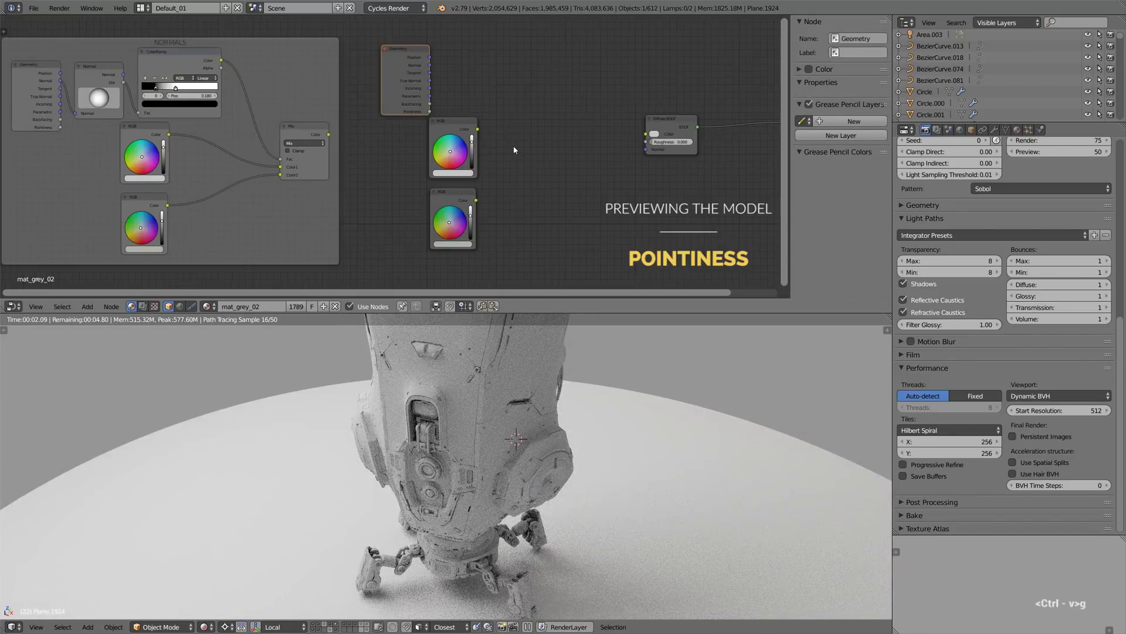
Add a Mix node fed by the two copied RGB nodes as Color1 and Color2, with the copied Geometry node's Pointiness as Fac.
{"action": "key", "text": "shift+a"}
{"action": "left_click", "coordinate": [551, 186]}
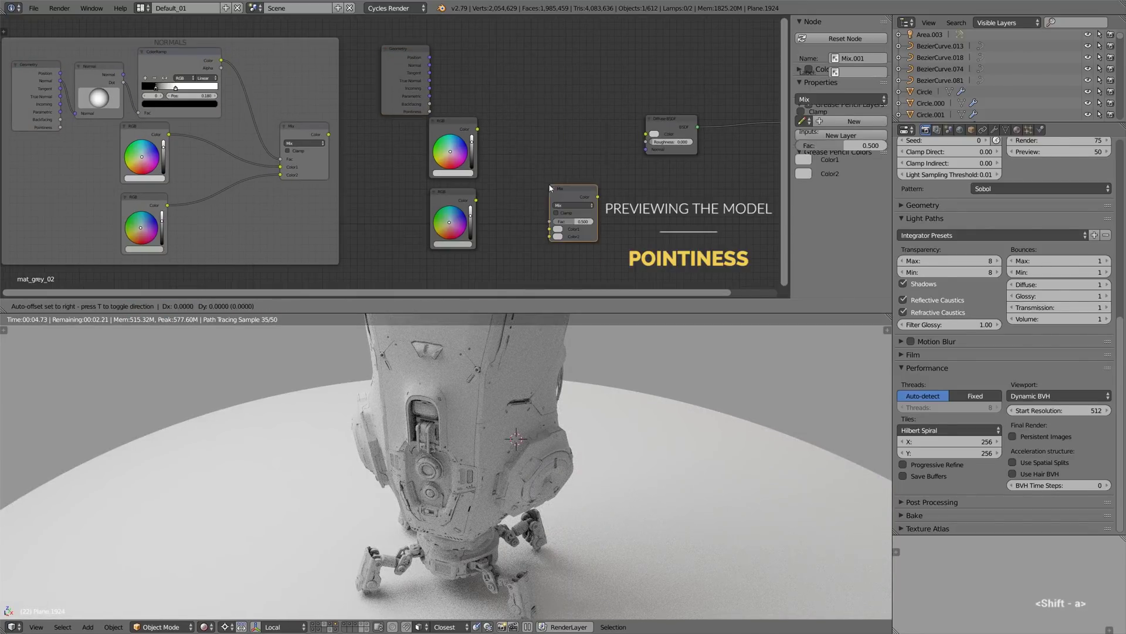
{"action": "left_click", "coordinate": [509, 161]}
{"action": "left_click_drag", "start_coordinate": [478, 129], "coordinate": [506, 209]}
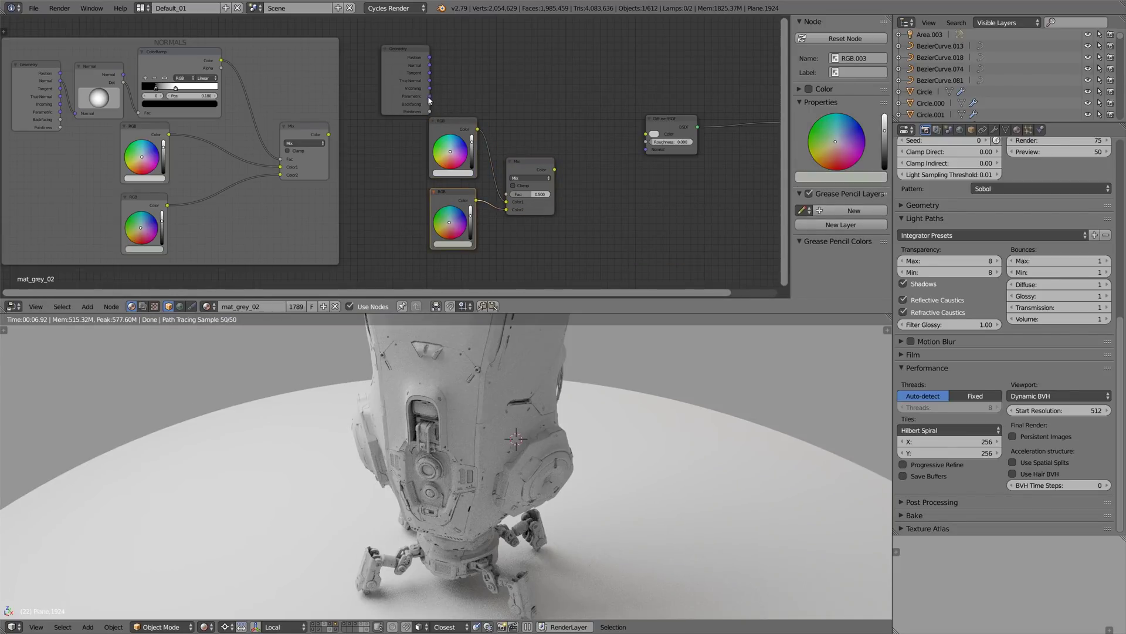
{"action": "left_click_drag", "start_coordinate": [430, 111], "coordinate": [507, 193]}
{"action": "left_click", "coordinate": [518, 164]}
{"action": "key", "text": "g"}
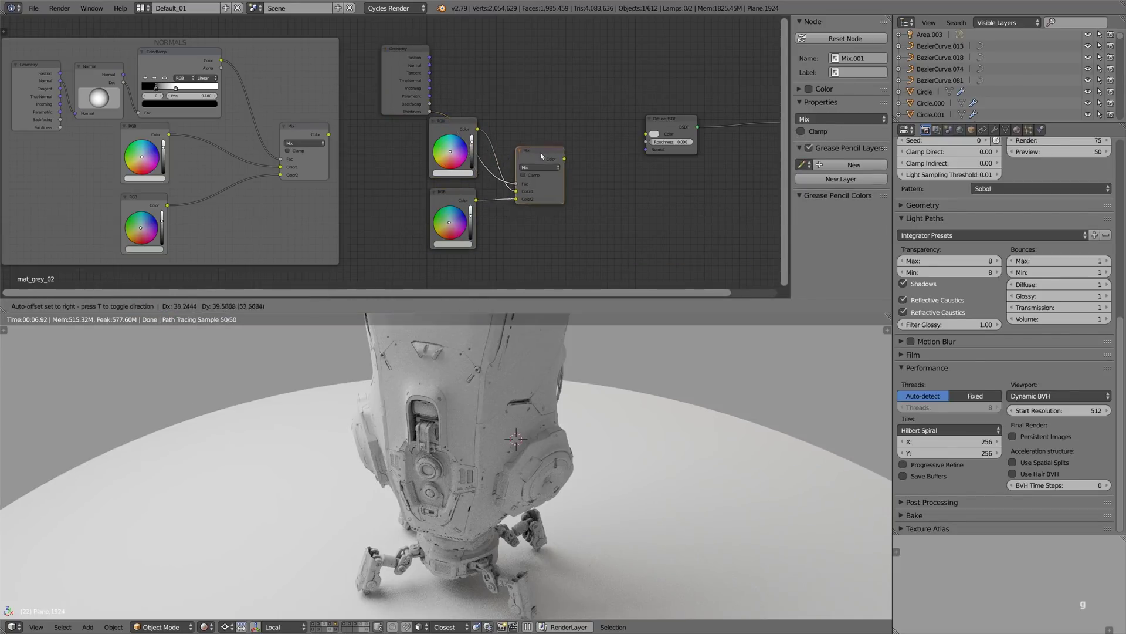
{"action": "left_click", "coordinate": [544, 109]}
Insert a ColorRamp between the Geometry node's Pointiness output and the new Mix node's Fac input.
{"action": "key", "text": "shift+a"}
{"action": "mouse_move", "coordinate": [417, 106]}
{"action": "left_click", "coordinate": [464, 120]}
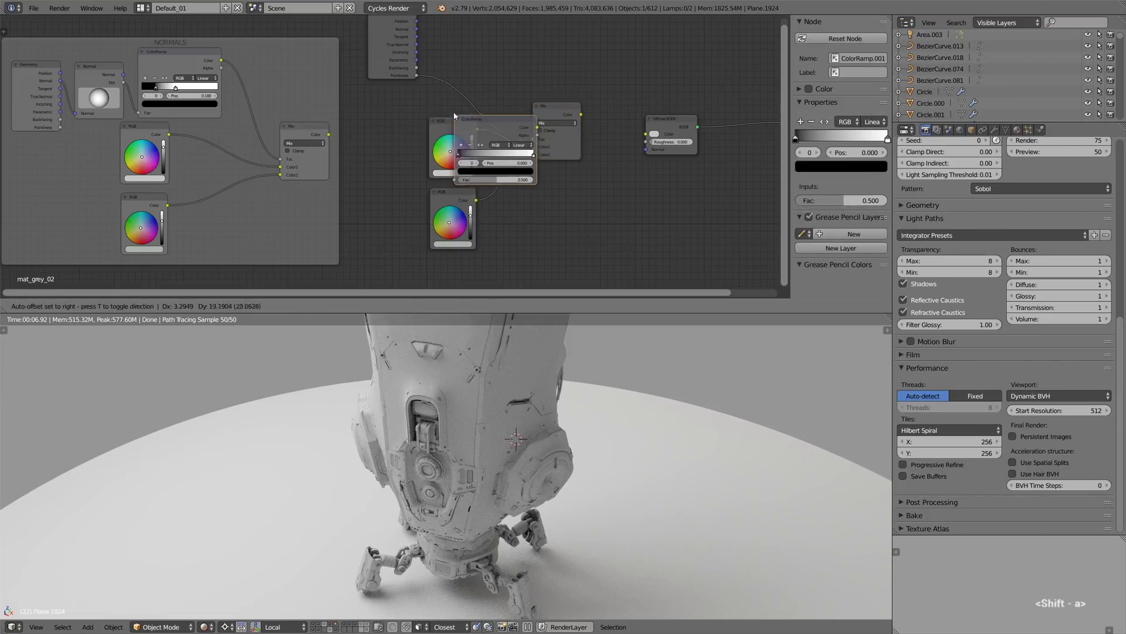
{"action": "left_click", "coordinate": [444, 42]}
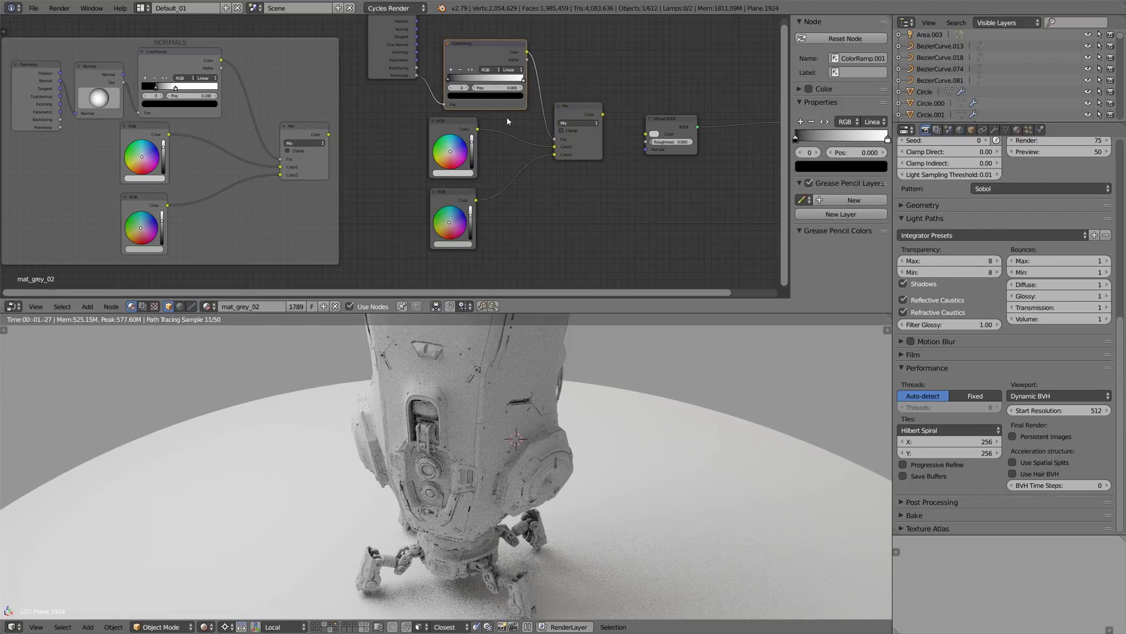
Preview the new ColorRamp directly on the model and bring its stops close together, with the white stop at 0.609.
{"action": "left_click", "coordinate": [487, 53], "text": "ctrl+shift"}
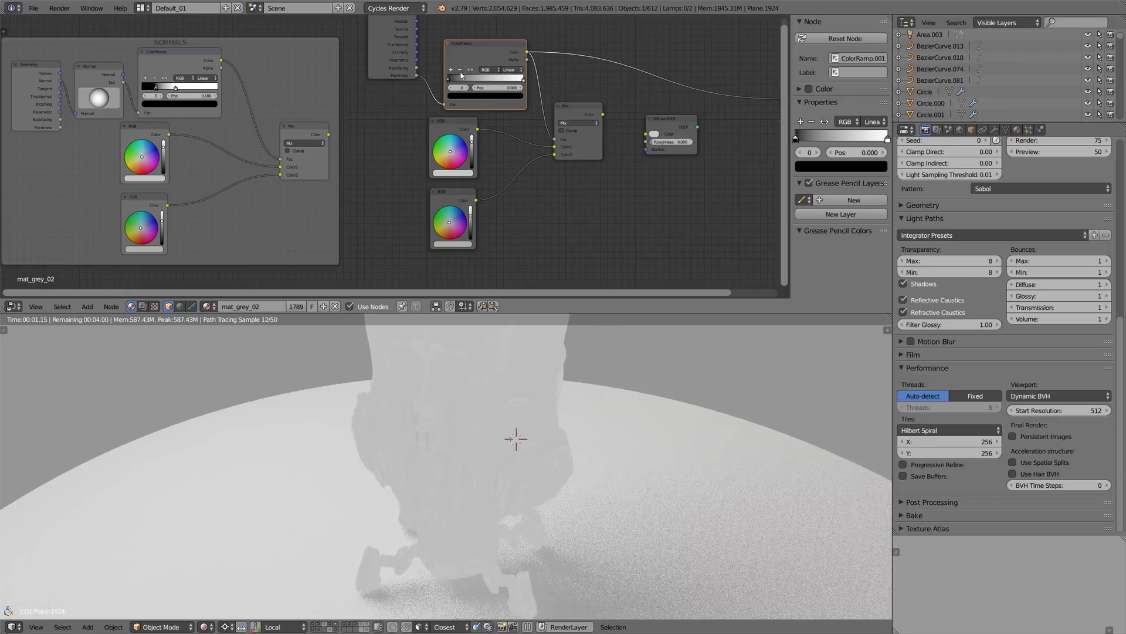
{"action": "left_click_drag", "start_coordinate": [462, 76], "coordinate": [494, 80]}
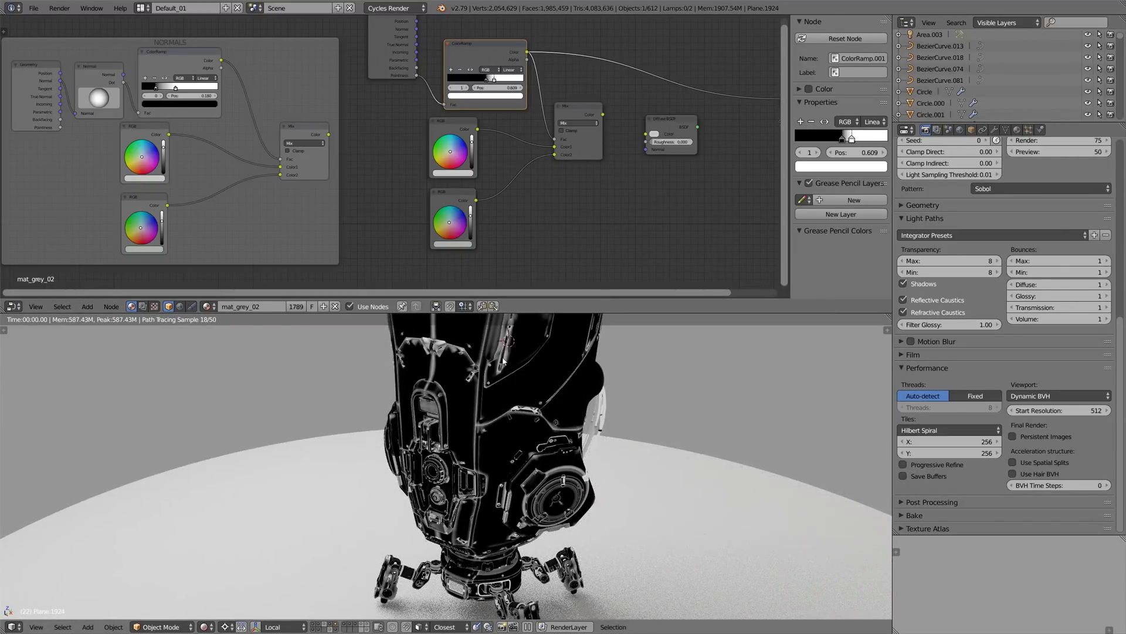
{"action": "scroll", "coordinate": [503, 360], "scroll_direction": "down", "scroll_amount": 4}
{"action": "middle_click_drag", "start_coordinate": [503, 360], "coordinate": [393, 474]}
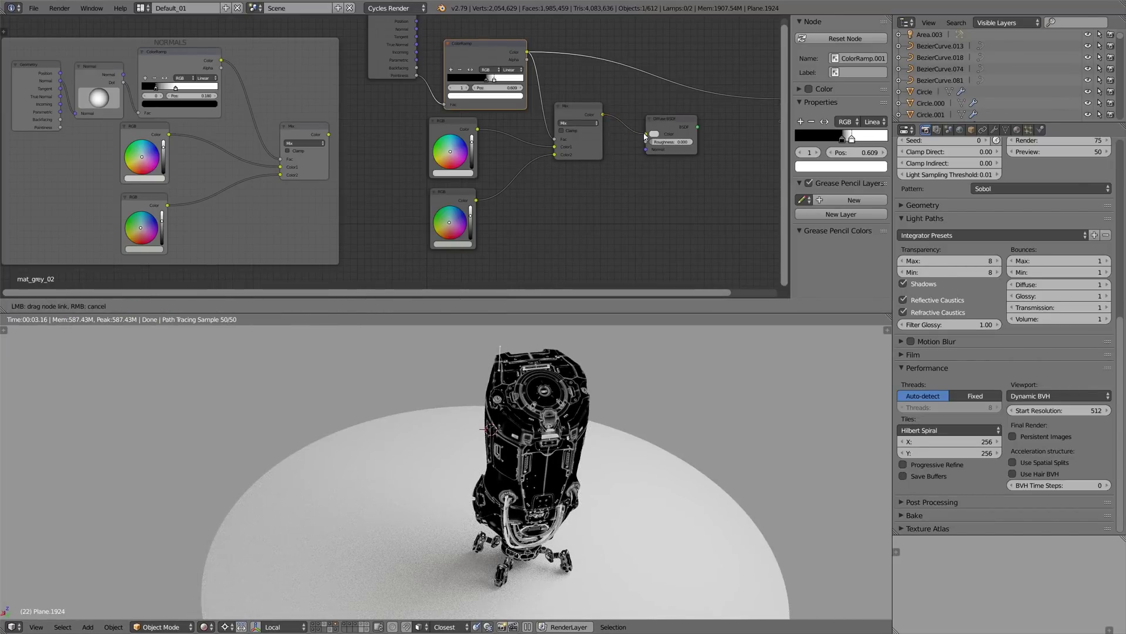
Link the new Mix node's colour to the Diffuse BSDF and reconnect the Diffuse shader to the material output.
{"action": "middle_click_drag", "start_coordinate": [698, 134], "coordinate": [593, 137]}
{"action": "left_click", "coordinate": [589, 136], "text": "ctrl+shift"}
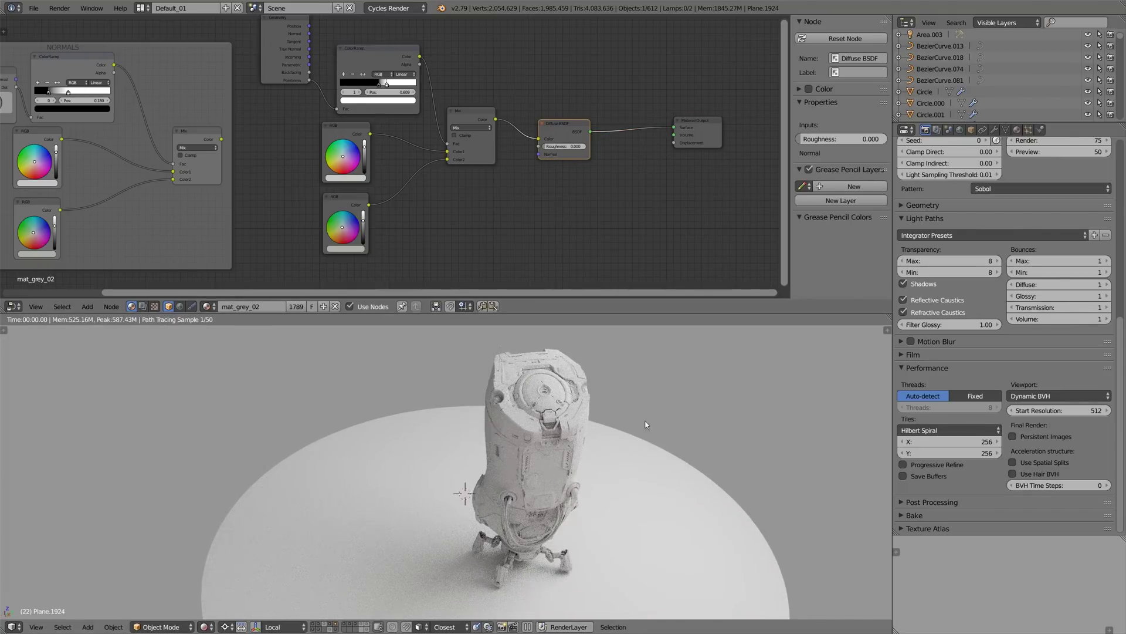
{"action": "middle_click_drag", "start_coordinate": [646, 422], "coordinate": [538, 444]}
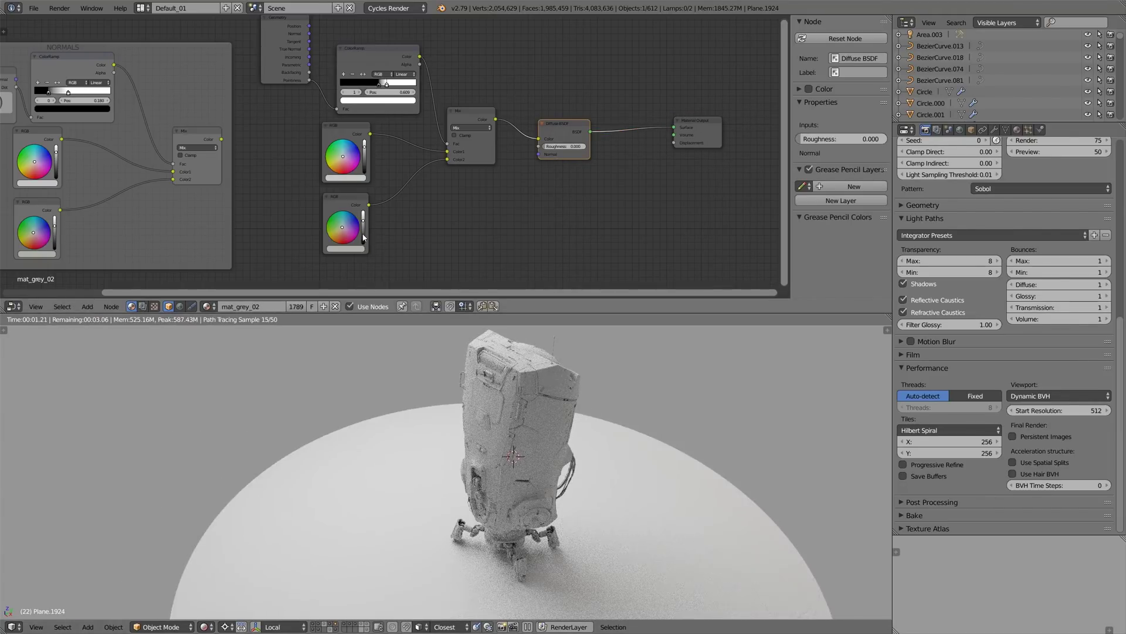
Set the lower copied RGB node to black and move the new ColorRamp's white stop closer to its black stop.
{"action": "left_click_drag", "start_coordinate": [363, 238], "coordinate": [364, 253]}
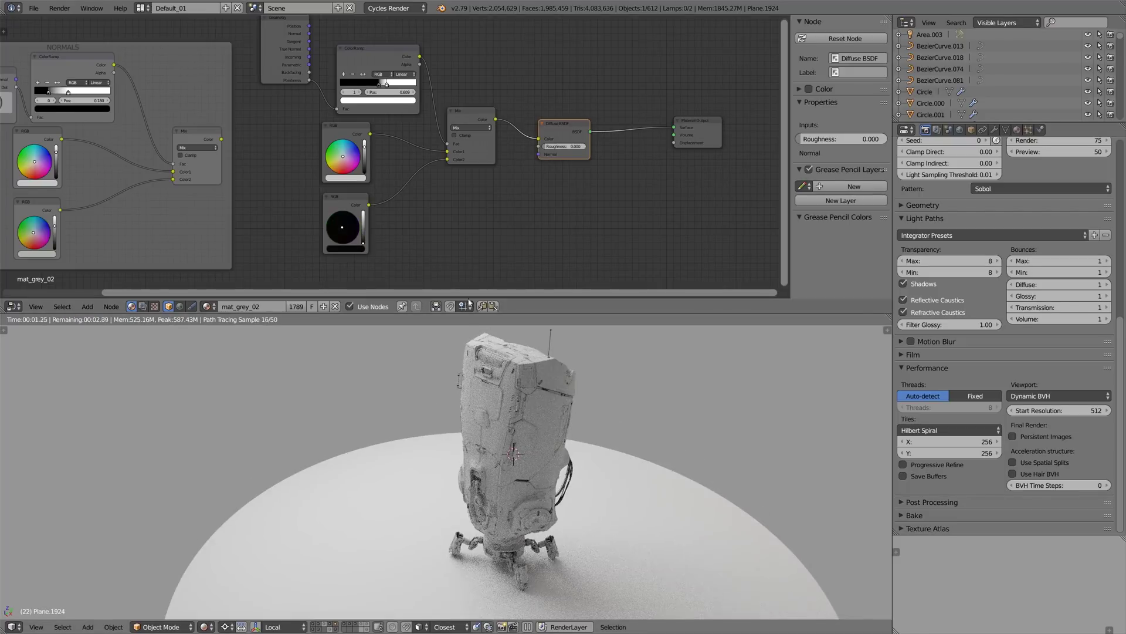
{"action": "left_click_drag", "start_coordinate": [386, 84], "coordinate": [382, 86]}
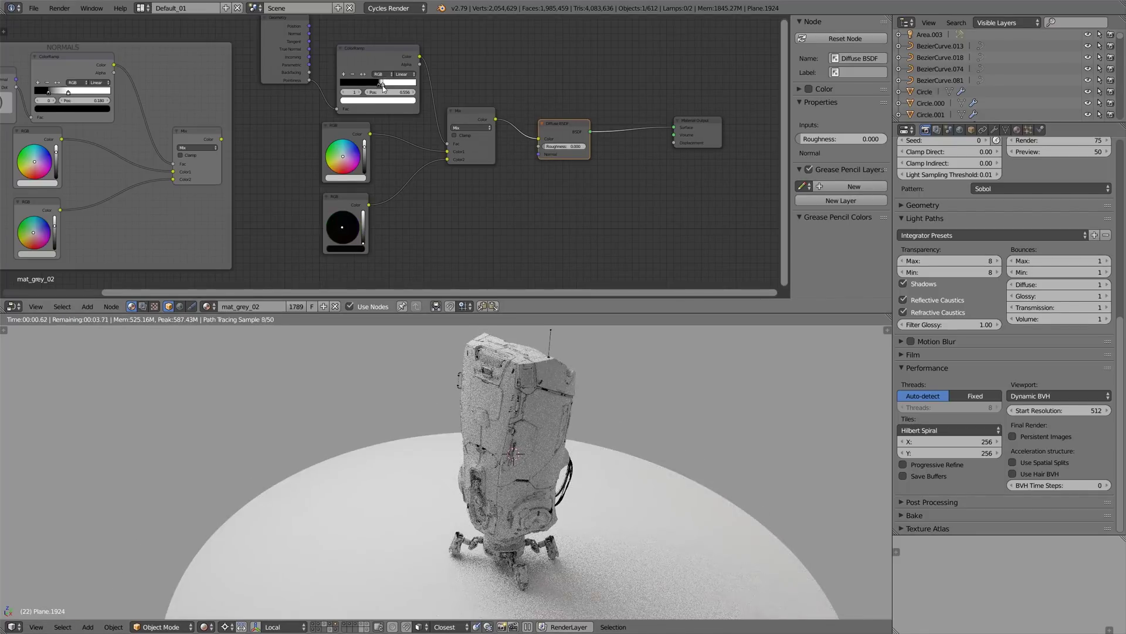
{"action": "left_click", "coordinate": [638, 513]}
{"action": "middle_click_drag", "start_coordinate": [536, 424], "coordinate": [480, 385]}
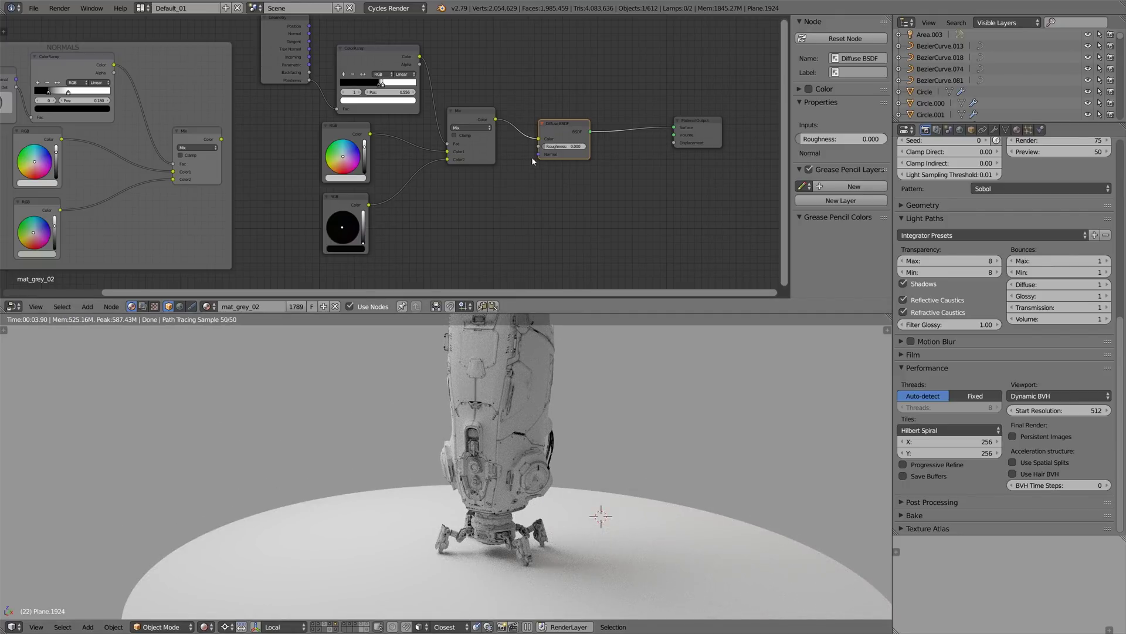
Mute and unmute the new Mix node to compare the robot's edges with and without the pointiness effect.
{"action": "left_click", "coordinate": [468, 118]}
{"action": "key", "text": "m"}
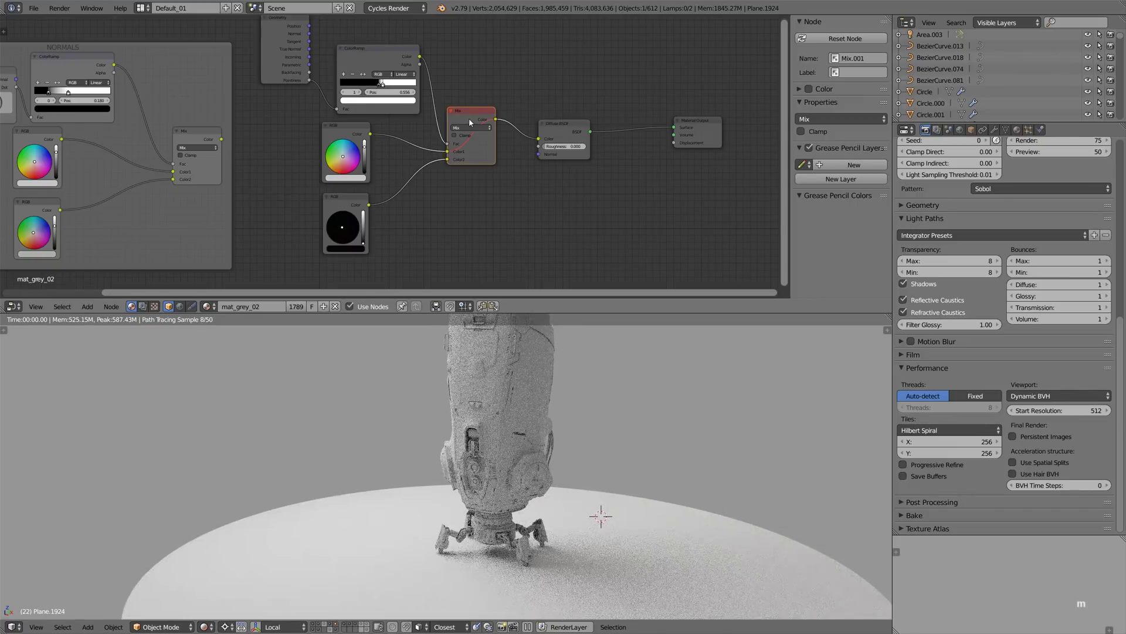
{"action": "key", "text": "m"}
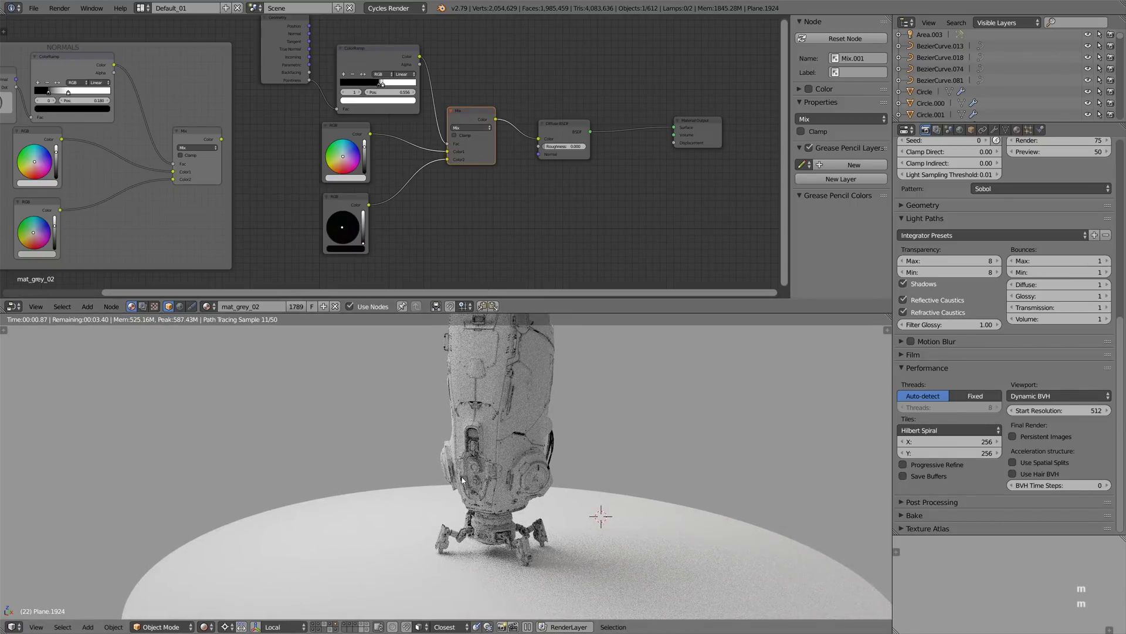
{"action": "scroll", "coordinate": [474, 480], "scroll_direction": "up", "scroll_amount": 3}
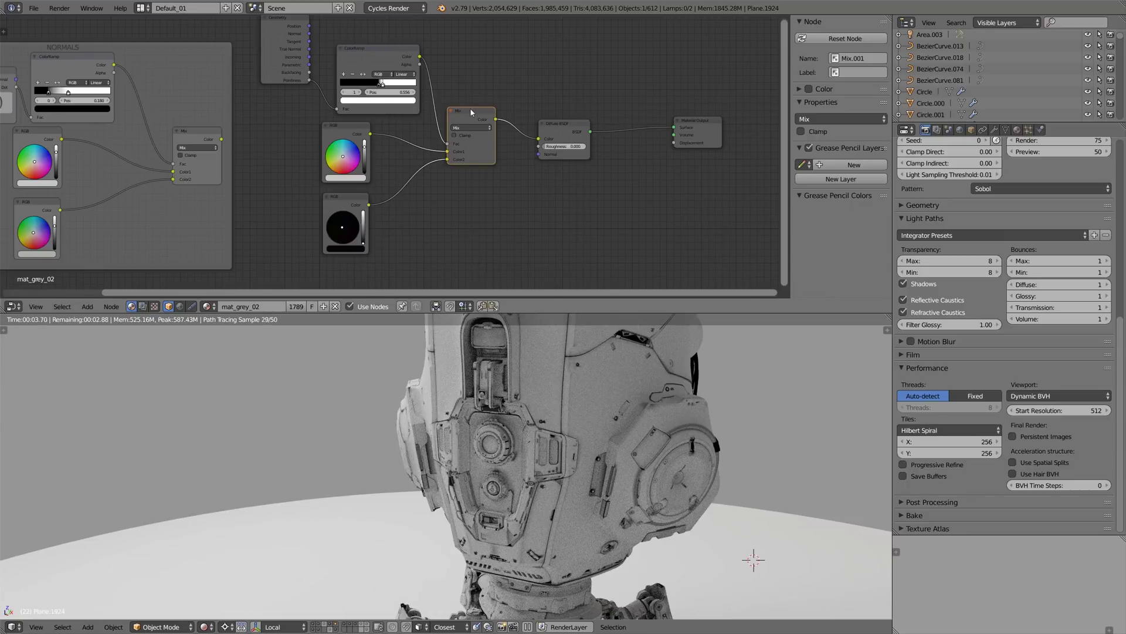
{"action": "key", "text": "m"}
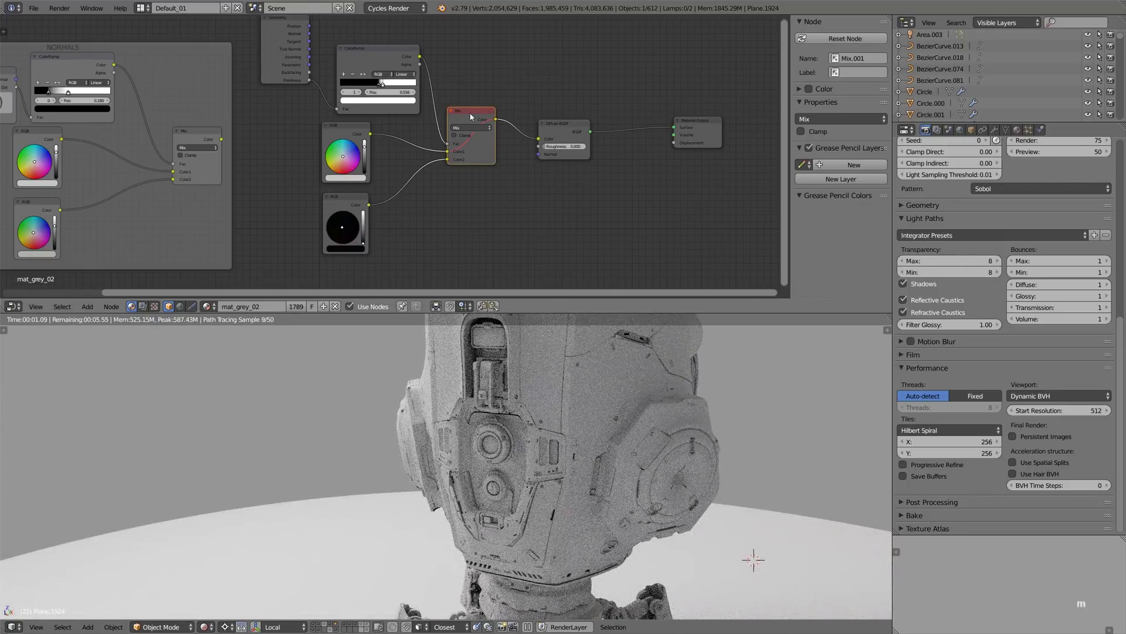
{"action": "key", "text": "m"}
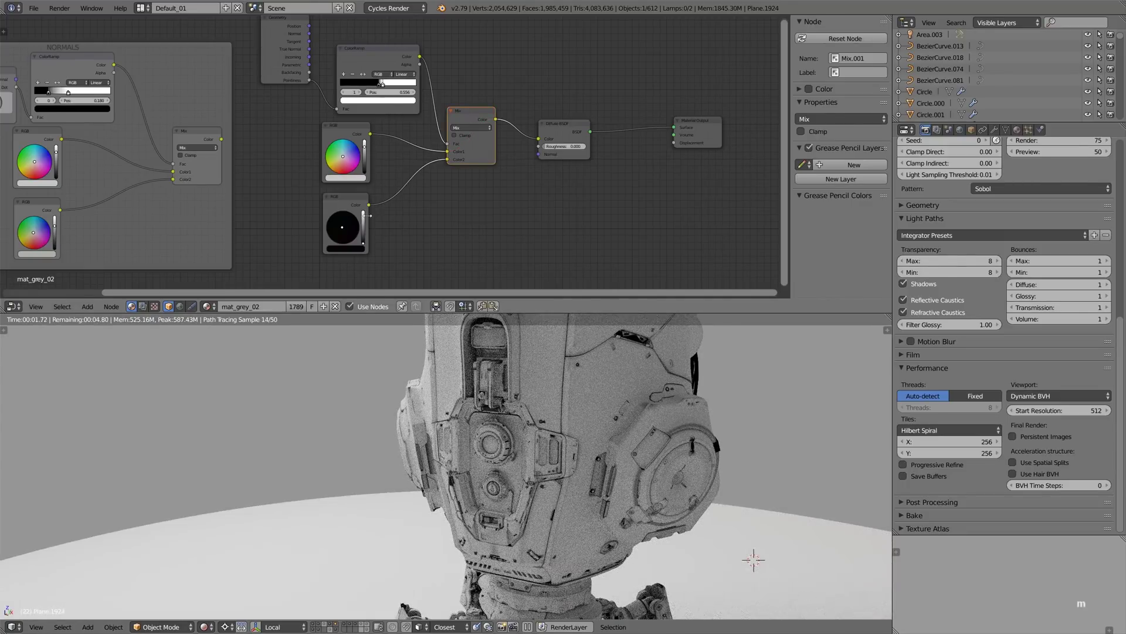
Try a white edge colour in the lower copied RGB node, and settle on a dark grey.
{"action": "left_click_drag", "start_coordinate": [364, 239], "coordinate": [365, 199]}
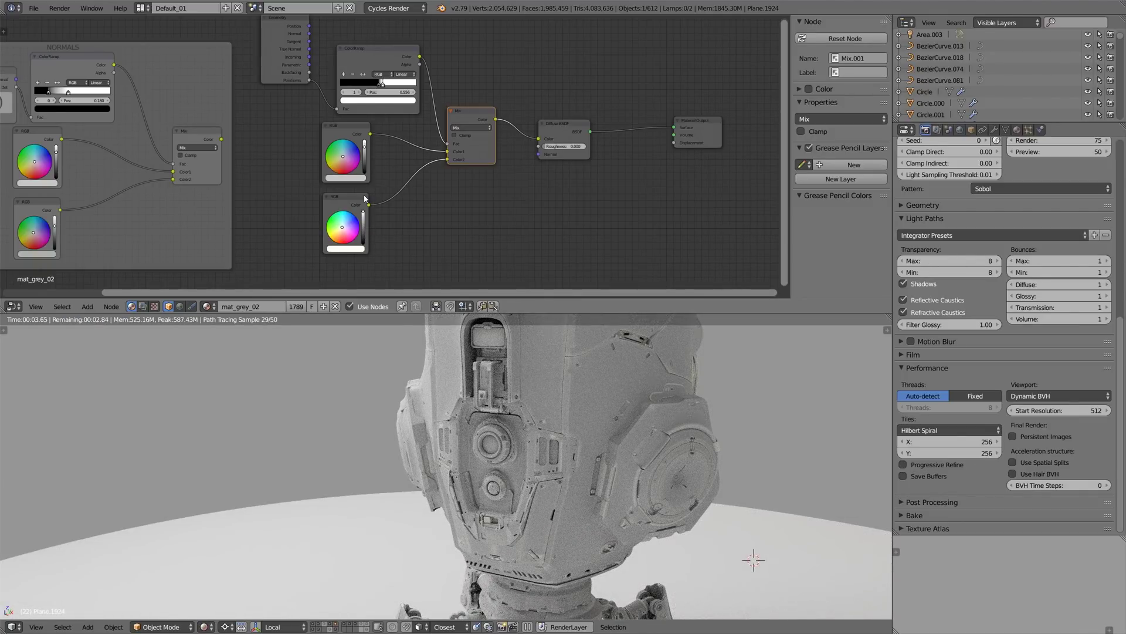
{"action": "left_click_drag", "start_coordinate": [364, 219], "coordinate": [364, 240]}
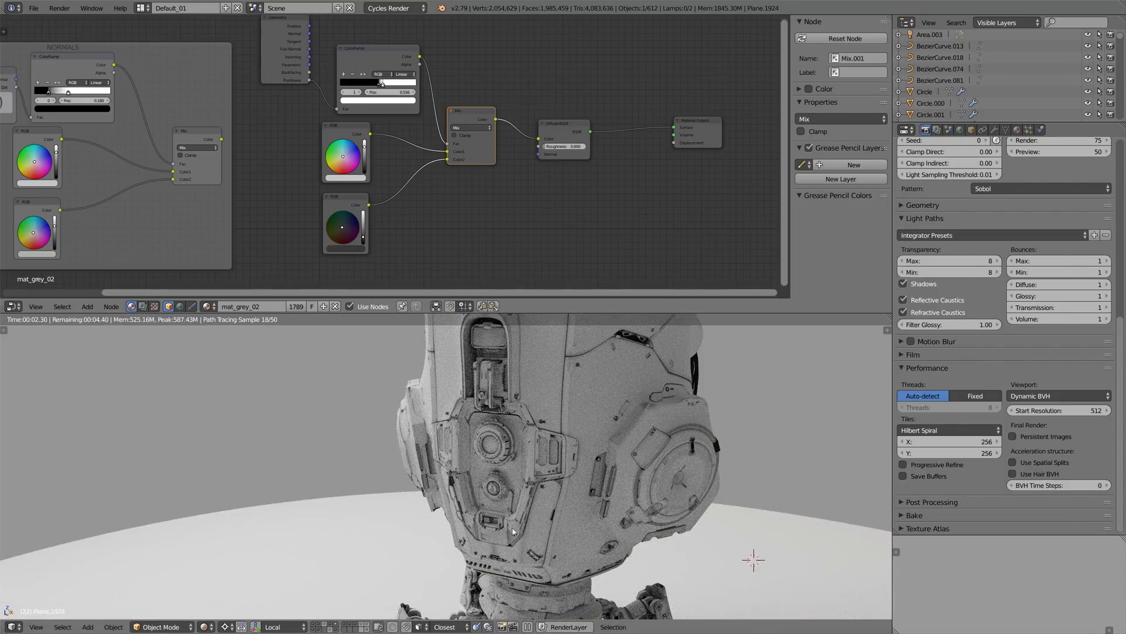
{"action": "middle_click_drag", "start_coordinate": [557, 541], "coordinate": [561, 436], "text": "shift"}
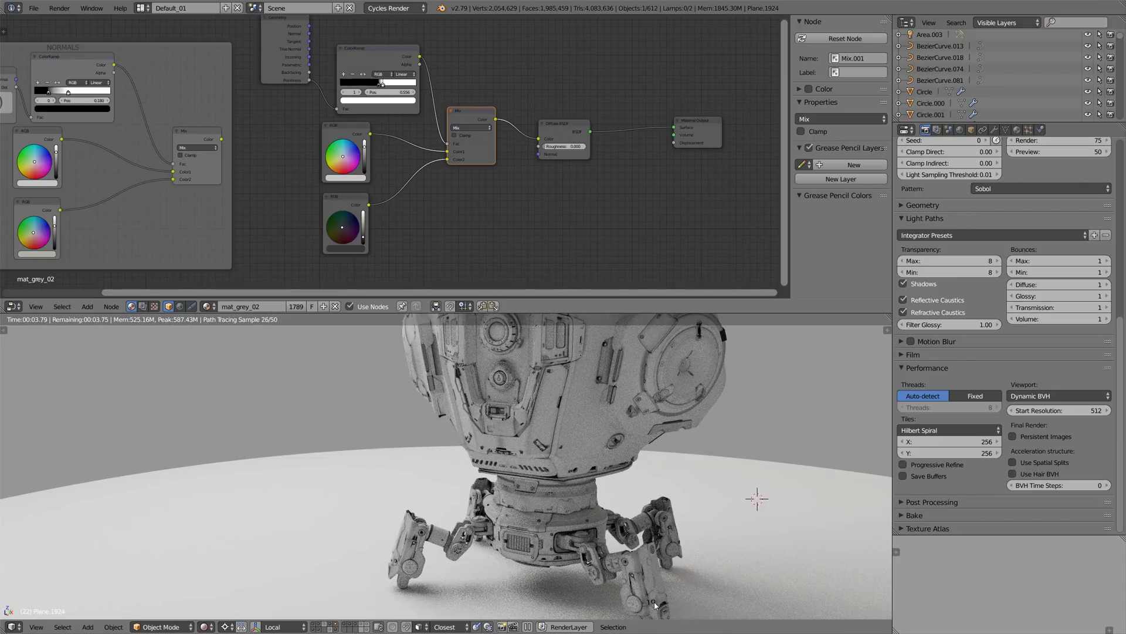
{"action": "scroll", "coordinate": [656, 604], "scroll_direction": "up", "scroll_amount": 4}
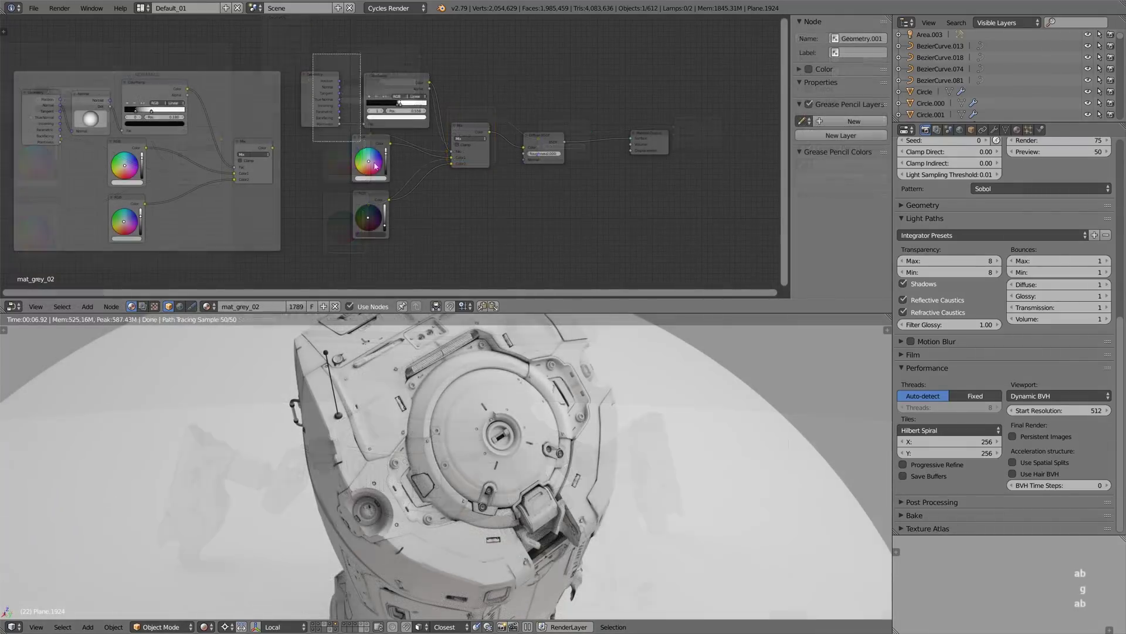
Group the copied Geometry and RGB nodes with the new ColorRamp and Mix into a frame labelled POINTINESS.
{"action": "left_click_drag", "start_coordinate": [312, 54], "coordinate": [483, 246]}
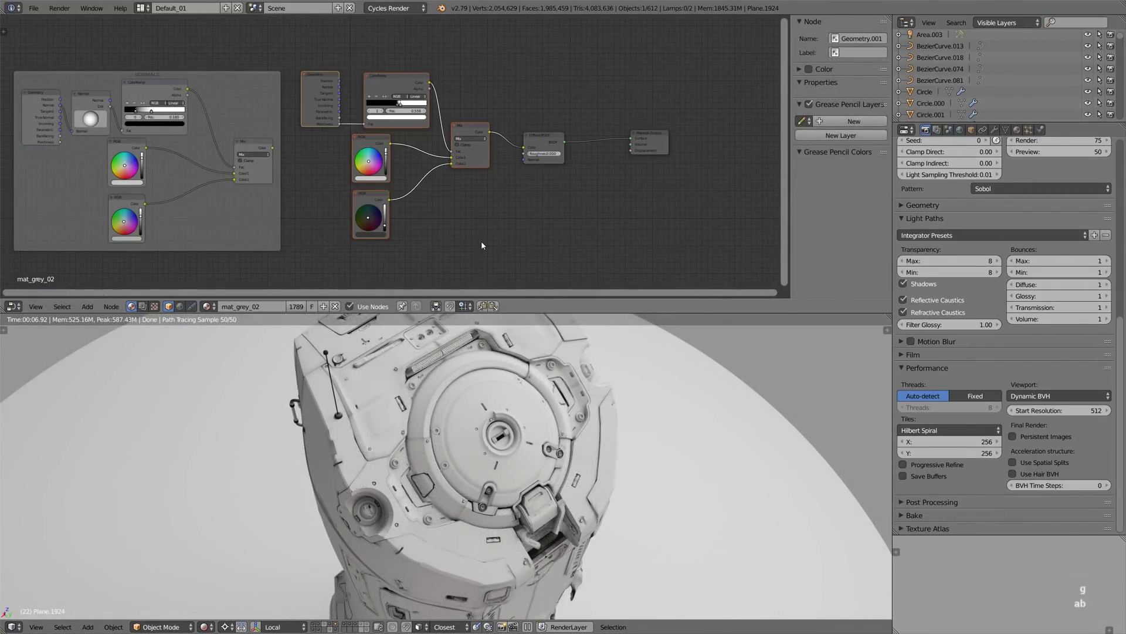
{"action": "key", "text": "shift+p"}
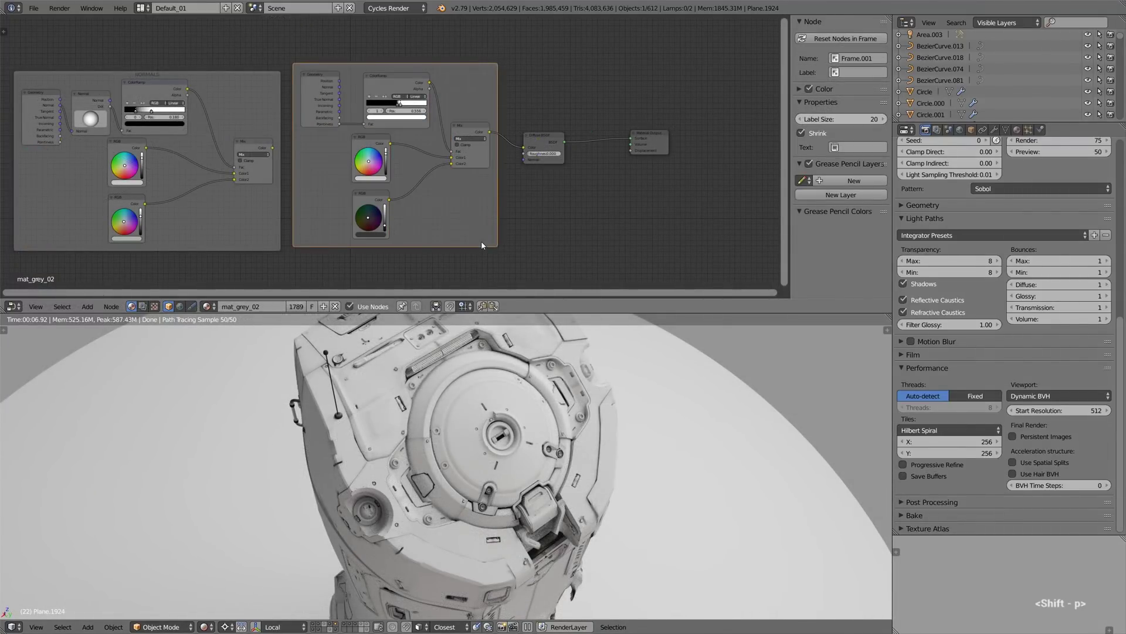
{"action": "left_click", "coordinate": [860, 70]}
{"action": "type", "text": "POINTINESS"}
{"action": "key", "text": "Return"}
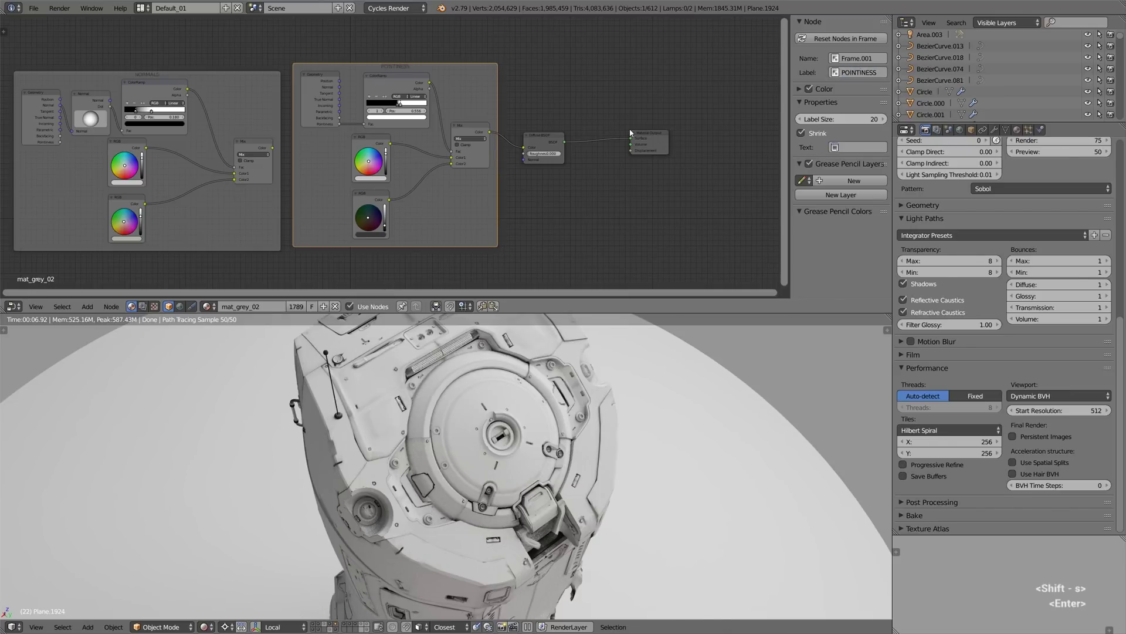
Move the Diffuse BSDF and Material Output nodes farther from the POINTINESS frame to make room for another node group.
{"action": "left_click", "coordinate": [531, 145]}
{"action": "key", "text": "a"}
{"action": "key", "text": "b"}
{"action": "left_click_drag", "start_coordinate": [526, 115], "coordinate": [679, 181]}
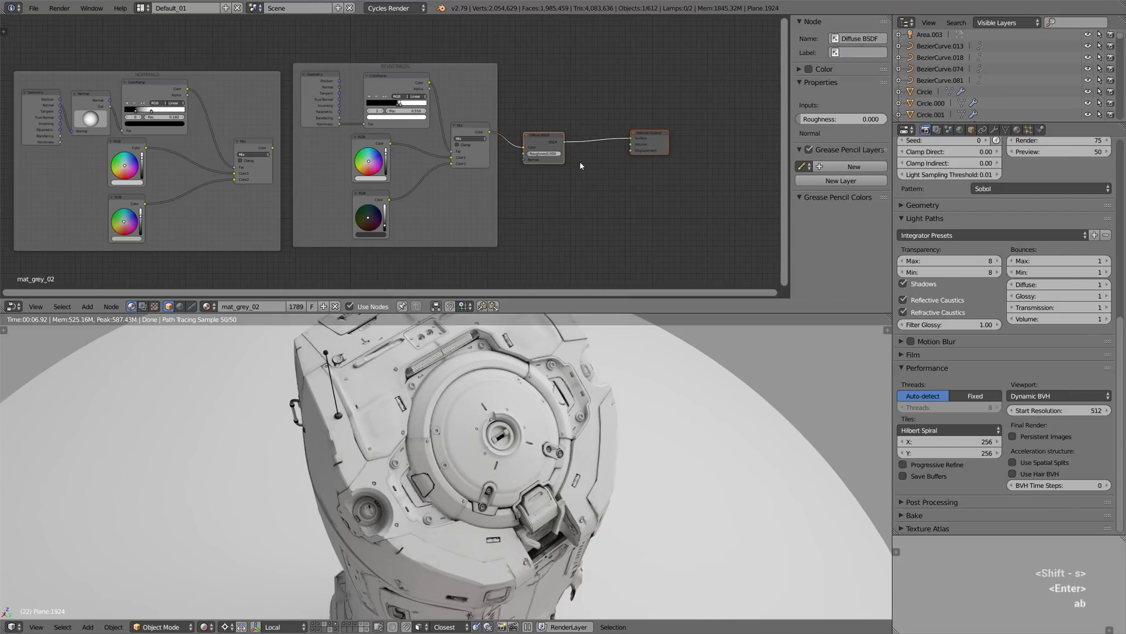
{"action": "key", "text": "n"}
{"action": "key", "text": "g"}
{"action": "left_click", "coordinate": [792, 156]}
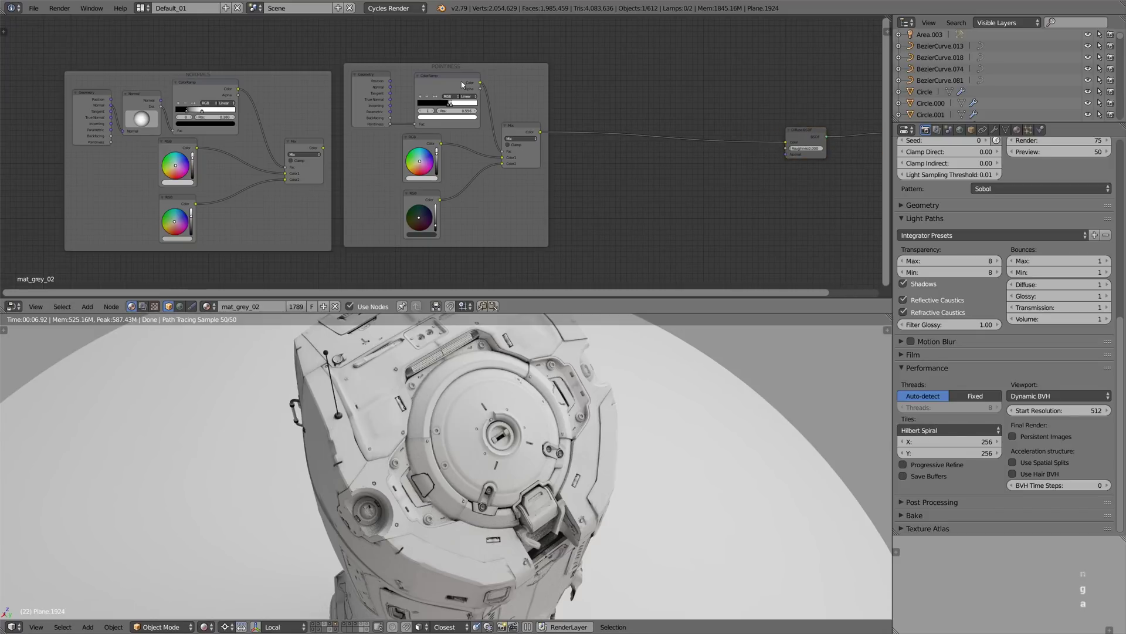
Copy the POINTINESS frame's Geometry, two RGB and Mix nodes and place the copies between the frame and the Diffuse BSDF.
{"action": "left_click", "coordinate": [424, 192], "text": "shift"}
{"action": "left_click", "coordinate": [509, 127], "text": "shift"}
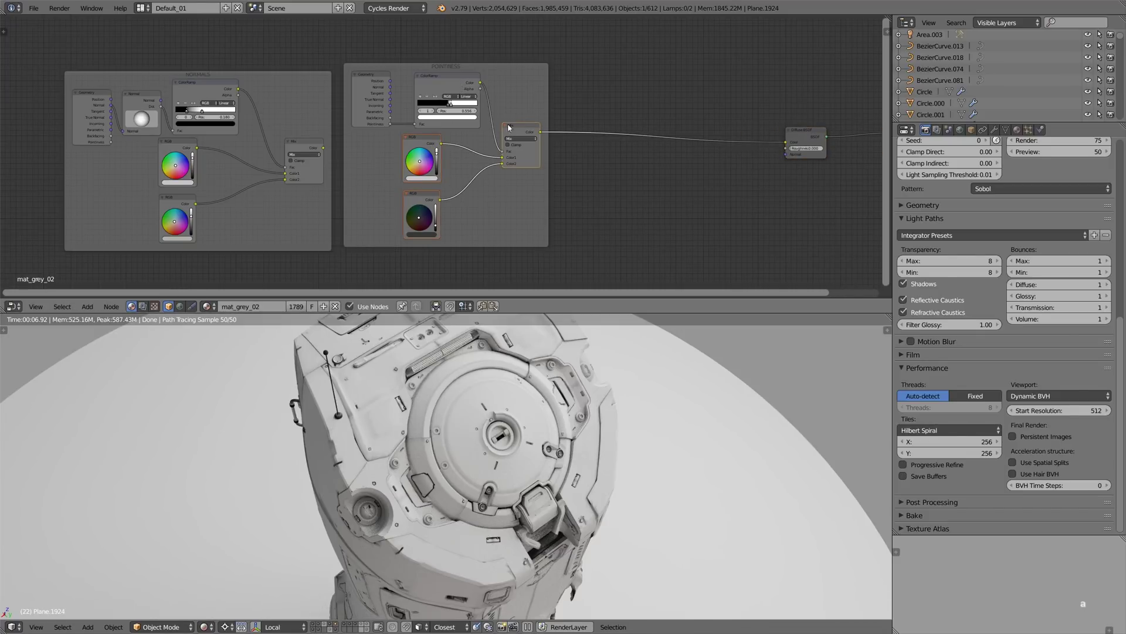
{"action": "key", "text": "ctrl+v"}
{"action": "key", "text": "g"}
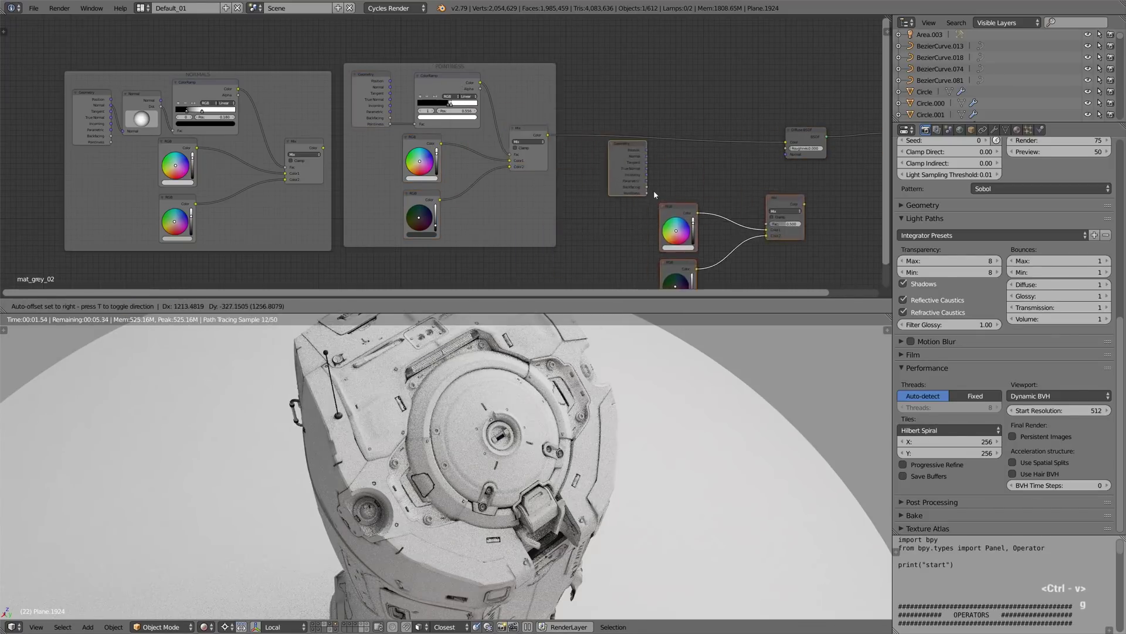
{"action": "middle_click_drag", "start_coordinate": [724, 177], "coordinate": [633, 168]}
Shift the Diffuse BSDF and Material Output nodes clear of the newly copied Mix node.
{"action": "key", "text": "a"}
{"action": "key", "text": "b"}
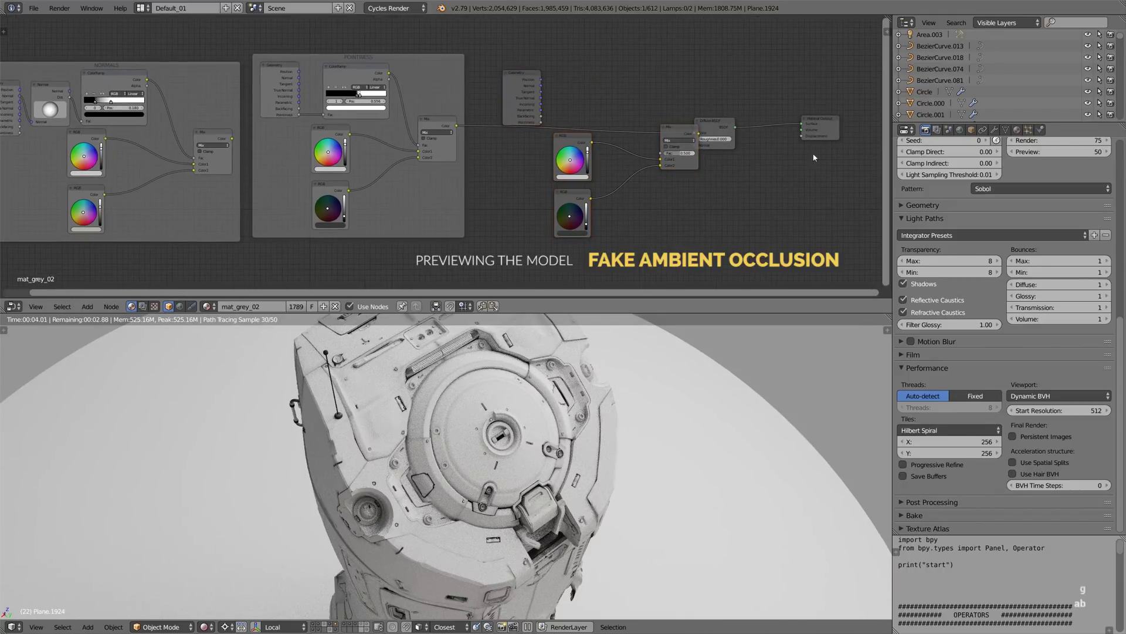
{"action": "left_click_drag", "start_coordinate": [815, 156], "coordinate": [715, 134]}
{"action": "key", "text": "g"}
{"action": "left_click", "coordinate": [757, 126]}
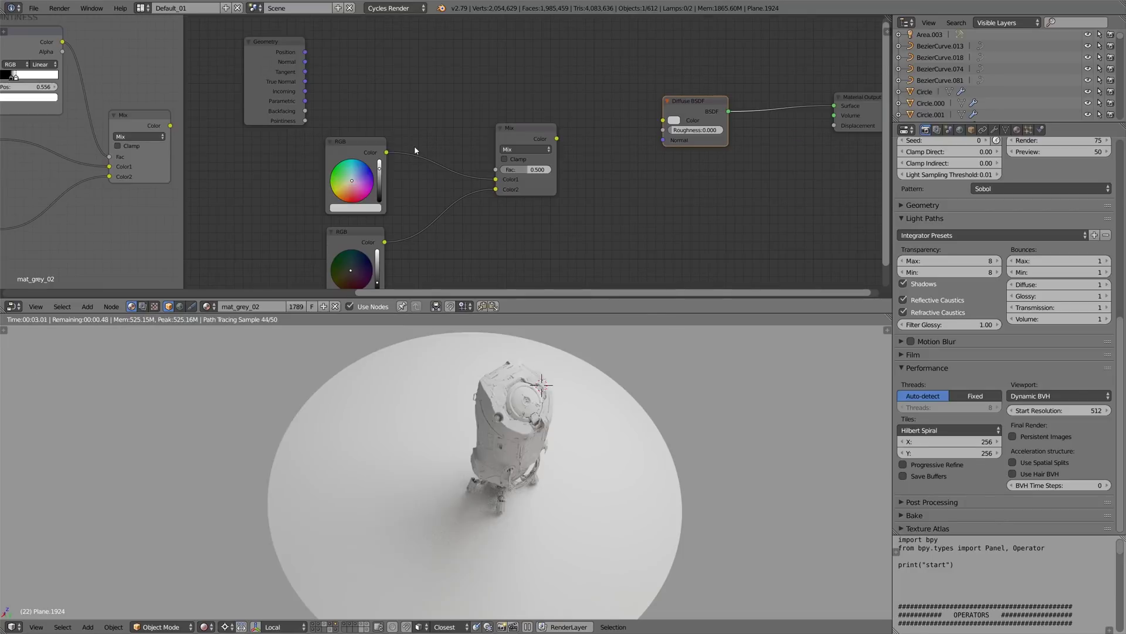
Add a Vector Math node beside the newly copied Geometry node.
{"action": "key", "text": "shift+a"}
{"action": "mouse_move", "coordinate": [416, 148]}
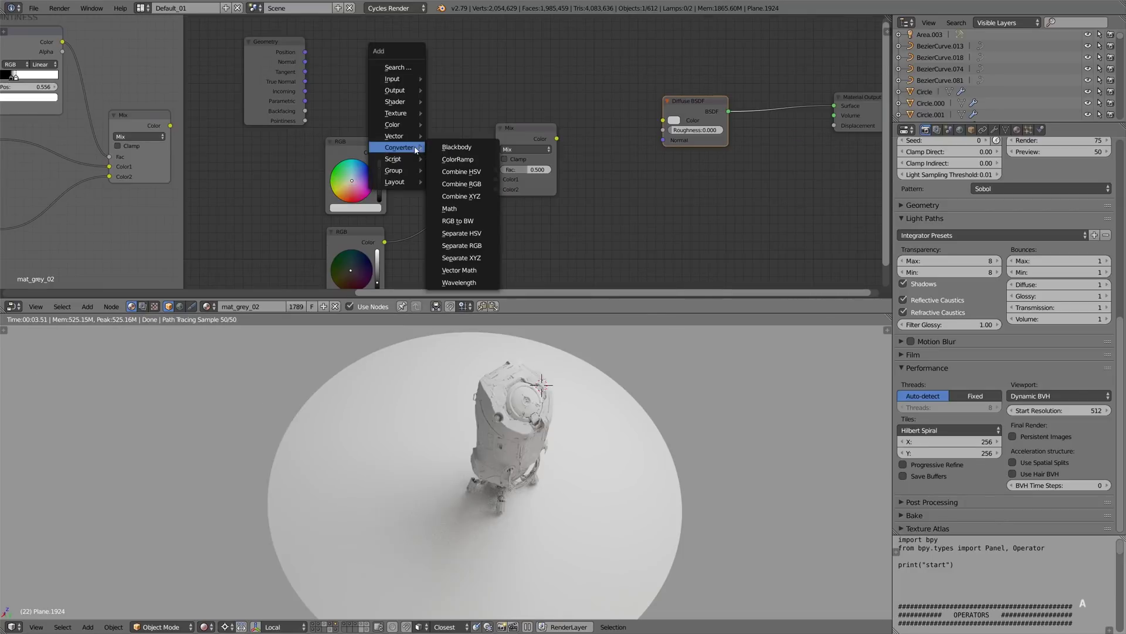
{"action": "left_click", "coordinate": [460, 270]}
{"action": "left_click", "coordinate": [352, 53]}
Link the Geometry node's Normal and True Normal to the Vector Math node's two inputs and set its operation to Cross Product.
{"action": "scroll", "coordinate": [326, 54], "scroll_direction": "up", "scroll_amount": 4}
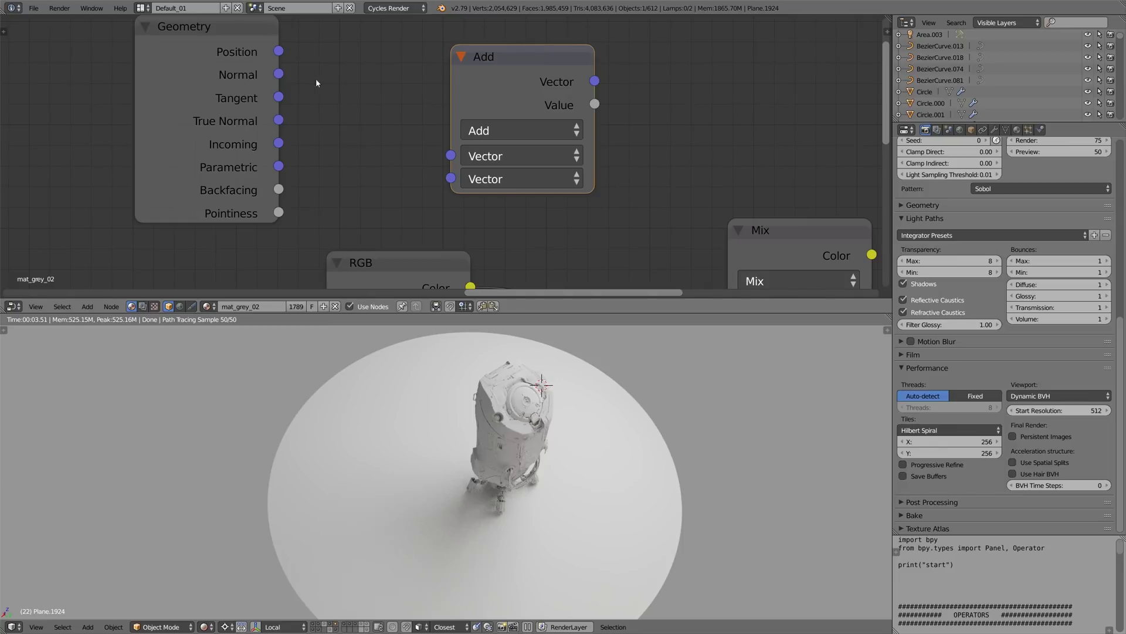
{"action": "left_click_drag", "start_coordinate": [278, 75], "coordinate": [451, 160]}
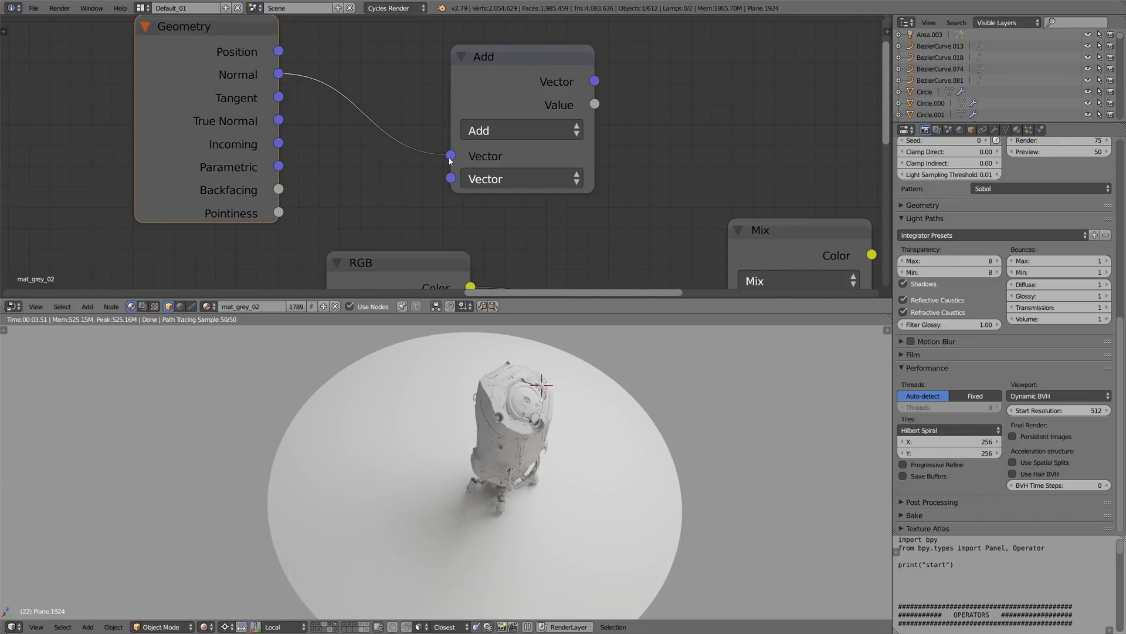
{"action": "left_click_drag", "start_coordinate": [279, 121], "coordinate": [444, 180]}
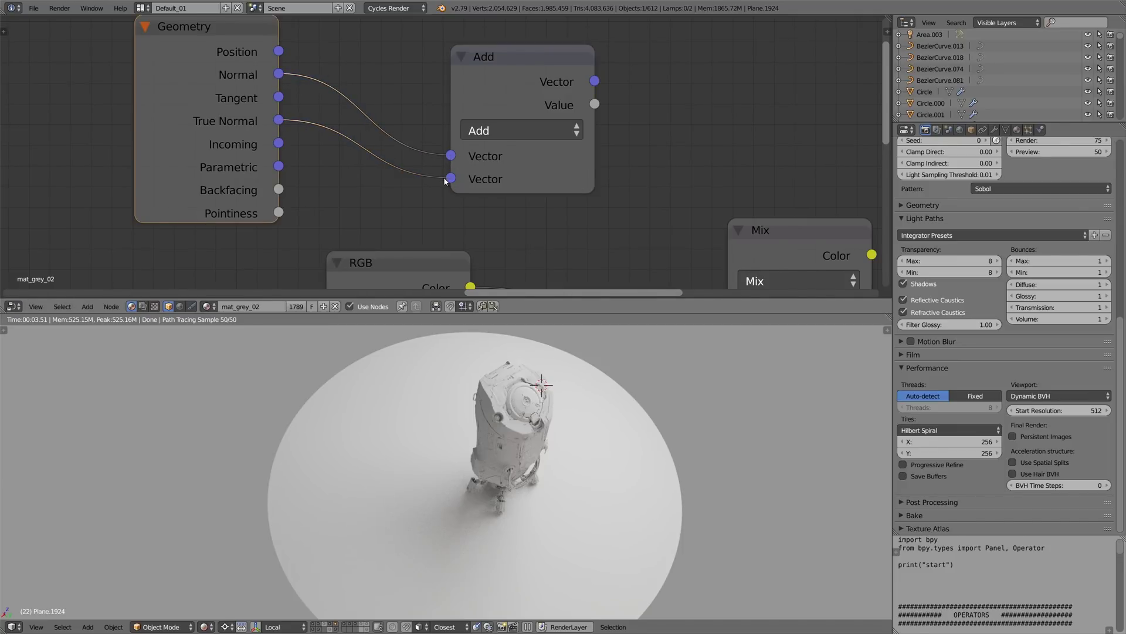
{"action": "left_click", "coordinate": [504, 130]}
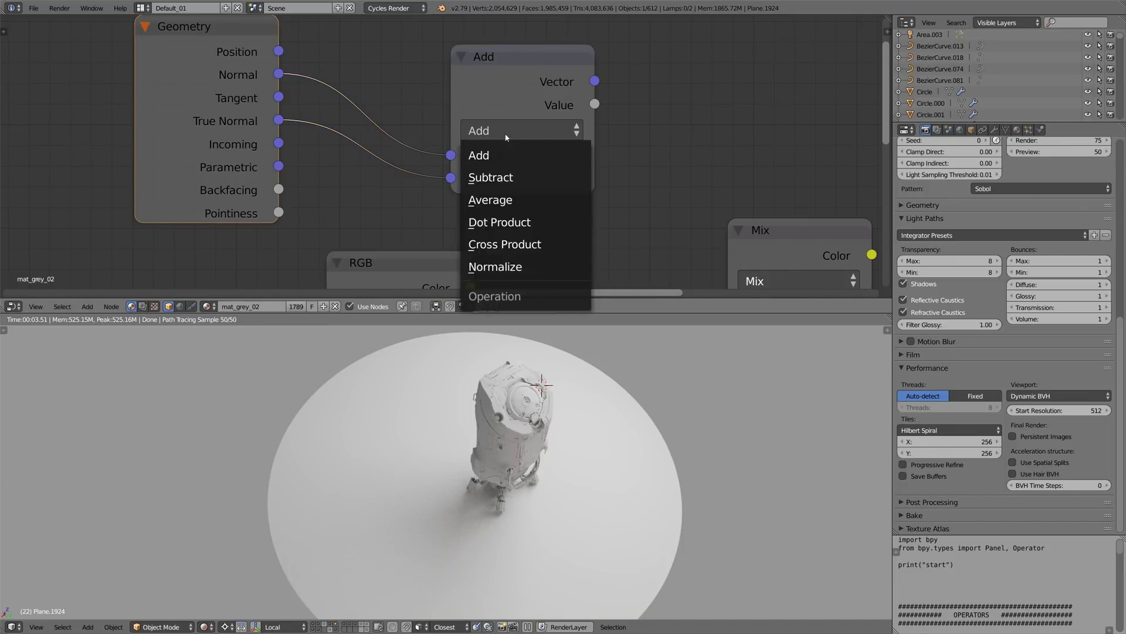
{"action": "left_click", "coordinate": [514, 244]}
{"action": "scroll", "coordinate": [519, 237], "scroll_direction": "down", "scroll_amount": 3}
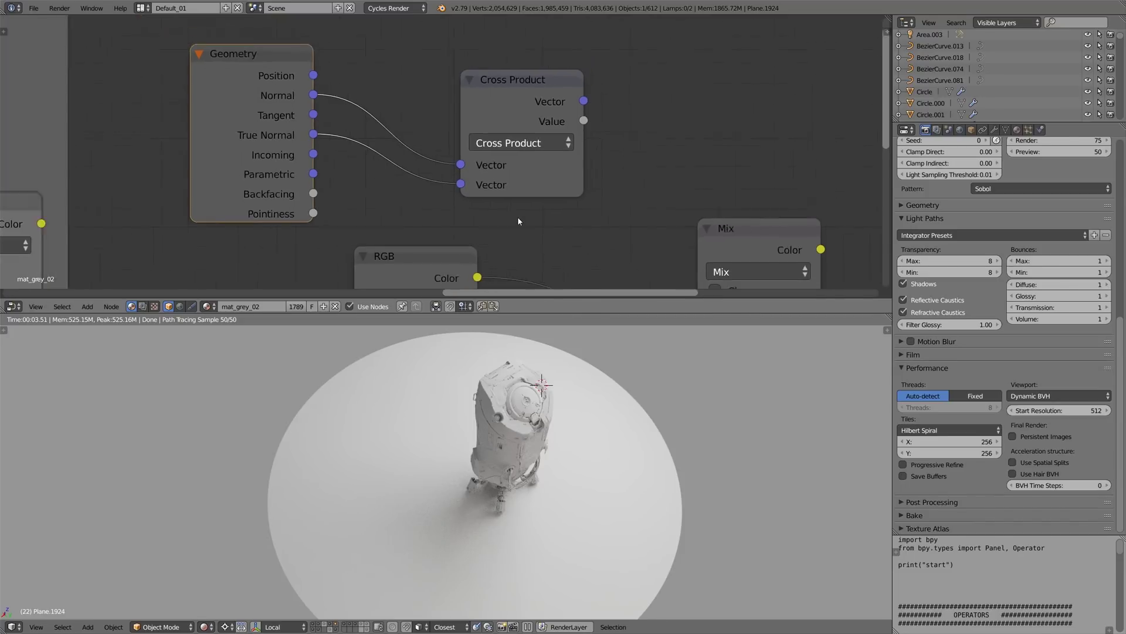
Preview the Cross Product node's Vector output on the robot, and switch the preview to its Value output.
{"action": "scroll", "coordinate": [517, 210], "scroll_direction": "down", "scroll_amount": 1}
{"action": "left_click", "coordinate": [529, 143], "text": "ctrl+shift"}
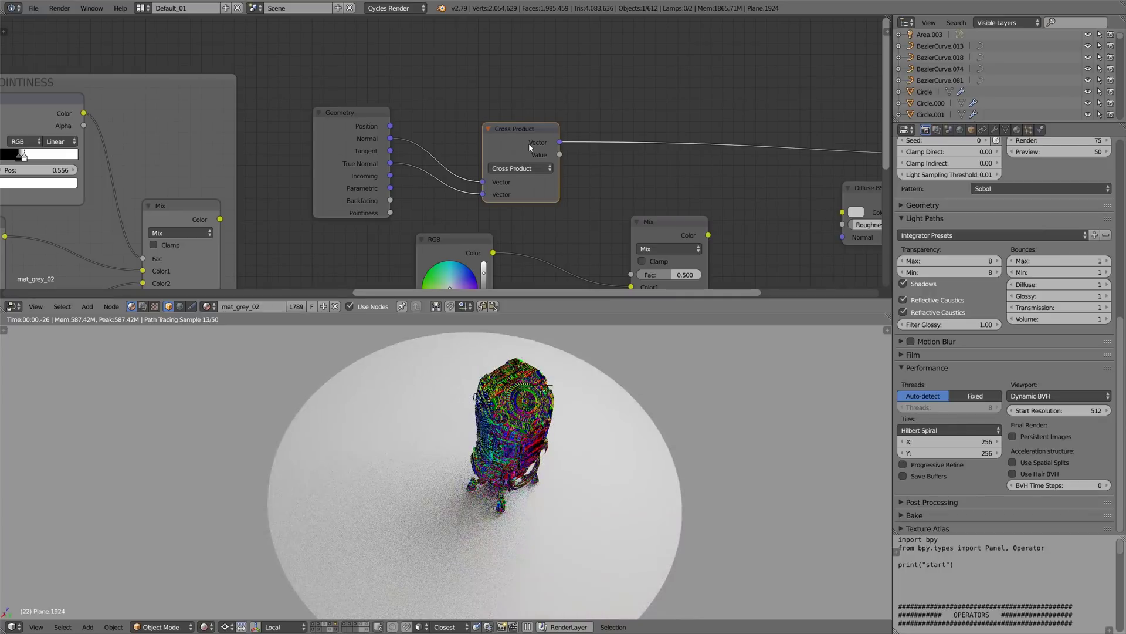
{"action": "left_click", "coordinate": [530, 147], "text": "ctrl+shift"}
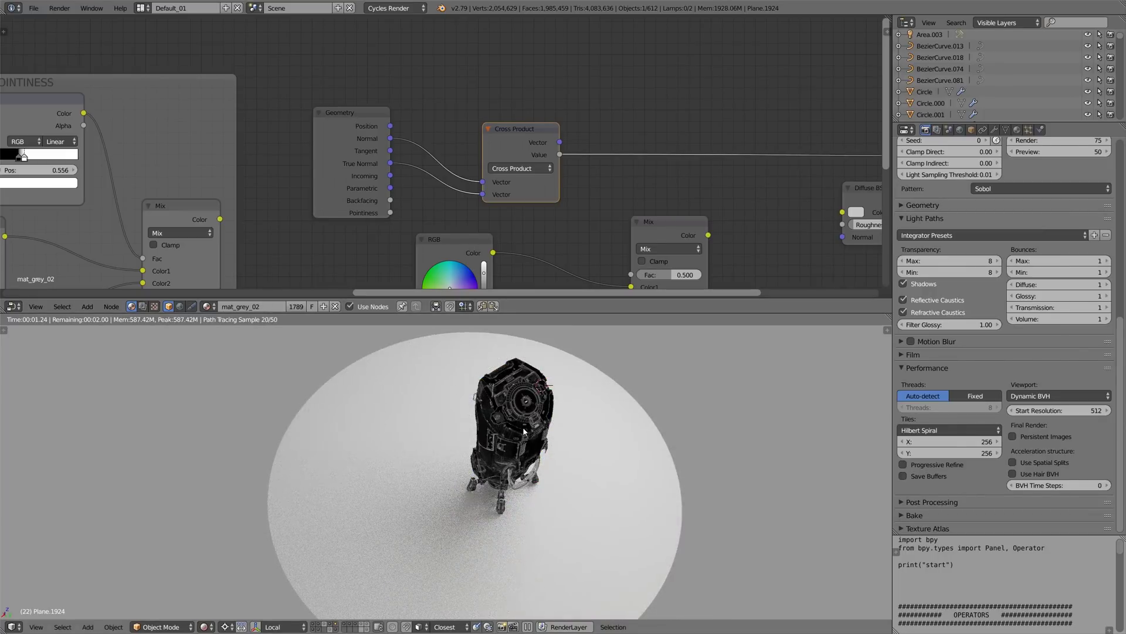
{"action": "scroll", "coordinate": [515, 424], "scroll_direction": "up", "scroll_amount": 4}
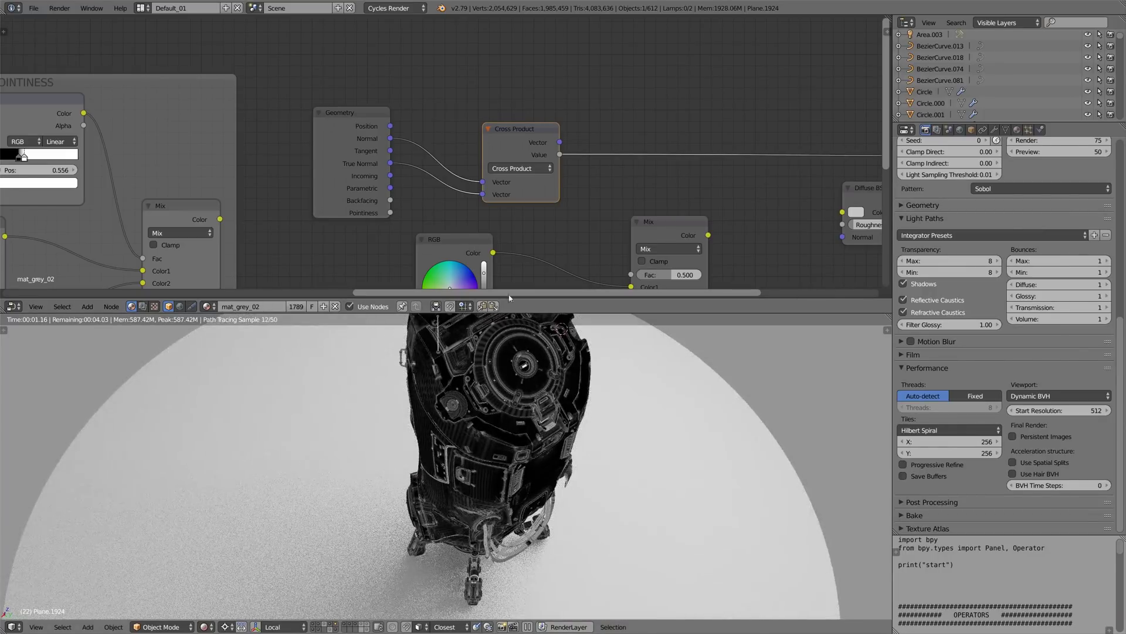
Add a ColorRamp node on the link from the Cross Product's Value output.
{"action": "key", "text": "shift+a"}
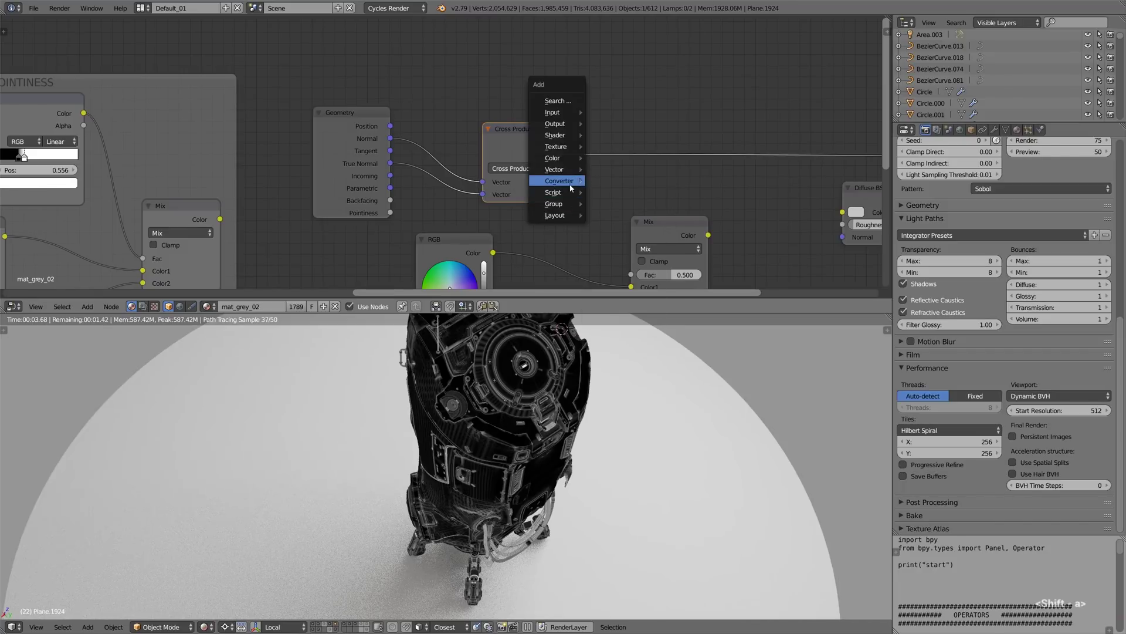
{"action": "left_click", "coordinate": [557, 182]}
{"action": "left_click", "coordinate": [569, 128]}
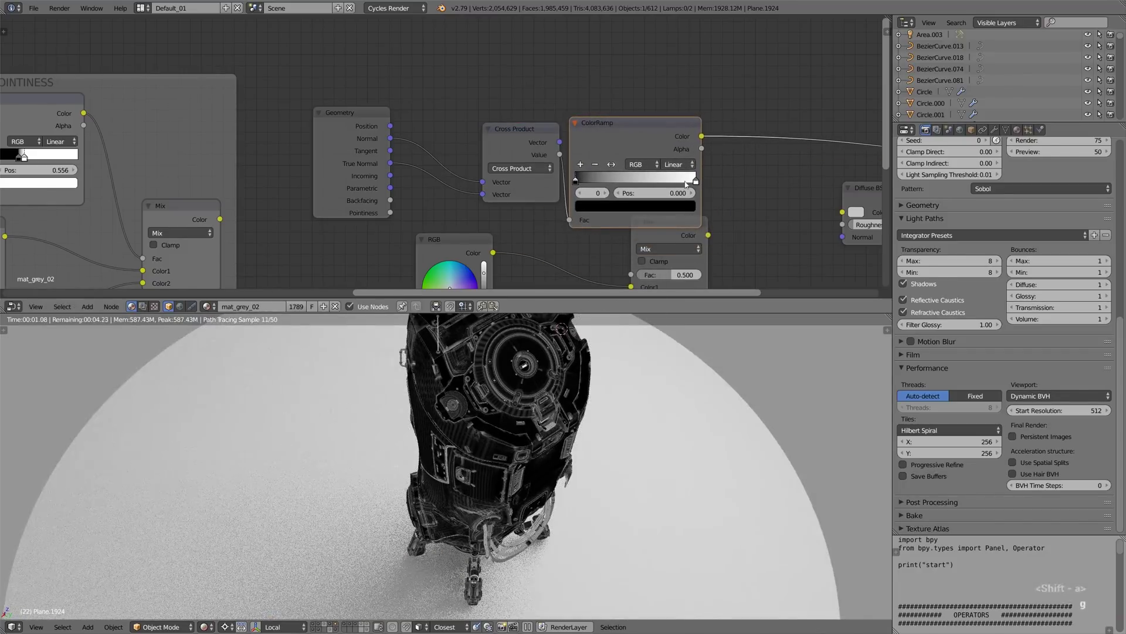
Try the new ColorRamp's white stop at 0.648 and black stop at 0.106, and inspect the robot's lower body.
{"action": "left_click_drag", "start_coordinate": [696, 178], "coordinate": [652, 183]}
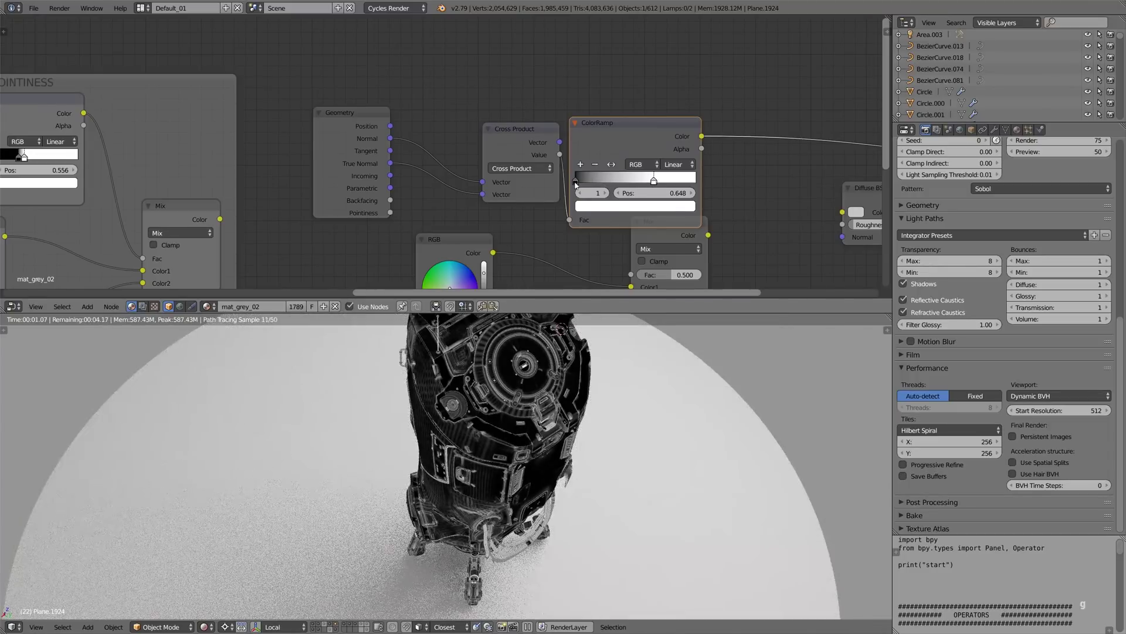
{"action": "mouse_move", "coordinate": [576, 179]}
{"action": "left_mouse_down"}
{"action": "mouse_move", "coordinate": [600, 181]}
{"action": "mouse_move", "coordinate": [591, 182]}
{"action": "left_mouse_up"}
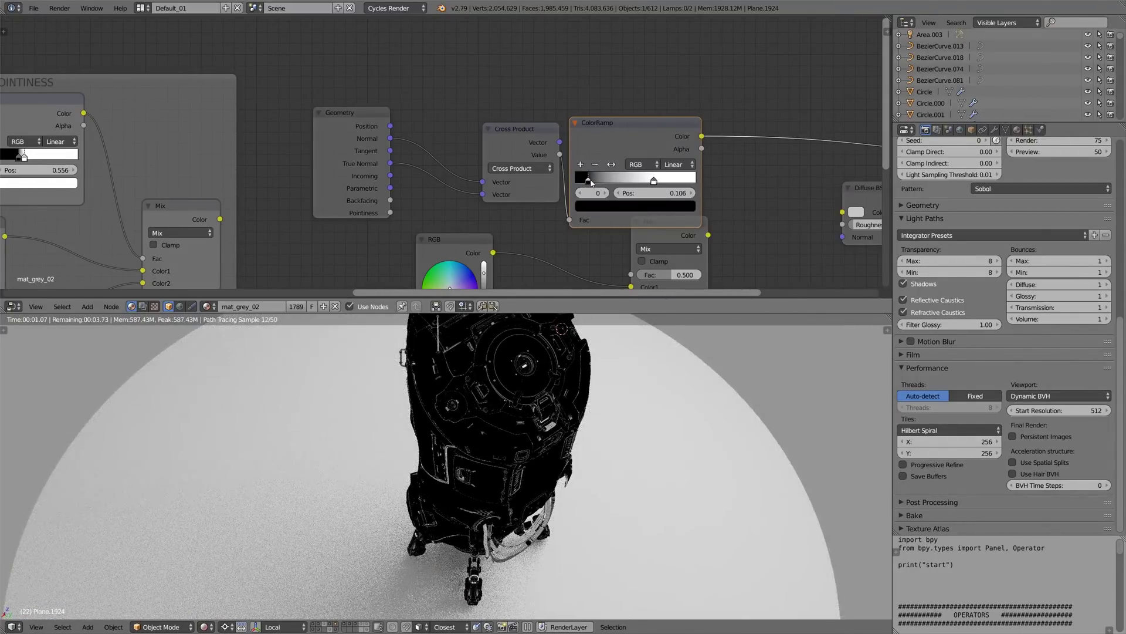
{"action": "middle_click_drag", "start_coordinate": [487, 388], "coordinate": [453, 456]}
{"action": "scroll", "coordinate": [436, 537], "scroll_direction": "up", "scroll_amount": 2}
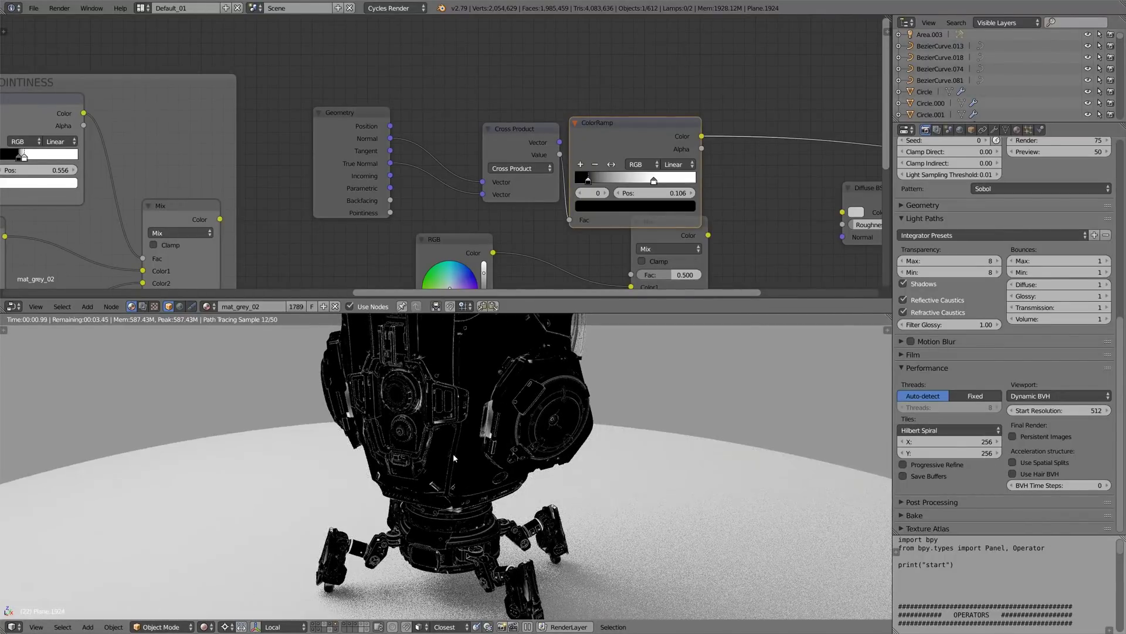
Arrange the Cross Product and ColorRamp nodes close to the Geometry node and move the copied Mix node away from the RGB nodes.
{"action": "scroll", "coordinate": [587, 190], "scroll_direction": "down", "scroll_amount": 2}
{"action": "left_click_drag", "start_coordinate": [519, 119], "coordinate": [582, 153]}
{"action": "key", "text": "g"}
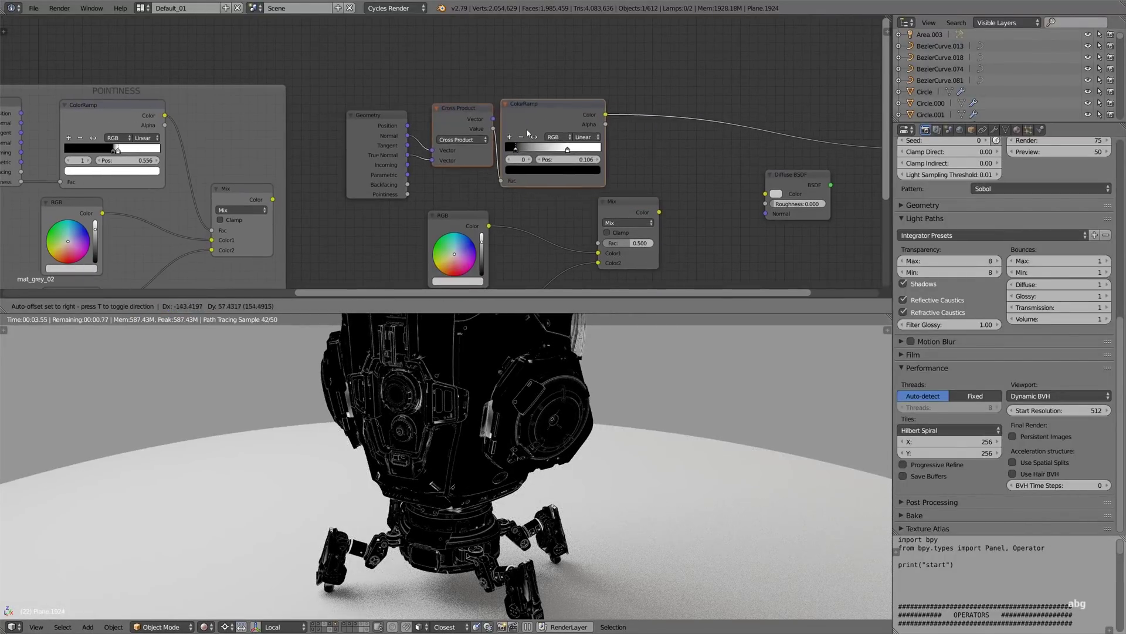
{"action": "left_click", "coordinate": [524, 137]}
{"action": "left_click", "coordinate": [629, 206]}
{"action": "key", "text": "g"}
{"action": "left_click", "coordinate": [686, 228]}
{"action": "middle_click_drag", "start_coordinate": [687, 227], "coordinate": [532, 151]}
Link the ColorRamp's Color to the copied Mix's Fac, preview the Mix, and bring the ramp's white stop to 0.194 with black at the start.
{"action": "left_click_drag", "start_coordinate": [442, 40], "coordinate": [506, 190]}
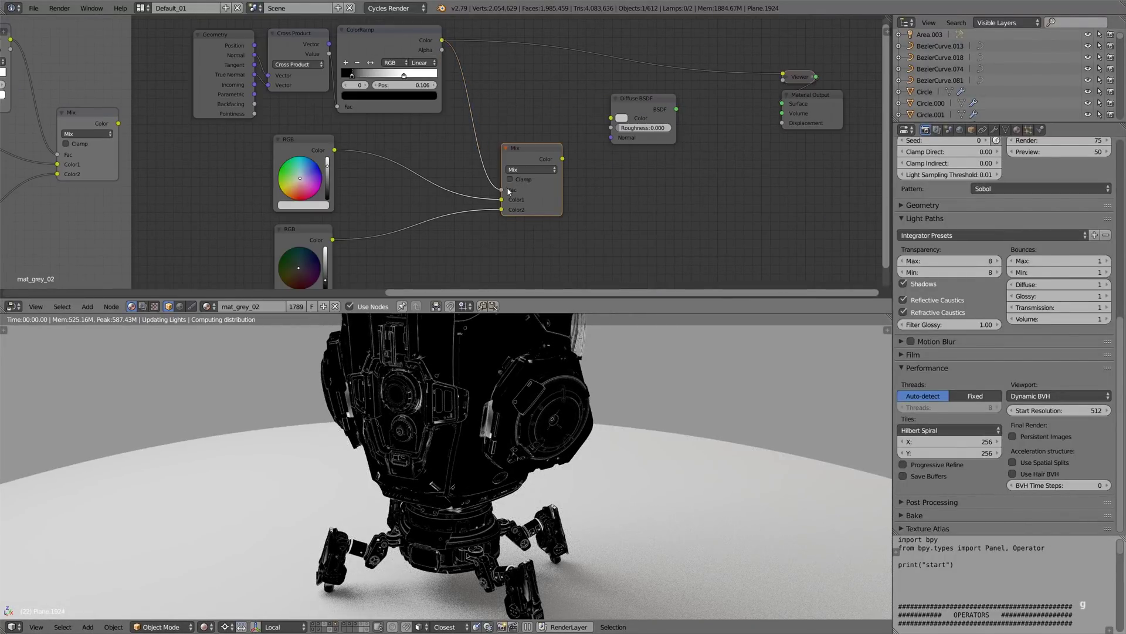
{"action": "left_click", "coordinate": [523, 157], "text": "ctrl+shift"}
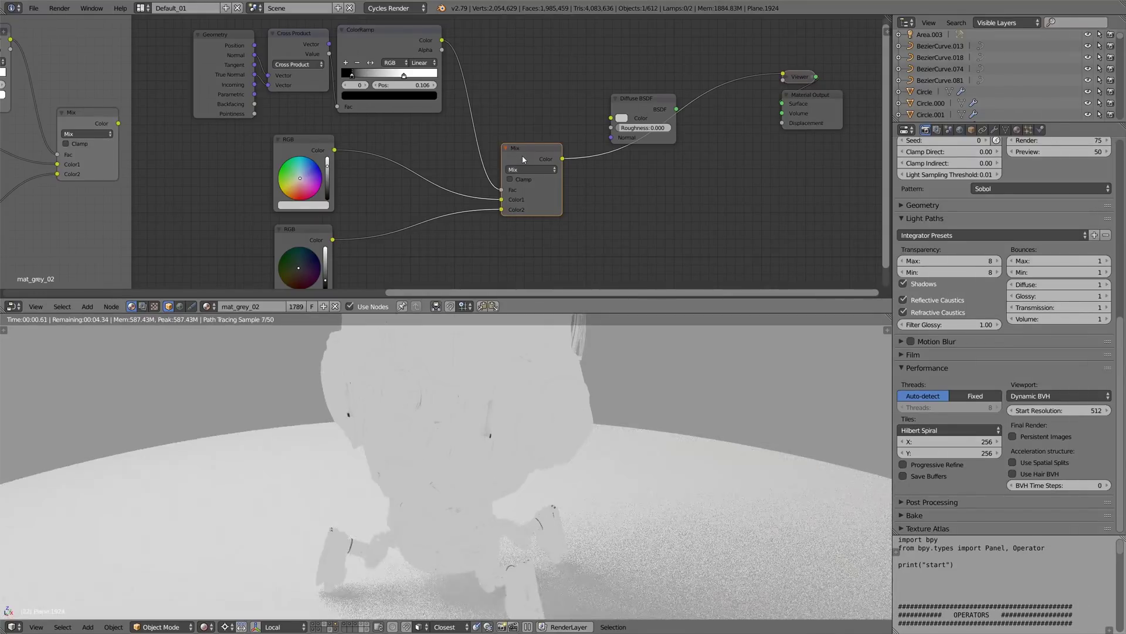
{"action": "mouse_move", "coordinate": [352, 75]}
{"action": "left_mouse_down"}
{"action": "mouse_move", "coordinate": [366, 75]}
{"action": "mouse_move", "coordinate": [339, 75]}
{"action": "mouse_move", "coordinate": [361, 77]}
{"action": "left_mouse_up"}
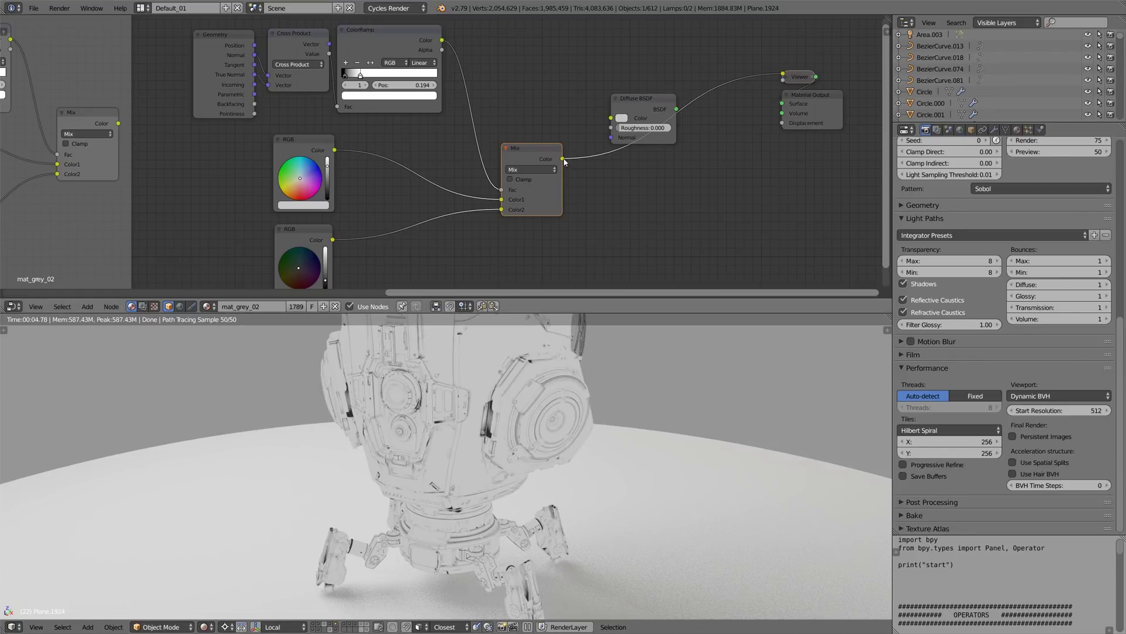
Feed the copied Mix's Color into the Diffuse BSDF, try the ColorRamp's white stop at 0.327, and settle on 0.180.
{"action": "left_click", "coordinate": [636, 107], "text": "ctrl+shift"}
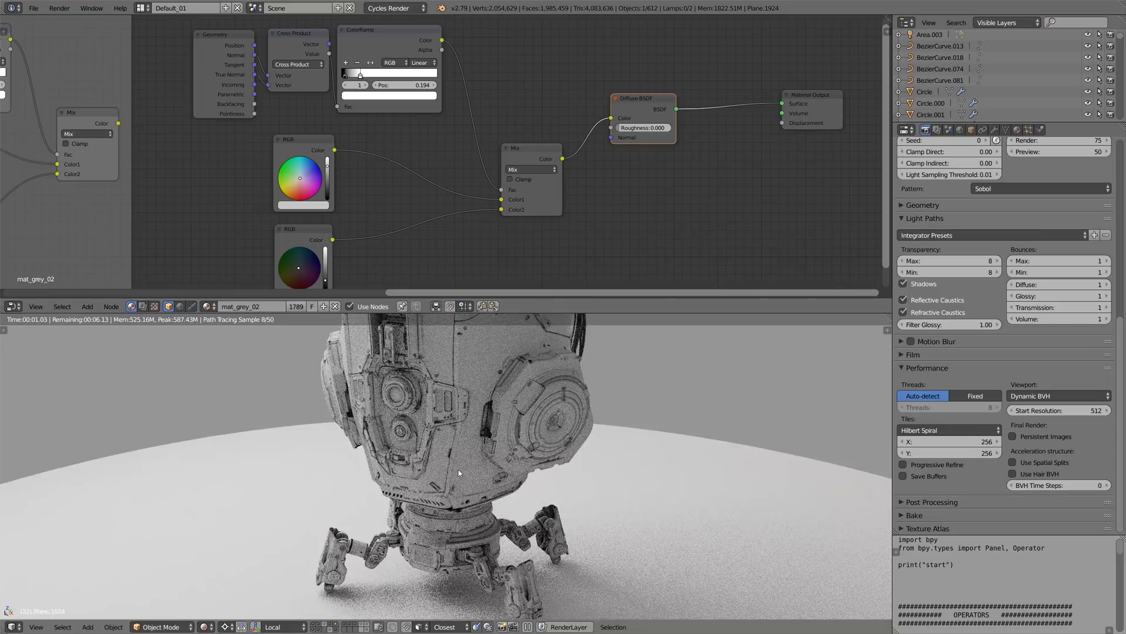
{"action": "mouse_move", "coordinate": [360, 76]}
{"action": "left_mouse_down"}
{"action": "mouse_move", "coordinate": [401, 76]}
{"action": "mouse_move", "coordinate": [373, 76]}
{"action": "left_mouse_up"}
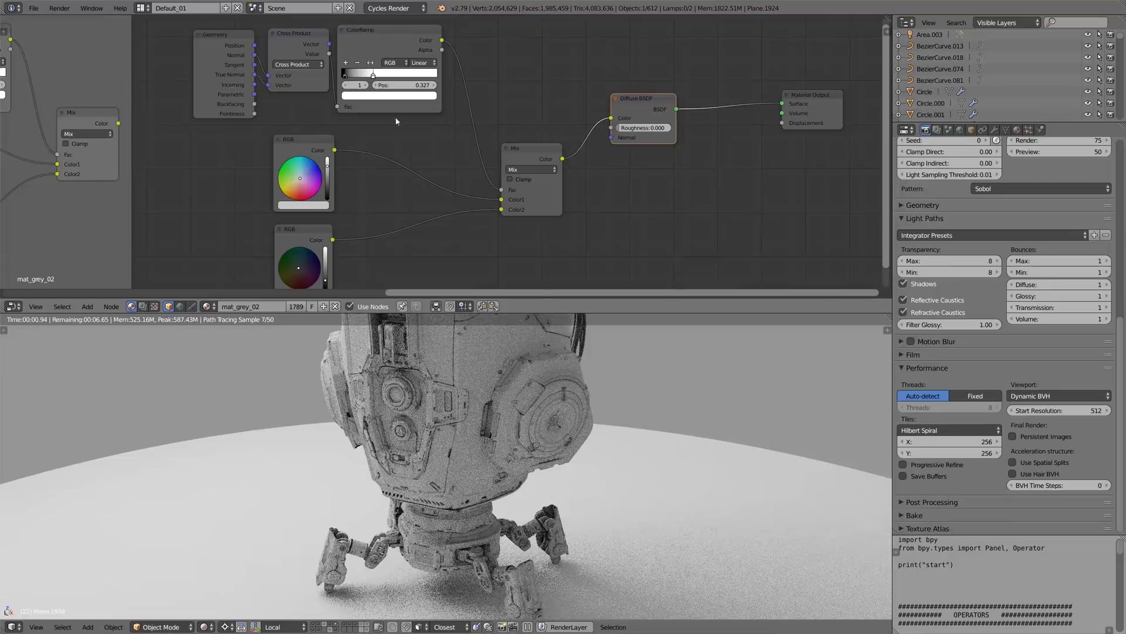
{"action": "scroll", "coordinate": [458, 585], "scroll_direction": "up", "scroll_amount": 3}
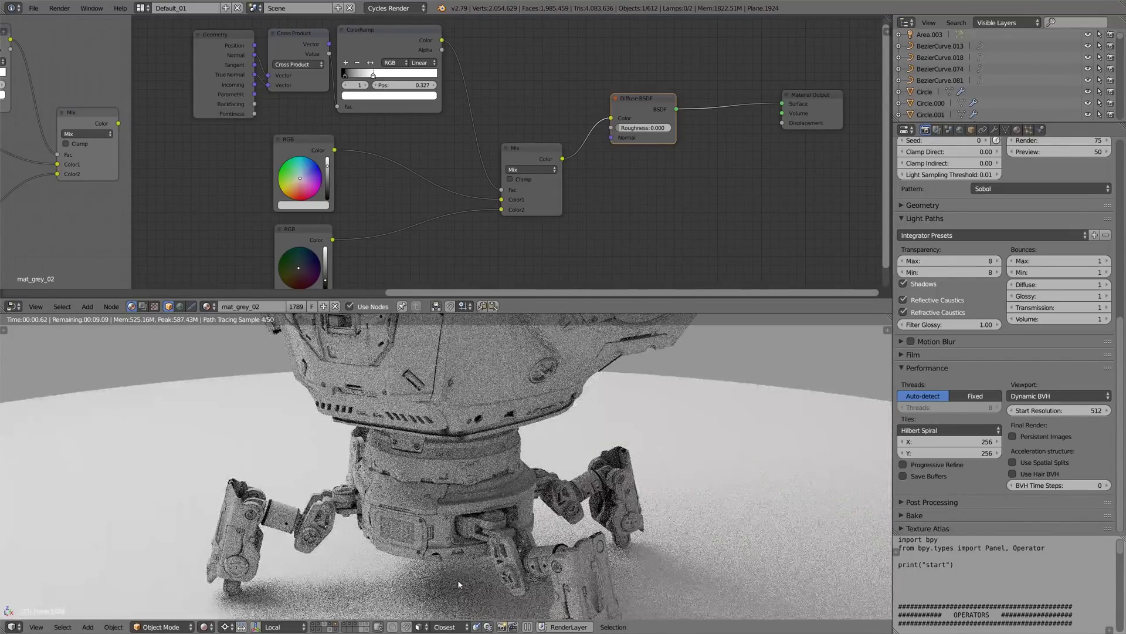
{"action": "scroll", "coordinate": [537, 431], "scroll_direction": "down", "scroll_amount": 6}
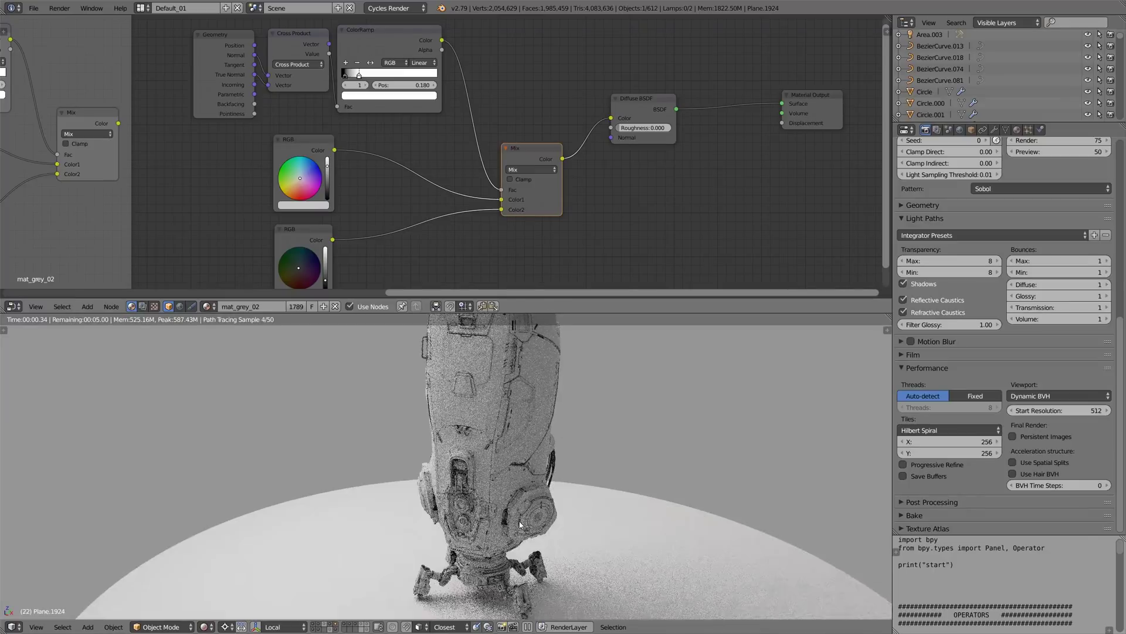
{"action": "scroll", "coordinate": [472, 412], "scroll_direction": "down", "scroll_amount": 5}
Mute and unmute the Mix node to compare the robot with and without fake ambient occlusion, and inspect its body and cables.
{"action": "middle_click_drag", "start_coordinate": [472, 412], "coordinate": [433, 411]}
{"action": "scroll", "coordinate": [433, 411], "scroll_direction": "up", "scroll_amount": 4}
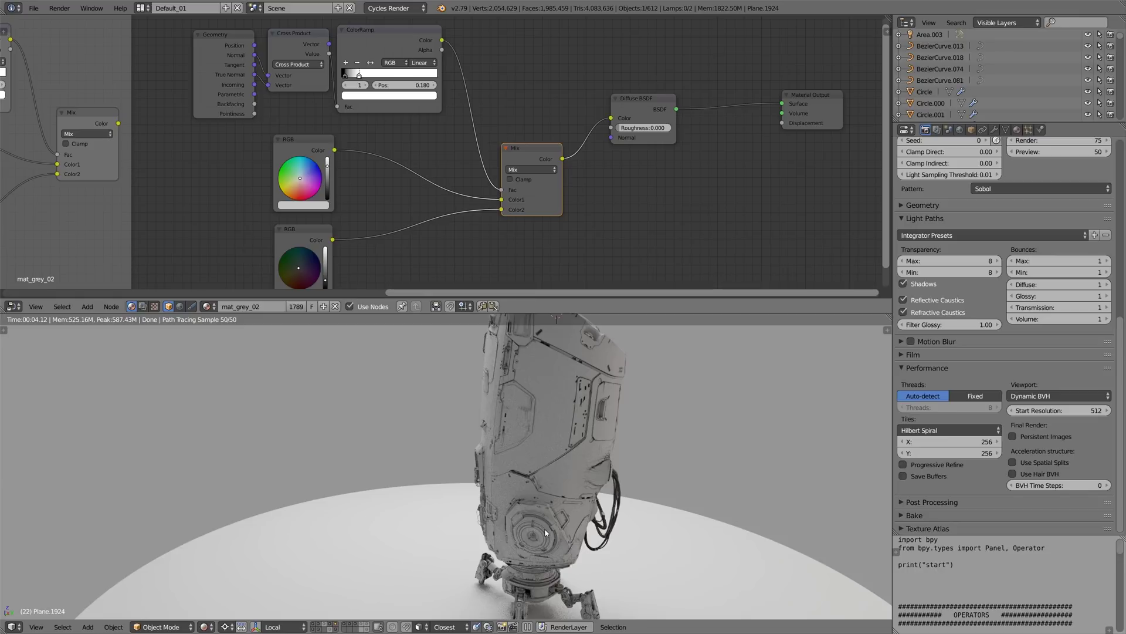
{"action": "key", "text": "m"}
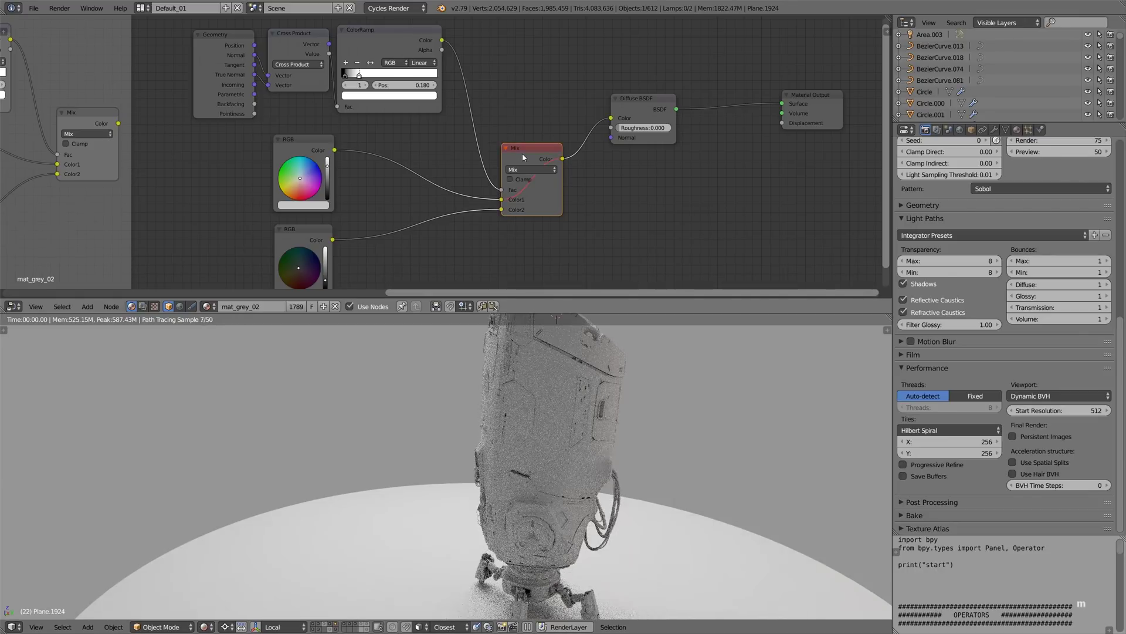
{"action": "key", "text": "m"}
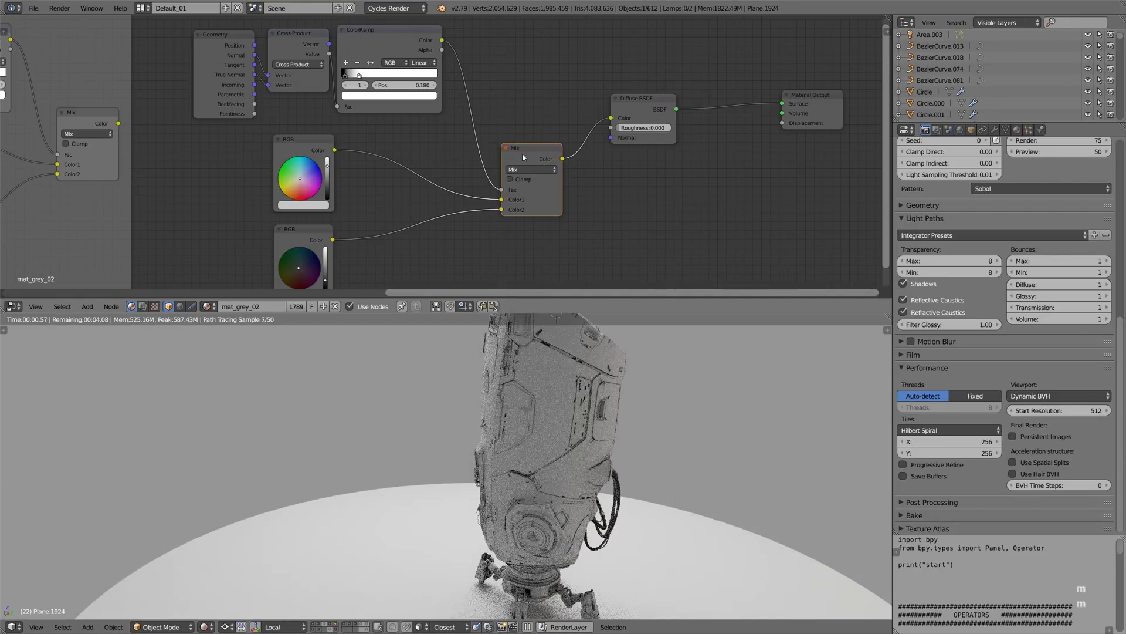
{"action": "scroll", "coordinate": [469, 399], "scroll_direction": "up", "scroll_amount": 4}
{"action": "middle_click_drag", "start_coordinate": [468, 404], "coordinate": [643, 383]}
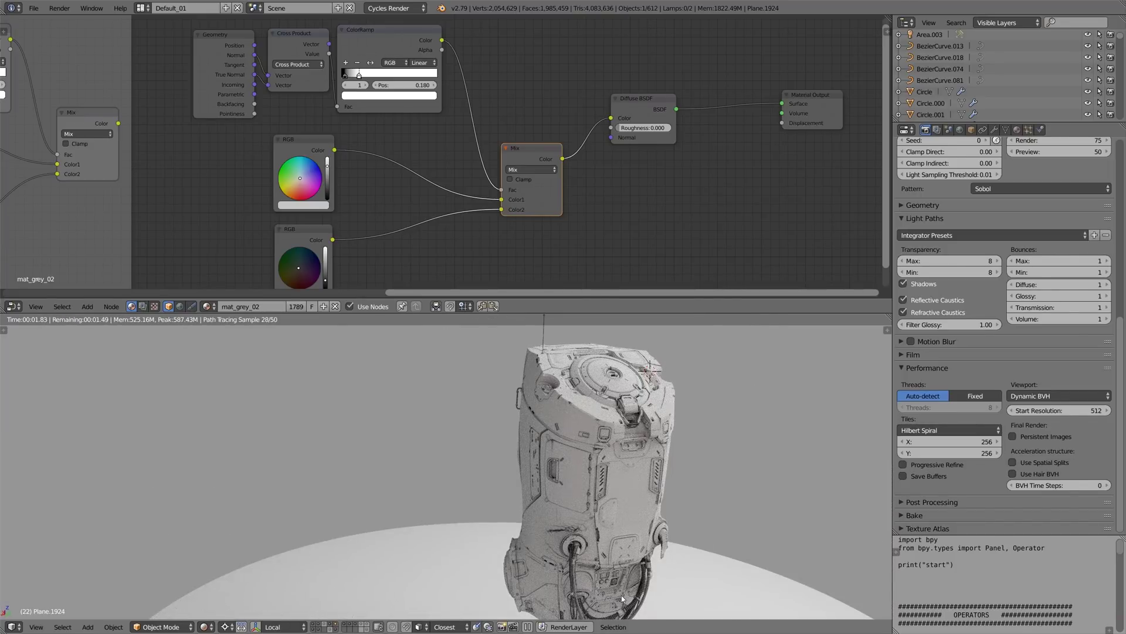
{"action": "middle_click_drag", "start_coordinate": [623, 598], "coordinate": [598, 479], "text": "shift"}
{"action": "scroll", "coordinate": [606, 504], "scroll_direction": "up", "scroll_amount": 3}
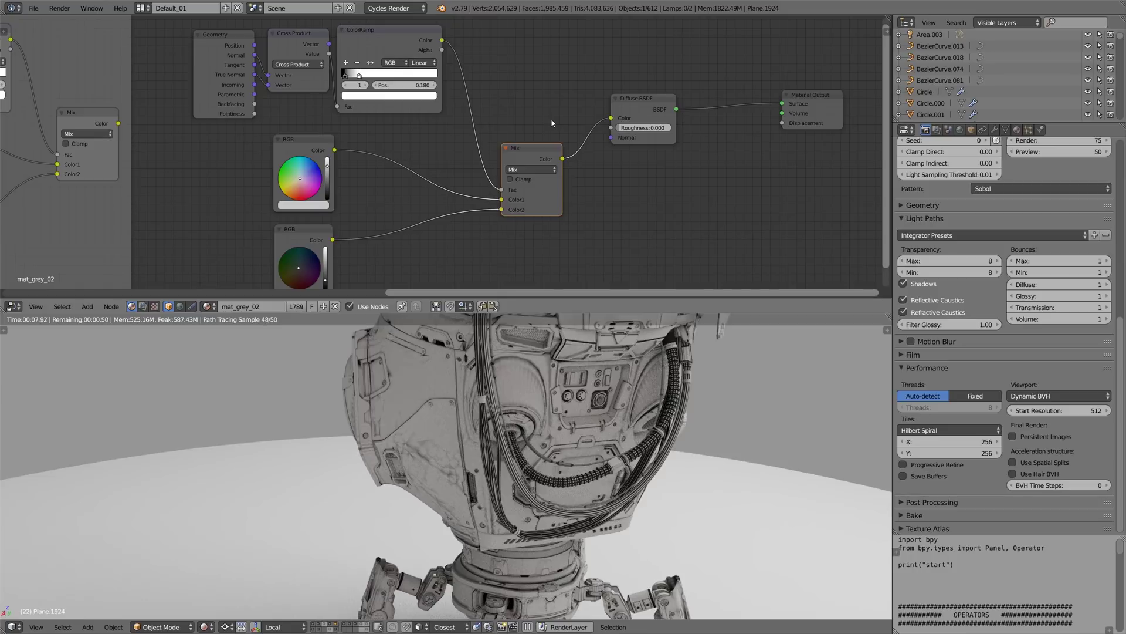
Frame the cross-product Geometry, ColorRamp, RGB and Mix nodes together and label the frame FAKE AO.
{"action": "scroll", "coordinate": [552, 122], "scroll_direction": "down", "scroll_amount": 4}
{"action": "key", "text": "b"}
{"action": "left_click_drag", "start_coordinate": [308, 49], "coordinate": [484, 233]}
{"action": "key", "text": "shift+p"}
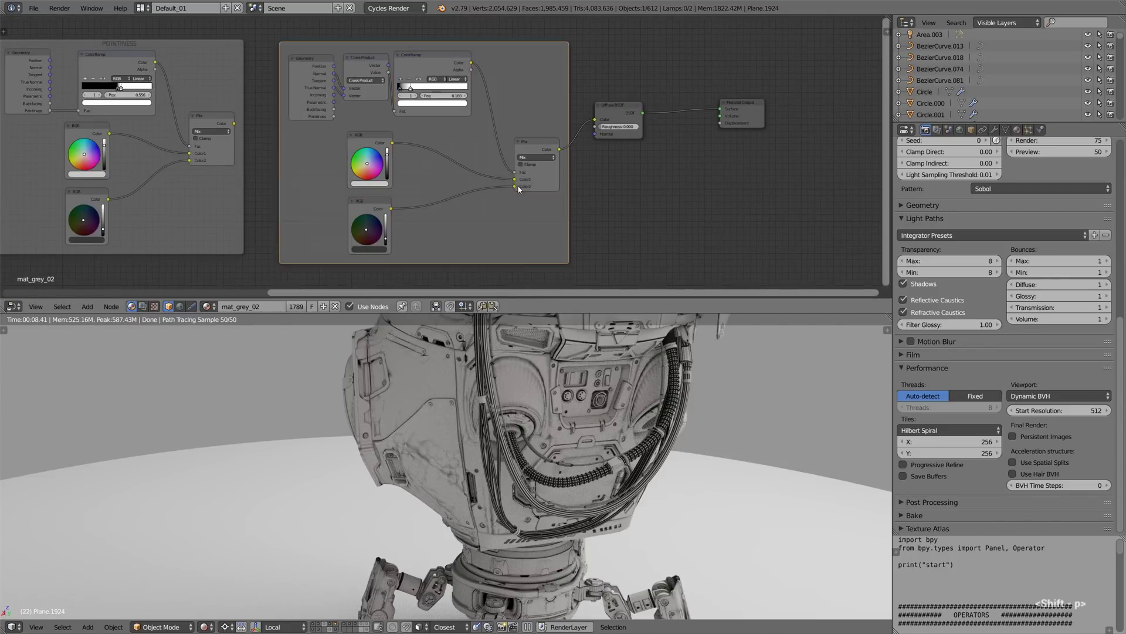
{"action": "key", "text": "n"}
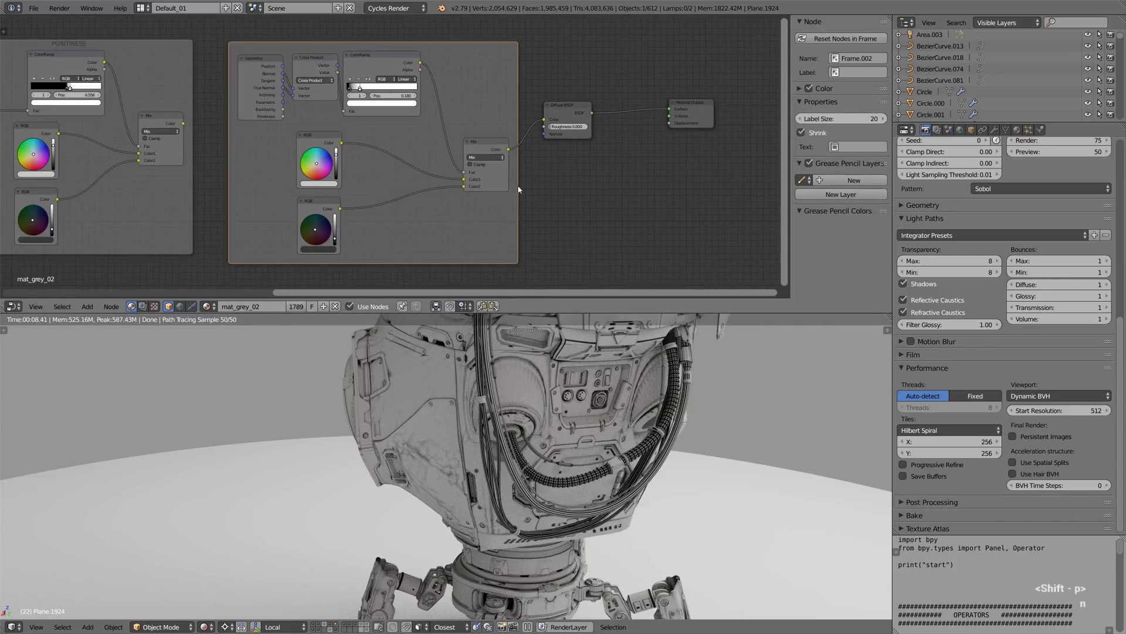
{"action": "left_click", "coordinate": [847, 74]}
{"action": "type", "text": "FAKE"}
{"action": "key", "text": "Return"}
Detach the Diffuse BSDF from the fake AO Mix node and move the Material Output farther from the shader.
{"action": "left_click", "coordinate": [572, 117]}
{"action": "scroll", "coordinate": [575, 112], "scroll_direction": "down", "scroll_amount": 1}
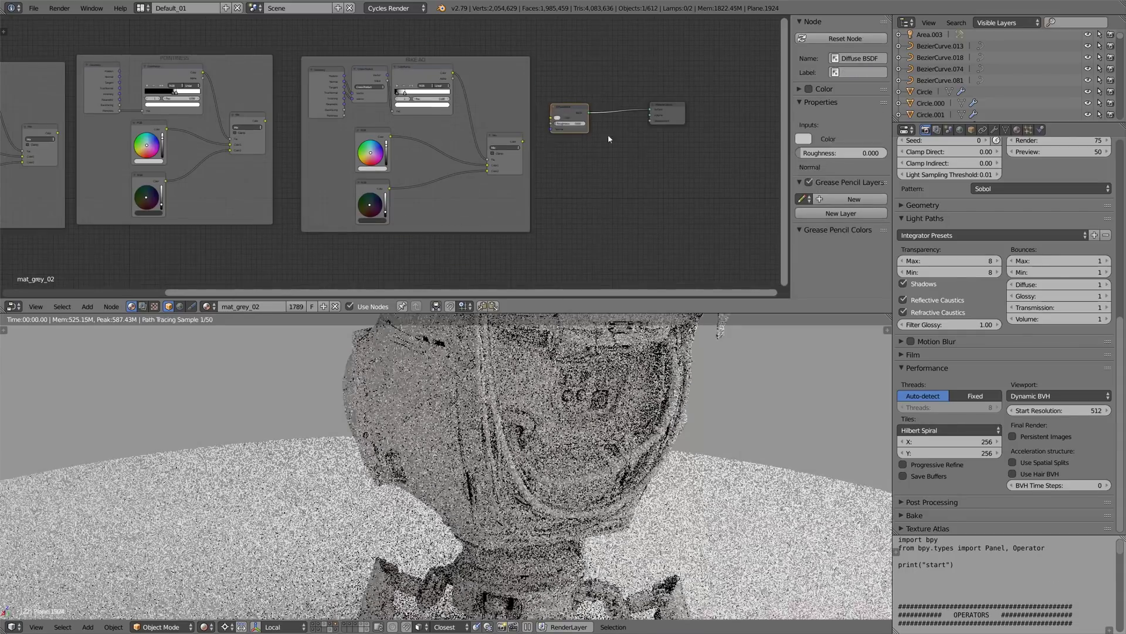
{"action": "middle_click_drag", "start_coordinate": [609, 136], "coordinate": [515, 151]}
{"action": "left_click", "coordinate": [562, 132]}
{"action": "key", "text": "g"}
{"action": "left_click", "coordinate": [646, 132]}
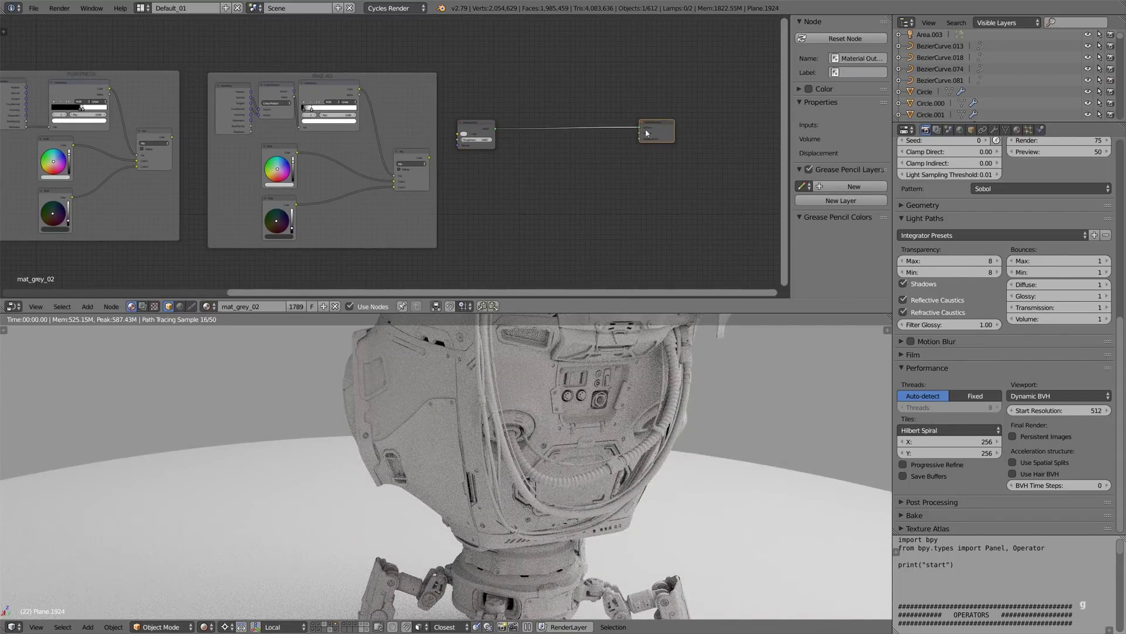
Insert a Mix Shader on the link between the Diffuse BSDF and the Material Output.
{"action": "scroll", "coordinate": [575, 134], "scroll_direction": "up", "scroll_amount": 3}
{"action": "key", "text": "shift+a"}
{"action": "mouse_move", "coordinate": [558, 89]}
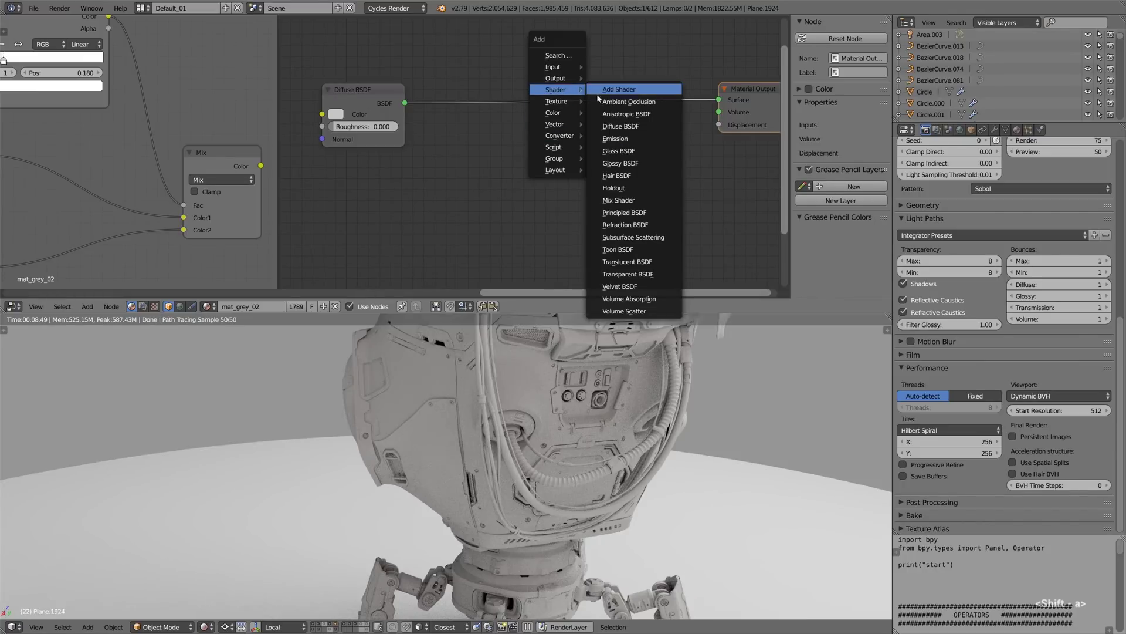
{"action": "left_click", "coordinate": [619, 200]}
{"action": "left_click", "coordinate": [562, 126]}
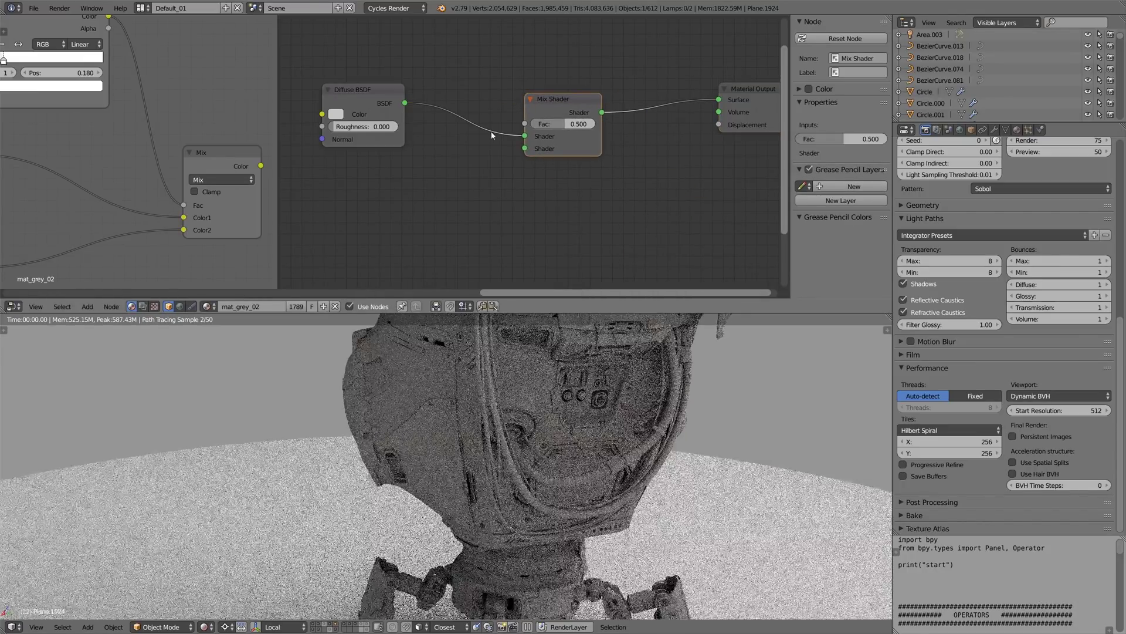
Add a Glossy BSDF below the Diffuse BSDF and link it to the Mix Shader's second Shader input.
{"action": "key", "text": "shift+a"}
{"action": "mouse_move", "coordinate": [472, 148]}
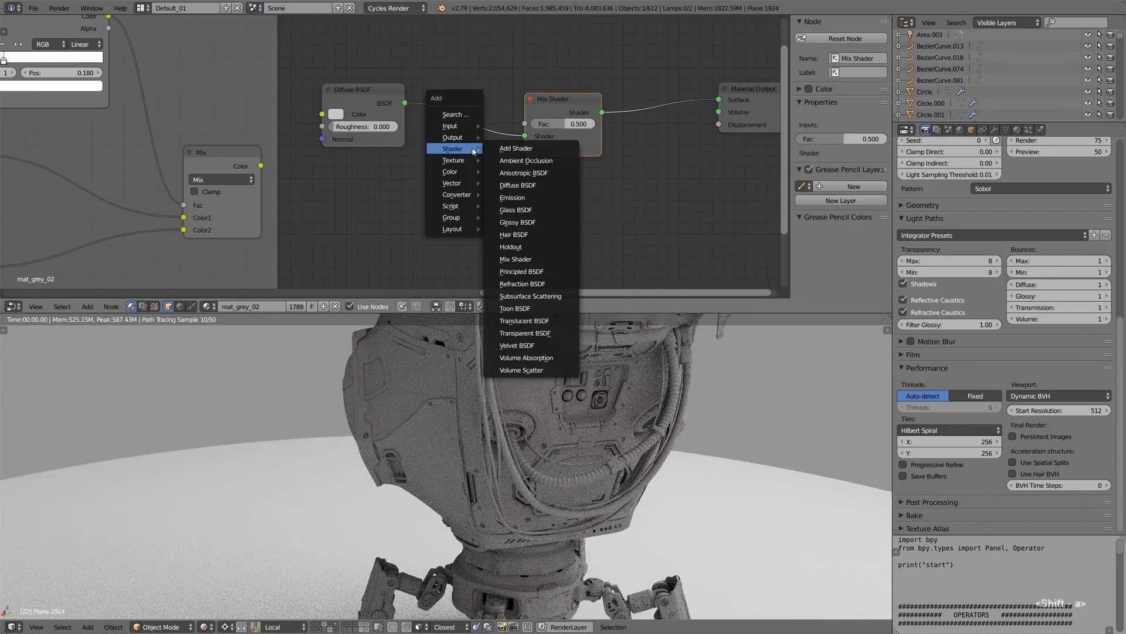
{"action": "left_click", "coordinate": [517, 221]}
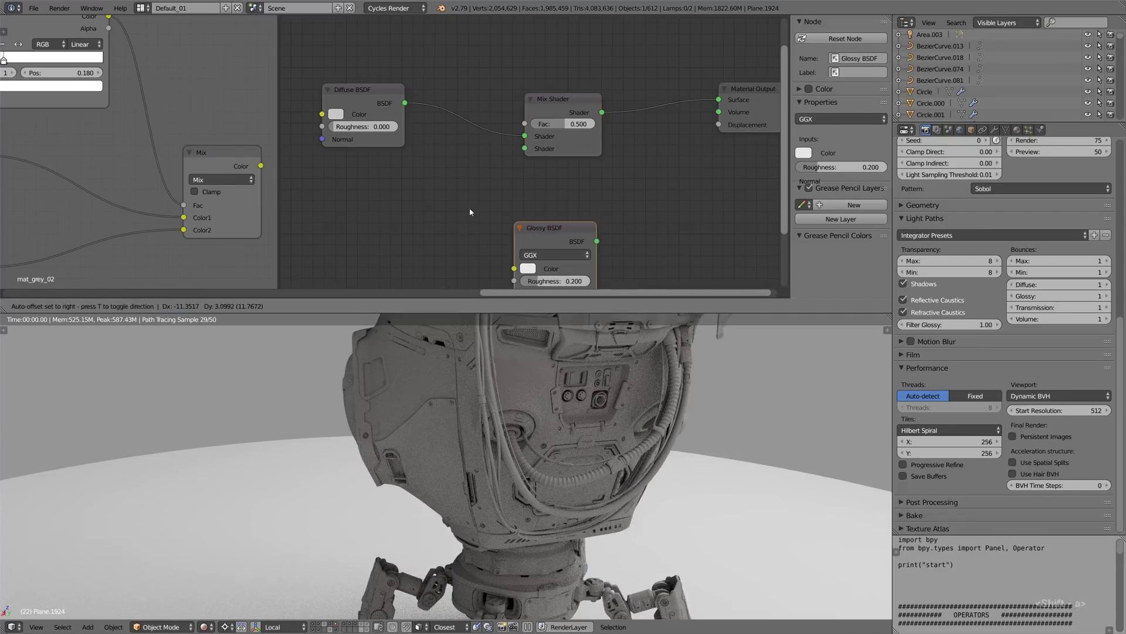
{"action": "left_click", "coordinate": [328, 182]}
{"action": "left_click_drag", "start_coordinate": [401, 201], "coordinate": [524, 149]}
Add a Fresnel node above the Diffuse BSDF and link its Fac to the Mix Shader's Fac.
{"action": "middle_click_drag", "start_coordinate": [440, 160], "coordinate": [455, 255]}
{"action": "scroll", "coordinate": [453, 214], "scroll_direction": "down", "scroll_amount": 3}
{"action": "key", "text": "shift+a"}
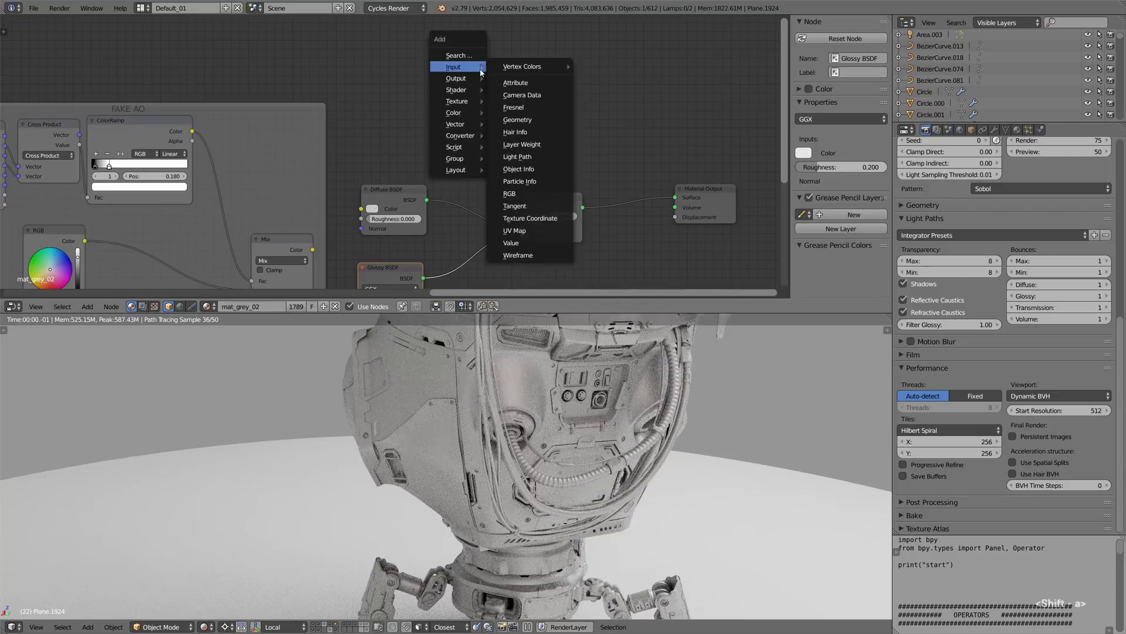
{"action": "left_click", "coordinate": [517, 106]}
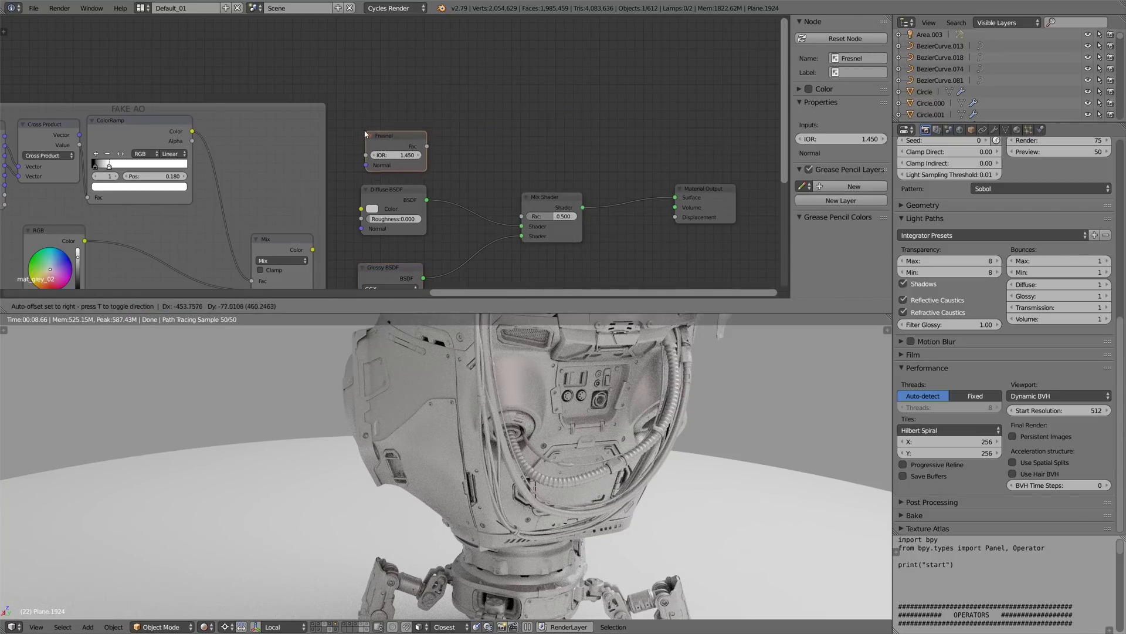
{"action": "left_click", "coordinate": [324, 139]}
{"action": "left_click_drag", "start_coordinate": [425, 147], "coordinate": [521, 216]}
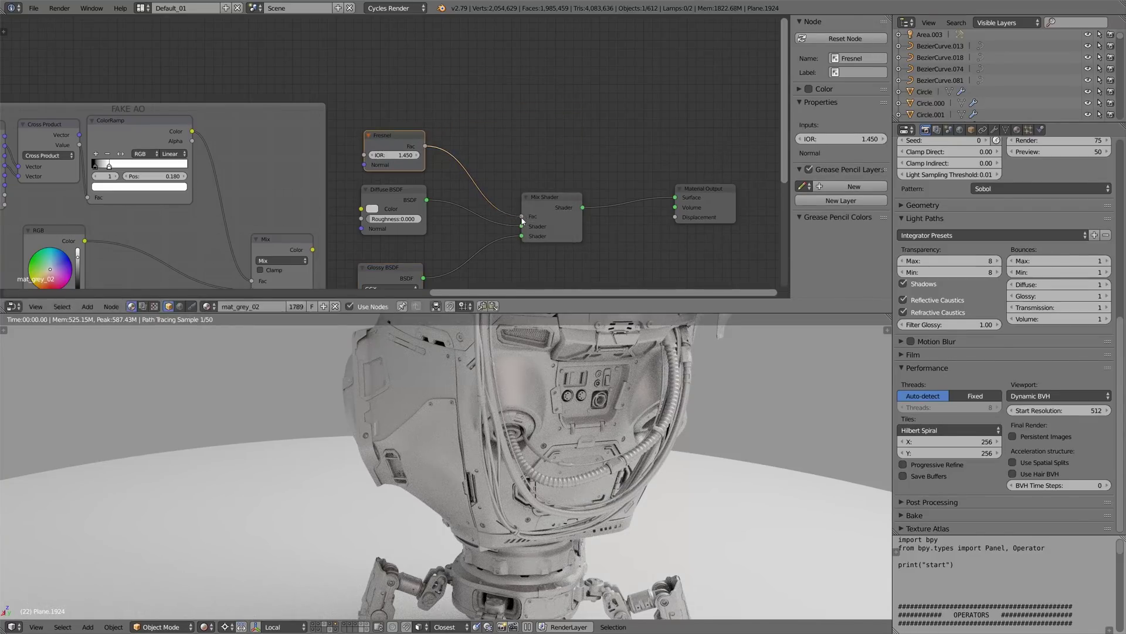
Try the Fresnel node's IOR at 5 and settle on 15.
{"action": "middle_click_drag", "start_coordinate": [438, 227], "coordinate": [479, 125]}
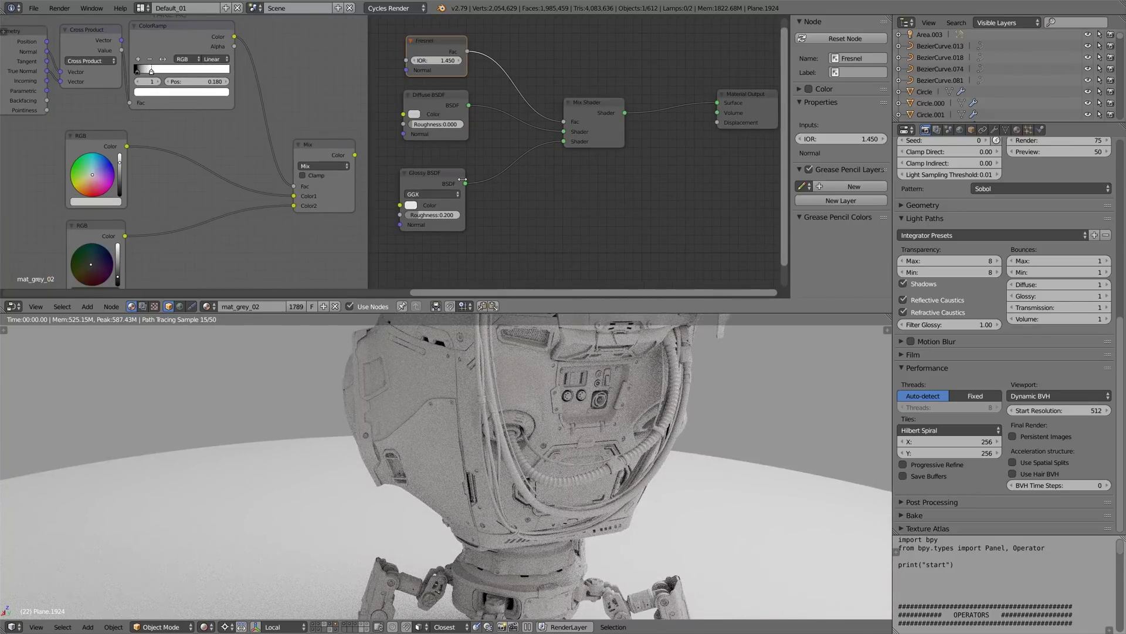
{"action": "left_click", "coordinate": [593, 127]}
{"action": "left_click", "coordinate": [437, 61]}
{"action": "type", "text": "5"}
{"action": "key", "text": "Return"}
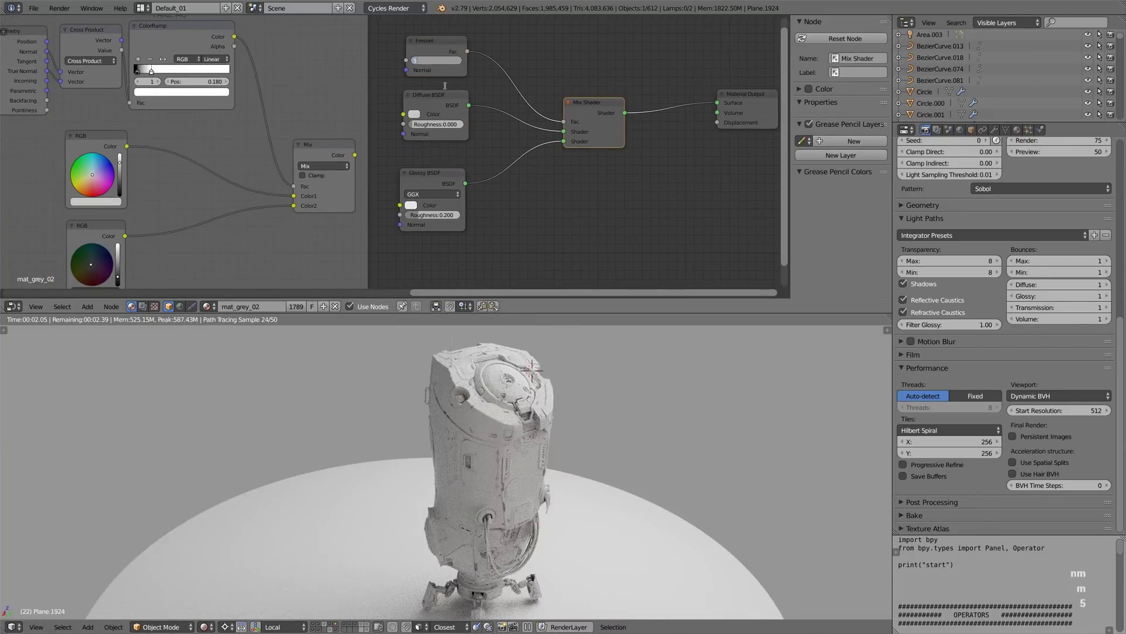
{"action": "left_click", "coordinate": [436, 62]}
{"action": "type", "text": "15"}
{"action": "key", "text": "Return"}
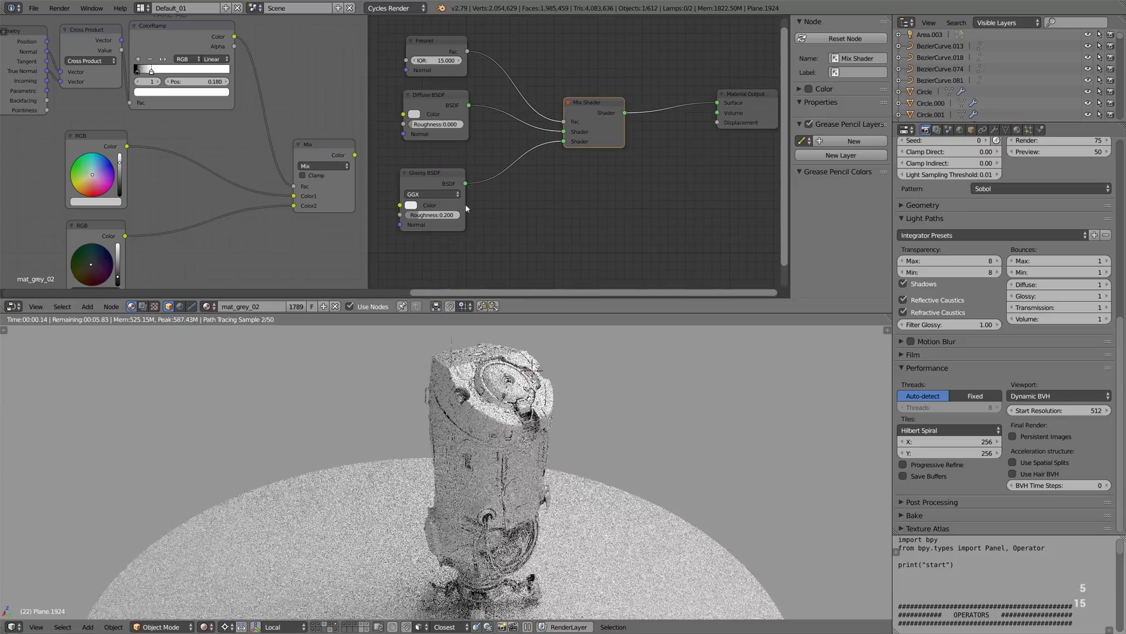
Set the Glossy BSDF's Roughness to 0.1 and inspect the reflections around the robot's body.
{"action": "middle_click_drag", "start_coordinate": [492, 377], "coordinate": [528, 379]}
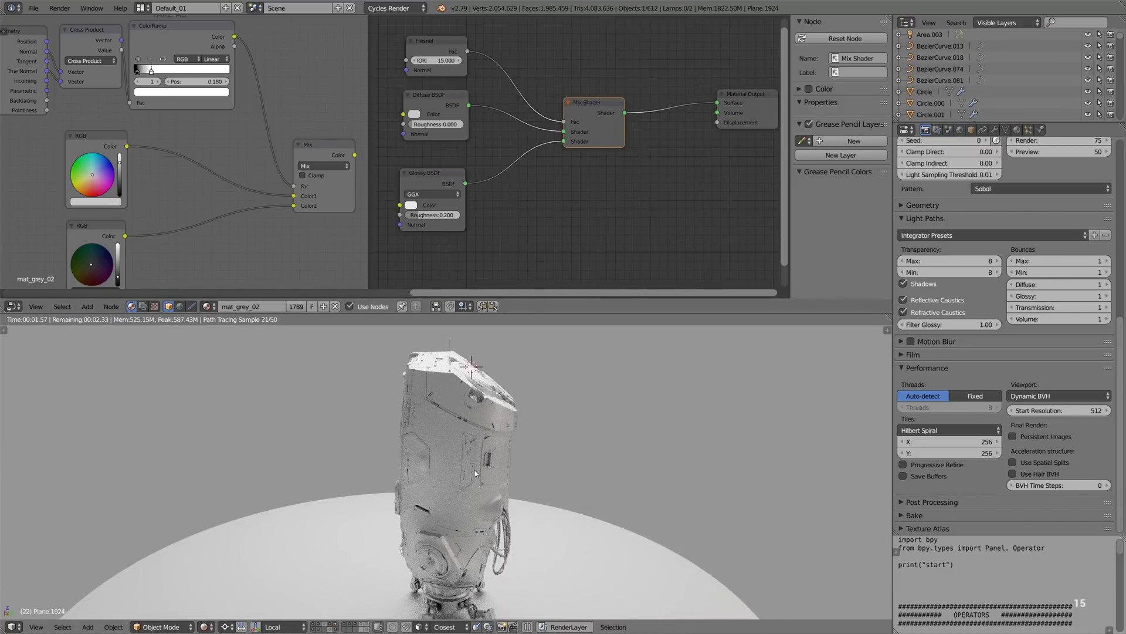
{"action": "middle_click_drag", "start_coordinate": [509, 448], "coordinate": [521, 439]}
{"action": "scroll", "coordinate": [472, 515], "scroll_direction": "up", "scroll_amount": 4}
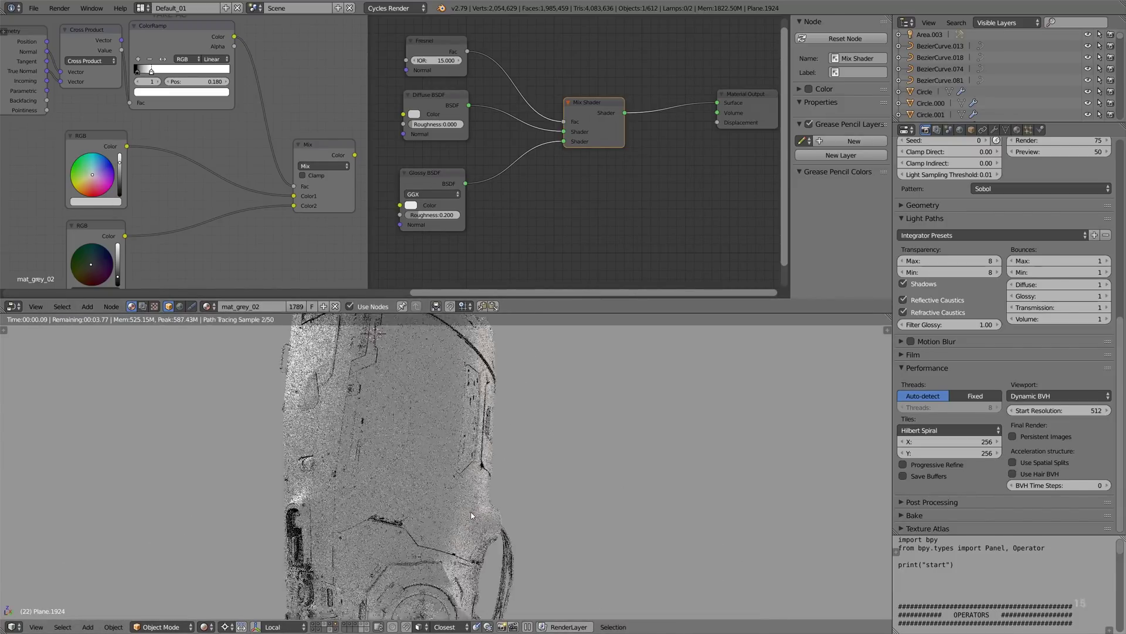
{"action": "left_click", "coordinate": [412, 215]}
{"action": "type", "text": "0."}
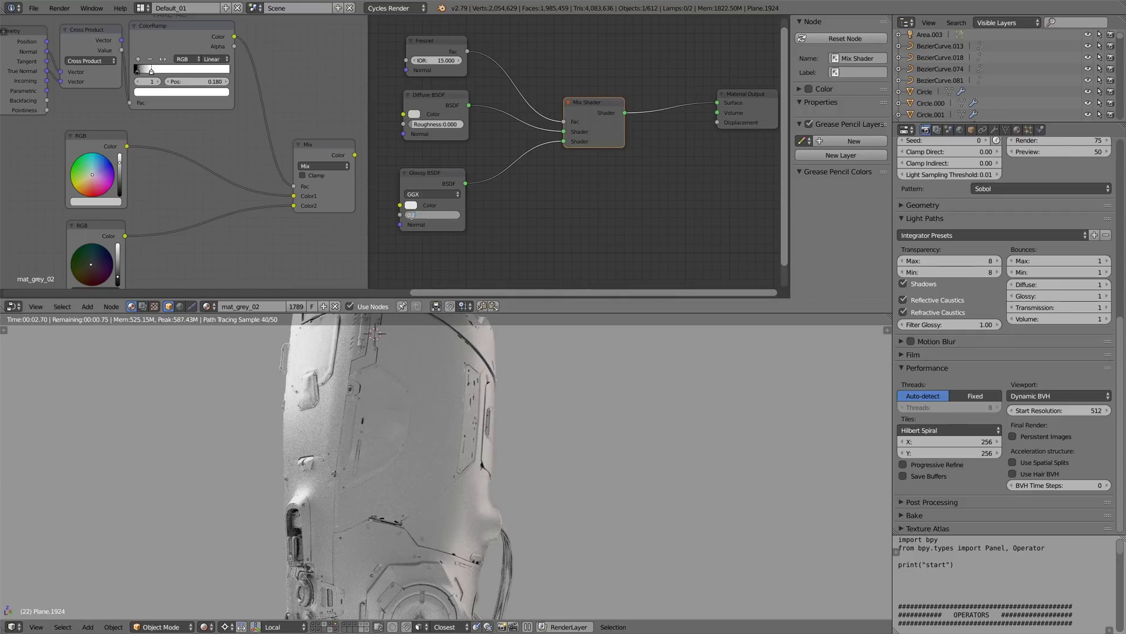
{"action": "type", "text": "1"}
{"action": "key", "text": "Return"}
{"action": "middle_click_drag", "start_coordinate": [425, 425], "coordinate": [448, 390]}
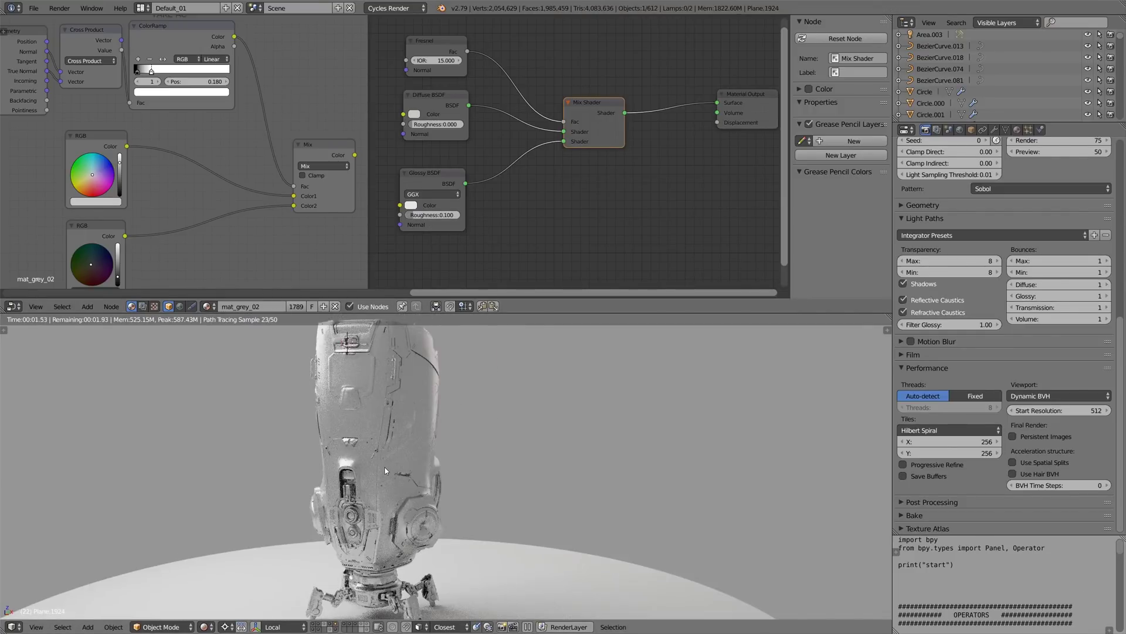
{"action": "key", "text": "KP_6"}
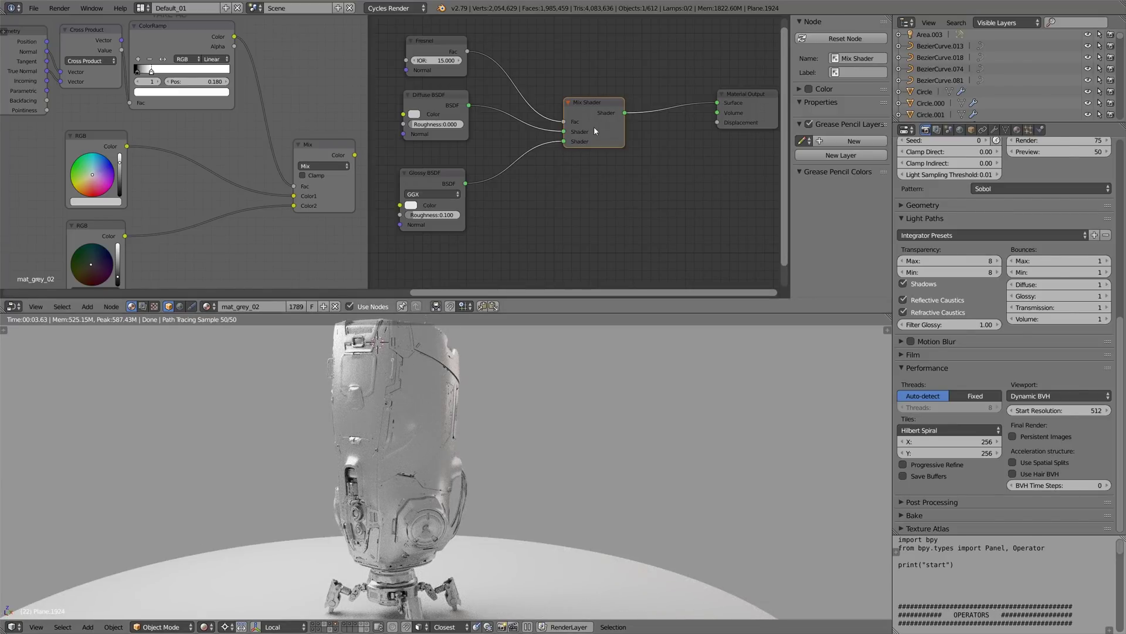
Move the Material Output well away from the Mix Shader and cut the link between them.
{"action": "middle_click_drag", "start_coordinate": [594, 126], "coordinate": [224, 175]}
{"action": "left_click", "coordinate": [385, 159]}
{"action": "key", "text": "g"}
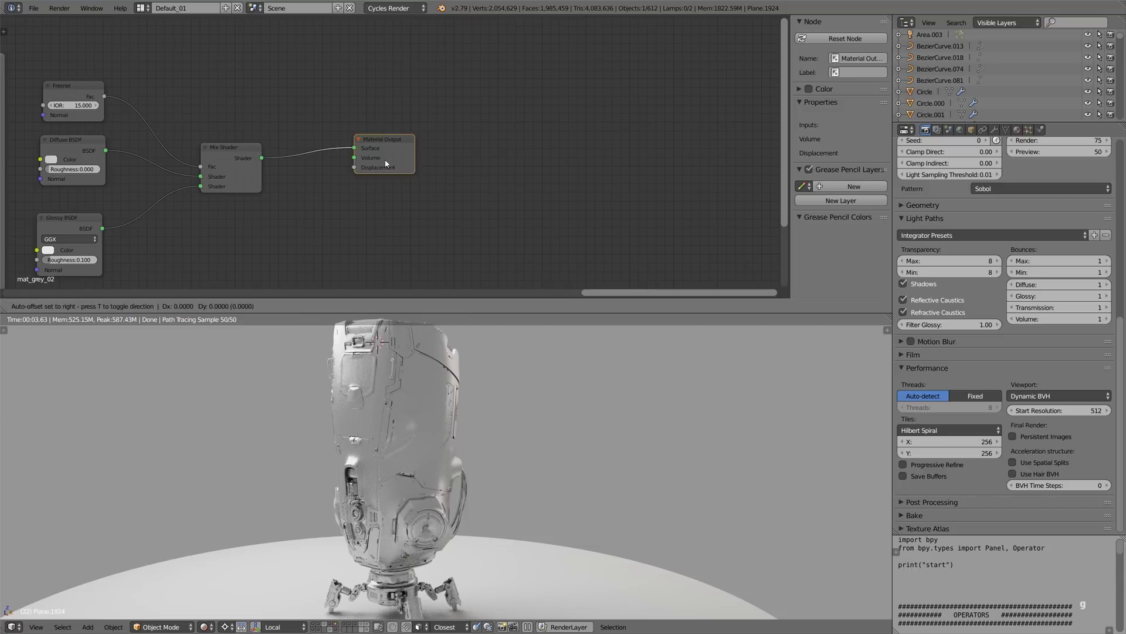
{"action": "left_click", "coordinate": [719, 170]}
{"action": "right_click_drag", "start_coordinate": [571, 147], "coordinate": [572, 174], "text": "ctrl"}
Add an unconnected Principled BSDF between the Mix Shader and the Material Output.
{"action": "key", "text": "shift+a"}
{"action": "mouse_move", "coordinate": [558, 204]}
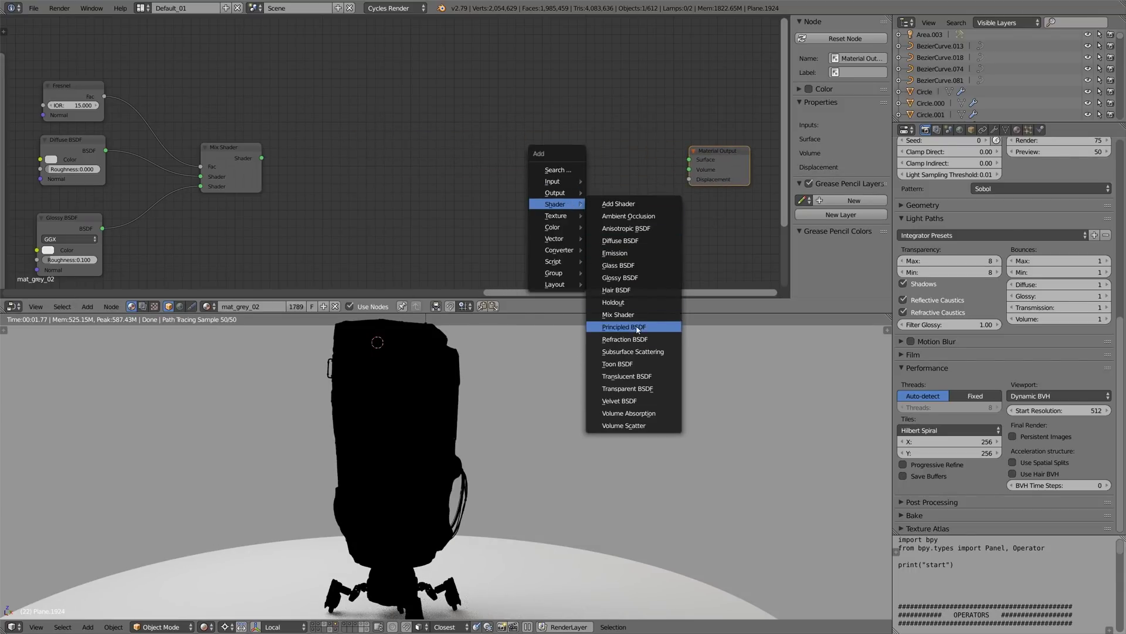
{"action": "left_click", "coordinate": [636, 326]}
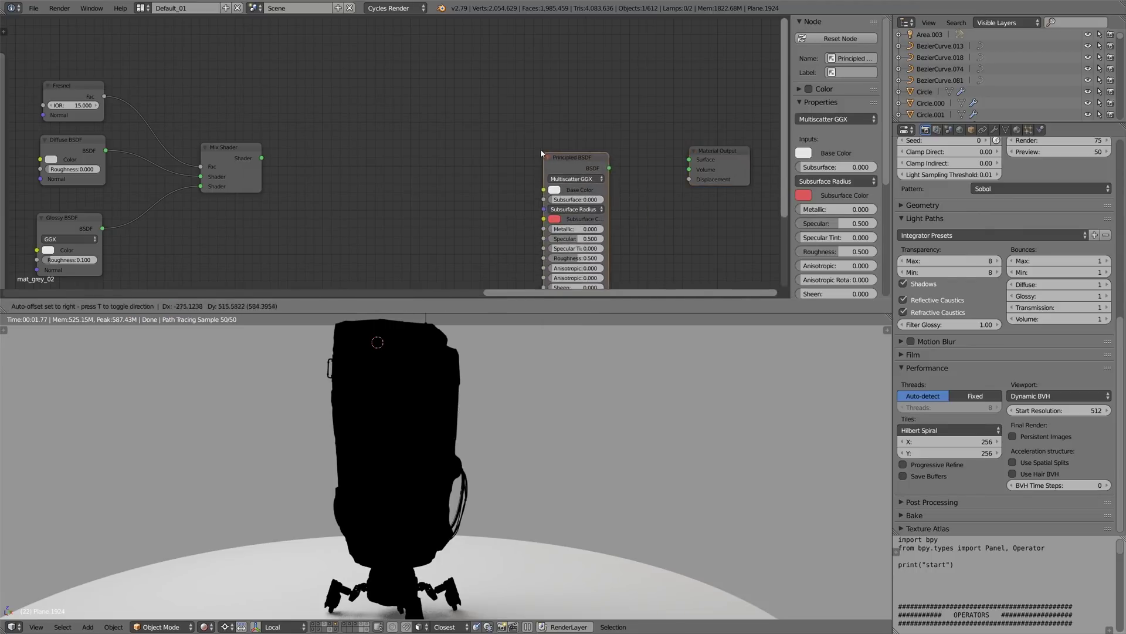
{"action": "left_click", "coordinate": [527, 141]}
{"action": "middle_click_drag", "start_coordinate": [628, 190], "coordinate": [492, 151]}
Examine the robot's black silhouette from several sides, heights and distances.
{"action": "scroll", "coordinate": [405, 431], "scroll_direction": "down", "scroll_amount": 2}
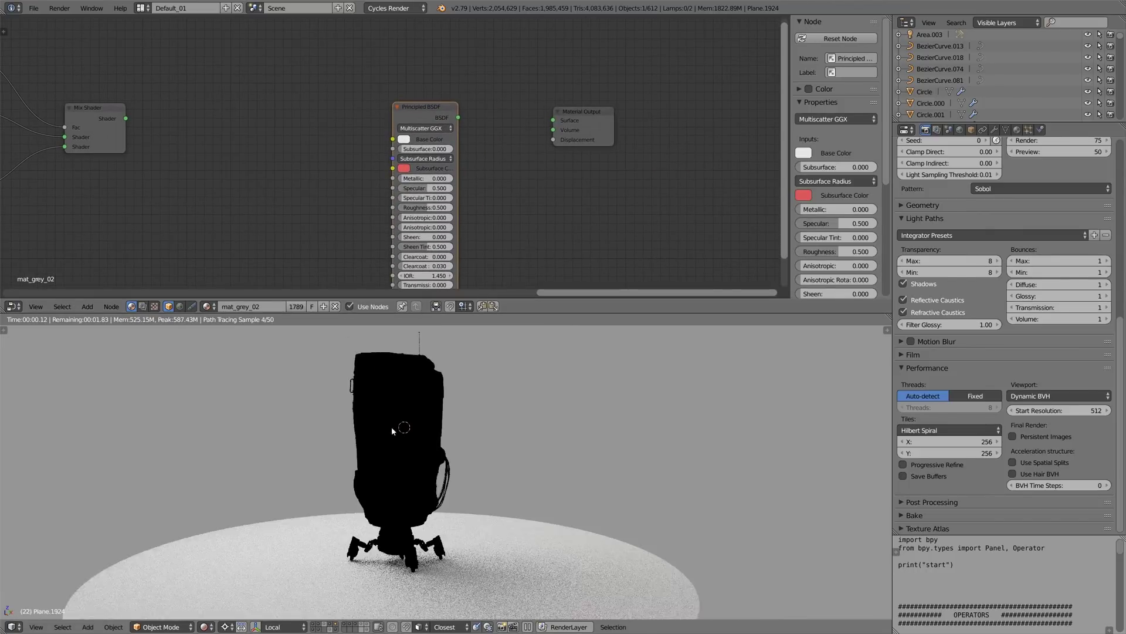
{"action": "middle_click_drag", "start_coordinate": [391, 428], "coordinate": [247, 418]}
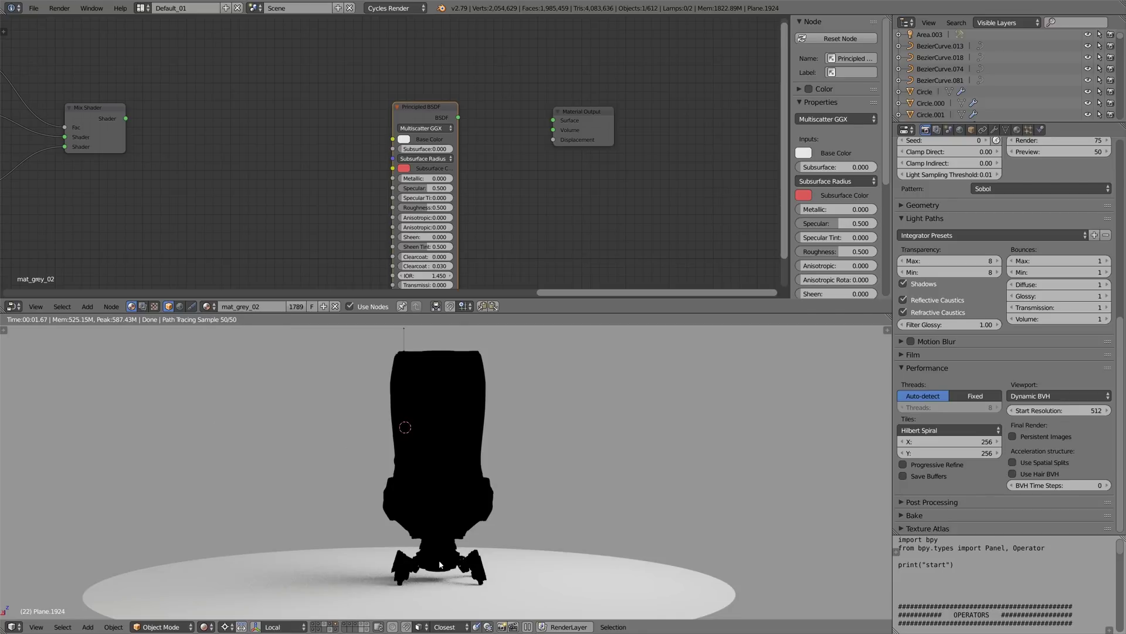
{"action": "middle_click_drag", "start_coordinate": [429, 420], "coordinate": [343, 425]}
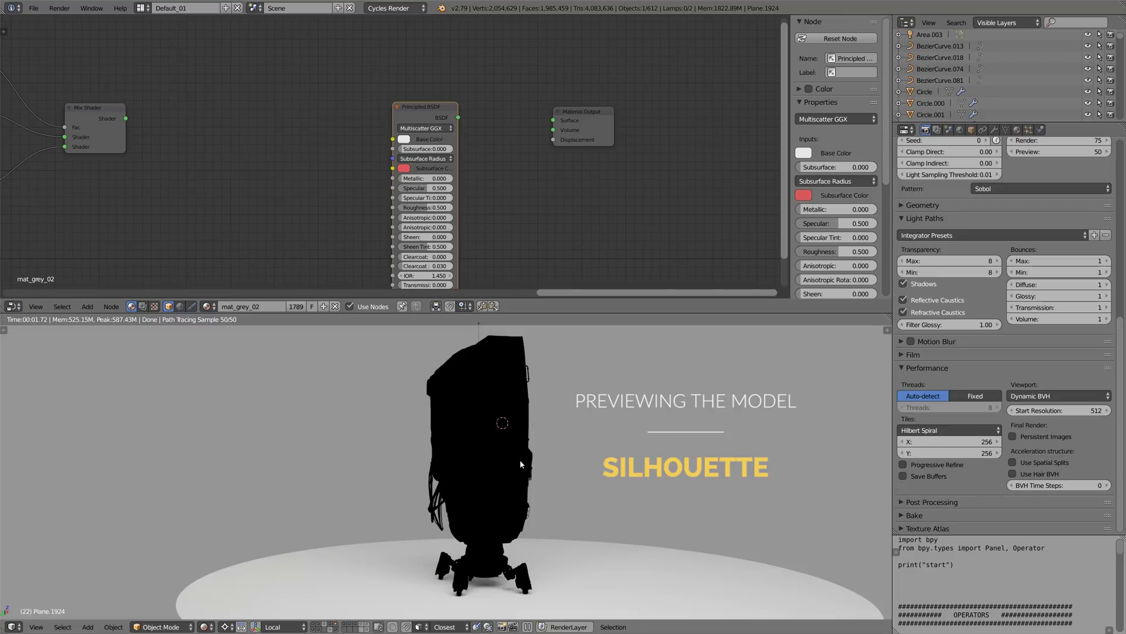
{"action": "middle_click_drag", "start_coordinate": [511, 421], "coordinate": [403, 421]}
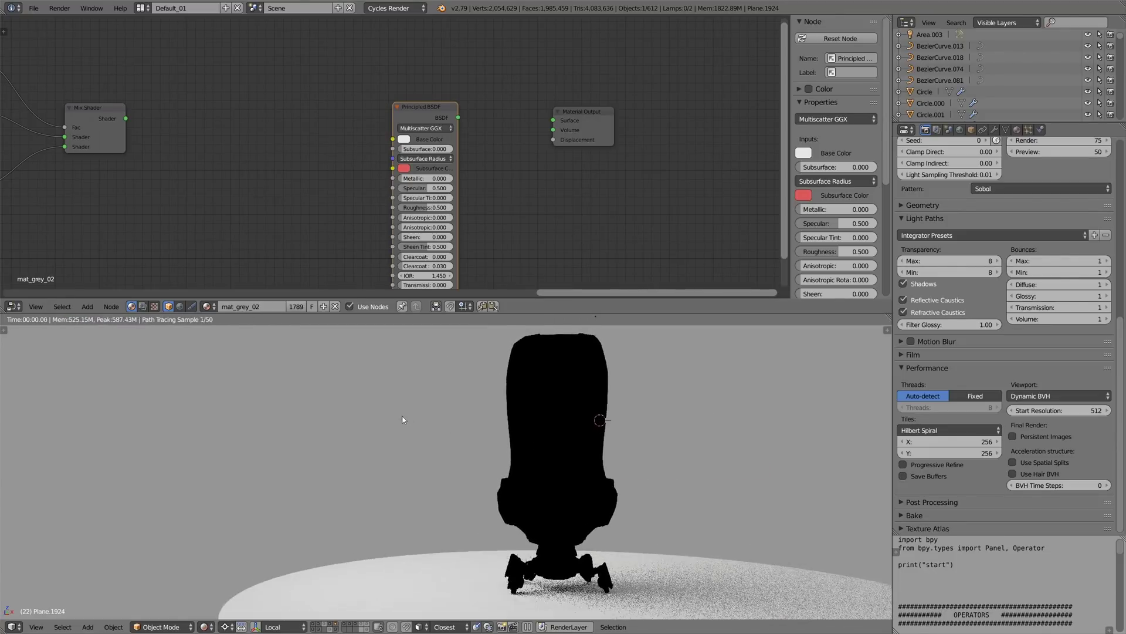
{"action": "middle_click_drag", "start_coordinate": [560, 404], "coordinate": [493, 378]}
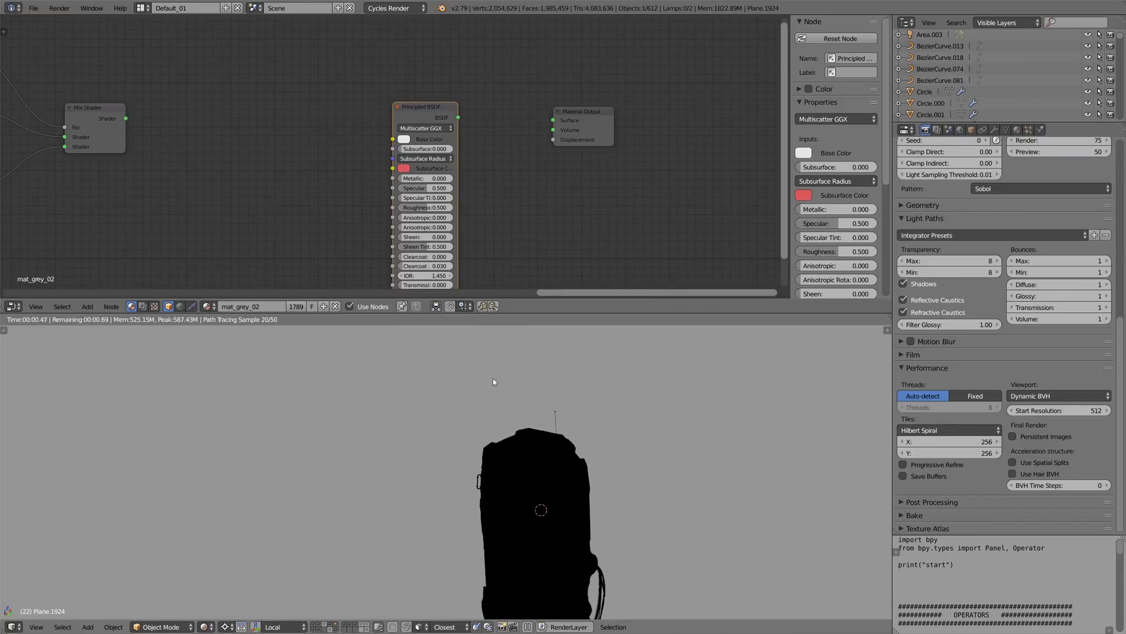
{"action": "middle_click_drag", "start_coordinate": [562, 509], "coordinate": [573, 540]}
{"action": "scroll", "coordinate": [558, 483], "scroll_direction": "down", "scroll_amount": 3}
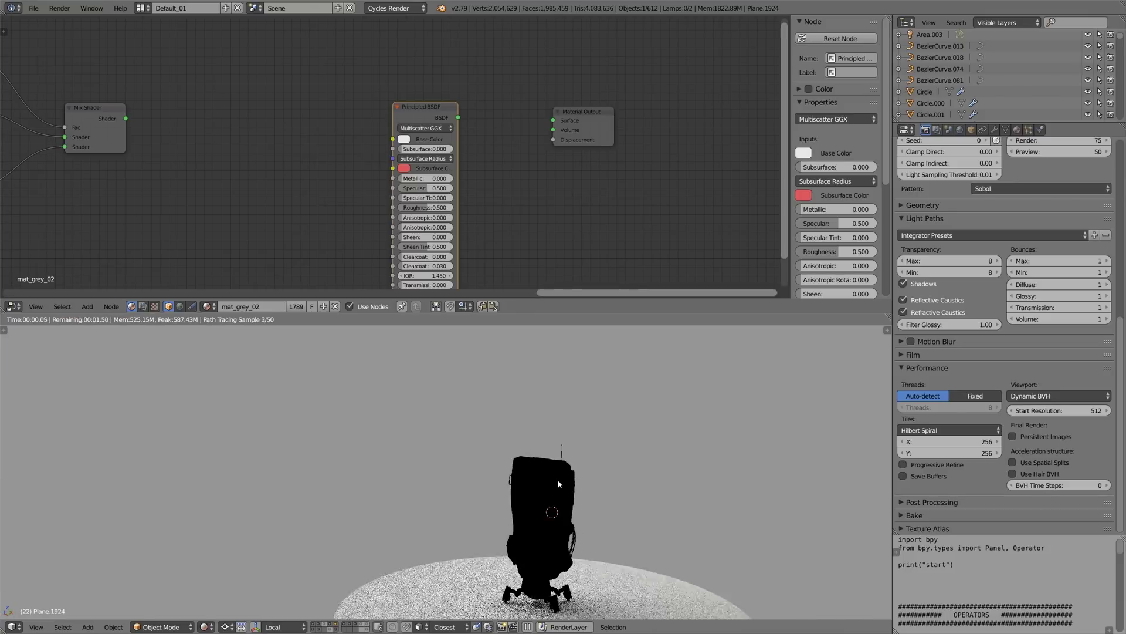
{"action": "middle_click_drag", "start_coordinate": [556, 483], "coordinate": [507, 438], "text": "shift"}
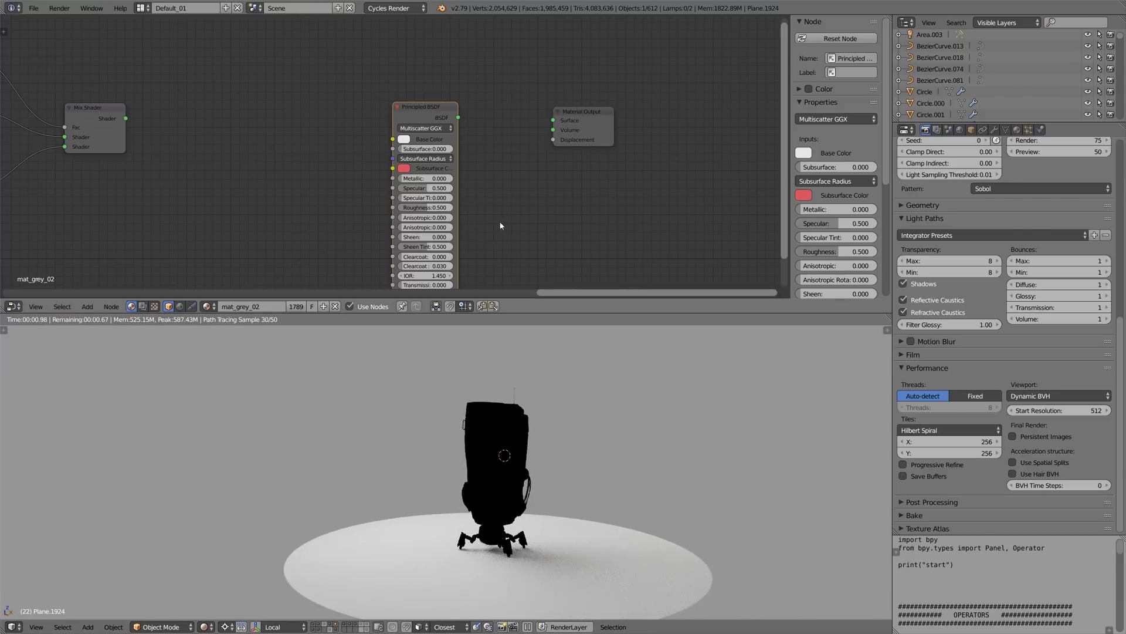
Link the Principled BSDF to the Material Output's Surface and darken its Base Color slightly.
{"action": "left_click_drag", "start_coordinate": [455, 119], "coordinate": [541, 123]}
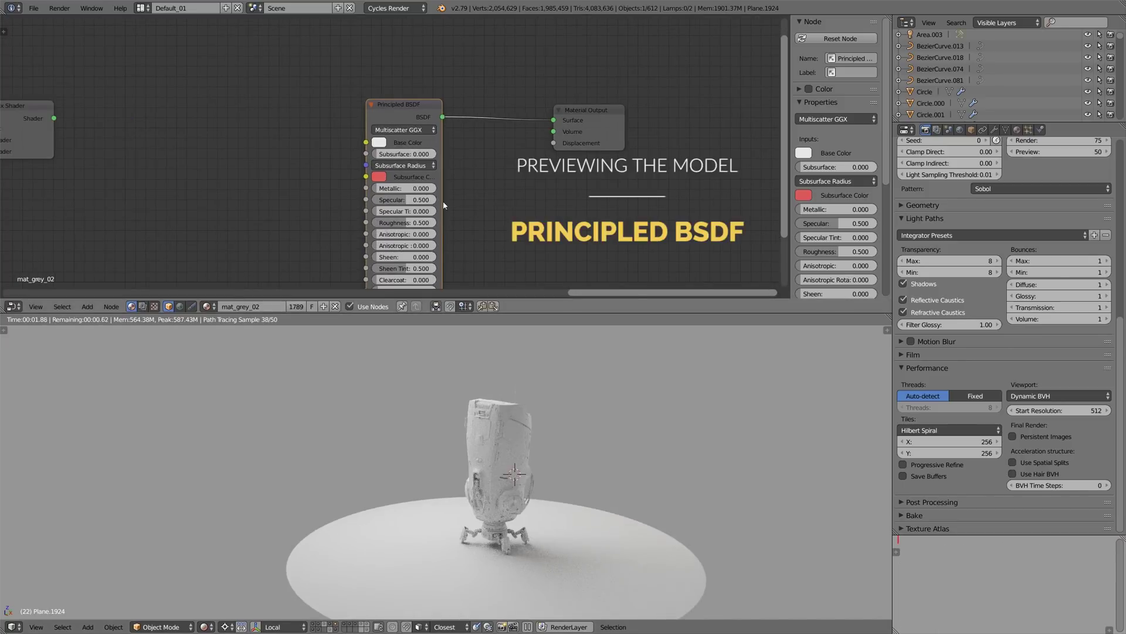
{"action": "scroll", "coordinate": [442, 201], "scroll_direction": "up", "scroll_amount": 8}
{"action": "left_click", "coordinate": [314, 108]}
{"action": "left_click_drag", "start_coordinate": [453, 161], "coordinate": [452, 157]}
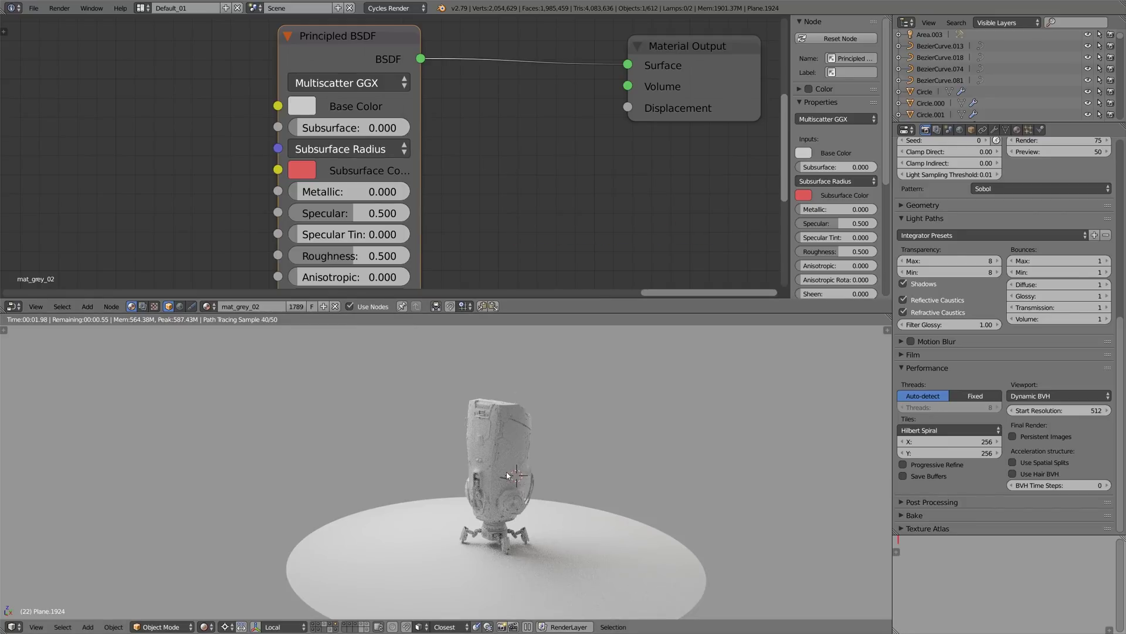
Try the Principled BSDF's Roughness at 0 on the robot and settle on 0.195.
{"action": "scroll", "coordinate": [507, 475], "scroll_direction": "up", "scroll_amount": 3}
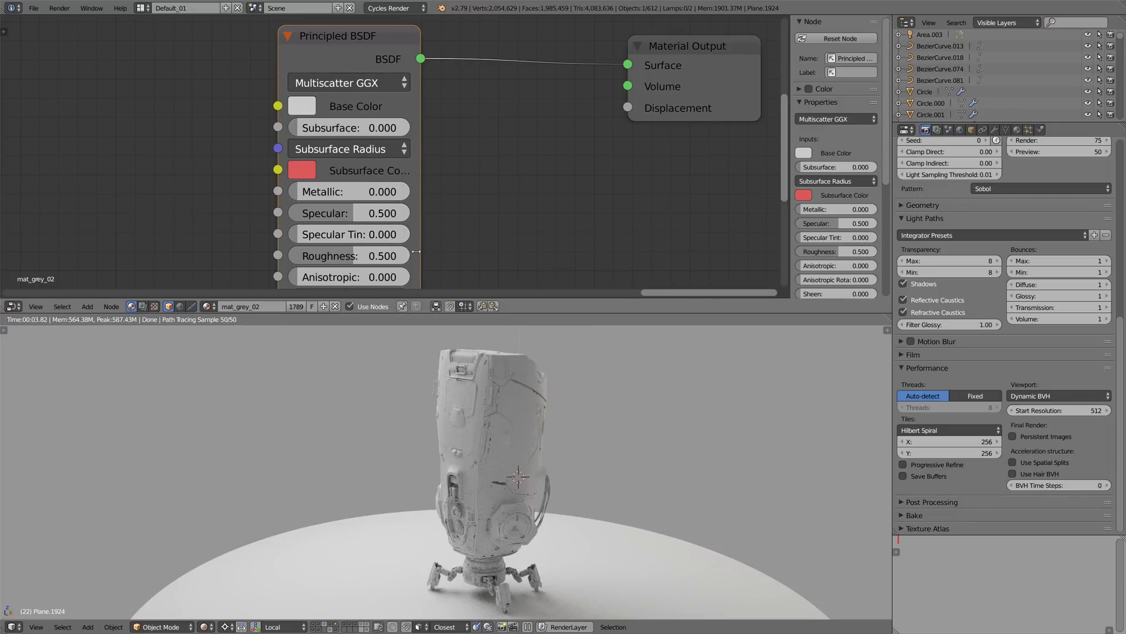
{"action": "left_click_drag", "start_coordinate": [416, 251], "coordinate": [296, 256]}
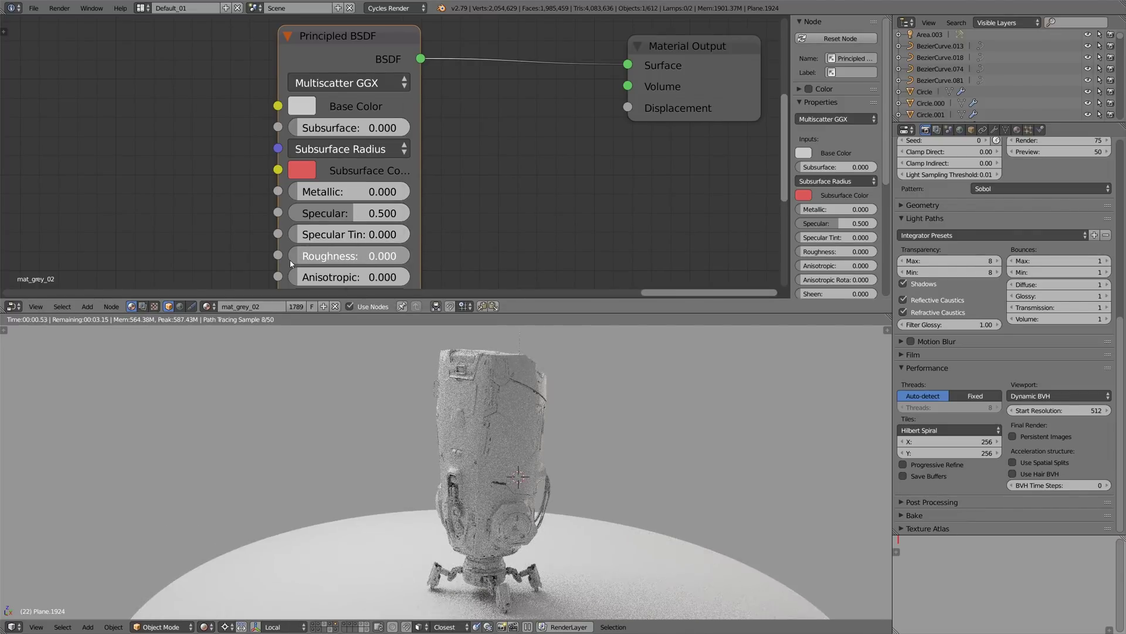
{"action": "middle_click_drag", "start_coordinate": [474, 389], "coordinate": [524, 394]}
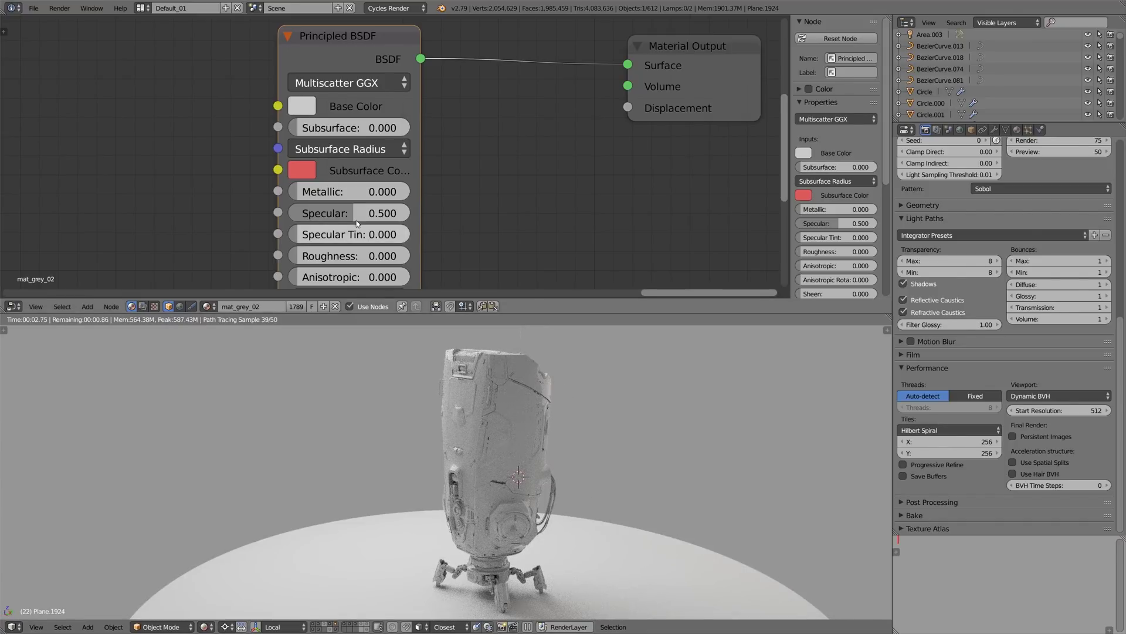
{"action": "left_click_drag", "start_coordinate": [326, 257], "coordinate": [340, 259]}
{"action": "scroll", "coordinate": [368, 228], "scroll_direction": "down", "scroll_amount": 3}
{"action": "middle_click_drag", "start_coordinate": [414, 240], "coordinate": [402, 137]}
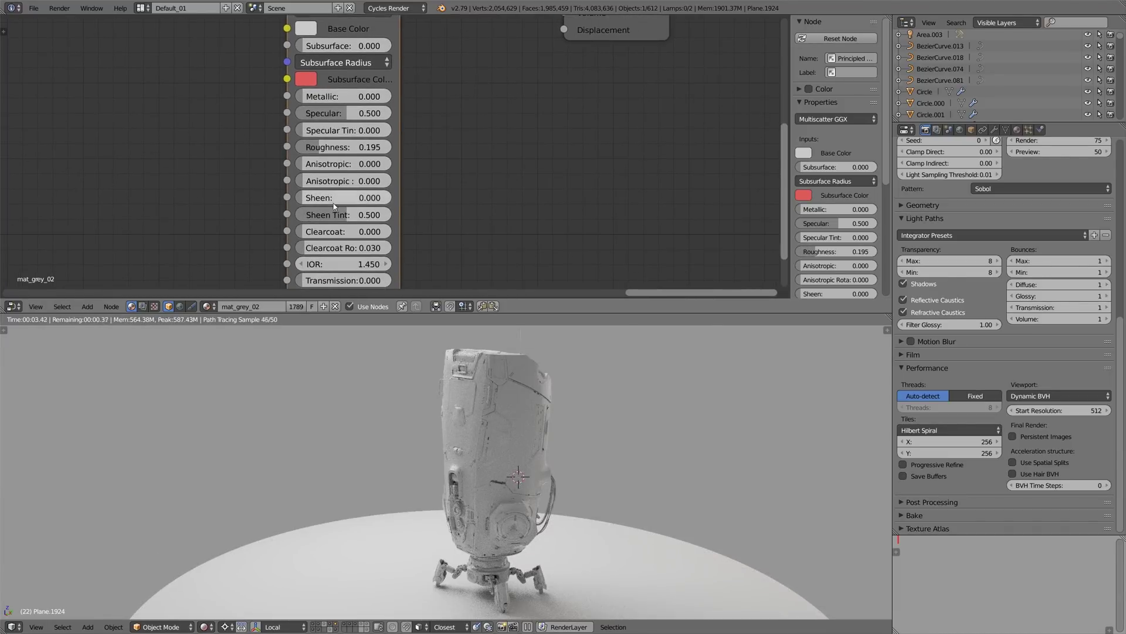
Try the Principled BSDF's Clearcoat at 1 on the robot and return it to 0.
{"action": "middle_click_drag", "start_coordinate": [336, 215], "coordinate": [345, 175]}
{"action": "scroll", "coordinate": [343, 192], "scroll_direction": "up", "scroll_amount": 6}
{"action": "left_click_drag", "start_coordinate": [344, 192], "coordinate": [472, 192]}
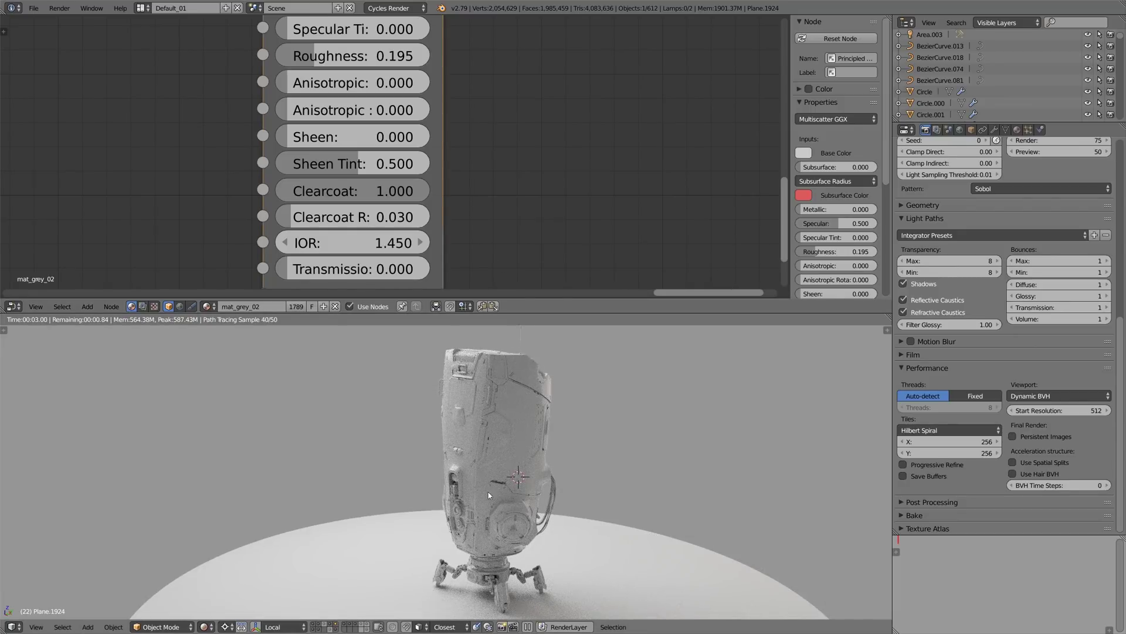
{"action": "middle_click_drag", "start_coordinate": [488, 492], "coordinate": [386, 477]}
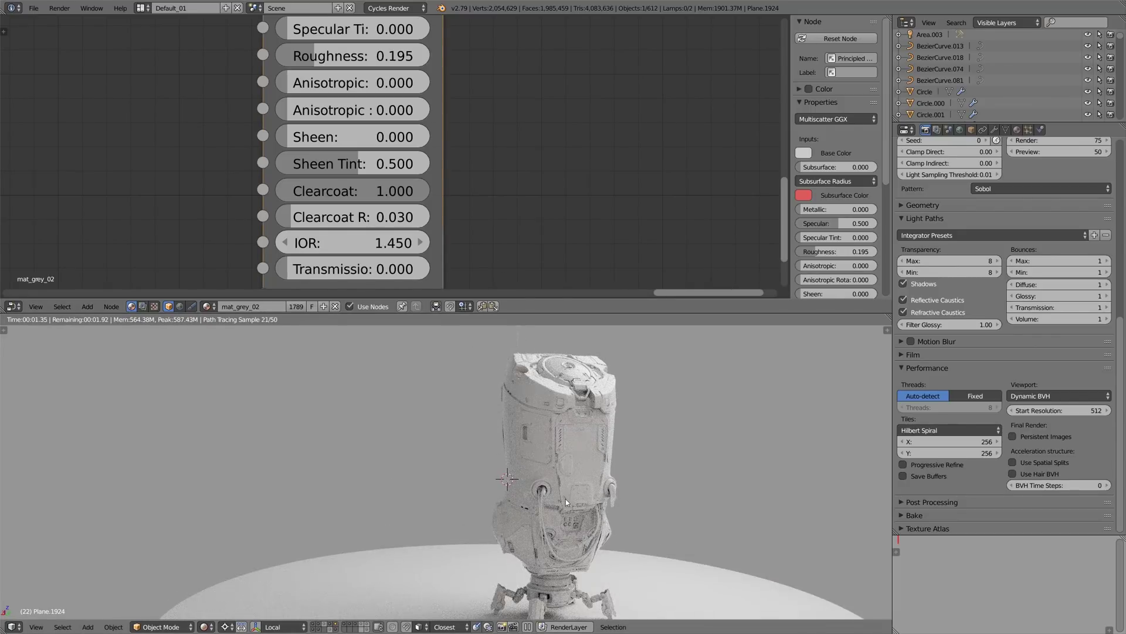
{"action": "left_click_drag", "start_coordinate": [375, 198], "coordinate": [149, 203]}
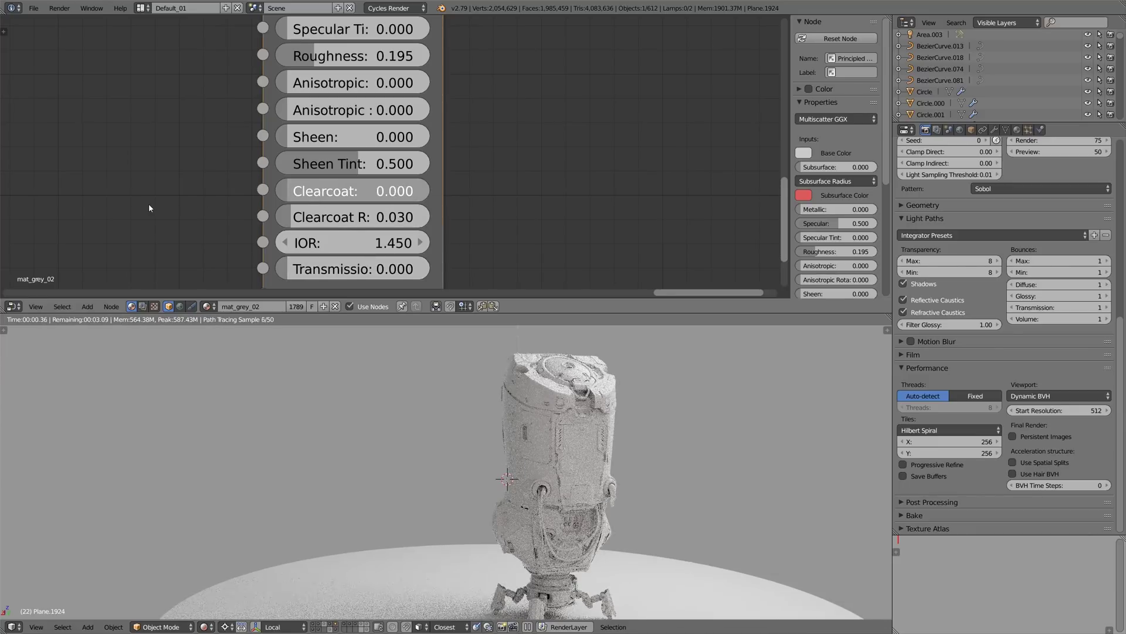
{"action": "middle_click_drag", "start_coordinate": [532, 475], "coordinate": [568, 500]}
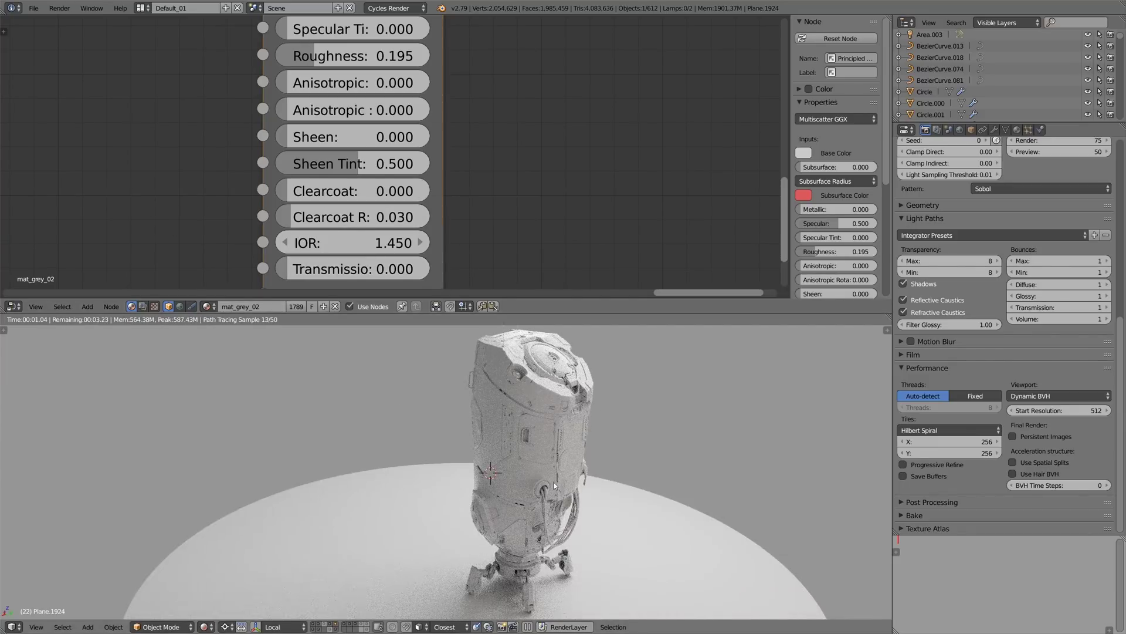
Try the Principled BSDF's Subsurface at 0.526 and examine the robot from another side and distance.
{"action": "scroll", "coordinate": [346, 138], "scroll_direction": "up", "scroll_amount": 8, "text": "shift"}
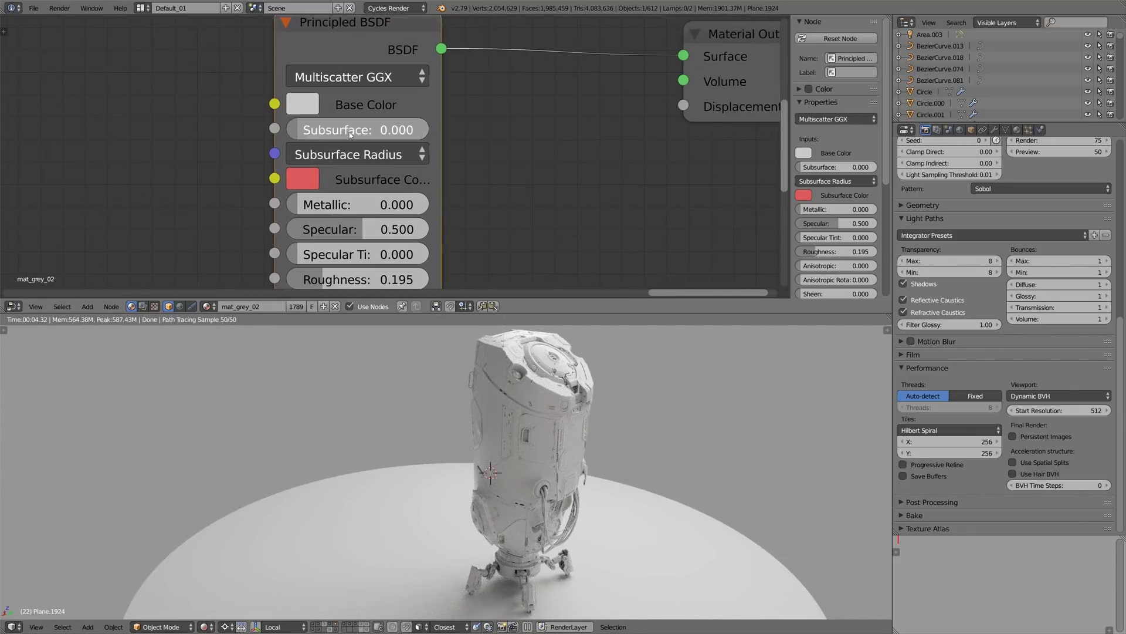
{"action": "left_click_drag", "start_coordinate": [350, 135], "coordinate": [425, 135]}
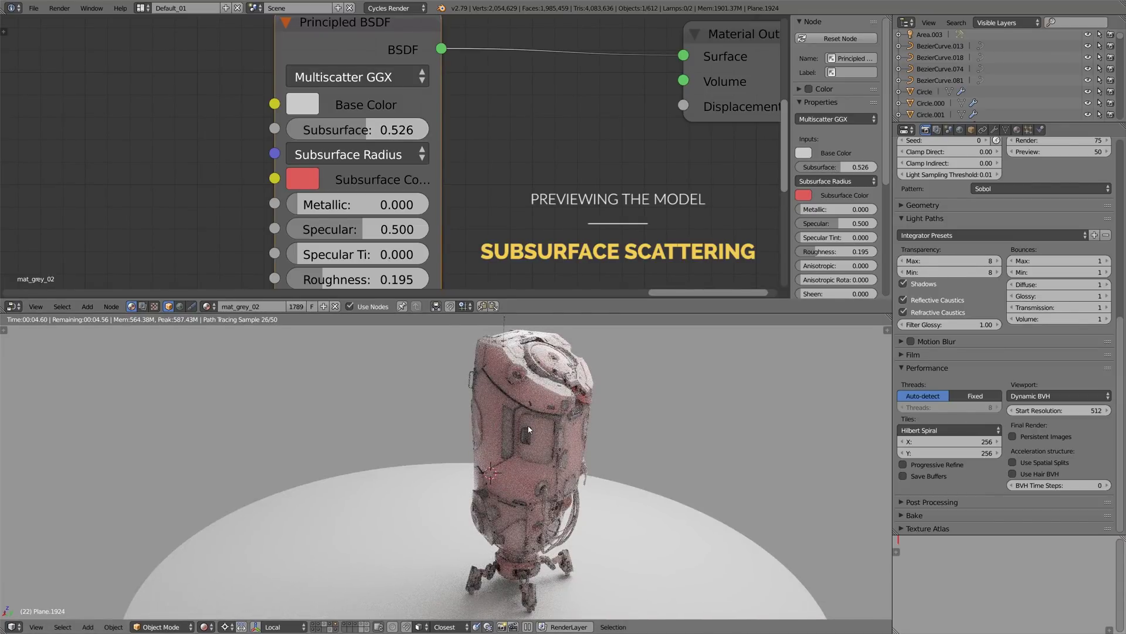
{"action": "mouse_move", "coordinate": [526, 428]}
{"action": "middle_mouse_down"}
{"action": "mouse_move", "coordinate": [536, 447]}
{"action": "mouse_move", "coordinate": [521, 439]}
{"action": "middle_mouse_up"}
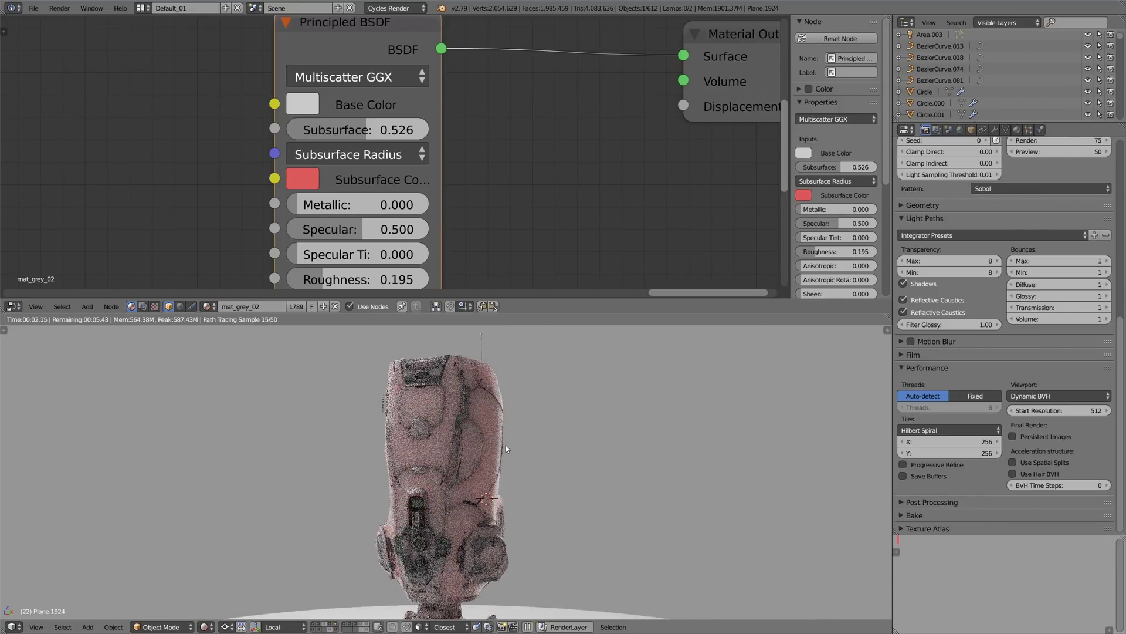
{"action": "scroll", "coordinate": [504, 448], "scroll_direction": "down", "scroll_amount": 2}
{"action": "scroll", "coordinate": [495, 452], "scroll_direction": "up", "scroll_amount": 1}
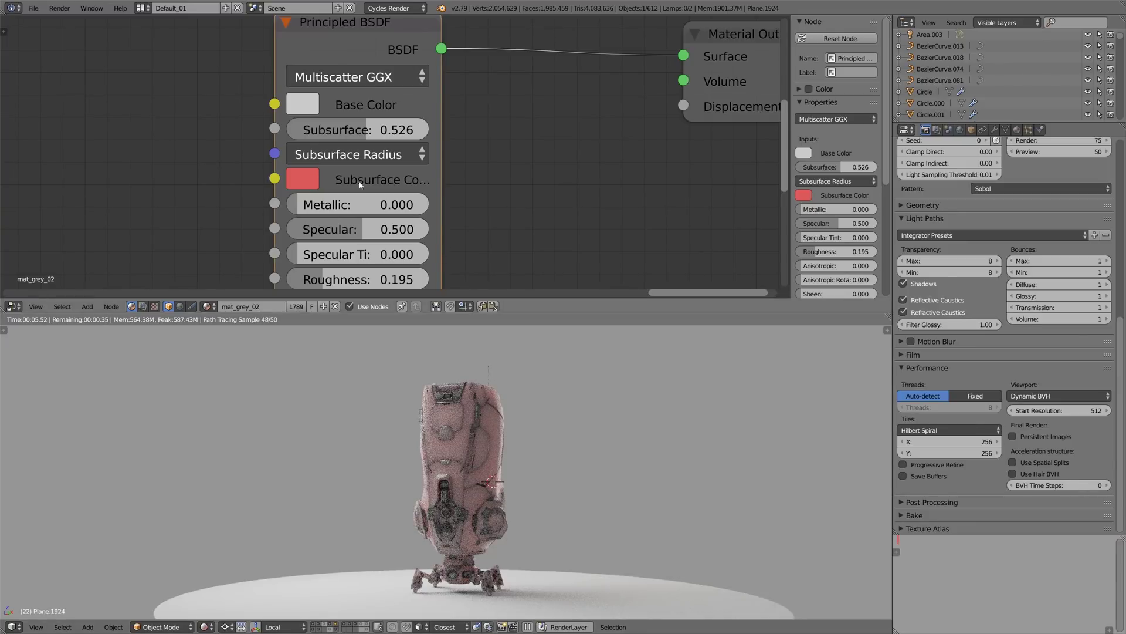
Change the Principled BSDF's Subsurface Color to a neutral near-white and set Subsurface to 0.
{"action": "left_click", "coordinate": [317, 180]}
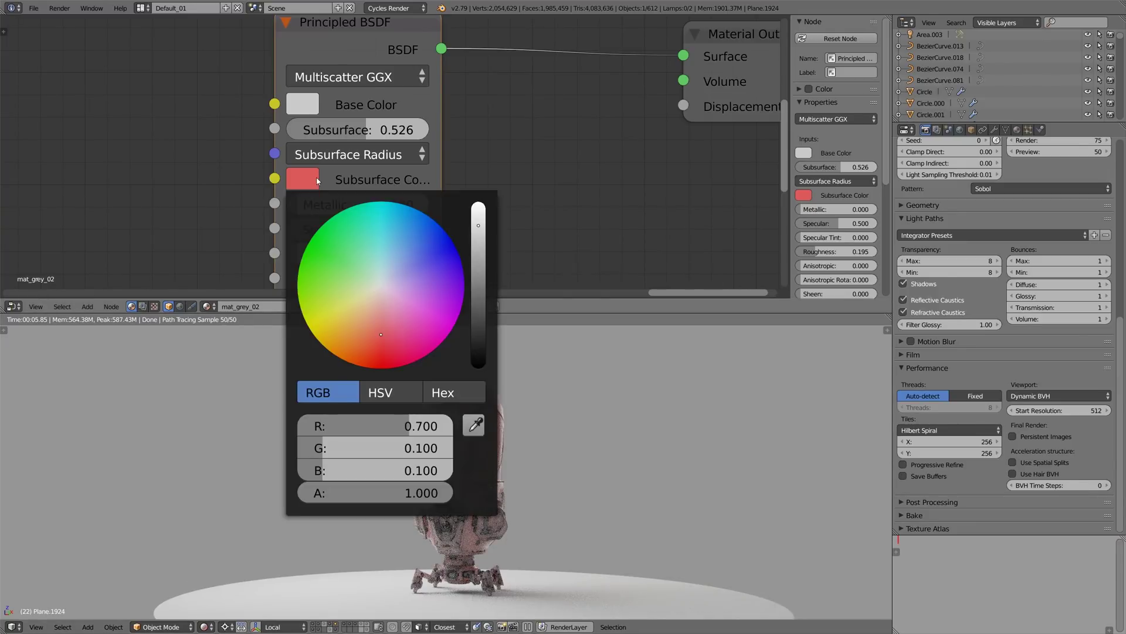
{"action": "left_click", "coordinate": [381, 289]}
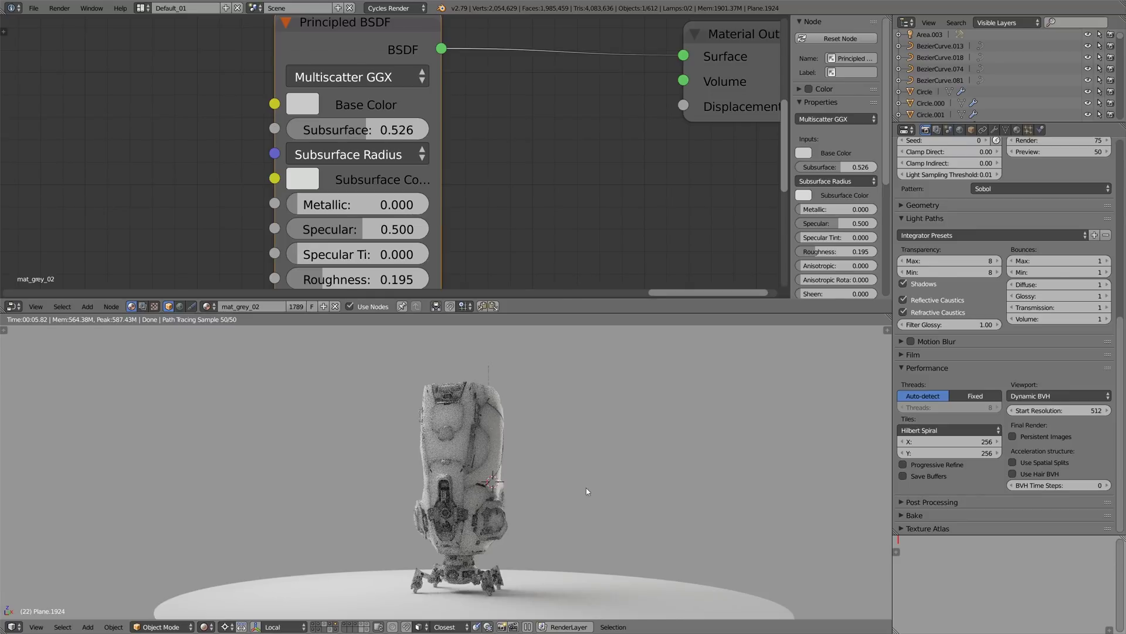
{"action": "left_click_drag", "start_coordinate": [375, 130], "coordinate": [279, 130]}
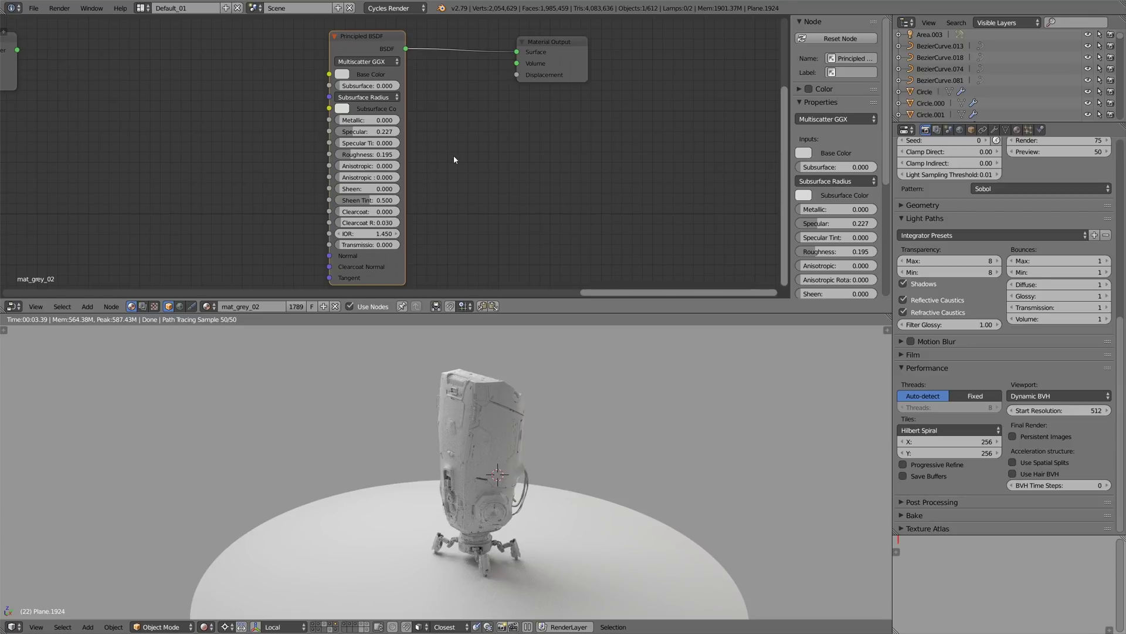
Replace the node editor with a 3D view and move both area lamps to a separate layer, toggling that layer off and on.
{"action": "key", "text": "shift+F5"}
{"action": "right_click", "coordinate": [609, 117]}
{"action": "right_click", "coordinate": [408, 70], "text": "shift"}
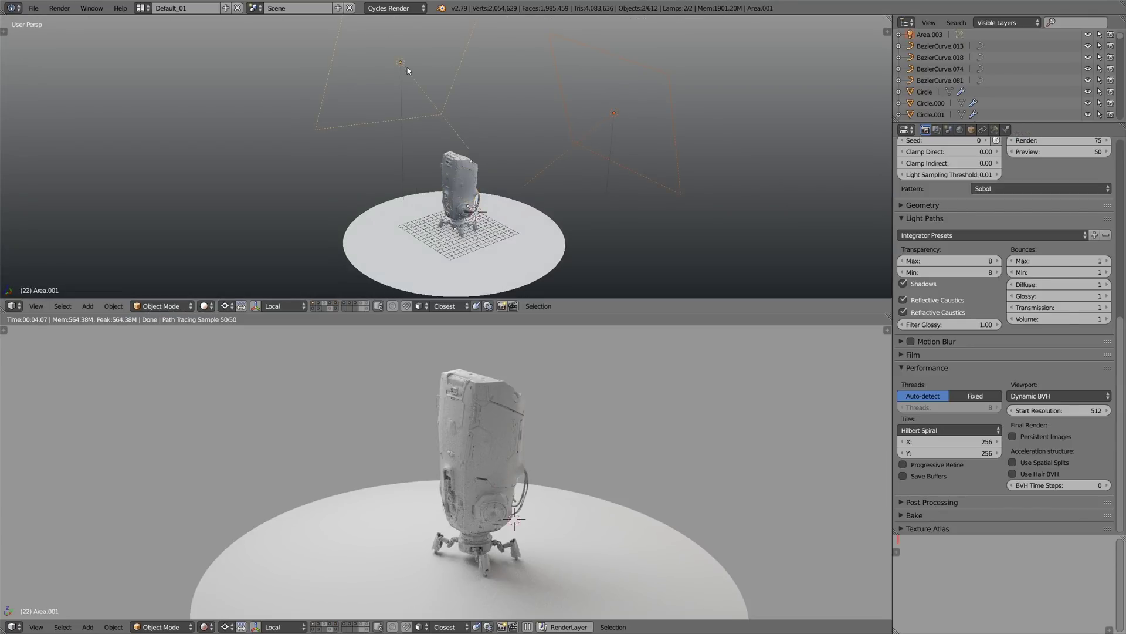
{"action": "key", "text": "m"}
{"action": "left_click", "coordinate": [343, 310]}
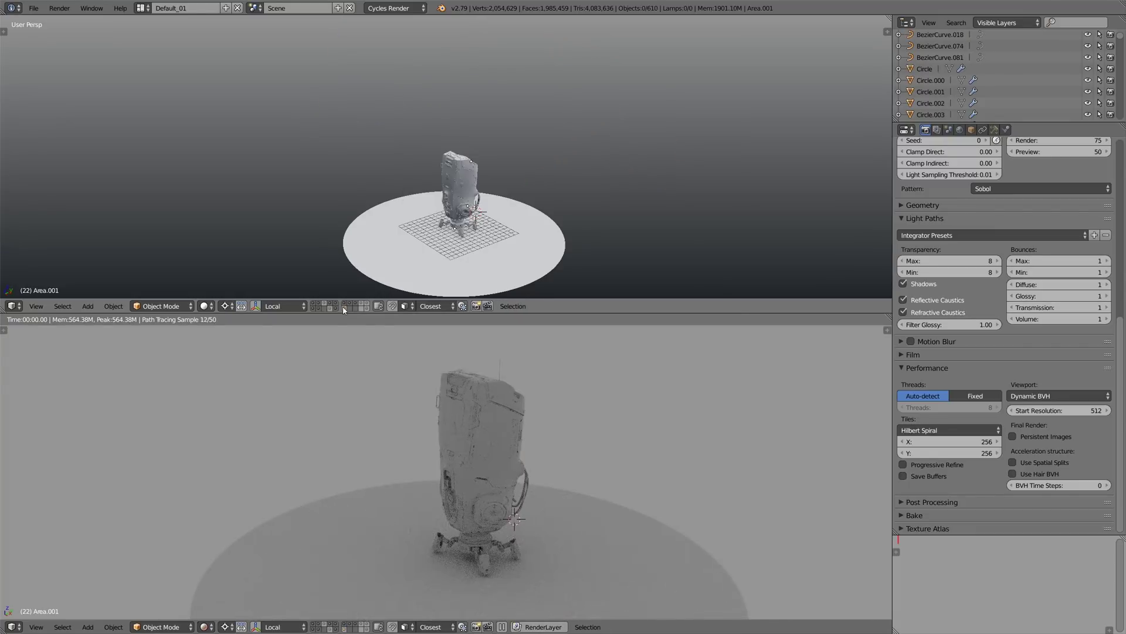
{"action": "left_click", "coordinate": [344, 310], "text": "shift"}
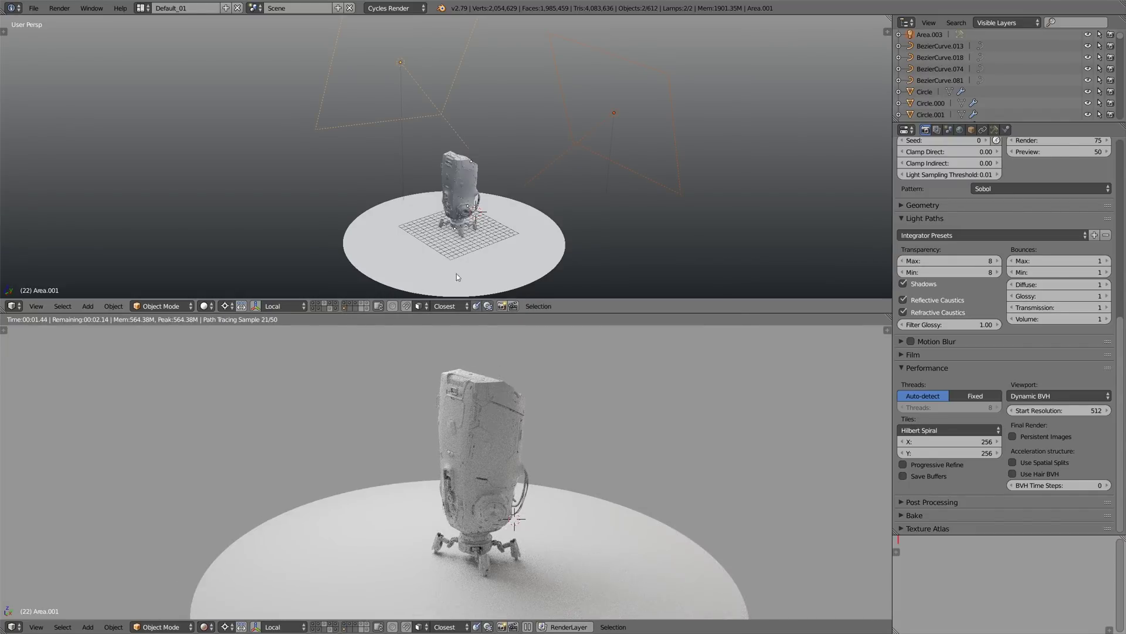
Add a camera at the robot's base, raise it vertically and rotate it about the Z axis.
{"action": "key", "text": "shift+a"}
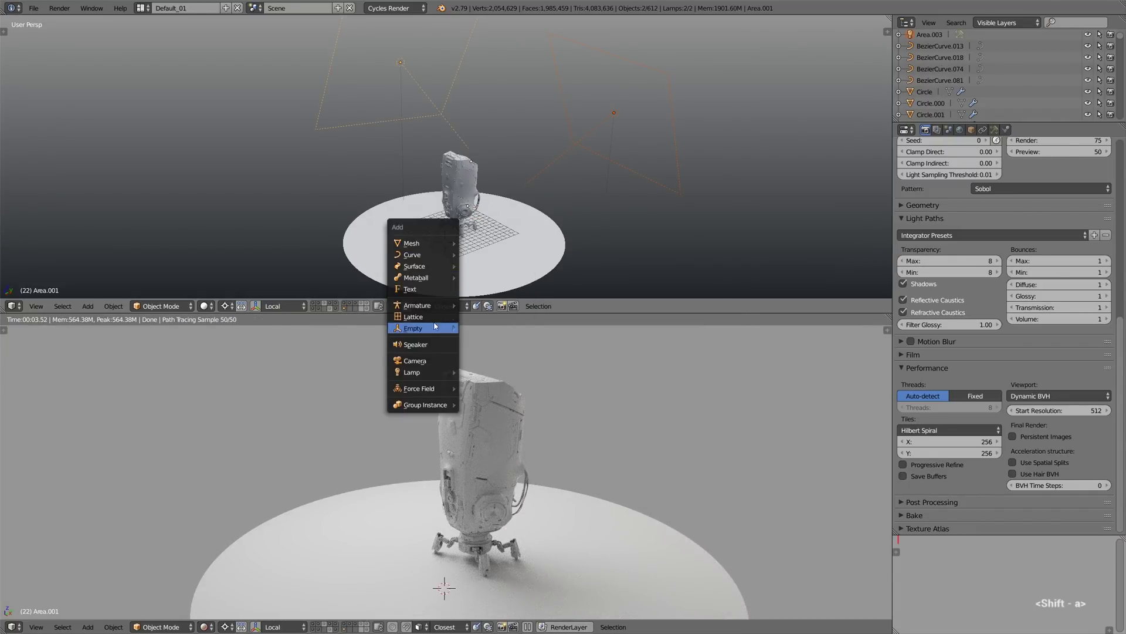
{"action": "left_click", "coordinate": [431, 364]}
{"action": "key", "text": "g"}
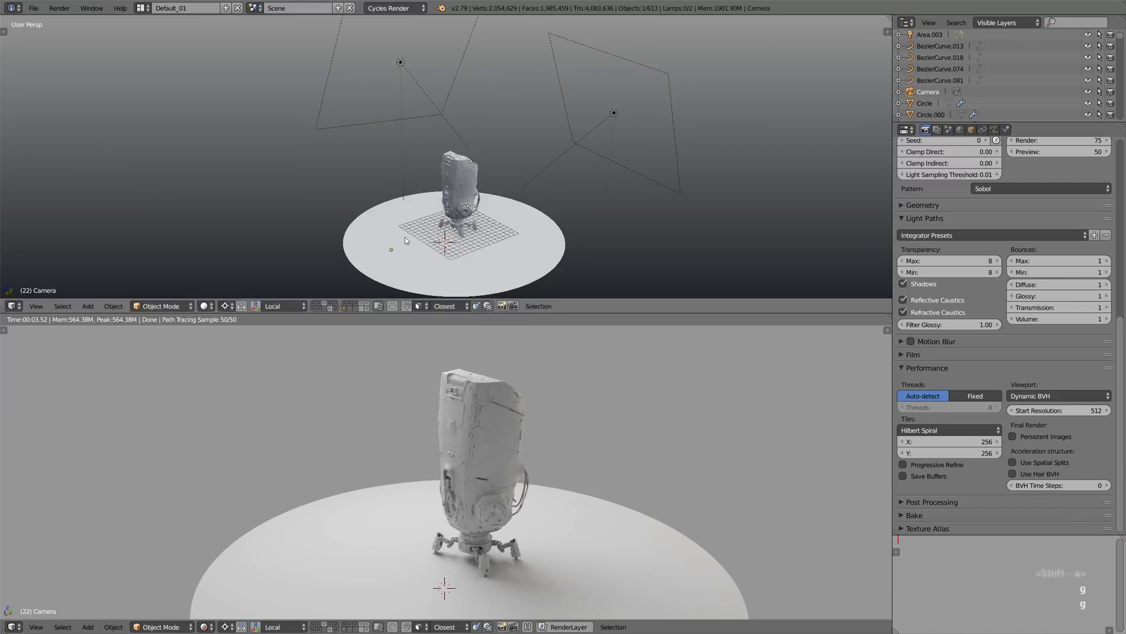
{"action": "key", "text": "z"}
{"action": "key", "text": "r"}
{"action": "key", "text": "z"}
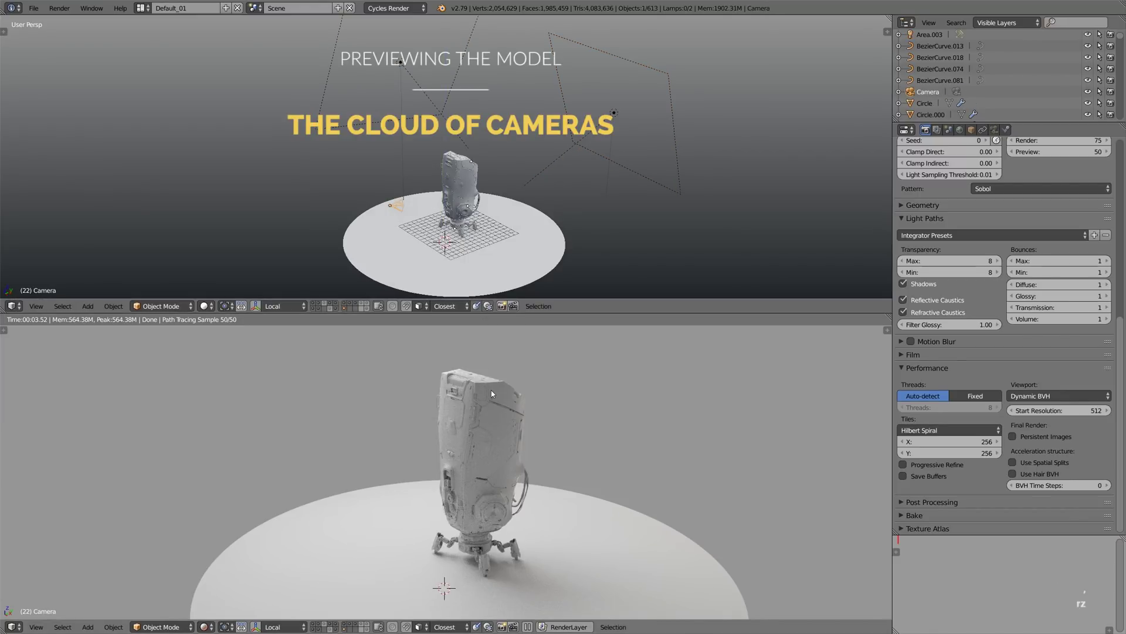
Make the new camera active and fly it backwards until the whole robot is framed.
{"action": "key", "text": "ctrl+KP_0"}
{"action": "key", "text": "shift+f"}
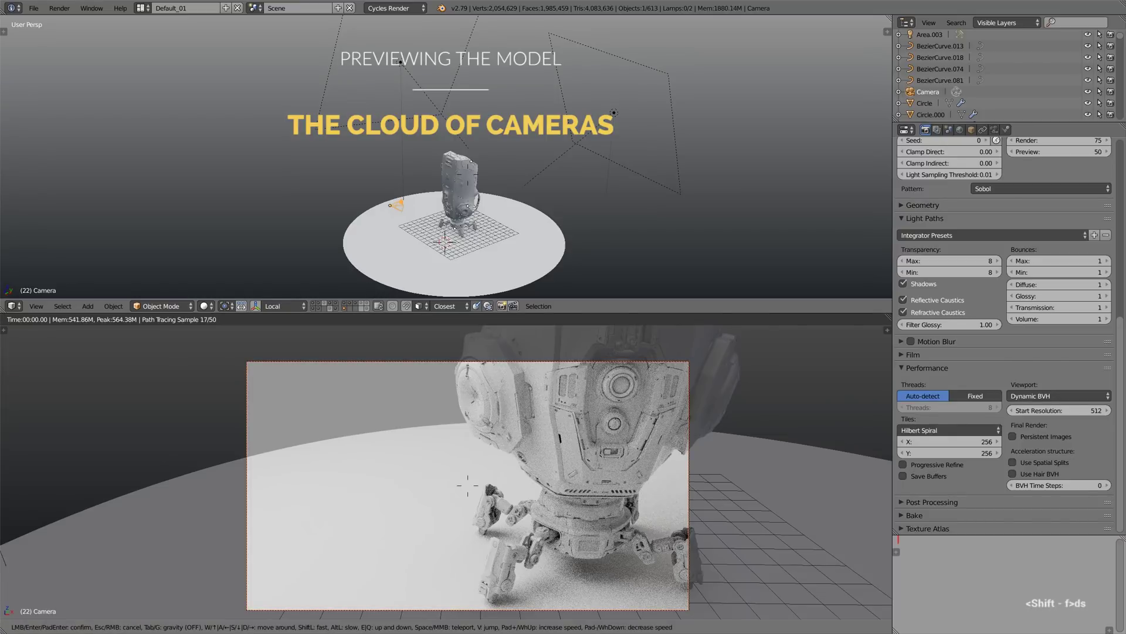
{"action": "key", "text": "a"}
{"action": "left_click", "coordinate": [594, 430]}
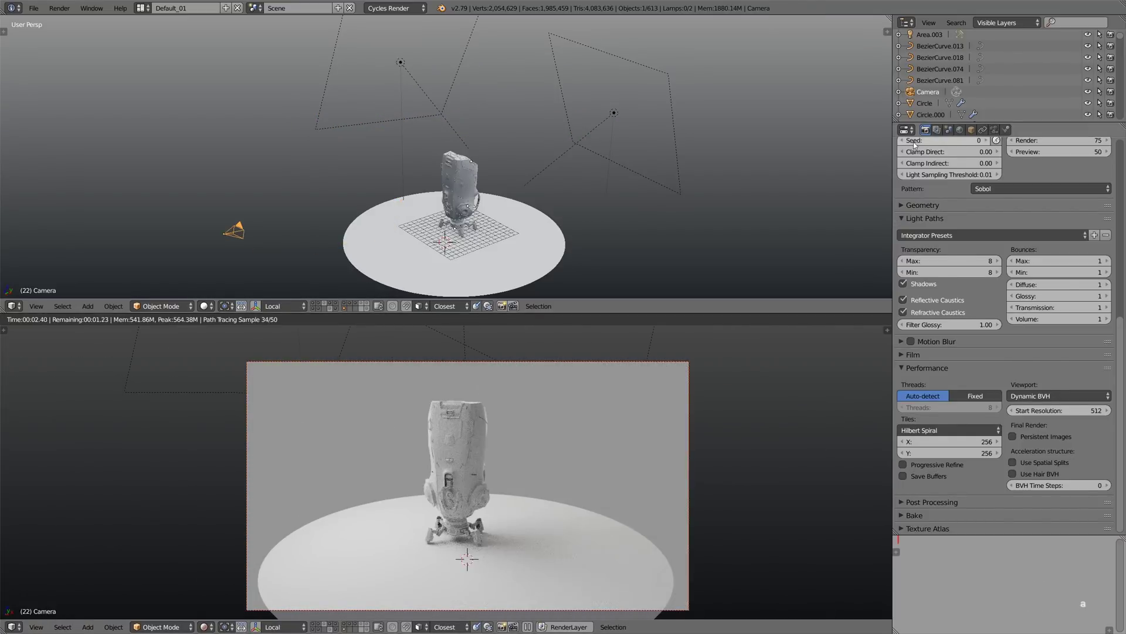
Switch the camera view to textured shading and orbit the camera around the robot using the 3D cursor as pivot, ending at a low angle.
{"action": "scroll", "coordinate": [915, 147], "scroll_direction": "up", "scroll_amount": 12}
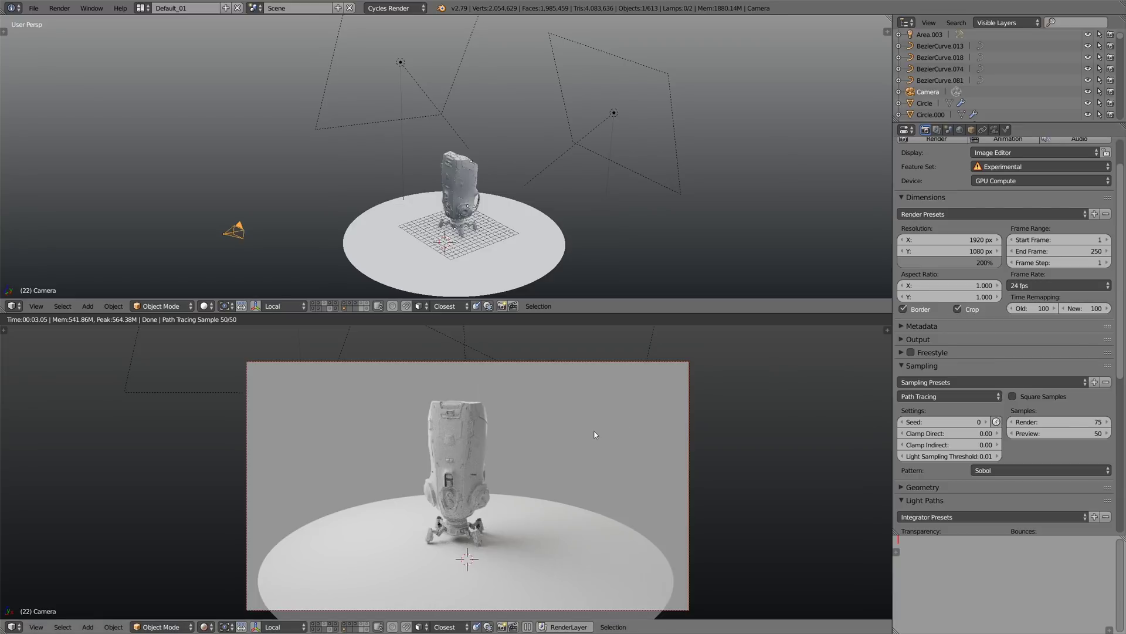
{"action": "key", "text": "alt+z"}
{"action": "left_click", "coordinate": [467, 439]}
{"action": "key", "text": "period"}
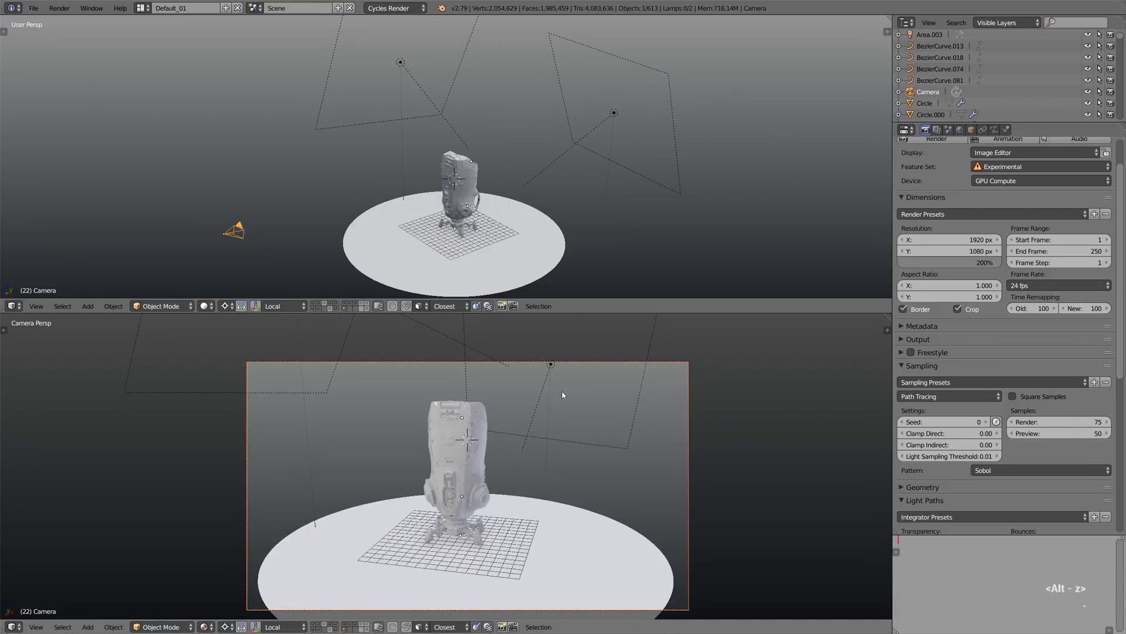
{"action": "key", "text": "r"}
{"action": "key", "text": "z"}
{"action": "left_click", "coordinate": [516, 390]}
{"action": "key", "text": "r"}
{"action": "key", "text": "r"}
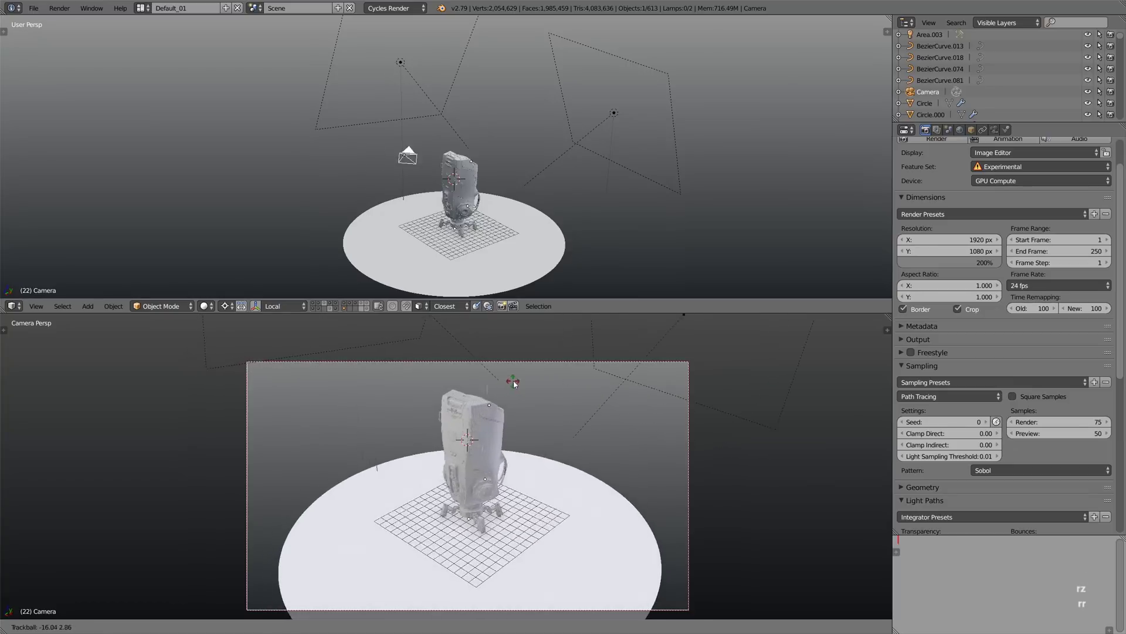
{"action": "left_click", "coordinate": [503, 409]}
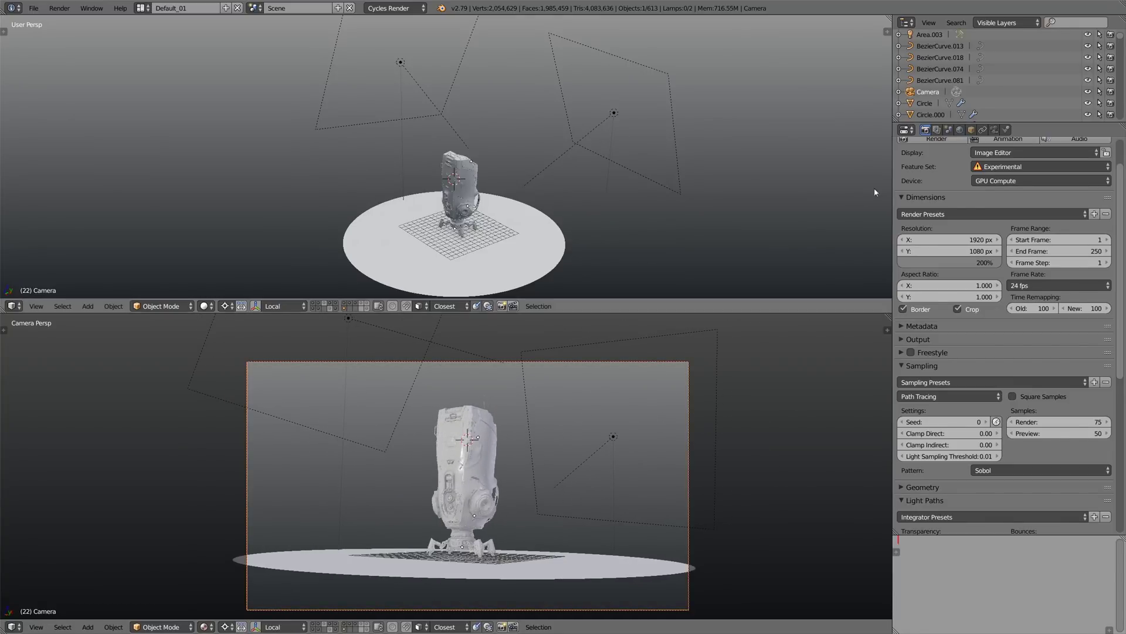
Set the camera's Focal Length to 50 mm and show its view in rendered shading.
{"action": "left_click", "coordinate": [994, 131]}
{"action": "left_click", "coordinate": [956, 214]}
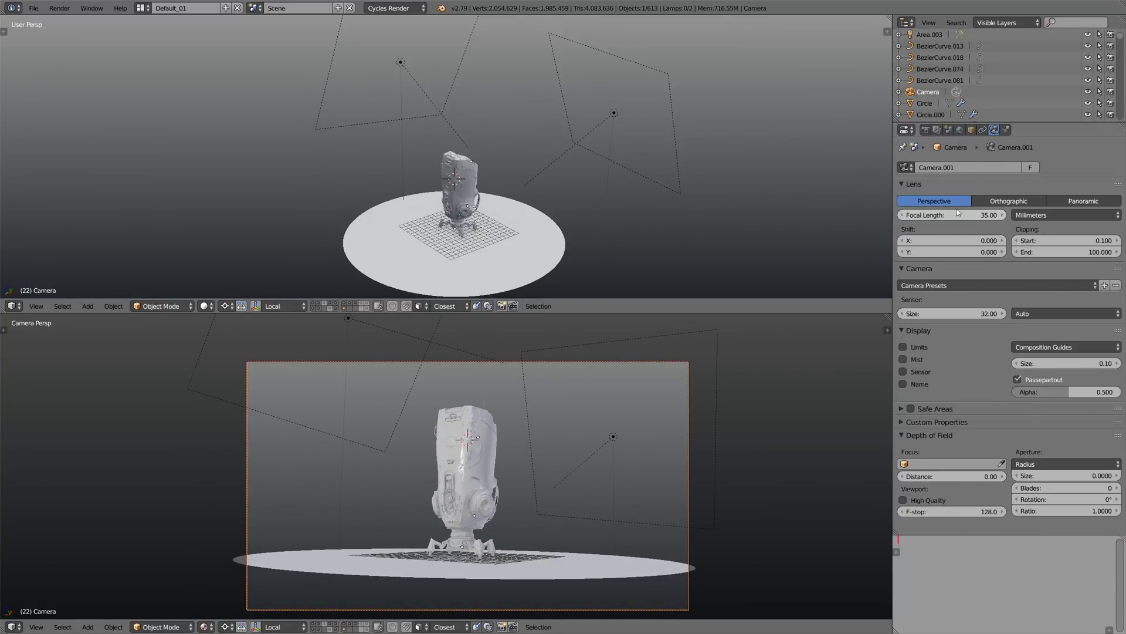
{"action": "type", "text": "50"}
{"action": "key", "text": "Return"}
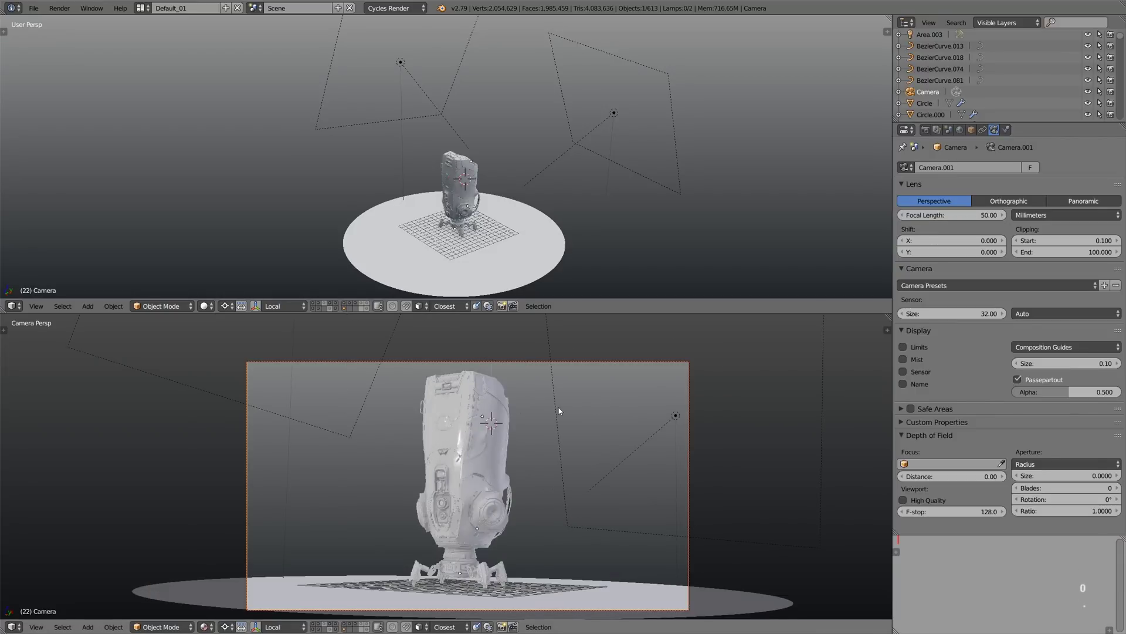
{"action": "key", "text": "shift+z"}
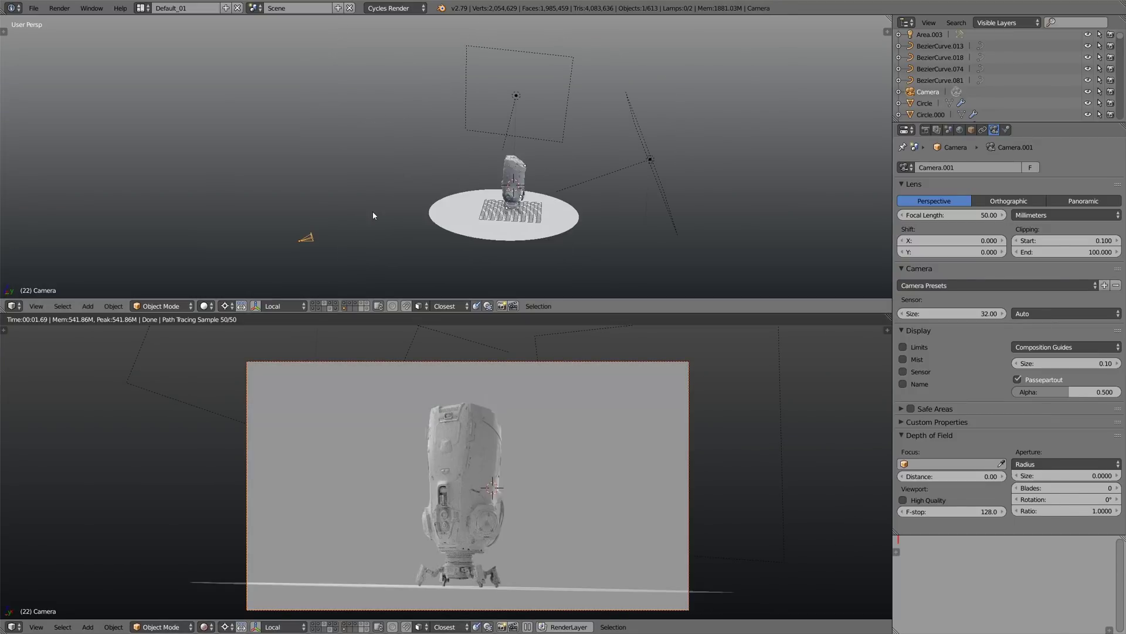
Duplicate the camera, raise the copy high above the original and angle it down at the robot.
{"action": "key", "text": "shift+d"}
{"action": "key", "text": "g"}
{"action": "key", "text": "z"}
{"action": "left_click", "coordinate": [371, 132]}
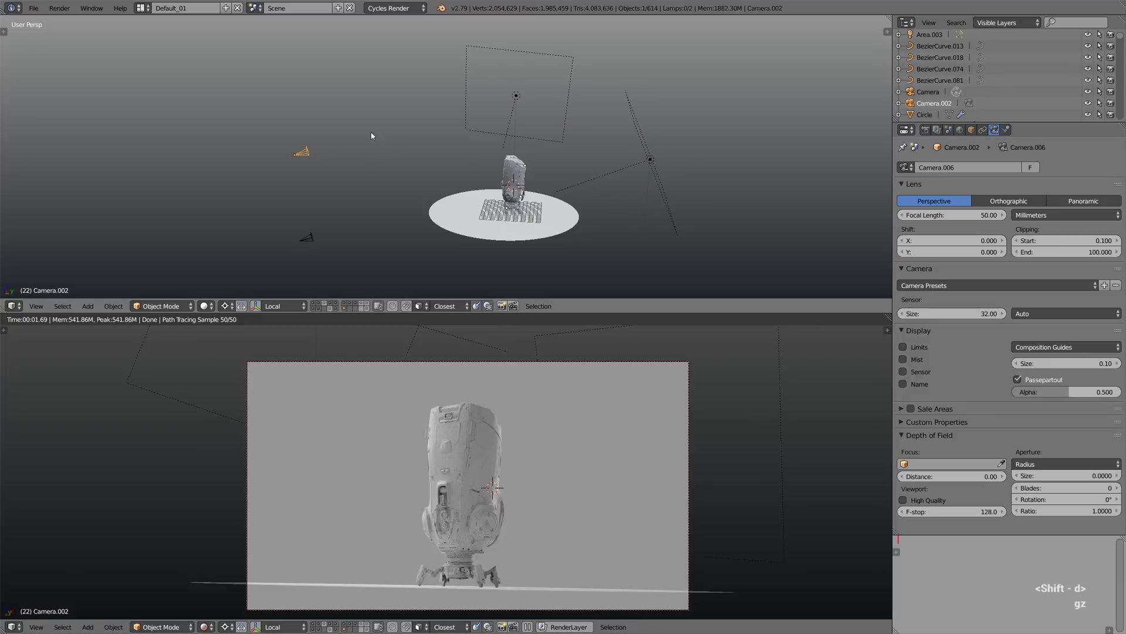
{"action": "key", "text": "r"}
{"action": "key", "text": "r"}
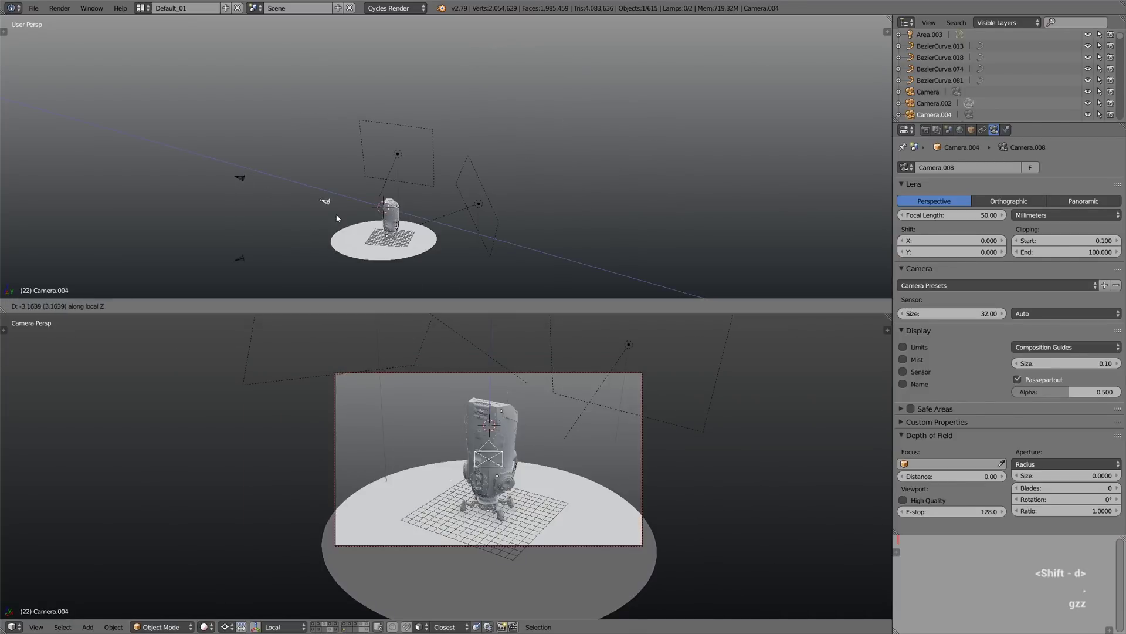
Place a third camera closer to the robot, look through it and set its Focal Length to 15 mm.
{"action": "left_click", "coordinate": [347, 220]}
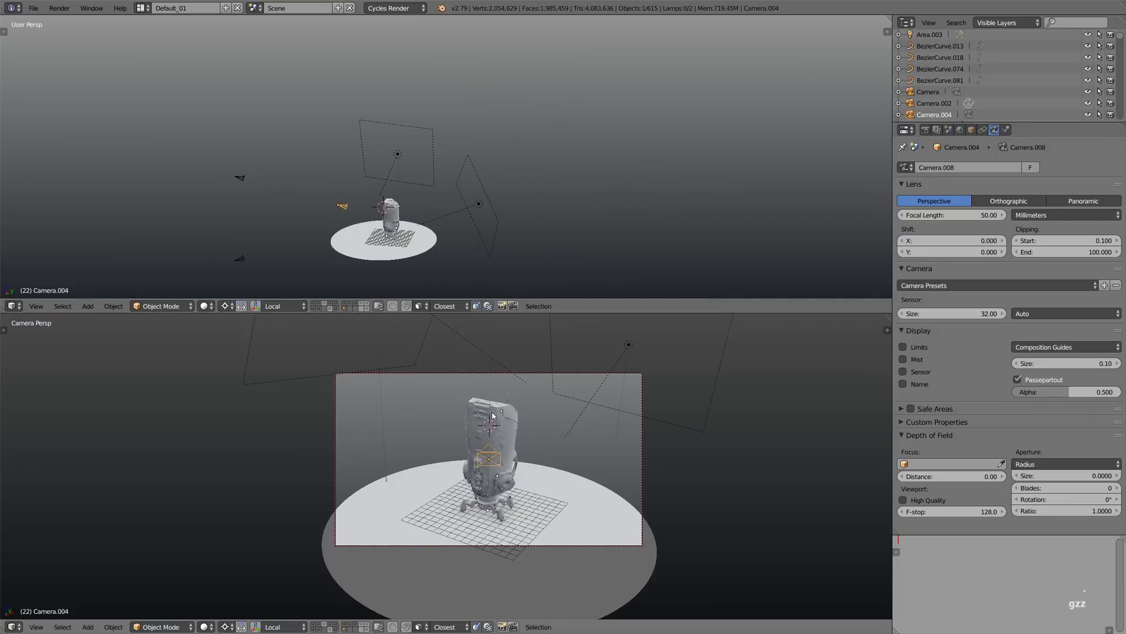
{"action": "key", "text": "ctrl+KP_0"}
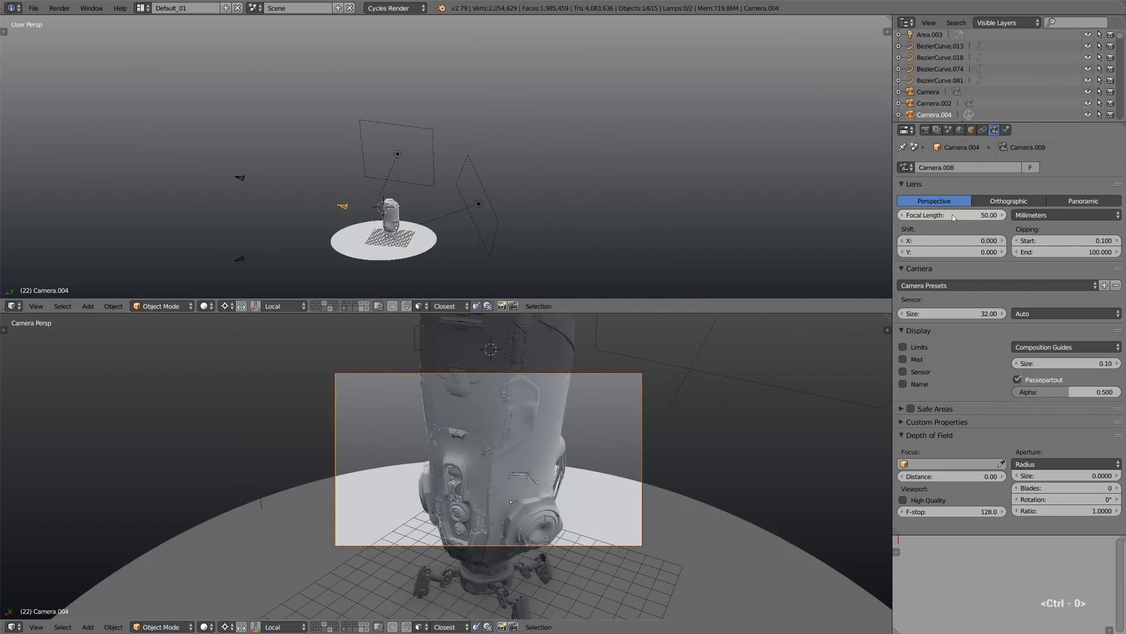
{"action": "mouse_move", "coordinate": [952, 214]}
{"action": "left_mouse_down"}
{"action": "mouse_move", "coordinate": [881, 215]}
{"action": "mouse_move", "coordinate": [974, 215]}
{"action": "left_mouse_up"}
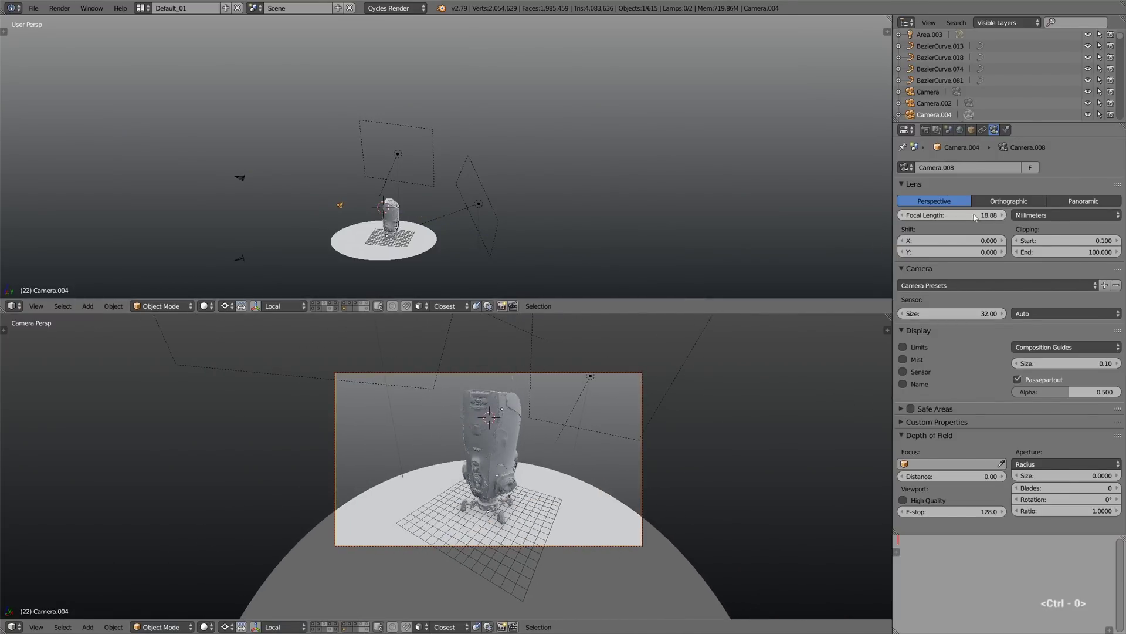
{"action": "left_click", "coordinate": [974, 215]}
{"action": "type", "text": "15"}
{"action": "key", "text": "Return"}
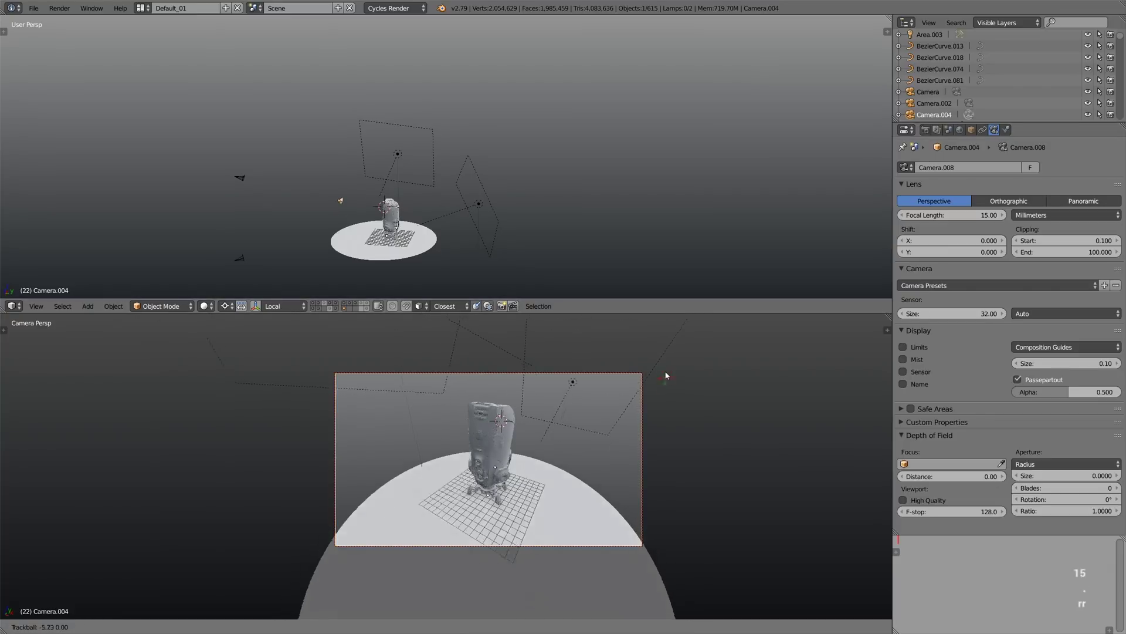
Rotate, move and fly the 15 mm camera closer to the robot to frame it from a high, steep angle.
{"action": "left_click", "coordinate": [558, 412]}
{"action": "key", "text": "g"}
{"action": "left_click", "coordinate": [566, 407]}
{"action": "key", "text": "g"}
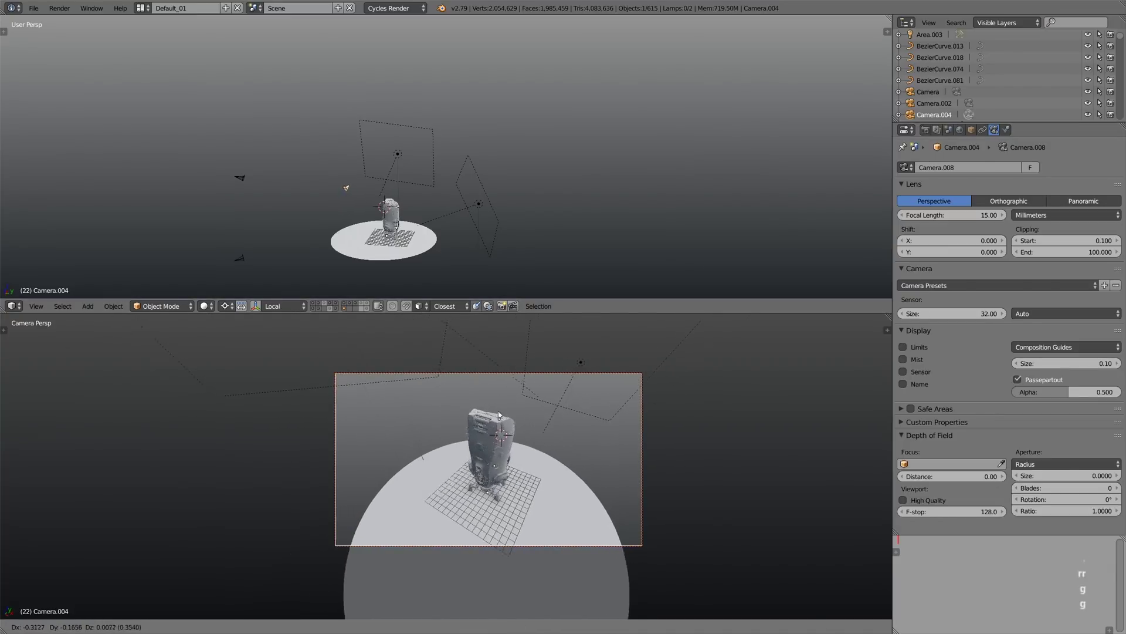
{"action": "left_click", "coordinate": [498, 415]}
{"action": "key", "text": "shift+f"}
{"action": "key", "text": "w"}
{"action": "key", "text": "e"}
{"action": "key", "text": "w"}
{"action": "key", "text": "w"}
{"action": "key", "text": "e"}
{"action": "key", "text": "w"}
{"action": "left_click", "coordinate": [451, 465]}
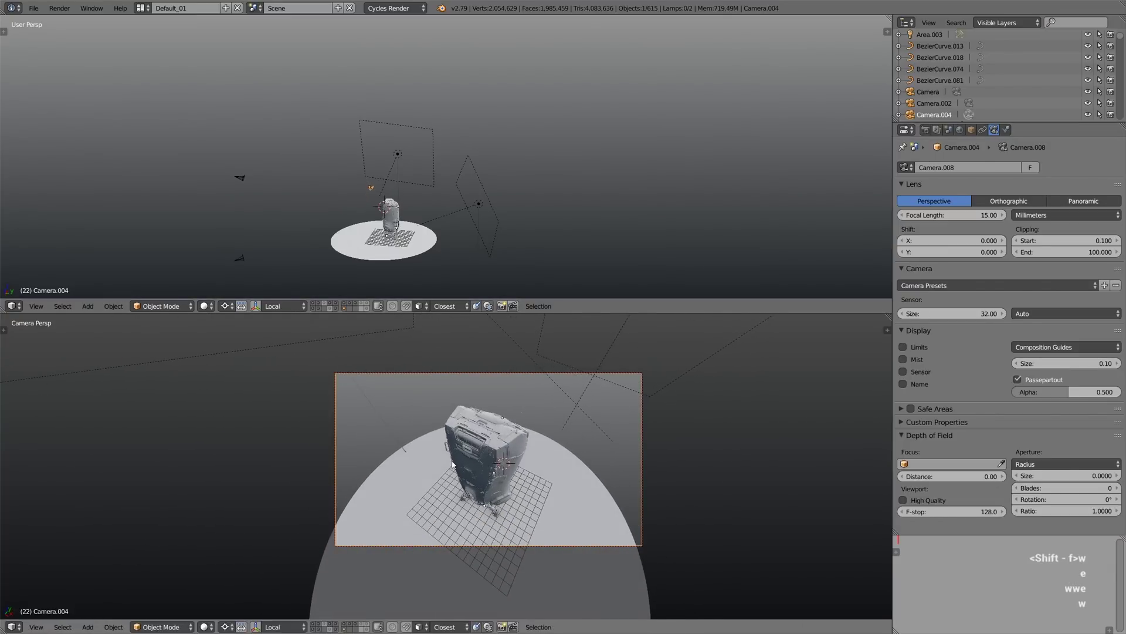
Preview the 15 mm camera in rendered shading, and compare it with the view of the high 50 mm camera.
{"action": "key", "text": "shift+z"}
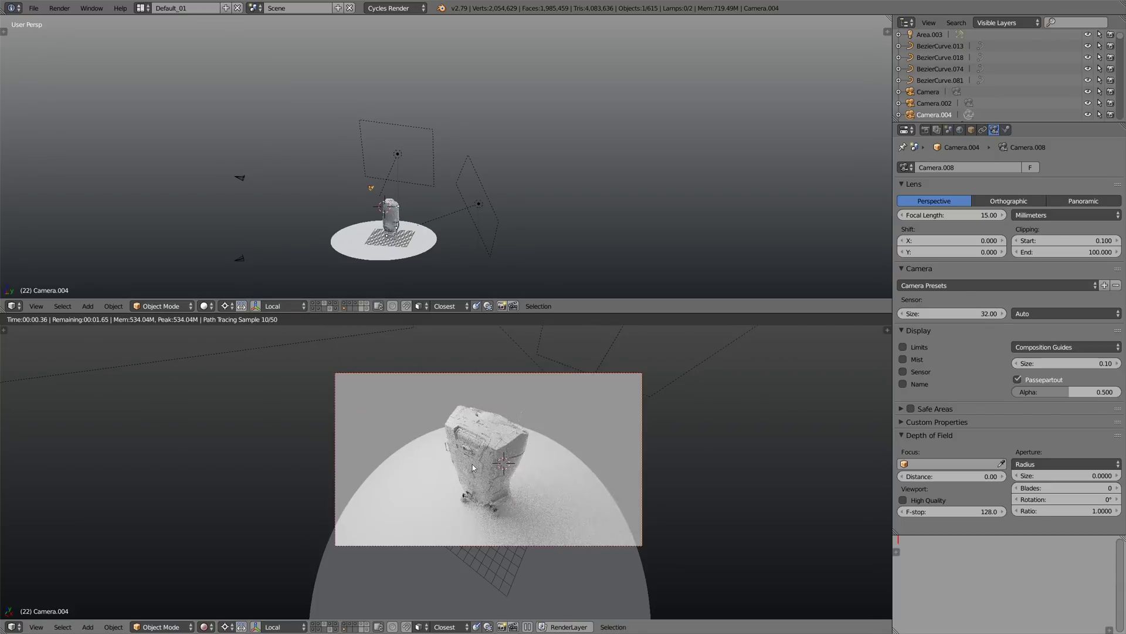
{"action": "right_click", "coordinate": [240, 178]}
{"action": "key", "text": "ctrl+0"}
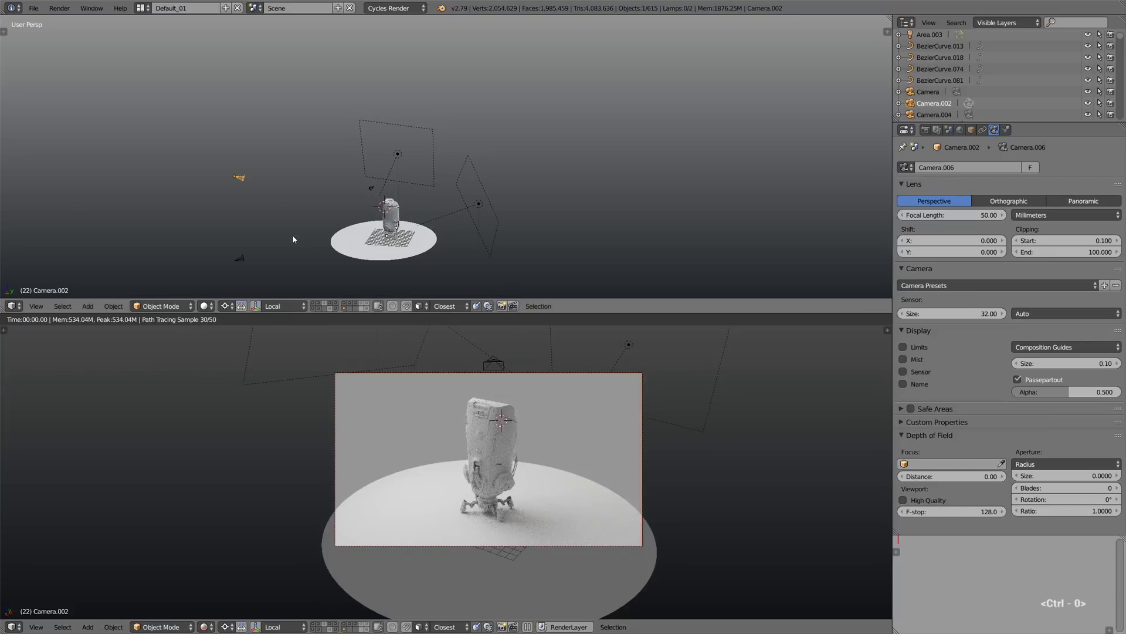
Add a copy of the 15 mm camera on another side of the robot and look through it.
{"action": "right_click", "coordinate": [369, 187]}
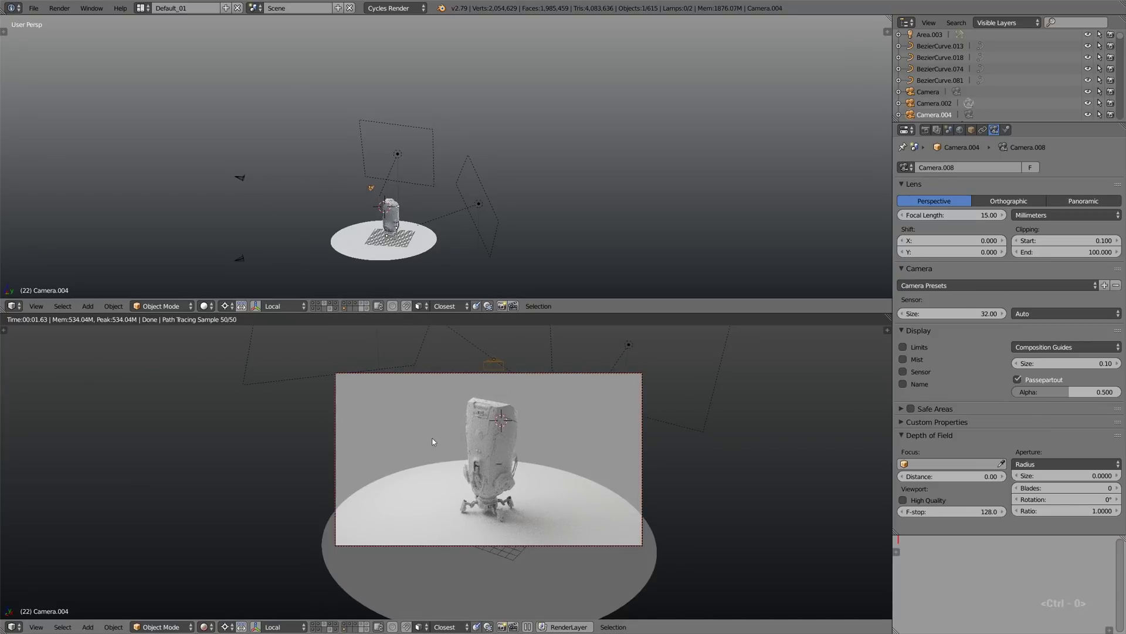
{"action": "key", "text": "ctrl+0"}
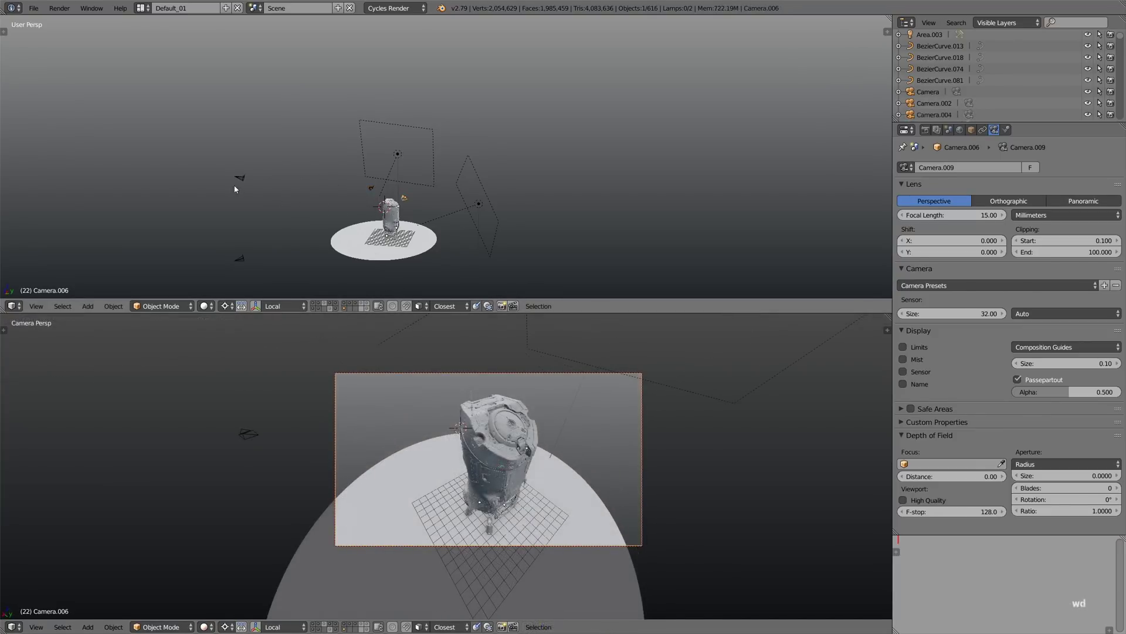
Duplicate the high 50 mm camera, rotate the copy around the robot about the global Z axis to the far side and look through it.
{"action": "right_click", "coordinate": [236, 182]}
{"action": "key", "text": "shift+d"}
{"action": "key", "text": "period"}
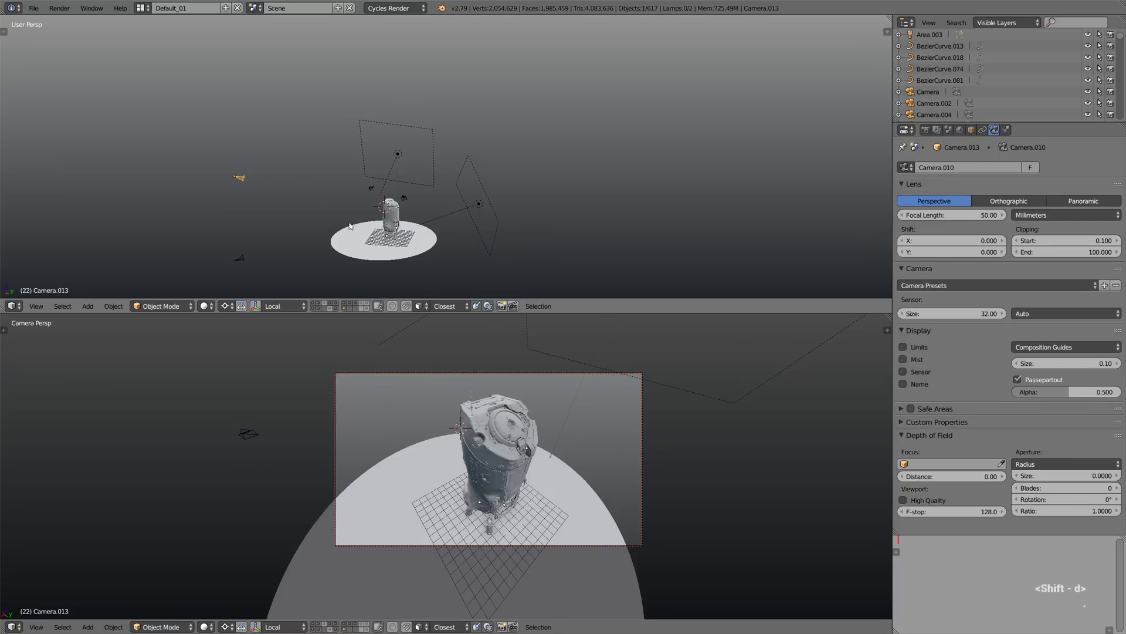
{"action": "left_click", "coordinate": [390, 216]}
{"action": "scroll", "coordinate": [389, 216], "scroll_direction": "down", "scroll_amount": 2}
{"action": "key", "text": "r"}
{"action": "key", "text": "z"}
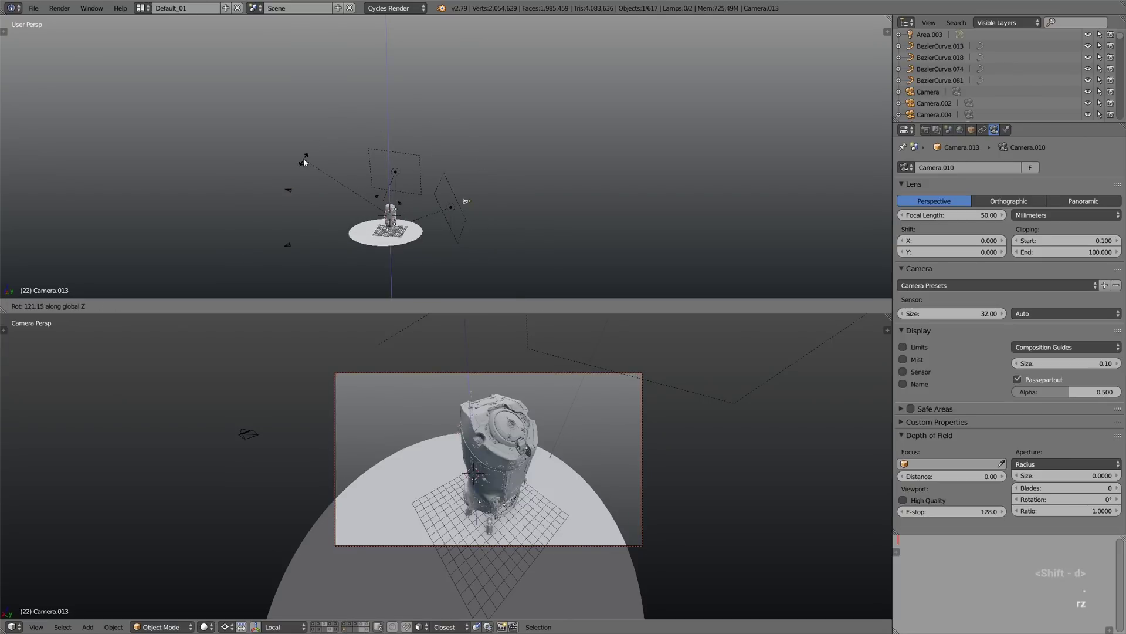
{"action": "left_click", "coordinate": [304, 157]}
{"action": "key", "text": "ctrl+KP_0"}
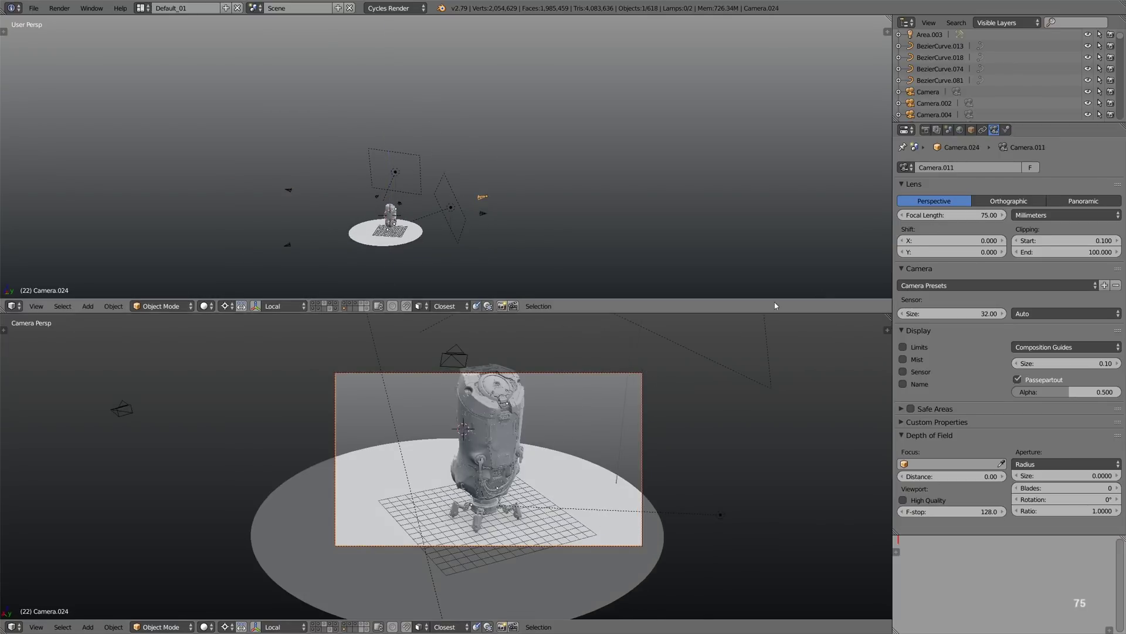
Try a 75 mm Focal Length on another camera copy beside it, and settle on 120 mm.
{"action": "left_click", "coordinate": [929, 216]}
{"action": "type", "text": "75"}
{"action": "type", "text": "120"}
{"action": "key", "text": "Return"}
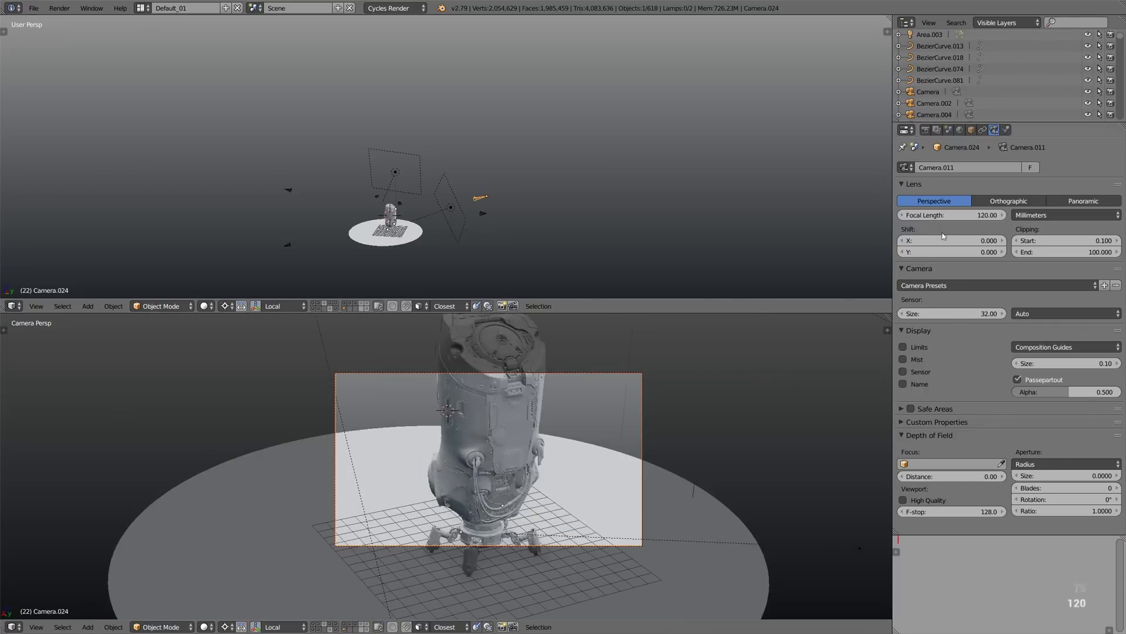
Fly the 120 mm camera closer to frame the cables and control panel on the robot's lower body, previewing it in rendered shading.
{"action": "key", "text": "shift+f"}
{"action": "key", "text": "w"}
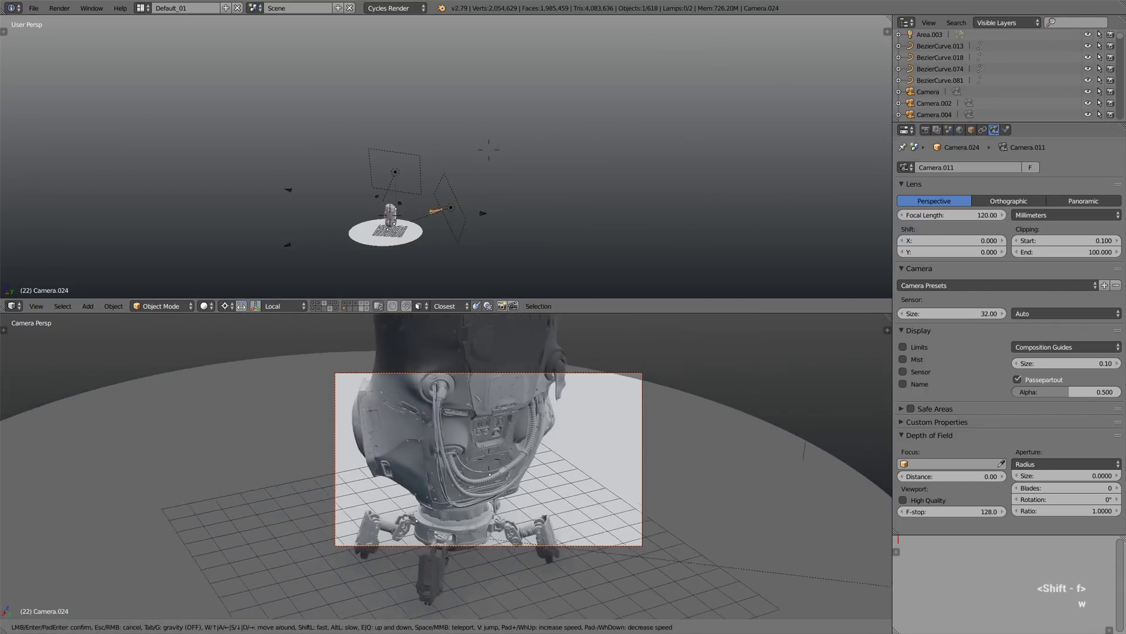
{"action": "left_click", "coordinate": [493, 443]}
{"action": "key", "text": "shift+z"}
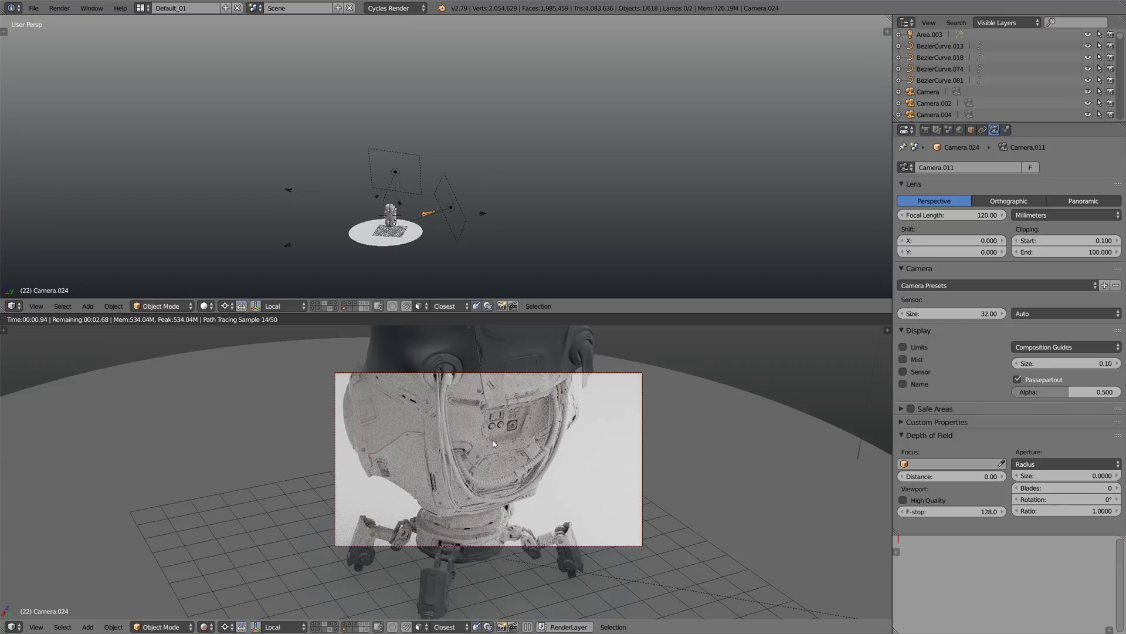
{"action": "key", "text": "shift+f"}
{"action": "key", "text": "w"}
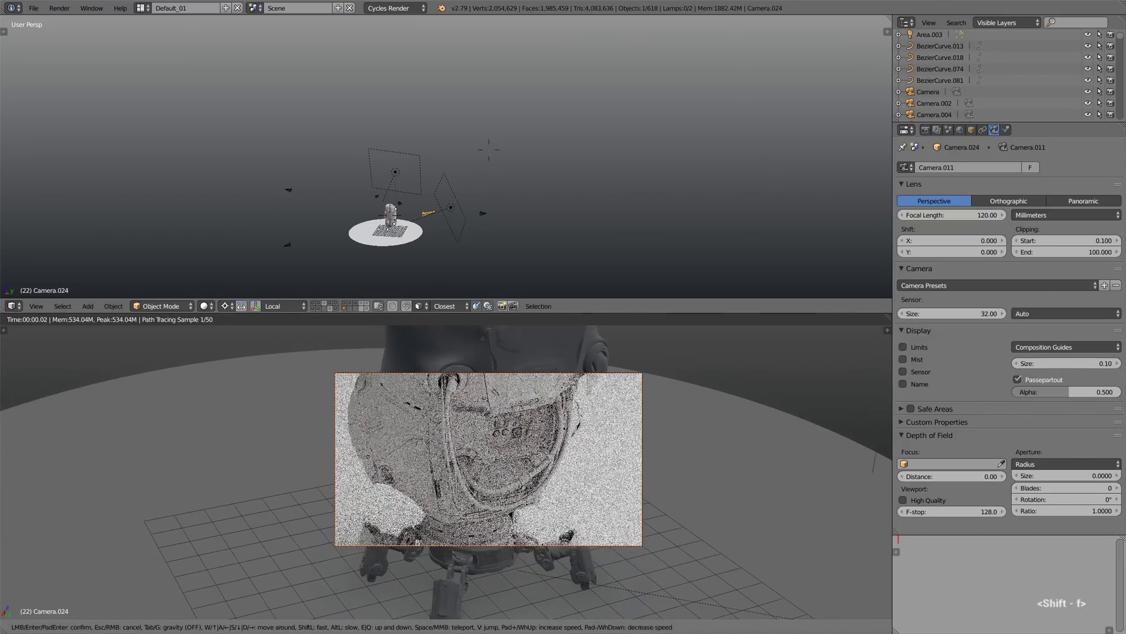
{"action": "key", "text": "w"}
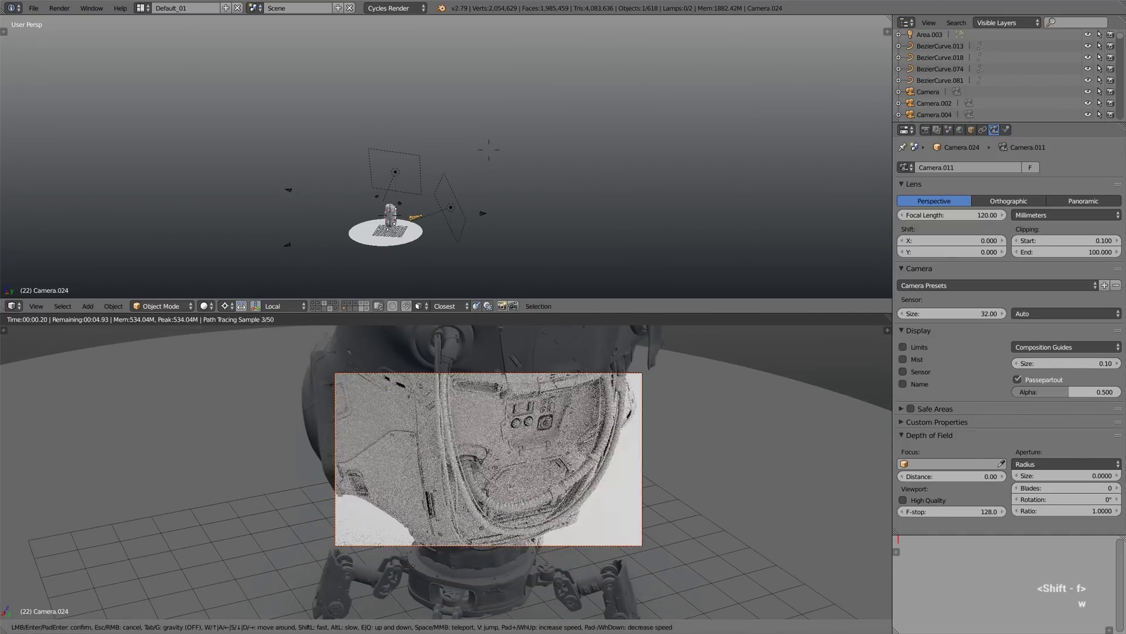
{"action": "left_click", "coordinate": [546, 419]}
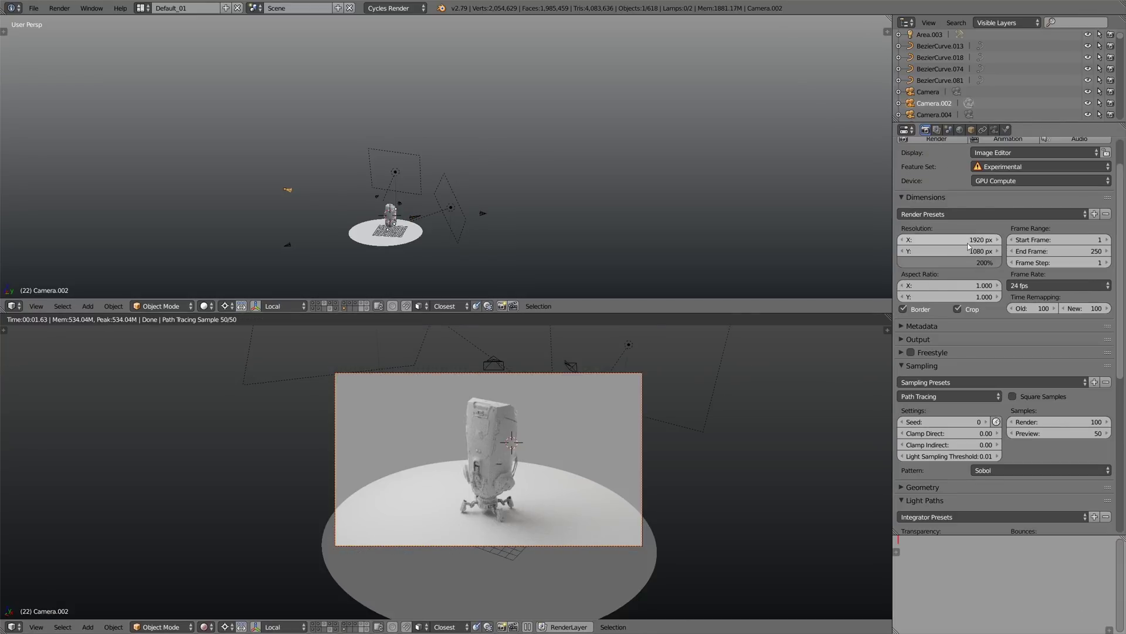
Start a still render from the high 50 mm camera and cancel it.
{"action": "scroll", "coordinate": [980, 262], "scroll_direction": "up", "scroll_amount": 3}
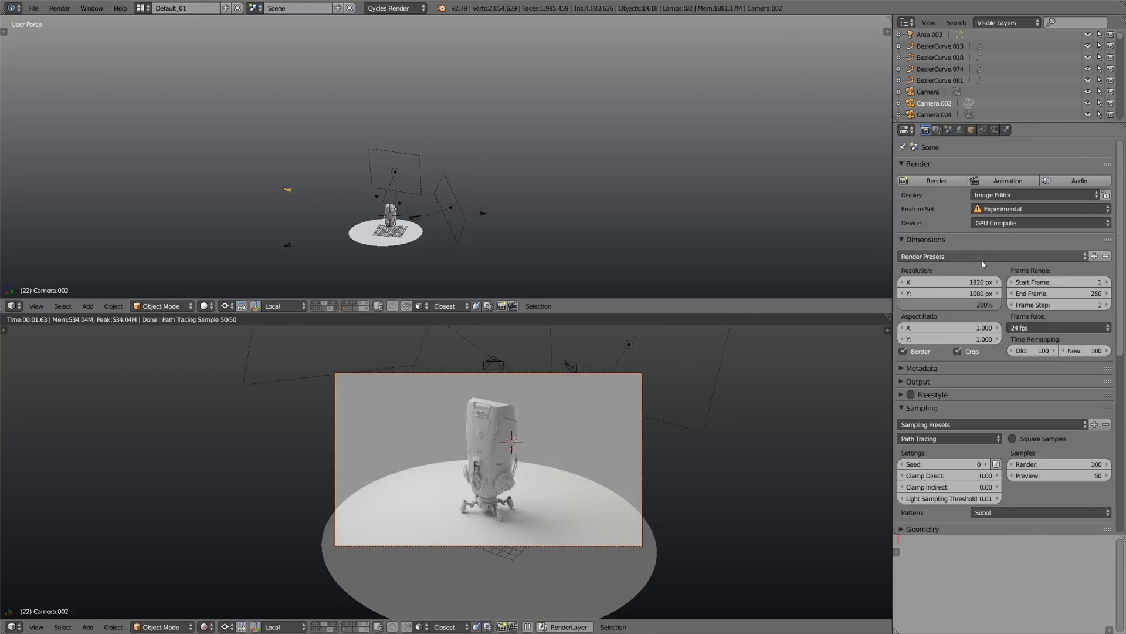
{"action": "left_click", "coordinate": [934, 183]}
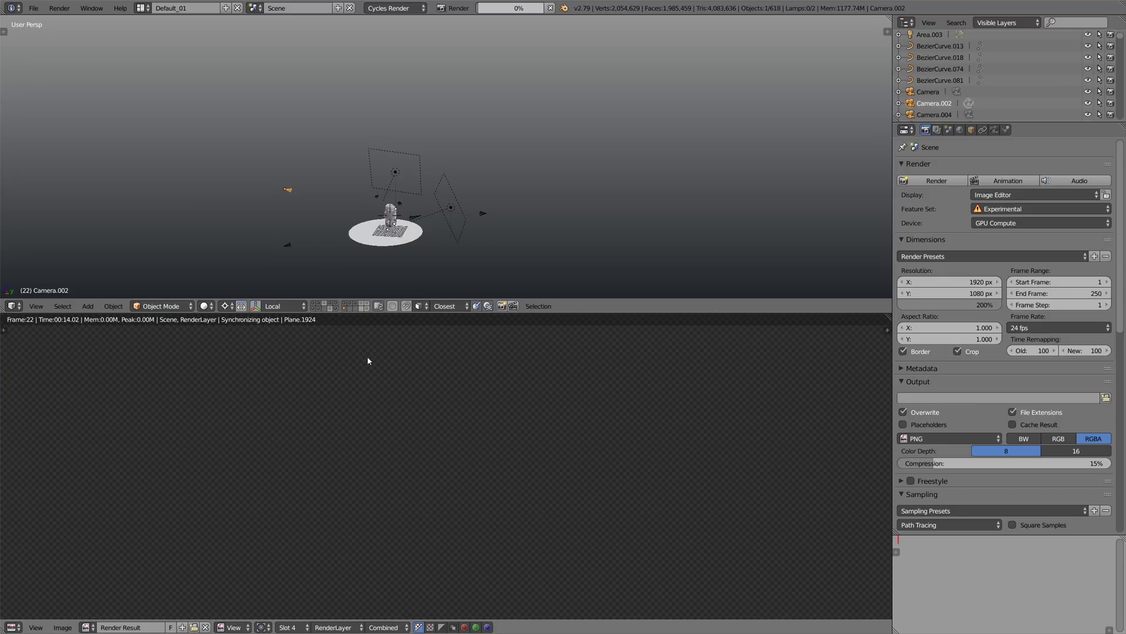
{"action": "key", "text": "Escape"}
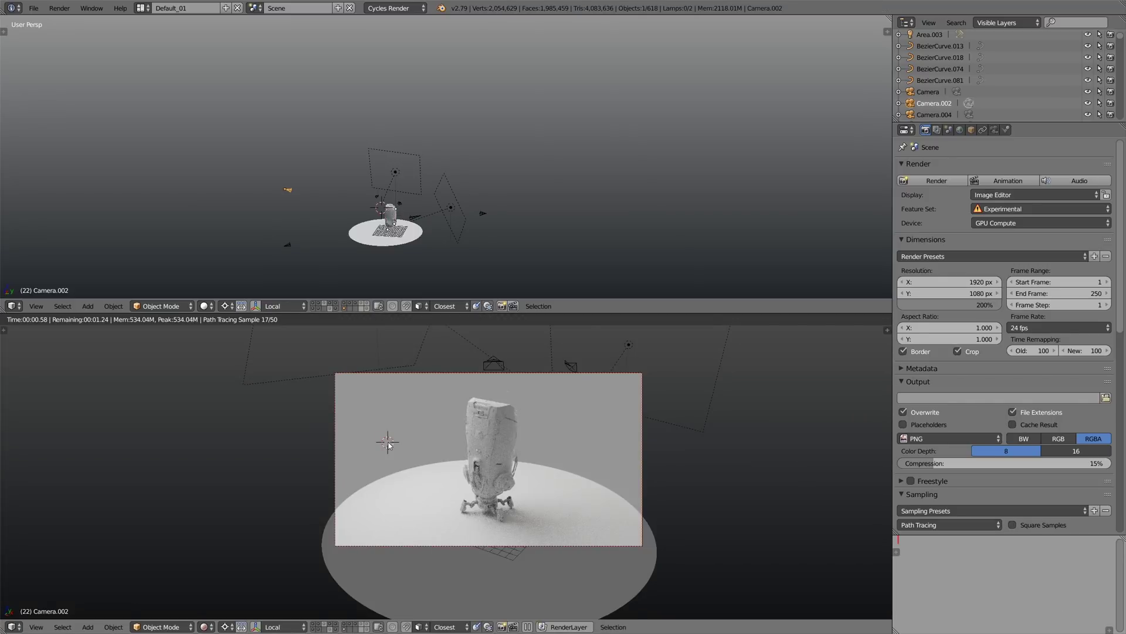
Select all objects in the scene in wireframe shading and run Clear All Restrict Render on them.
{"action": "key", "text": "shift+z"}
{"action": "right_click", "coordinate": [509, 430]}
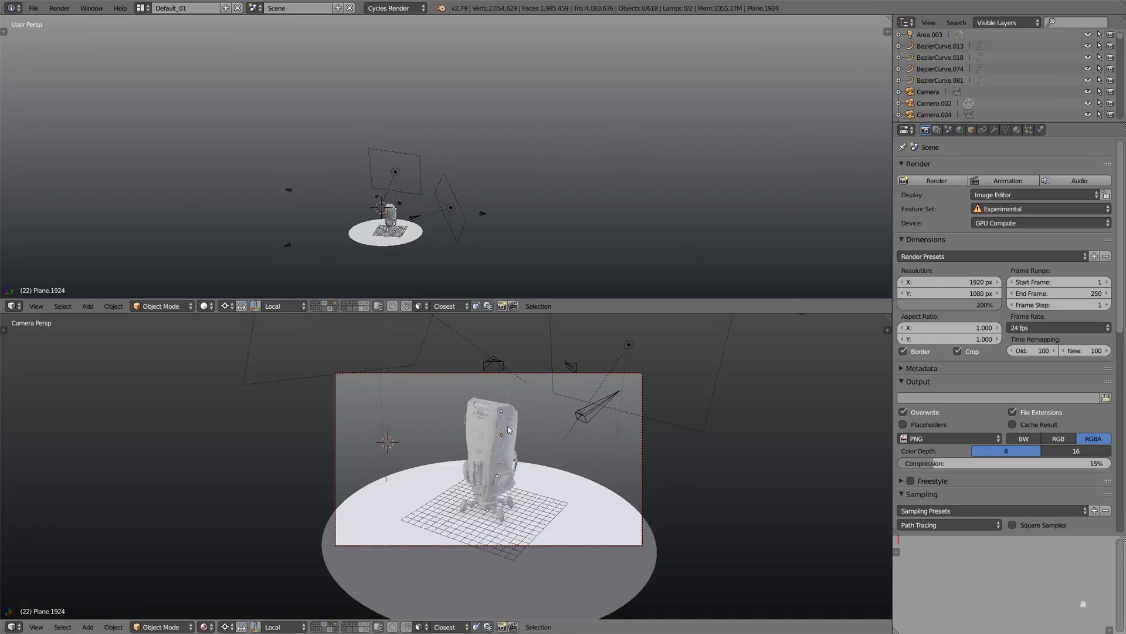
{"action": "key", "text": "a"}
{"action": "key", "text": "z"}
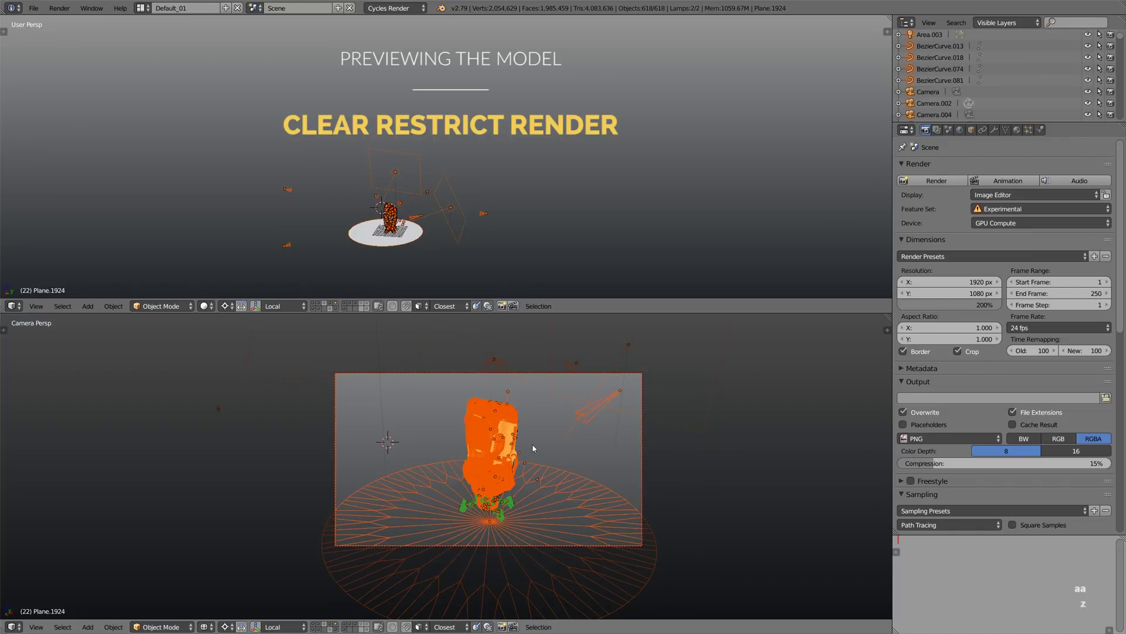
{"action": "key", "text": "space"}
{"action": "type", "text": "clear re"}
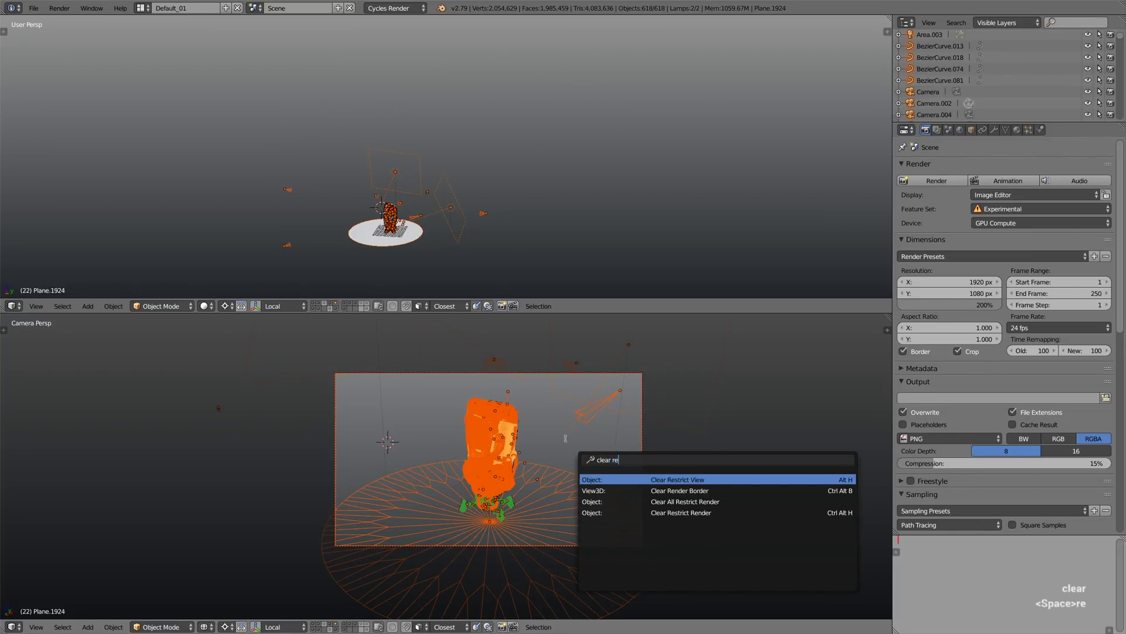
{"action": "left_click", "coordinate": [694, 480]}
{"action": "key", "text": "space"}
{"action": "type", "text": "clear res"}
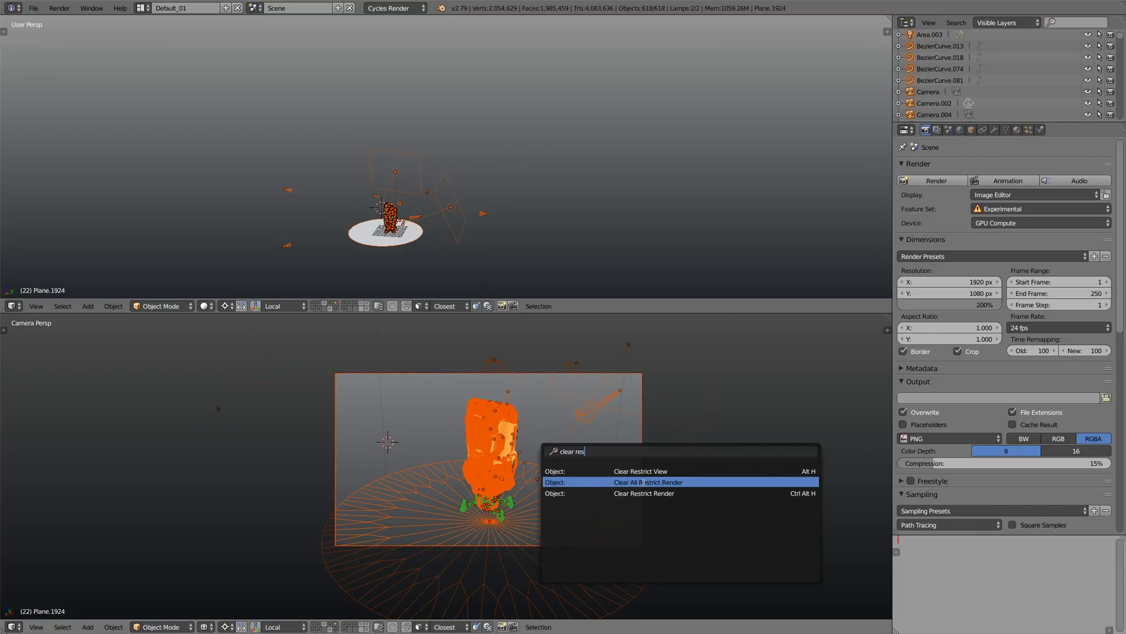
{"action": "left_click", "coordinate": [642, 482]}
{"action": "right_click", "coordinate": [526, 470]}
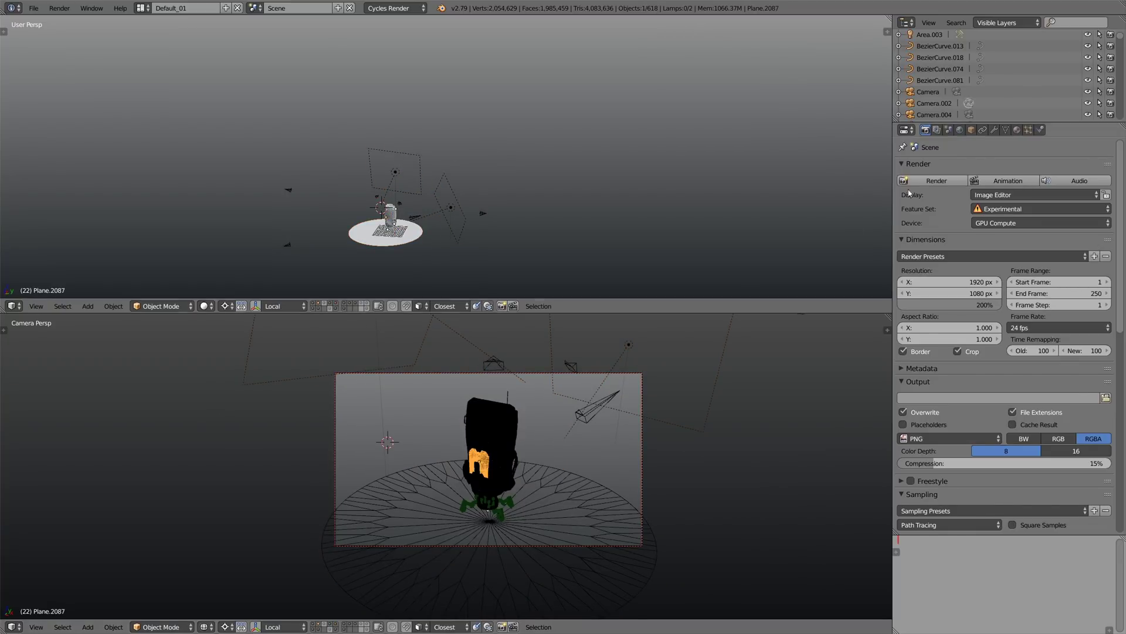
Enlarge the Outliner to full screen and examine the render visibility toggles down the object list.
{"action": "key", "text": "shift+space"}
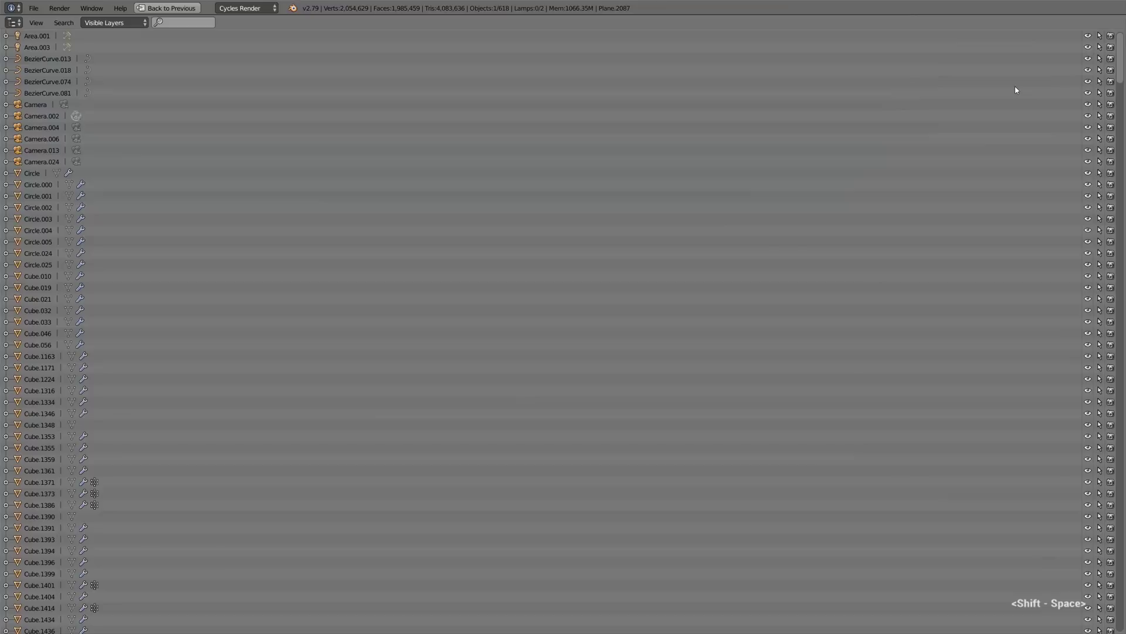
{"action": "left_click", "coordinate": [1112, 37]}
{"action": "scroll", "coordinate": [1033, 105], "scroll_direction": "down", "scroll_amount": 20}
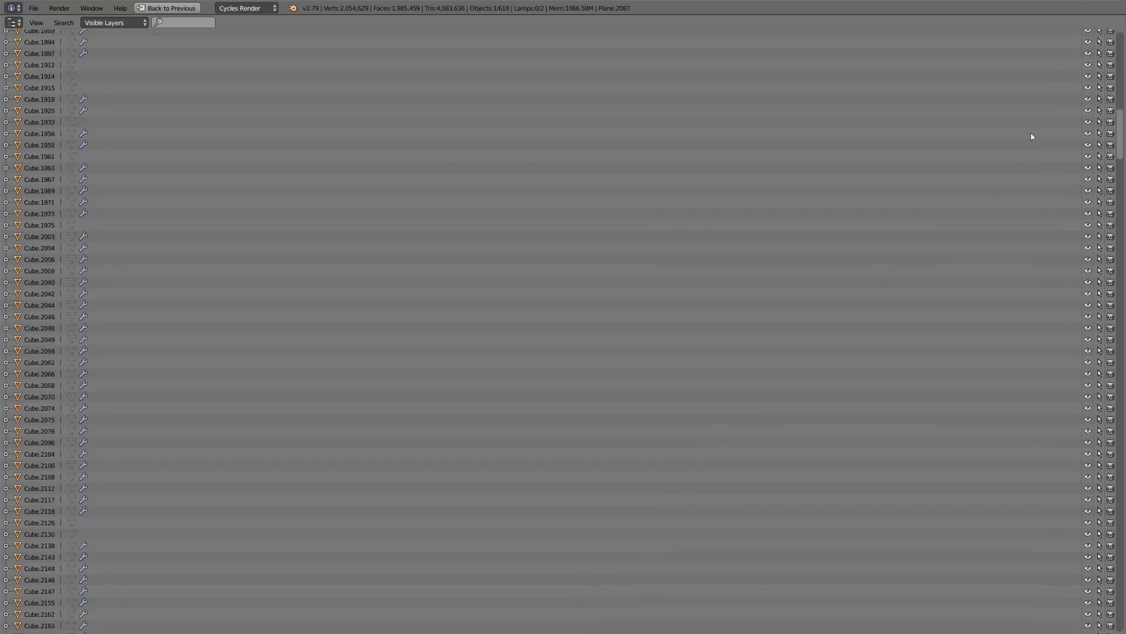
{"action": "scroll", "coordinate": [998, 235], "scroll_direction": "down", "scroll_amount": 15}
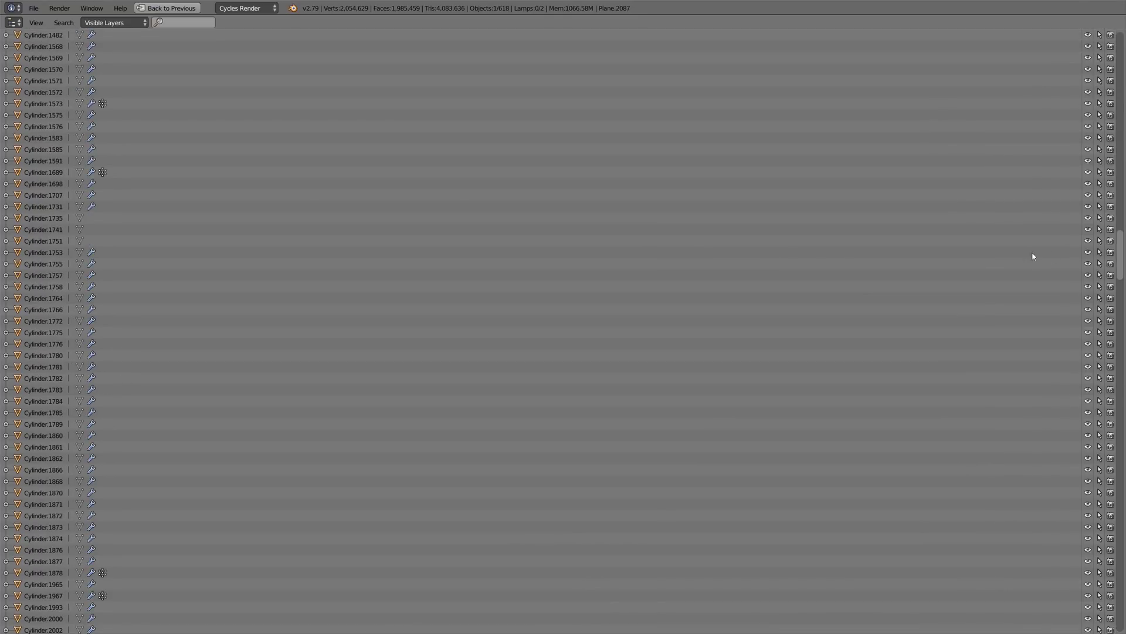
{"action": "key", "text": "shift+space"}
Return to solid shading and examine the render toggles of the Boolean modifiers on the robot's upper shell and front panel.
{"action": "key", "text": "z"}
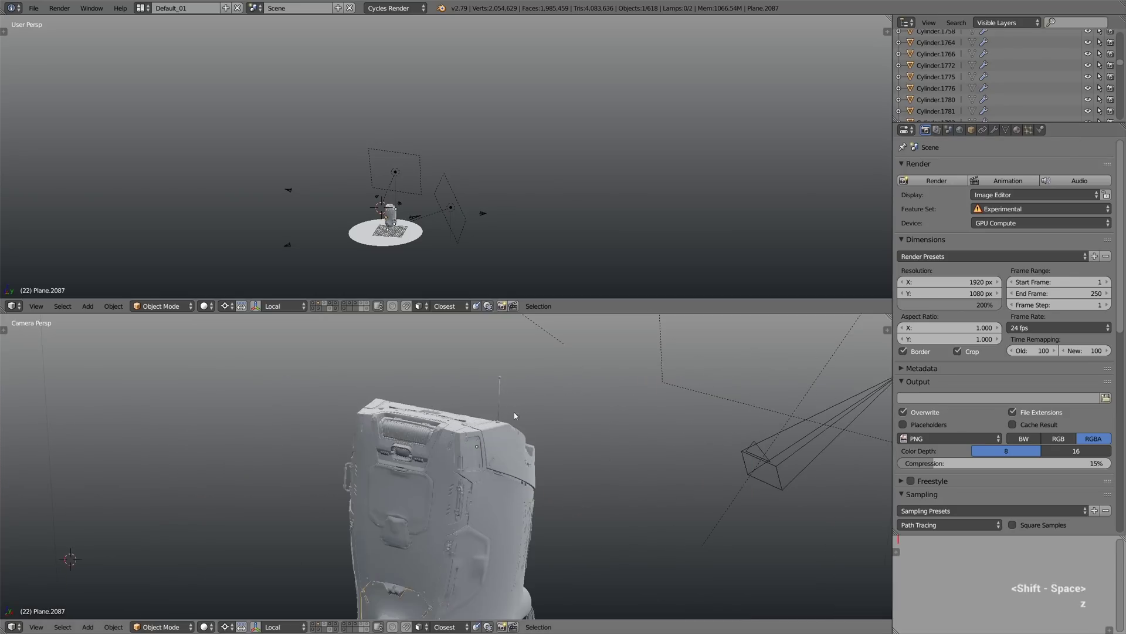
{"action": "right_click", "coordinate": [509, 449]}
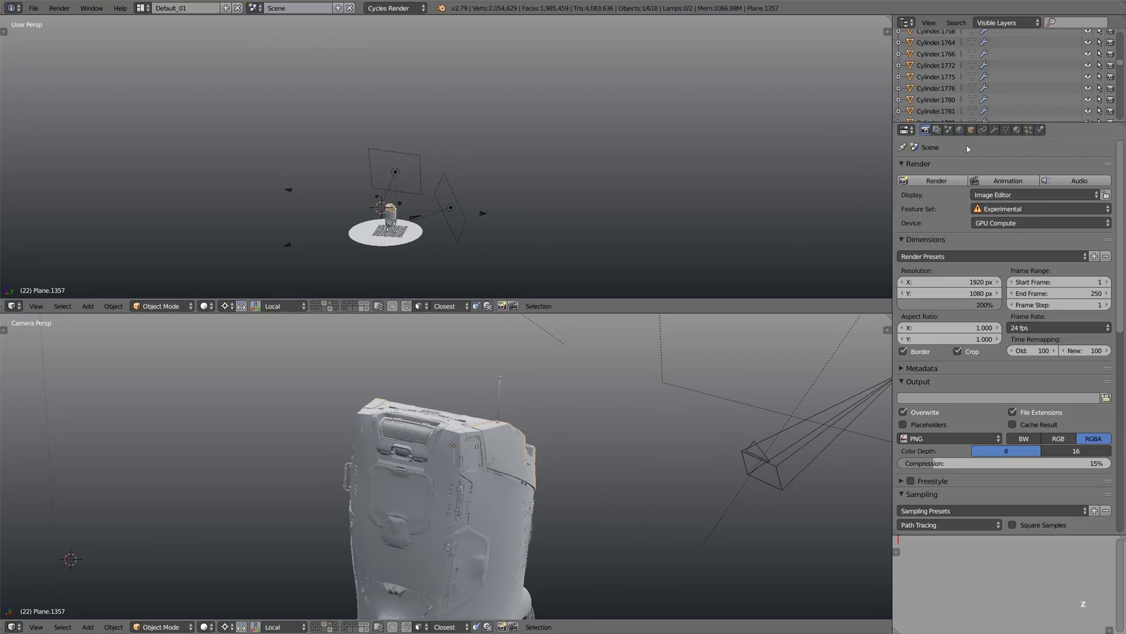
{"action": "left_click", "coordinate": [994, 129]}
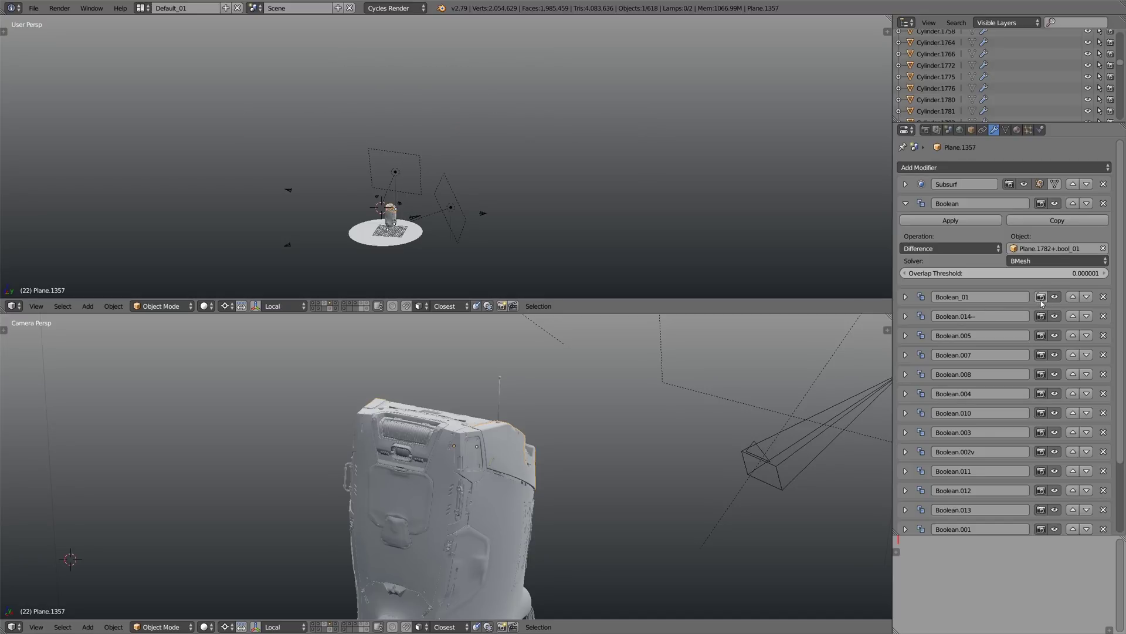
{"action": "scroll", "coordinate": [977, 410], "scroll_direction": "down", "scroll_amount": 3}
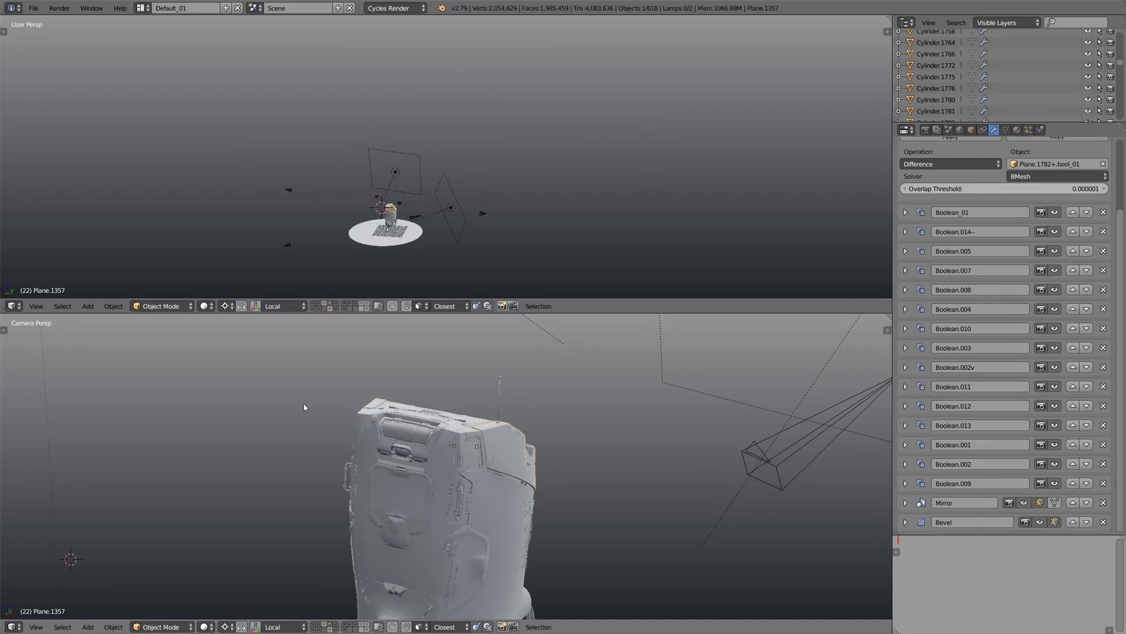
{"action": "right_click", "coordinate": [476, 444]}
{"action": "right_click", "coordinate": [437, 486]}
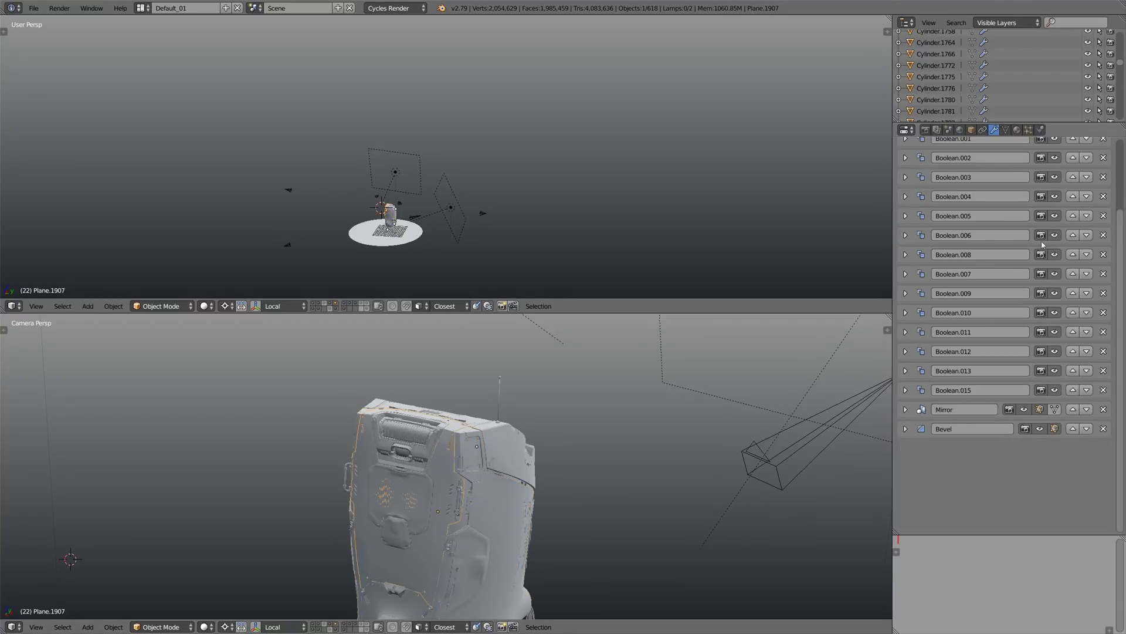
{"action": "scroll", "coordinate": [463, 498], "scroll_direction": "down", "scroll_amount": 5}
Frame the whole camera view of the robot and start a still render.
{"action": "middle_click_drag", "start_coordinate": [489, 517], "coordinate": [511, 435], "text": "shift"}
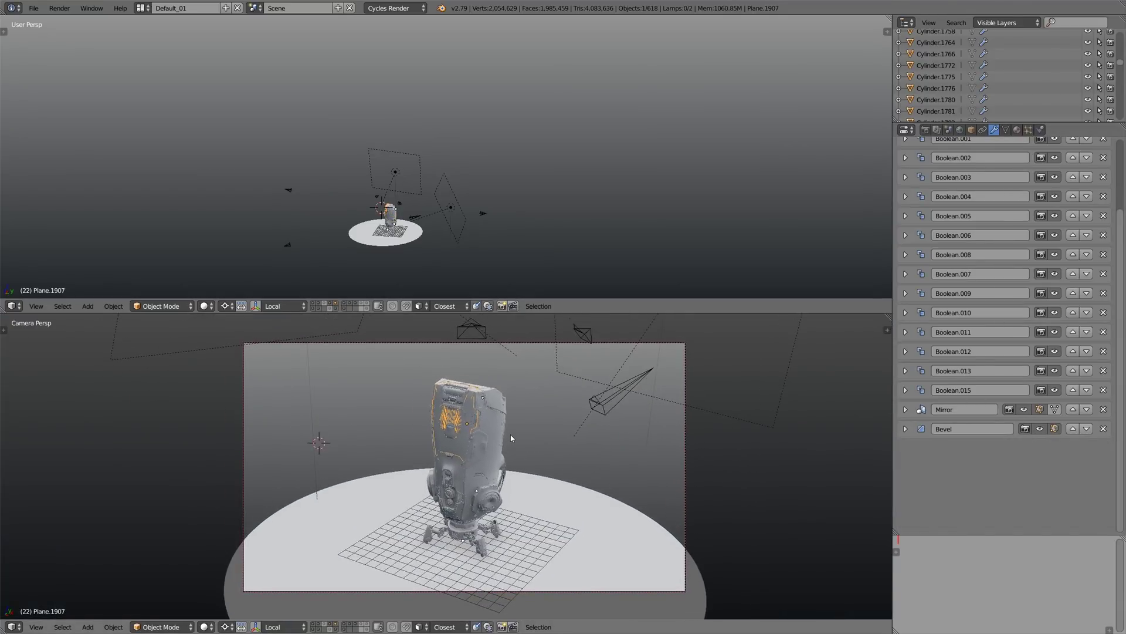
{"action": "left_click", "coordinate": [929, 131]}
{"action": "left_click", "coordinate": [939, 180]}
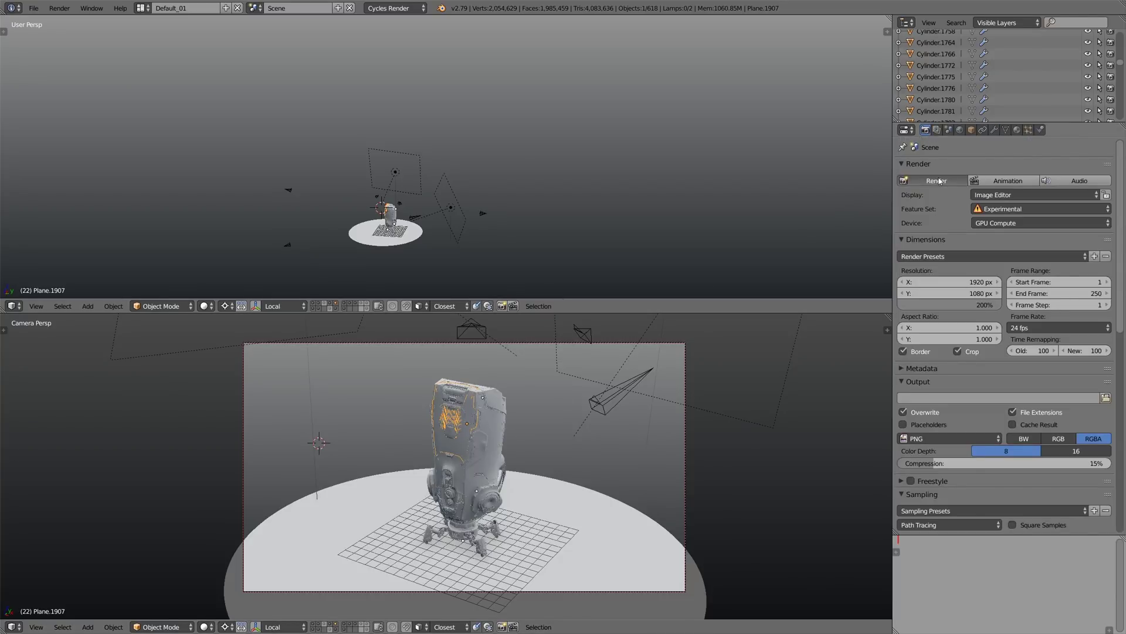
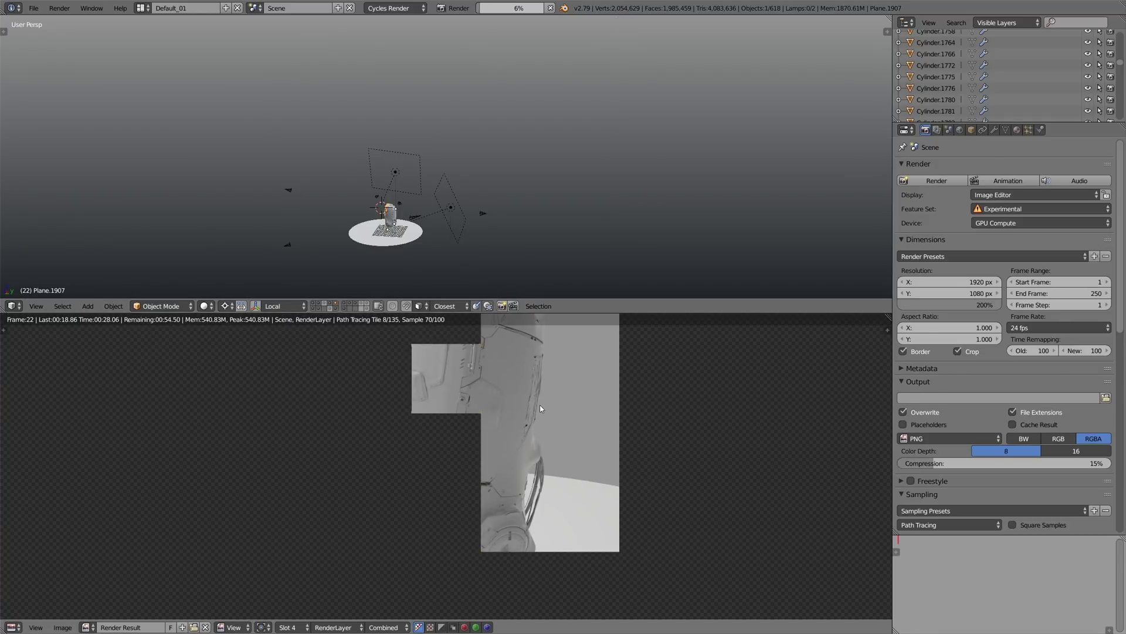
Enlarge the render in progress to full screen and examine the robot's top, shell, side details and legs up close.
{"action": "middle_click_drag", "start_coordinate": [462, 384], "coordinate": [463, 399]}
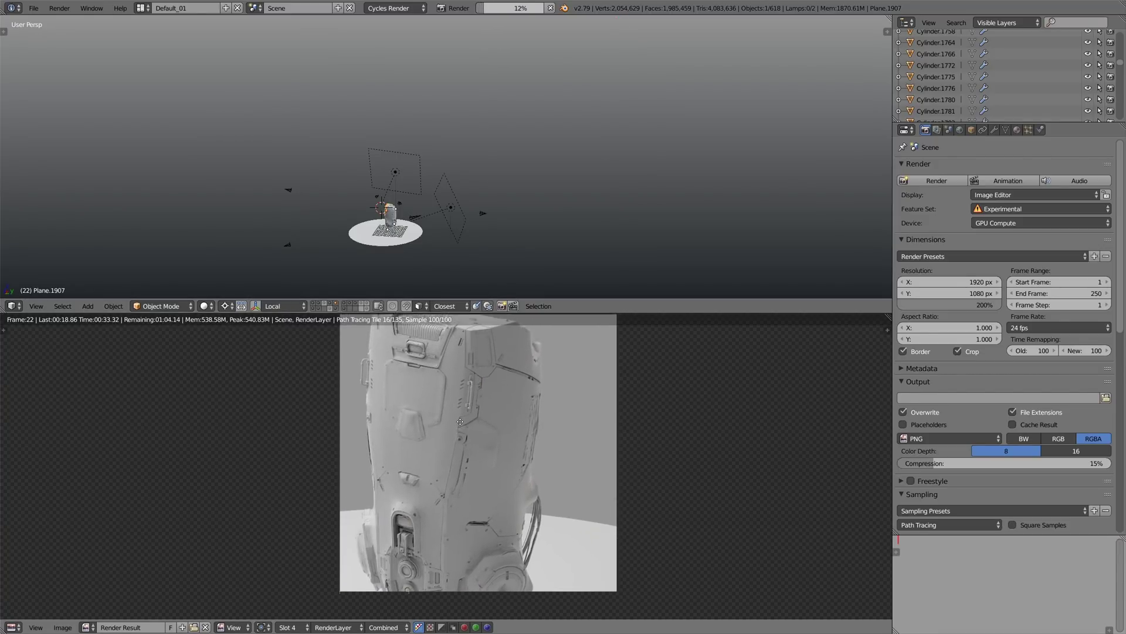
{"action": "key", "text": "shift+space"}
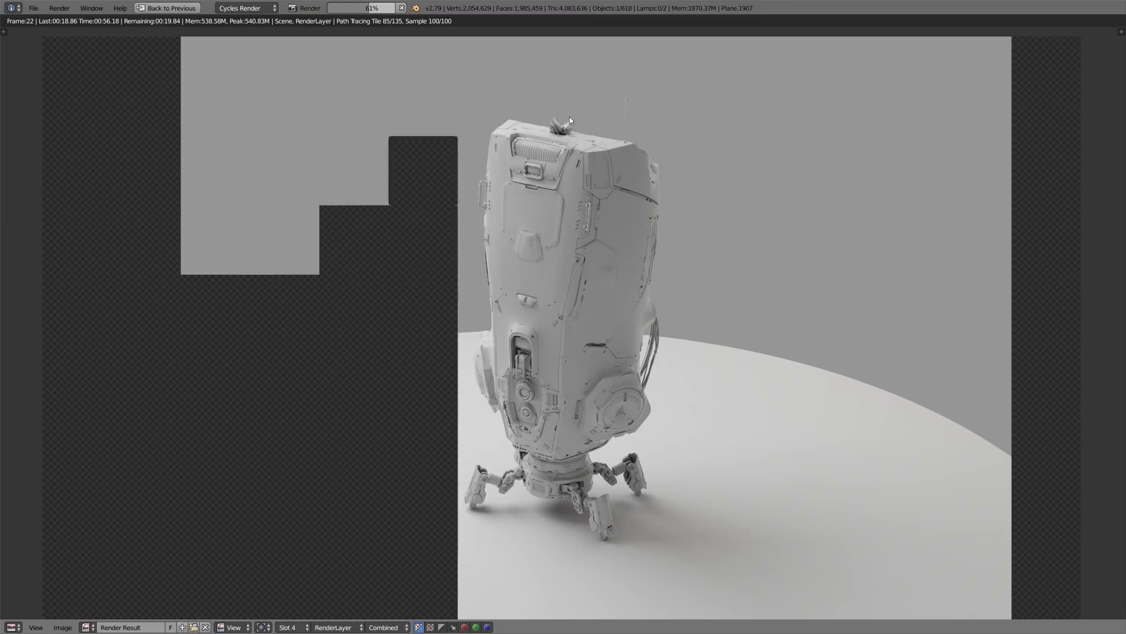
{"action": "scroll", "coordinate": [562, 129], "scroll_direction": "up", "scroll_amount": 5}
{"action": "scroll", "coordinate": [563, 138], "scroll_direction": "up", "scroll_amount": 5}
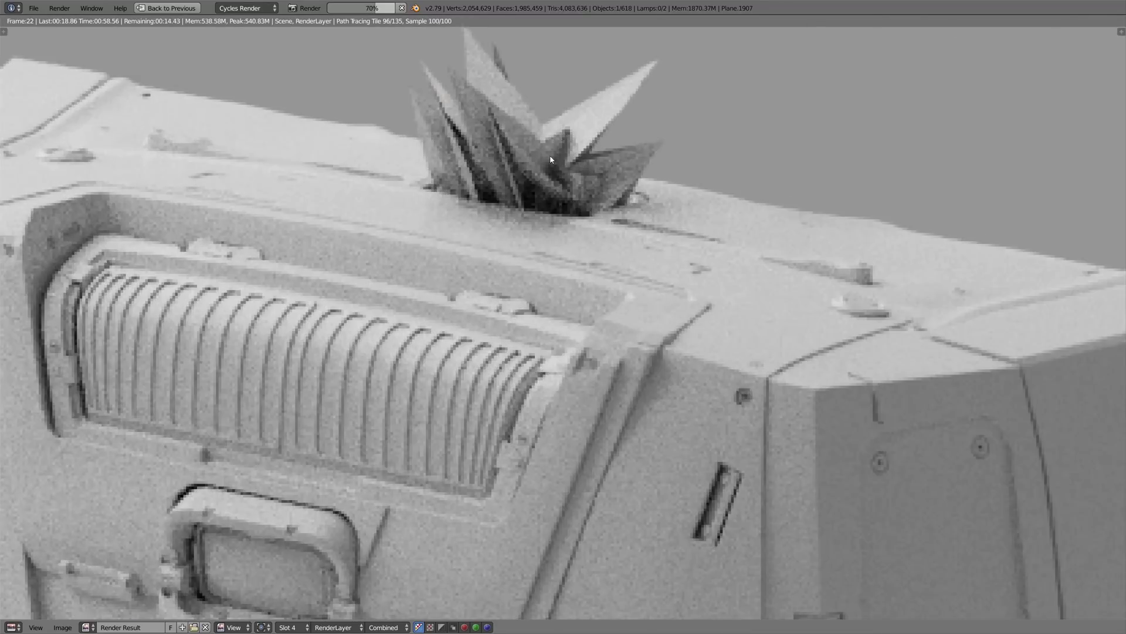
{"action": "scroll", "coordinate": [509, 198], "scroll_direction": "down", "scroll_amount": 10}
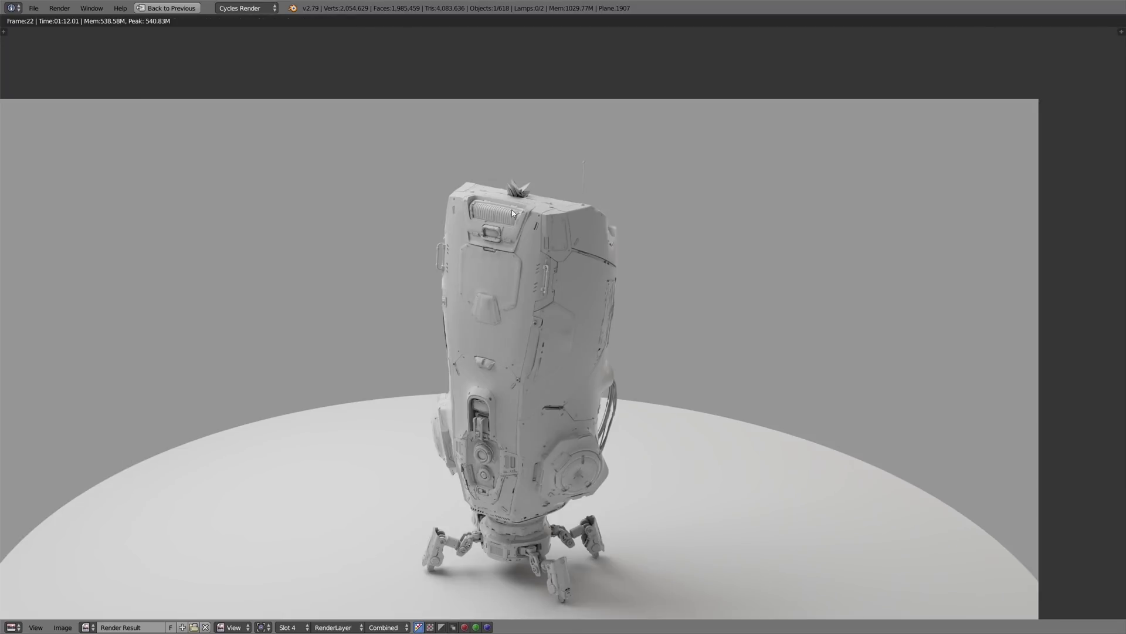
{"action": "scroll", "coordinate": [524, 533], "scroll_direction": "up", "scroll_amount": 4}
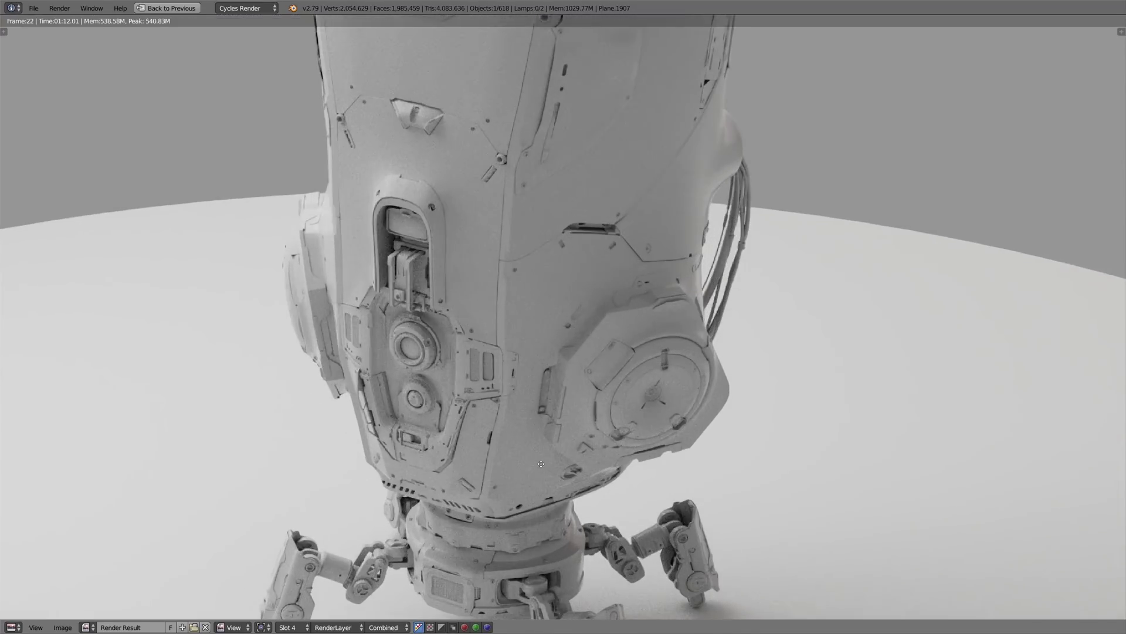
{"action": "middle_click_drag", "start_coordinate": [541, 464], "coordinate": [516, 405]}
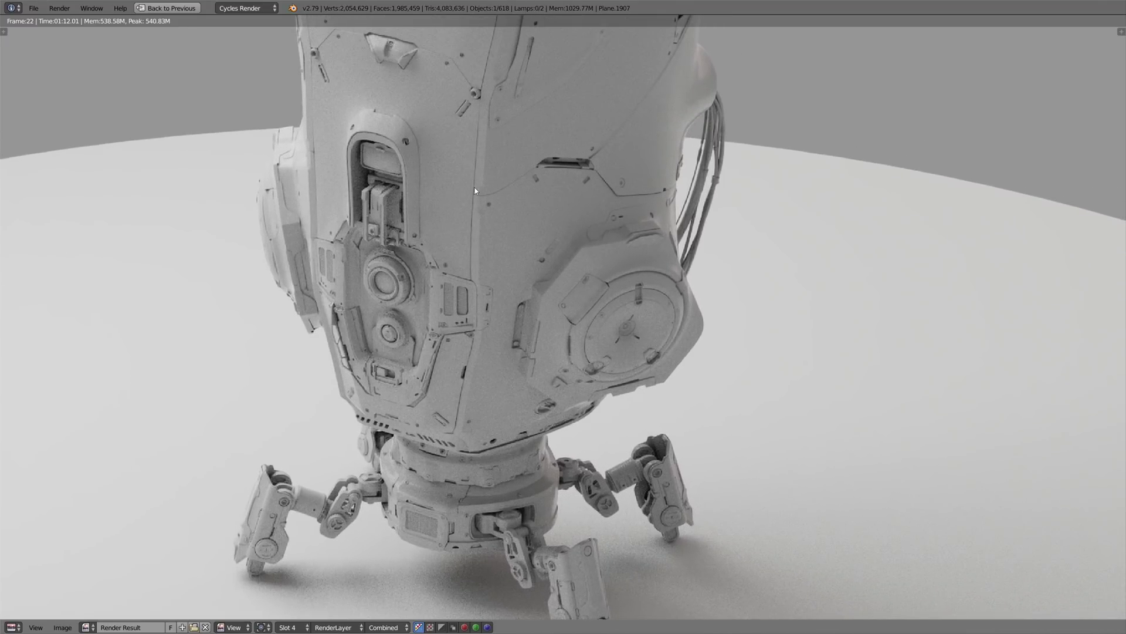
{"action": "middle_click_drag", "start_coordinate": [482, 126], "coordinate": [397, 273]}
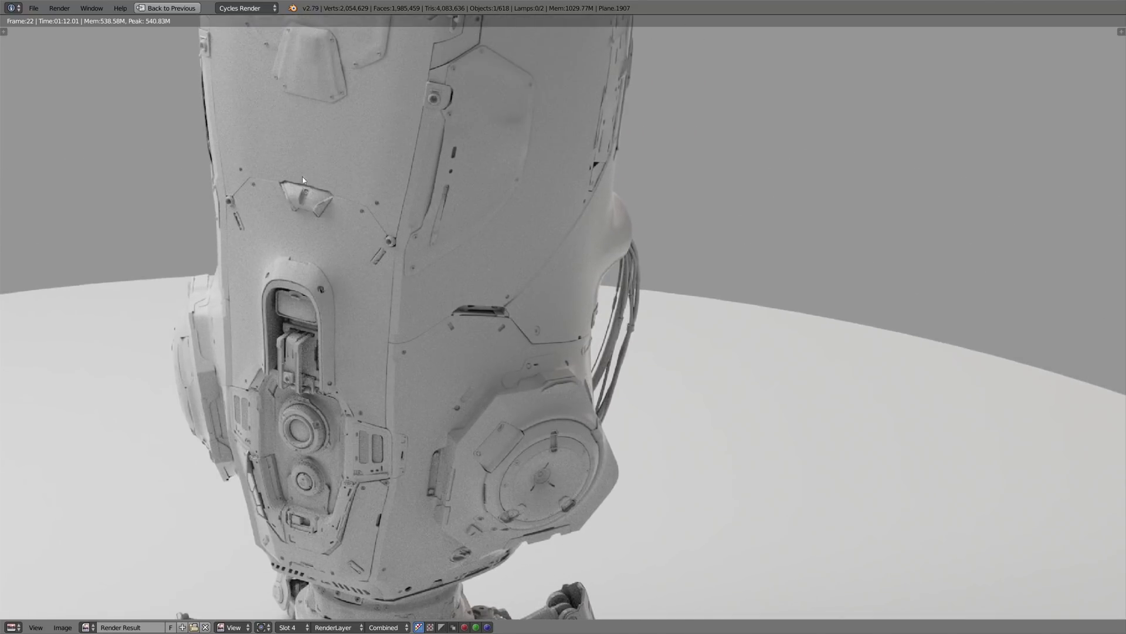
{"action": "scroll", "coordinate": [346, 187], "scroll_direction": "down", "scroll_amount": 1}
{"action": "middle_click_drag", "start_coordinate": [366, 176], "coordinate": [343, 352]}
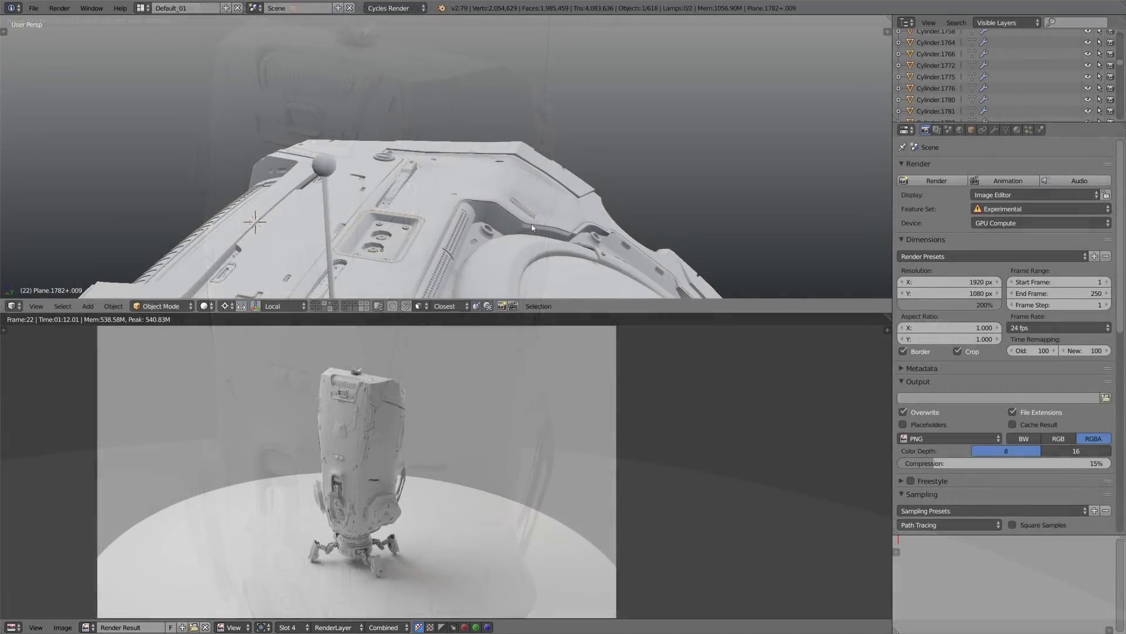
Examine the modifier stack of the recessed panel on the robot's top, collapsing its expanded Boolean modifier, and compare that area with the render.
{"action": "left_click", "coordinate": [995, 129]}
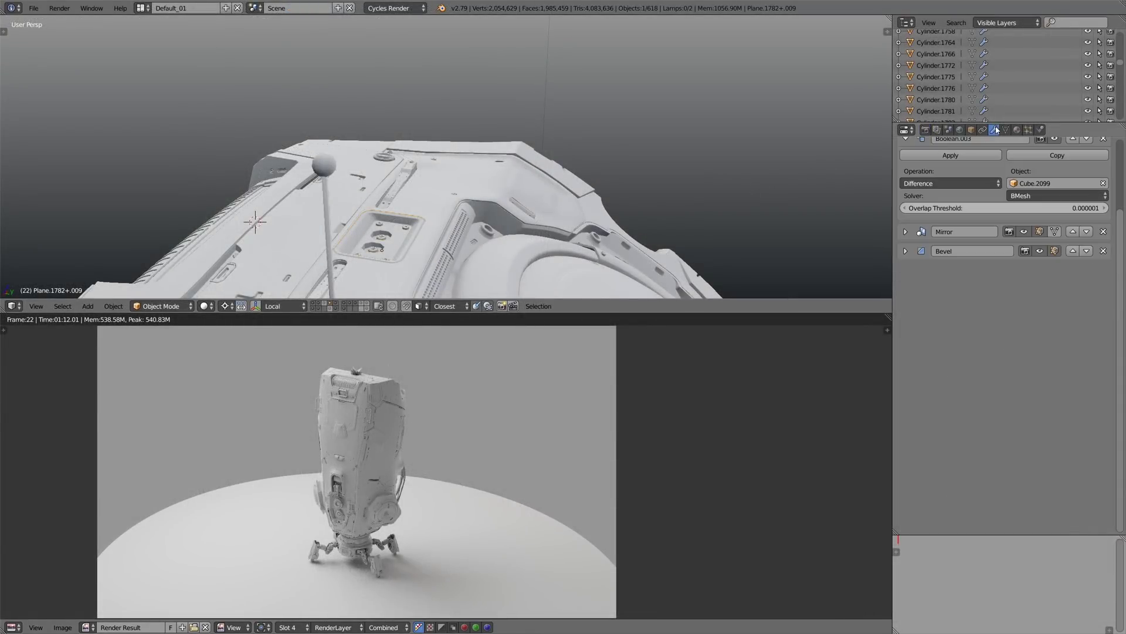
{"action": "scroll", "coordinate": [1010, 178], "scroll_direction": "up", "scroll_amount": 4}
{"action": "left_click", "coordinate": [906, 223]}
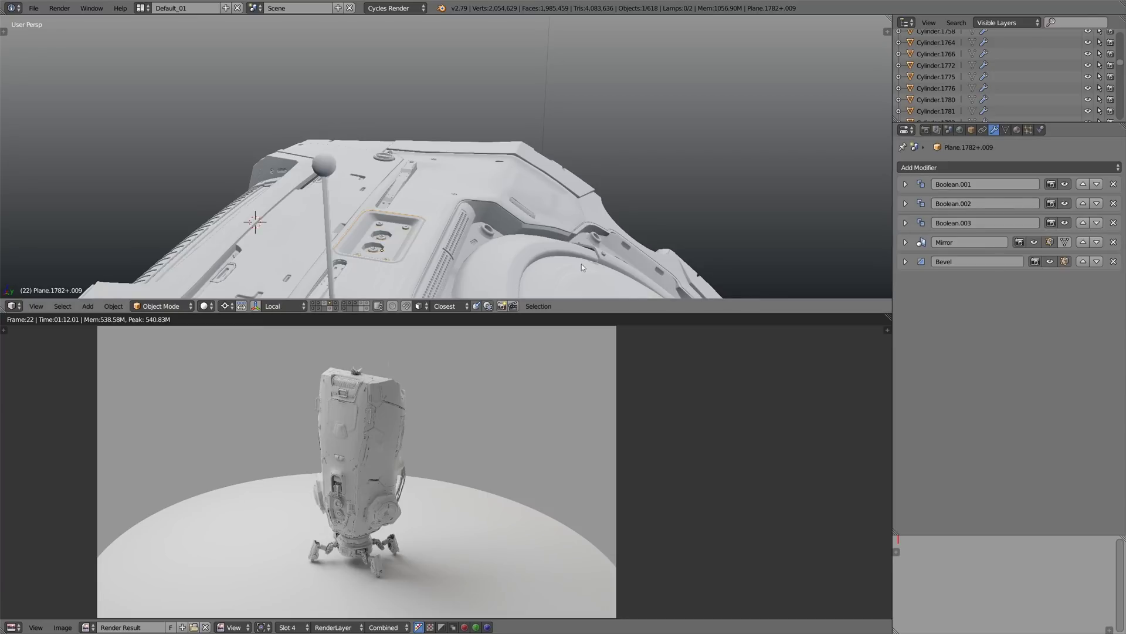
{"action": "middle_click_drag", "start_coordinate": [393, 217], "coordinate": [352, 236]}
{"action": "scroll", "coordinate": [358, 371], "scroll_direction": "up", "scroll_amount": 8}
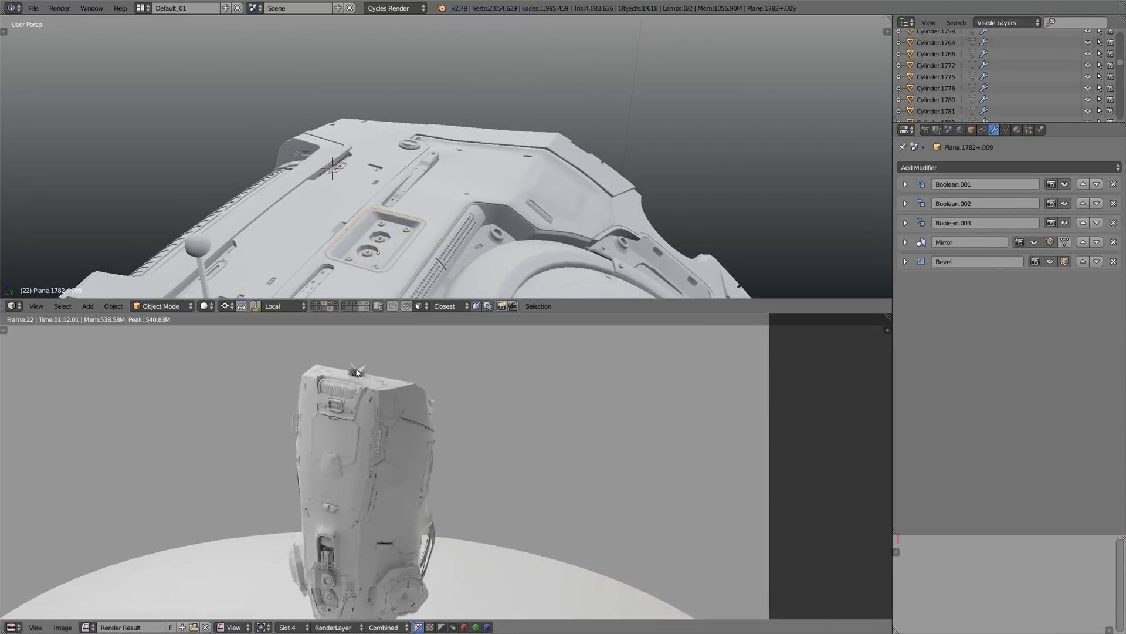
{"action": "middle_click_drag", "start_coordinate": [370, 234], "coordinate": [399, 223]}
{"action": "scroll", "coordinate": [398, 223], "scroll_direction": "up", "scroll_amount": 4}
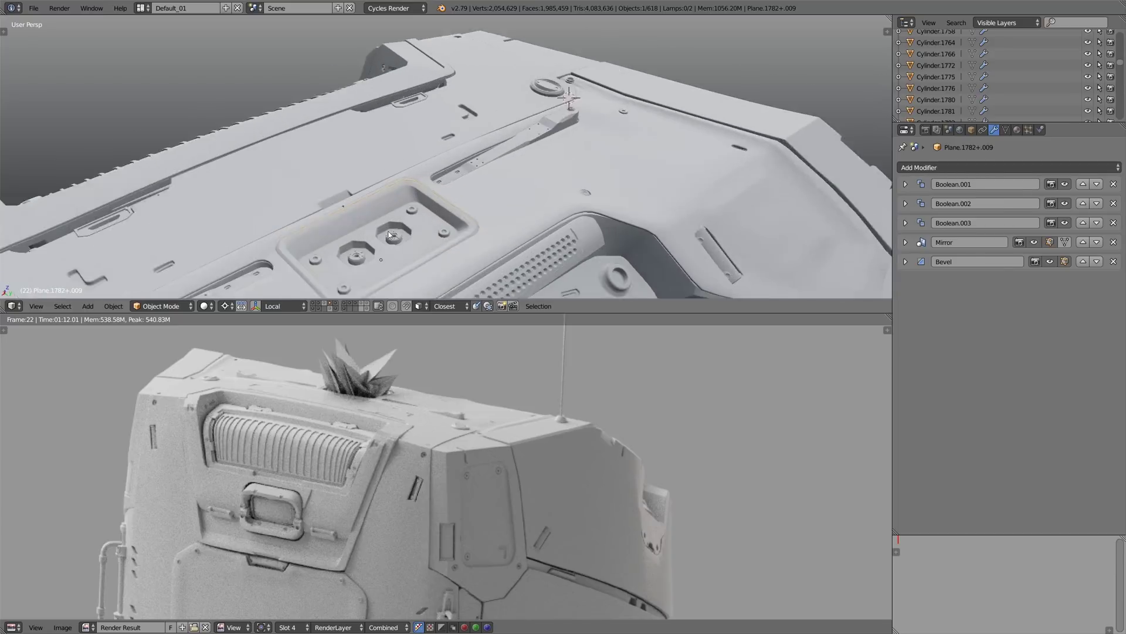
Toggle the Bevel.001 modifier's viewport display on the round parts inside the recessed top panel and disable the modifier for rendering.
{"action": "right_click", "coordinate": [391, 244]}
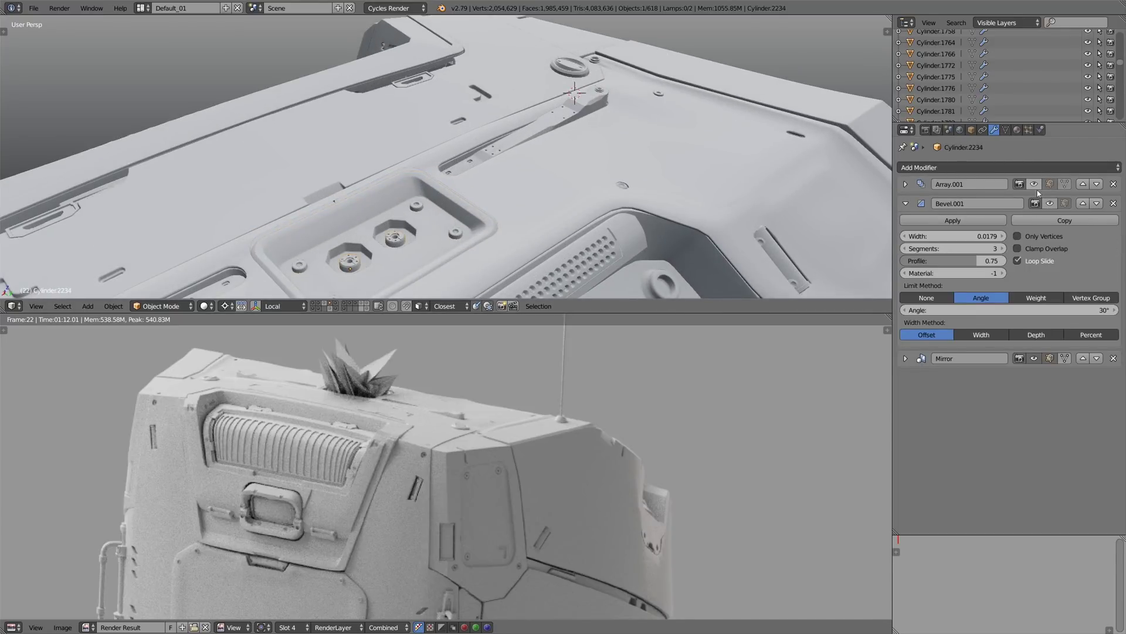
{"action": "left_click", "coordinate": [1050, 204]}
{"action": "left_click", "coordinate": [1051, 204]}
{"action": "left_click", "coordinate": [1049, 204]}
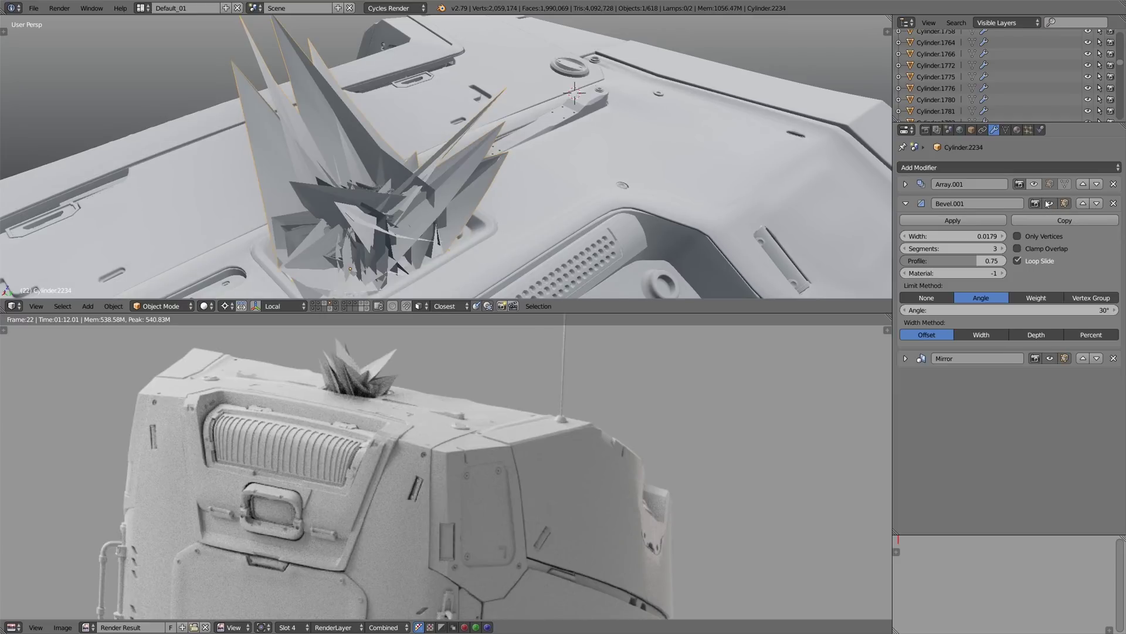
{"action": "left_click", "coordinate": [1049, 203]}
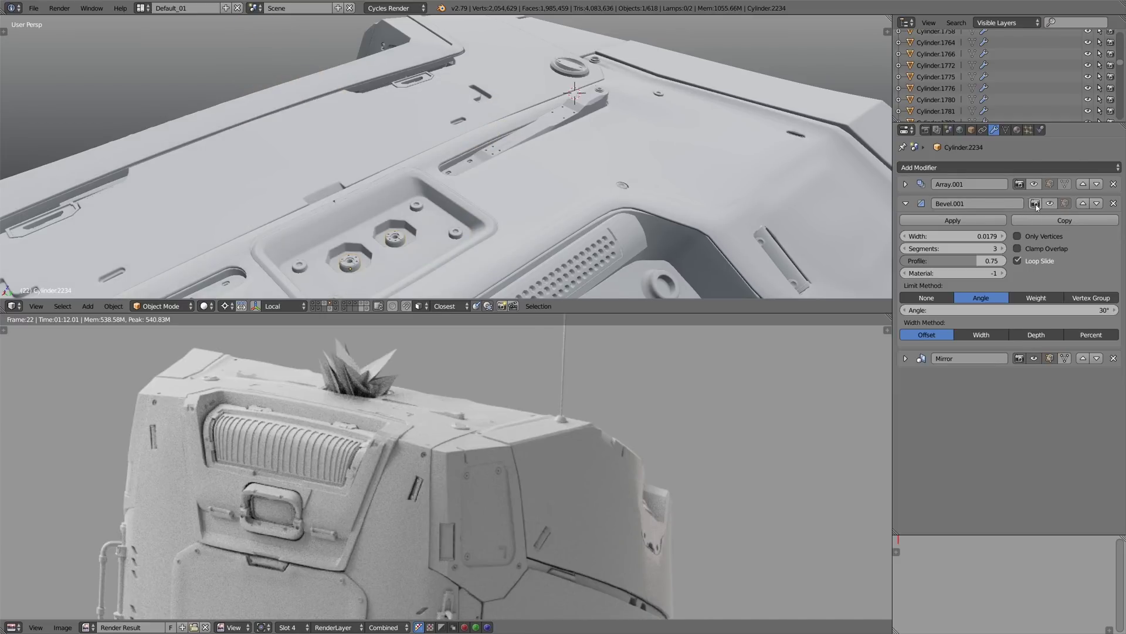
{"action": "right_click", "coordinate": [307, 265]}
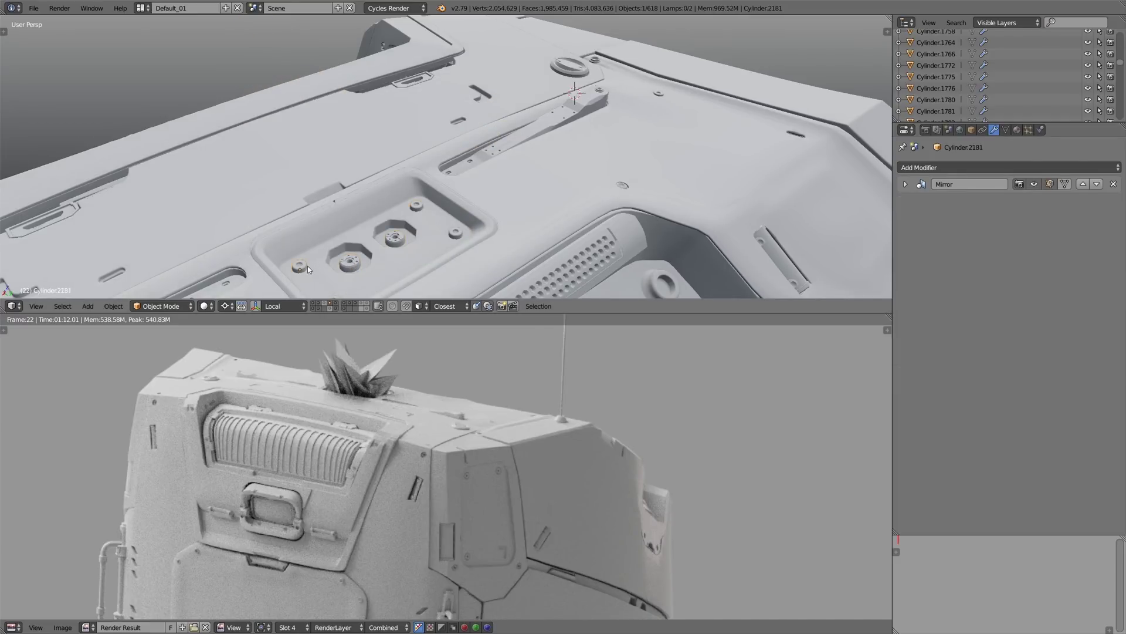
{"action": "right_click", "coordinate": [347, 265]}
In mat_grey_02's nodes, link the edge group's Mix color to the Principled BSDF Base Color, and render the image into slot 5.
{"action": "scroll", "coordinate": [379, 257], "scroll_direction": "down", "scroll_amount": 10}
{"action": "middle_click_drag", "start_coordinate": [379, 257], "coordinate": [473, 266]}
{"action": "key", "text": "shift+F3"}
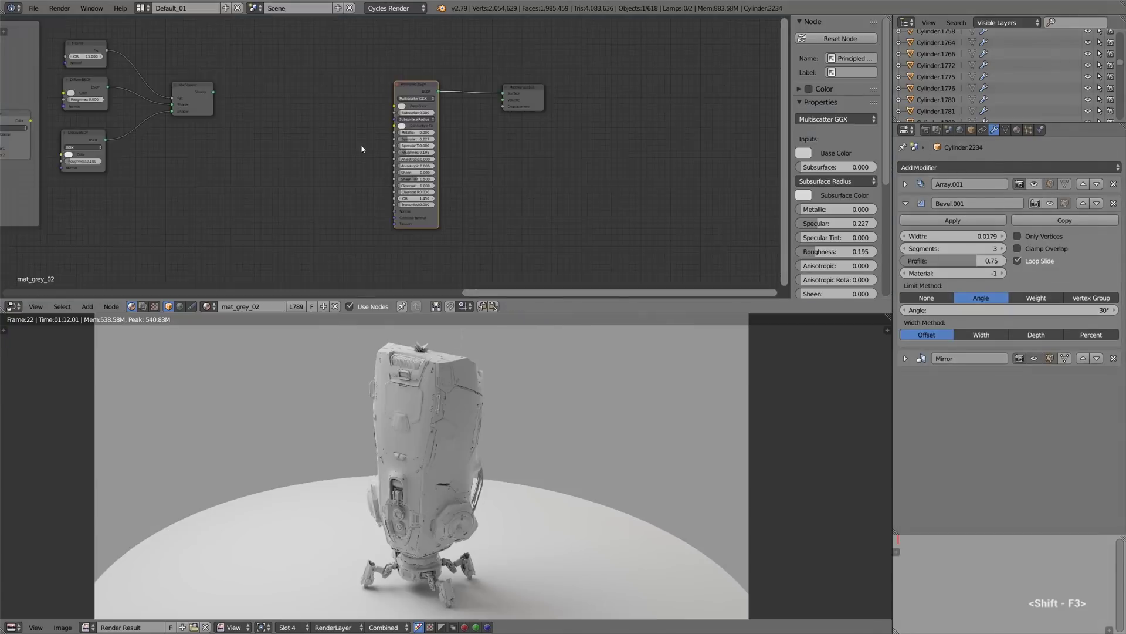
{"action": "middle_click_drag", "start_coordinate": [361, 144], "coordinate": [605, 186]}
{"action": "right_click_drag", "start_coordinate": [290, 163], "coordinate": [645, 148], "text": "alt"}
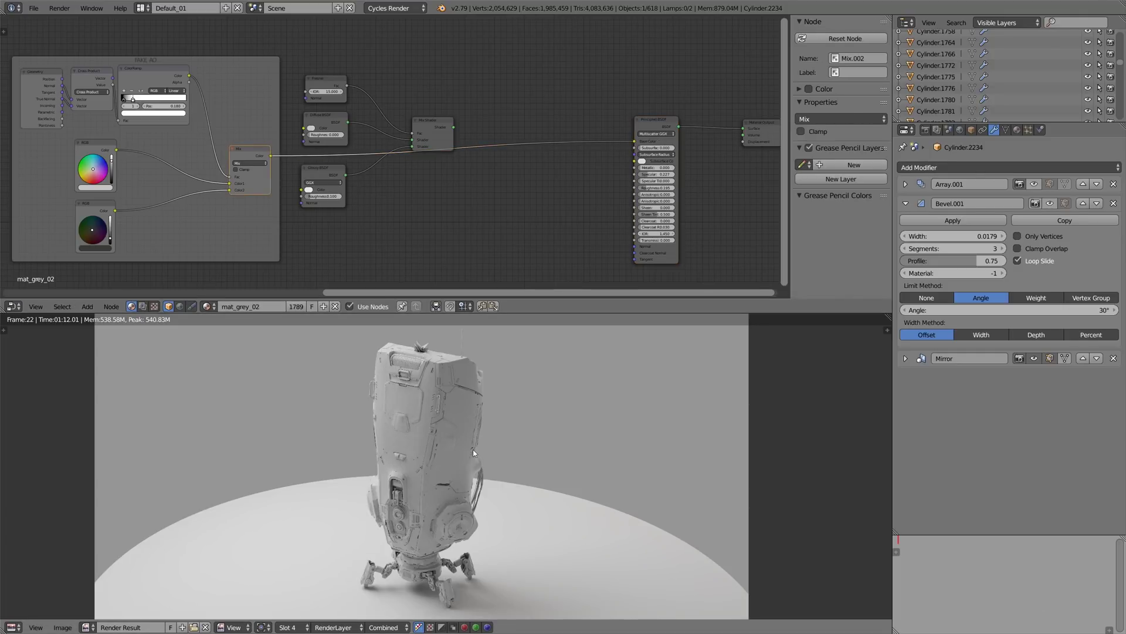
{"action": "key", "text": "5"}
{"action": "key", "text": "F12"}
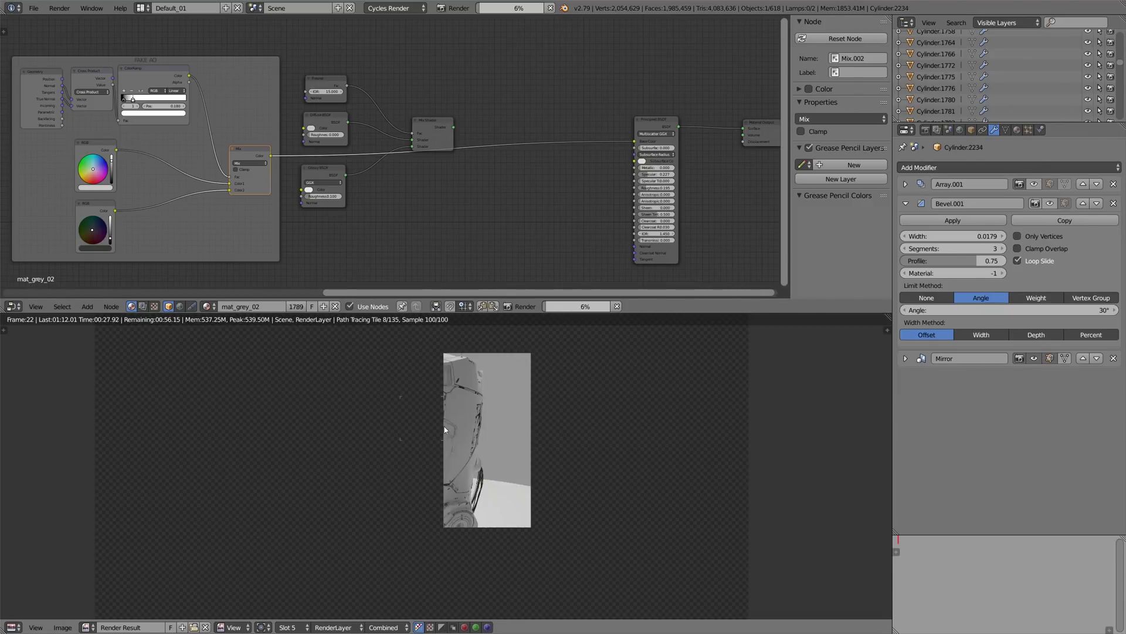
View the render result full screen and compare the slot 5 render with the one in slot 4.
{"action": "key", "text": "ctrl+space"}
{"action": "scroll", "coordinate": [521, 463], "scroll_direction": "up", "scroll_amount": 2}
{"action": "scroll", "coordinate": [523, 466], "scroll_direction": "down", "scroll_amount": 1}
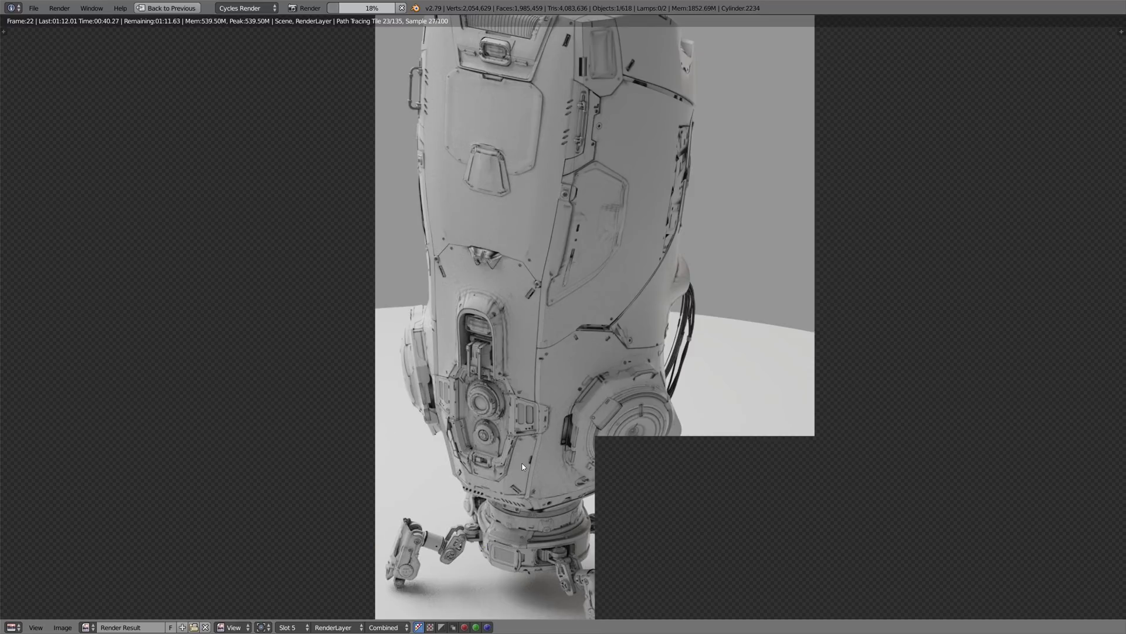
{"action": "scroll", "coordinate": [523, 467], "scroll_direction": "down", "scroll_amount": 1}
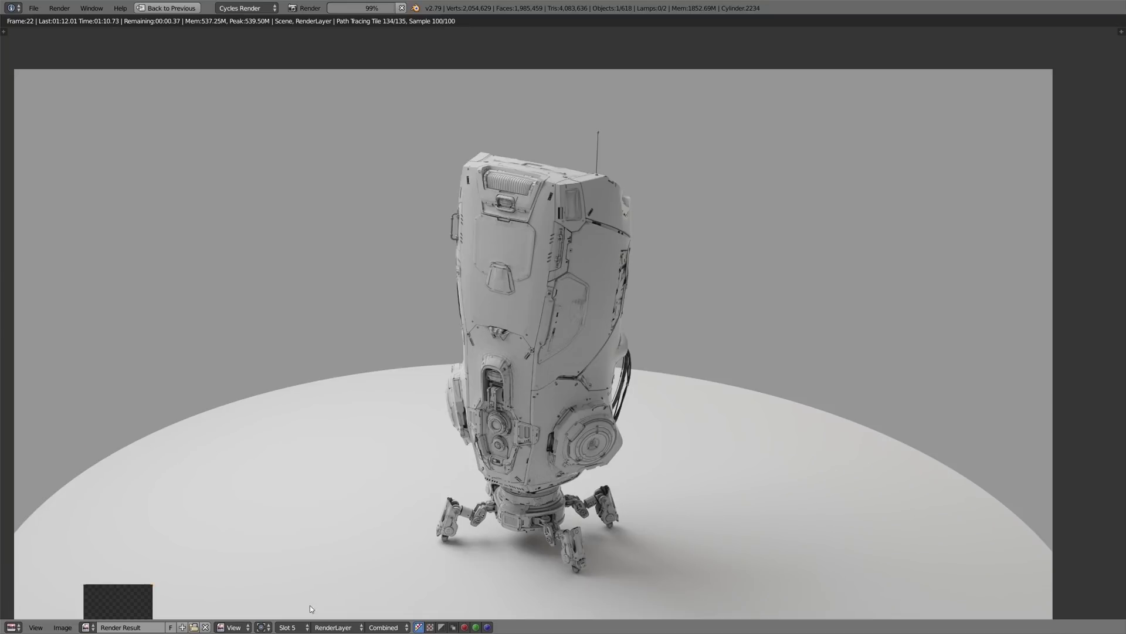
{"action": "left_click", "coordinate": [296, 627]}
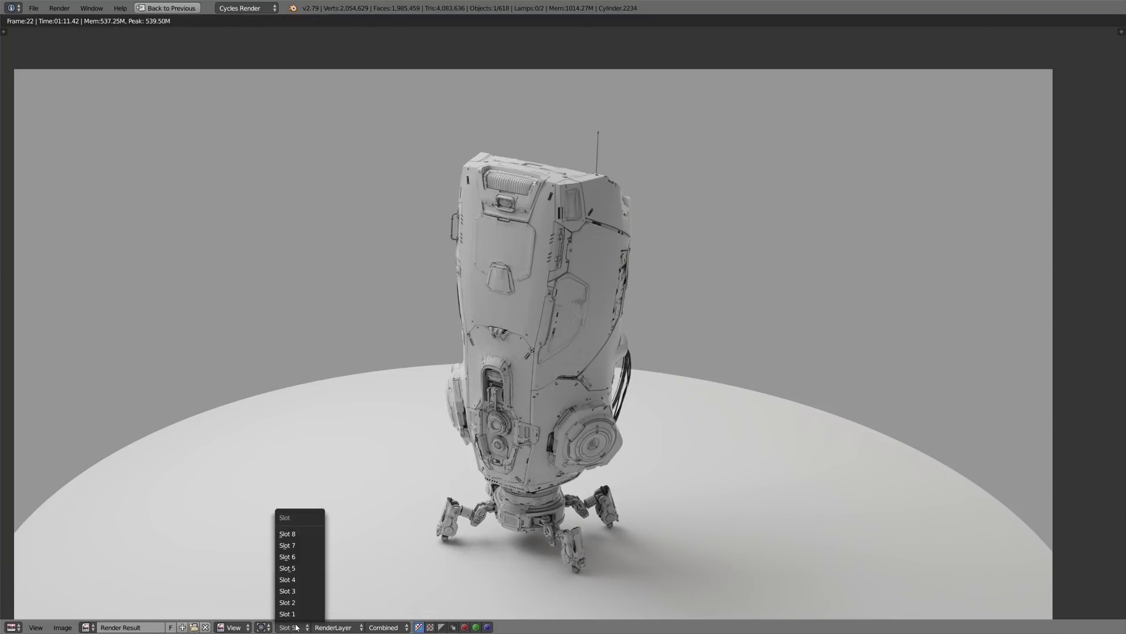
{"action": "left_click", "coordinate": [298, 579]}
{"action": "left_click", "coordinate": [288, 626]}
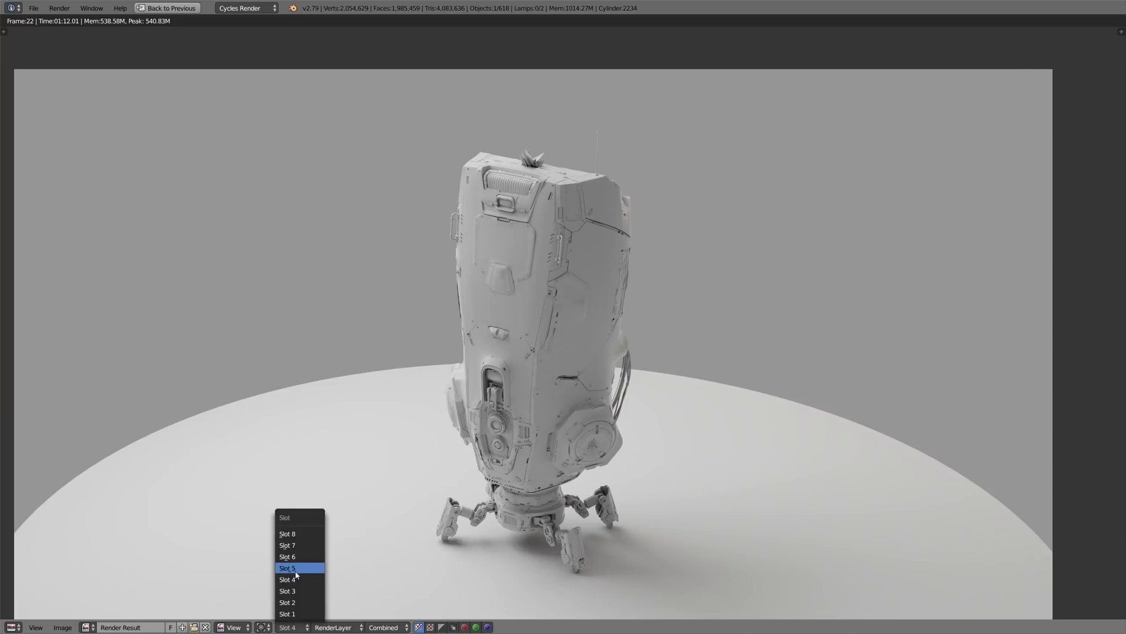
{"action": "left_click", "coordinate": [297, 568]}
{"action": "scroll", "coordinate": [558, 384], "scroll_direction": "up", "scroll_amount": 2}
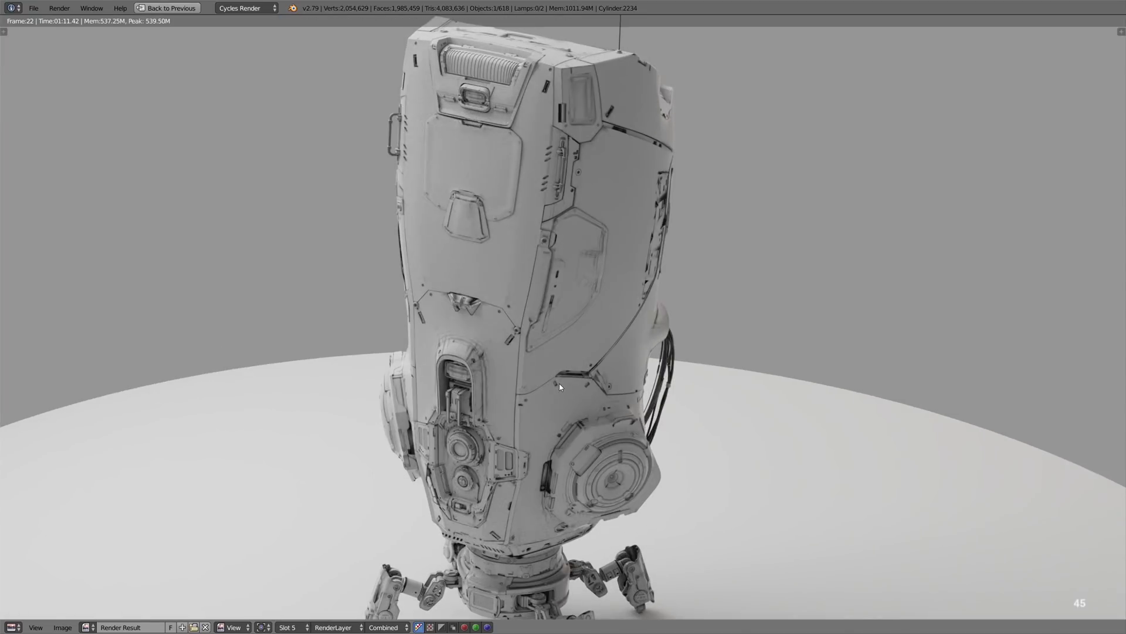
{"action": "scroll", "coordinate": [559, 383], "scroll_direction": "down", "scroll_amount": 2}
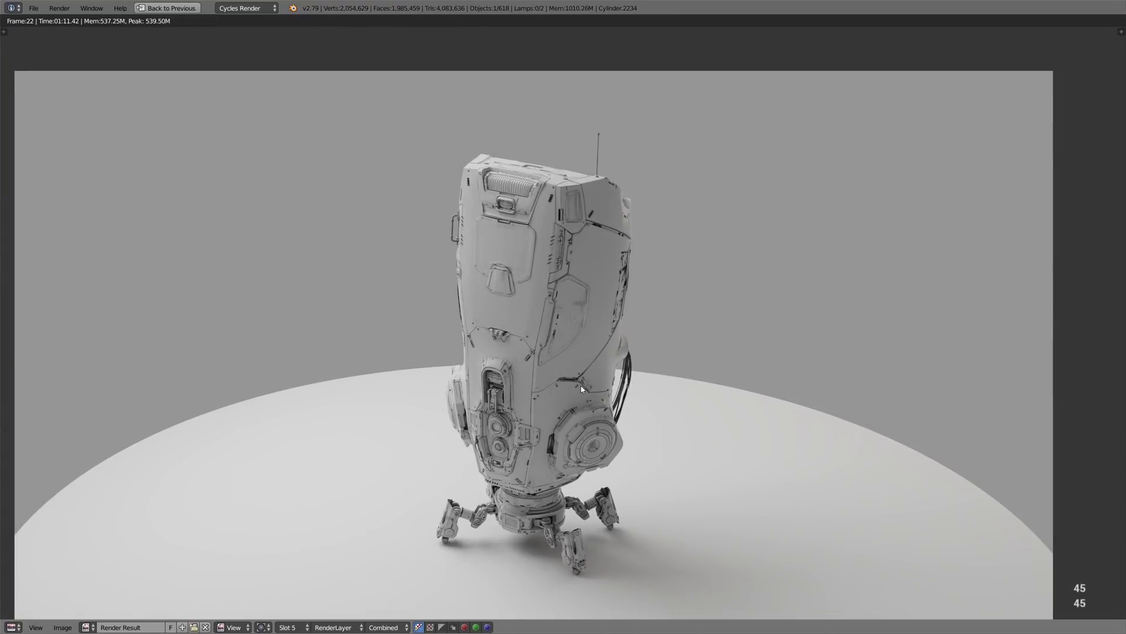
Return to the split layout and disconnect the Mix node from the Principled BSDF Base Color in mat_grey_02.
{"action": "key", "text": "shift+space"}
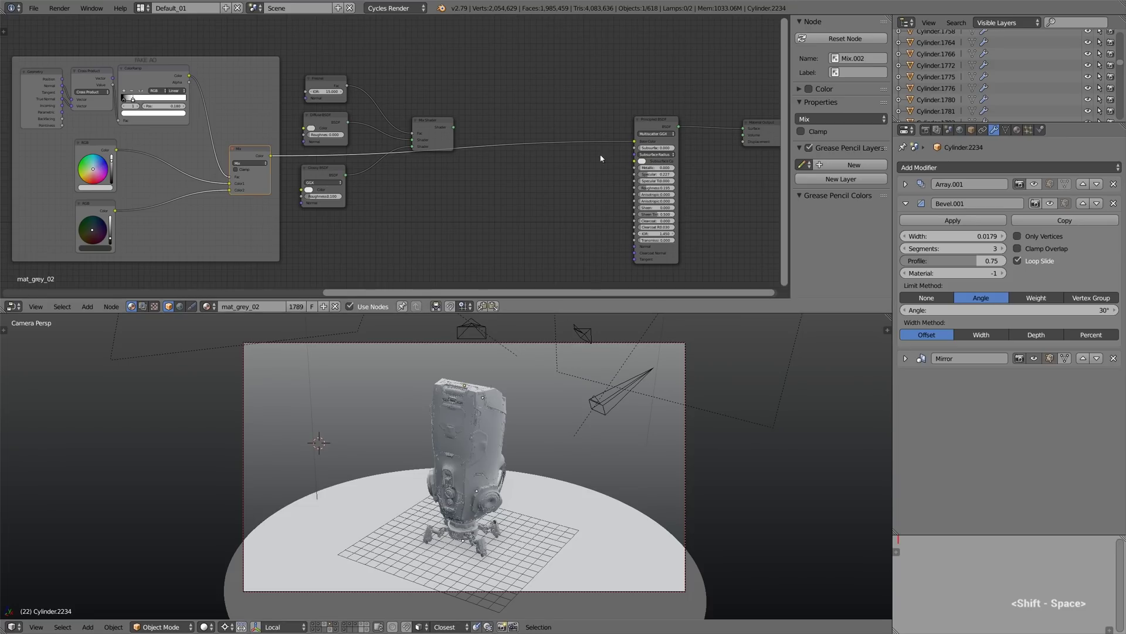
{"action": "scroll", "coordinate": [625, 142], "scroll_direction": "up", "scroll_amount": 3}
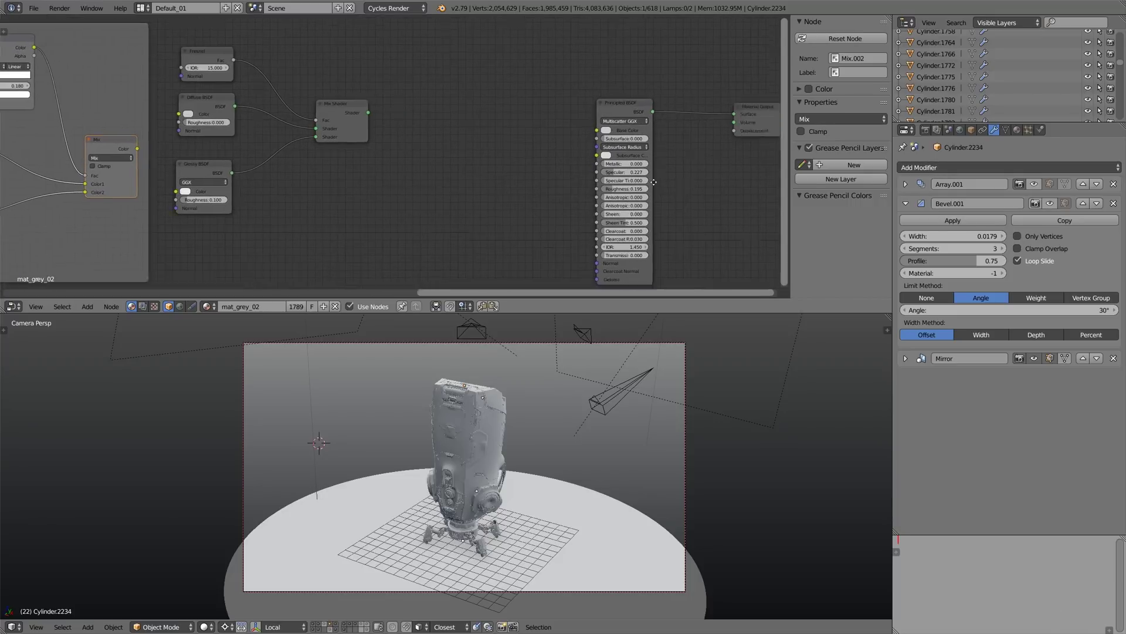
{"action": "middle_click_drag", "start_coordinate": [654, 183], "coordinate": [579, 150]}
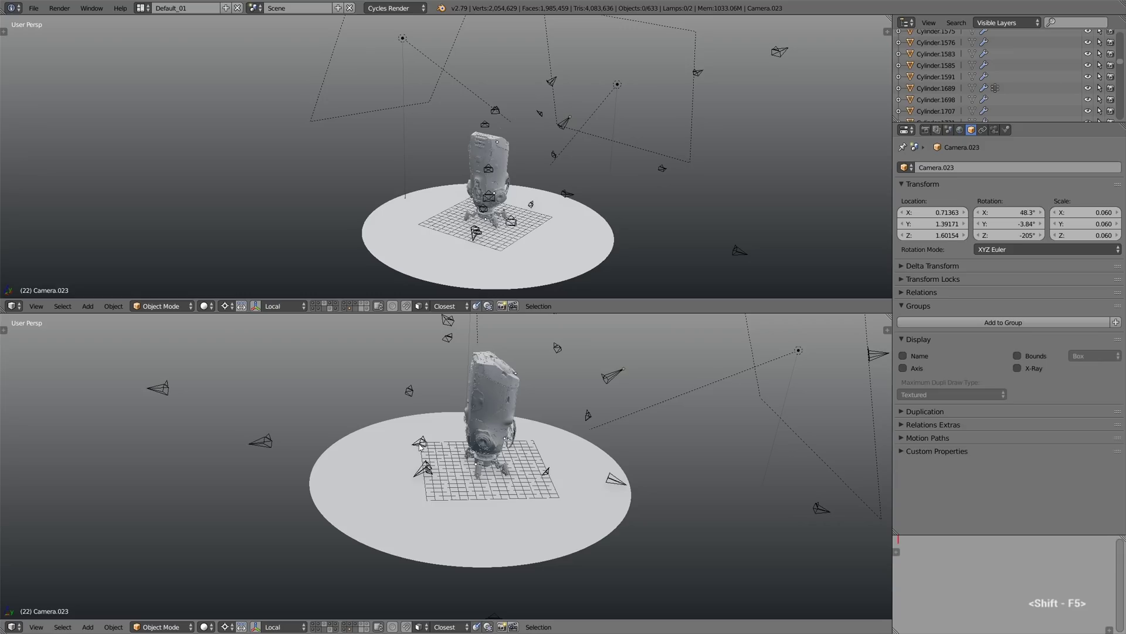
Look through the close-up cameras Camera.020 and Camera.021 in turn, and preview the Camera.021 view in rendered shading.
{"action": "right_click", "coordinate": [419, 443]}
{"action": "key", "text": "ctrl+KP_0"}
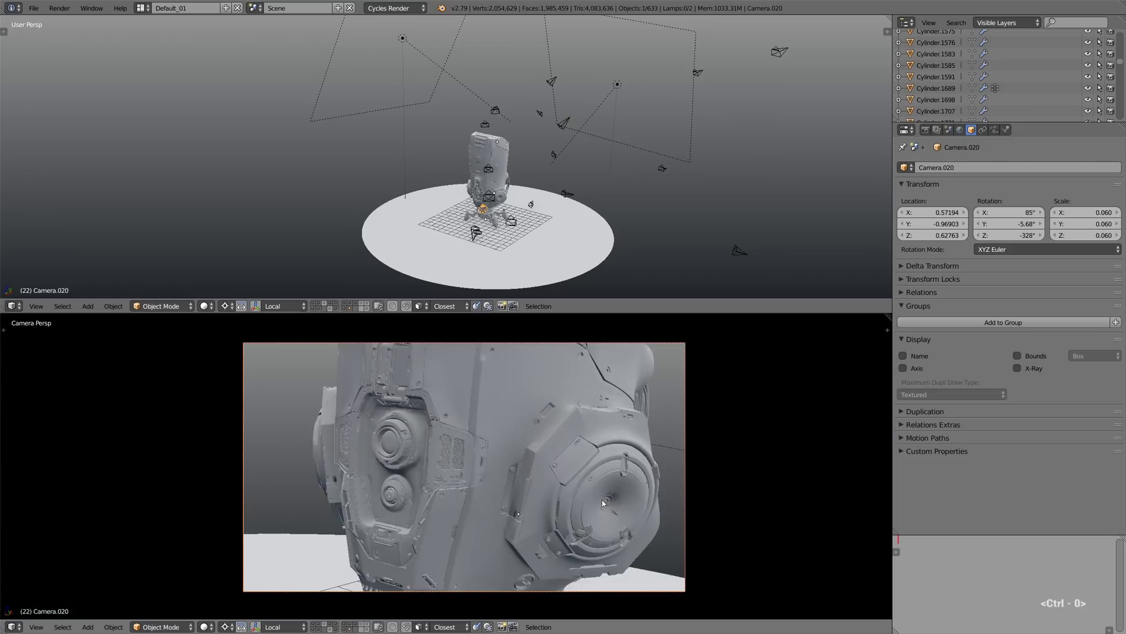
{"action": "middle_click_drag", "start_coordinate": [504, 230], "coordinate": [464, 234]}
{"action": "right_click", "coordinate": [427, 238]}
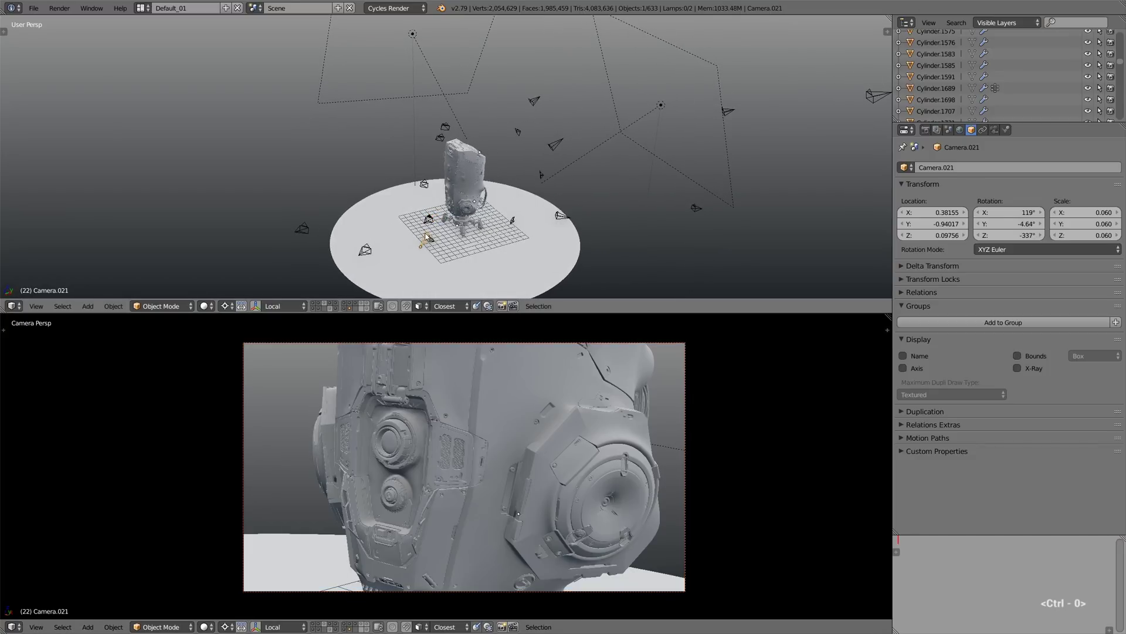
{"action": "key", "text": "ctrl+KP_0"}
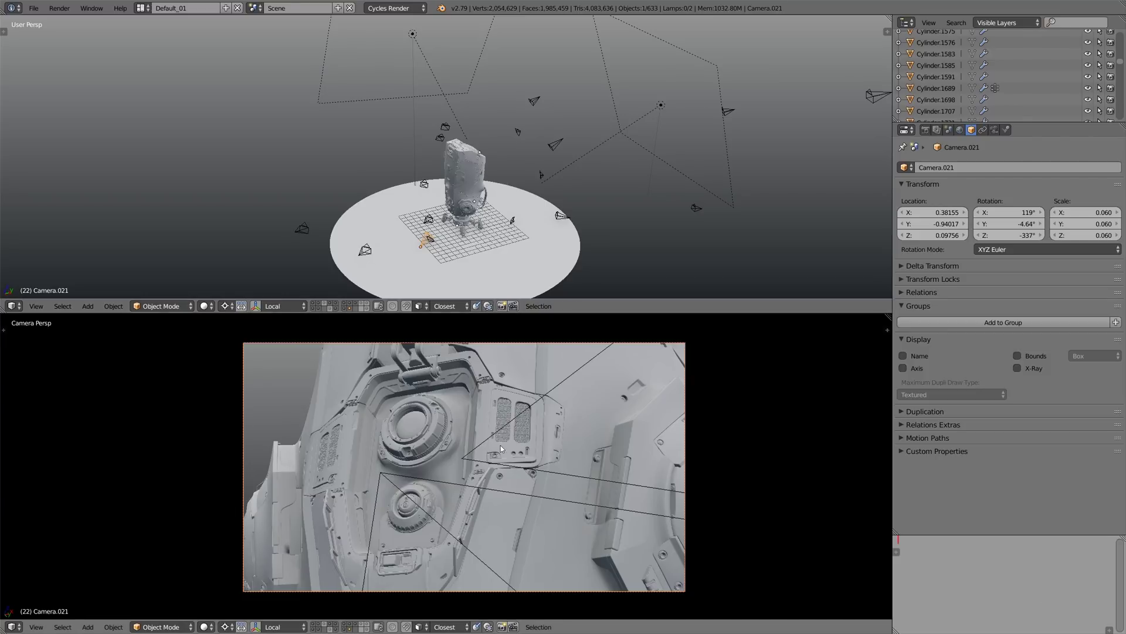
{"action": "key", "text": "shift+z"}
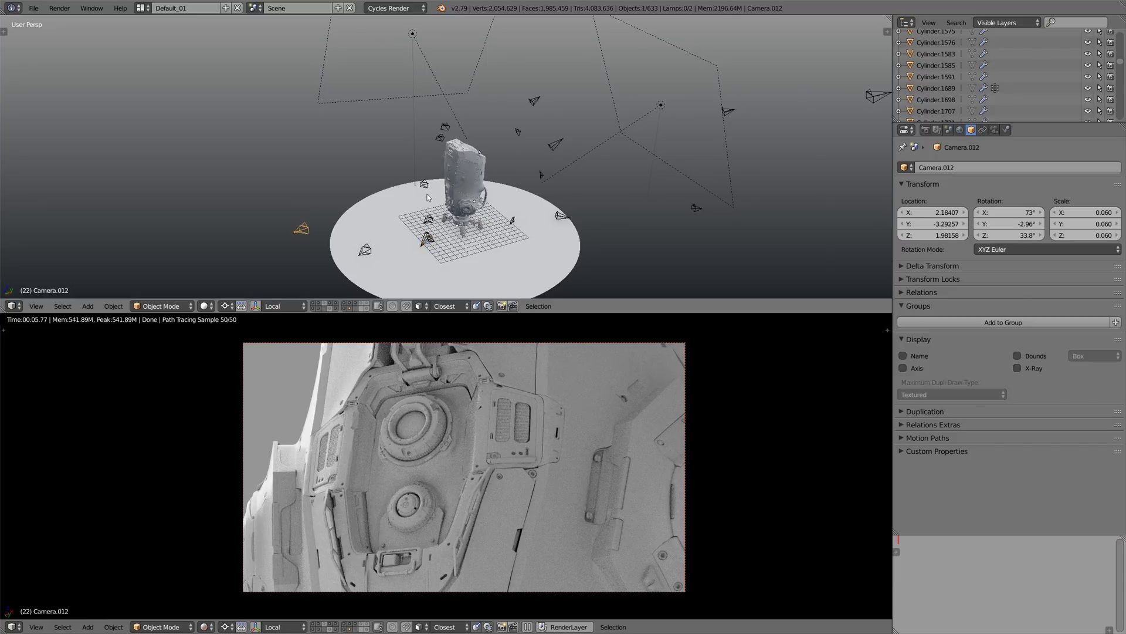
Look through Camera.011, Camera.023 and Camera.022 in turn to preview their views in rendered shading.
{"action": "right_click", "coordinate": [299, 229]}
{"action": "middle_click_drag", "start_coordinate": [299, 228], "coordinate": [414, 229]}
{"action": "right_click", "coordinate": [415, 229]}
{"action": "right_click", "coordinate": [420, 231]}
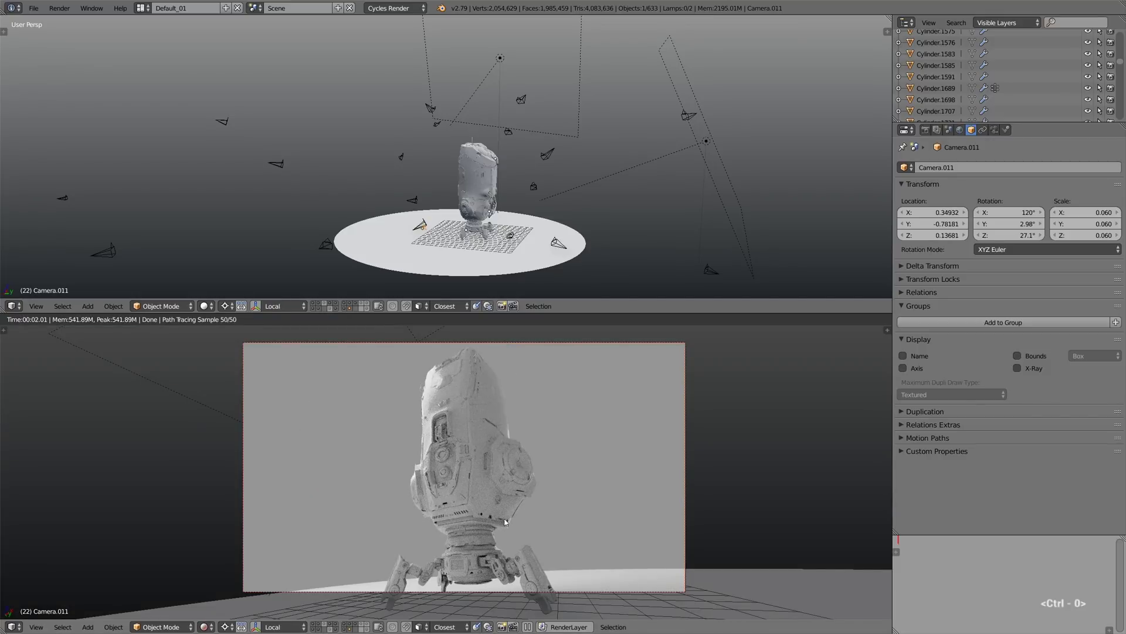
{"action": "right_click", "coordinate": [547, 153]}
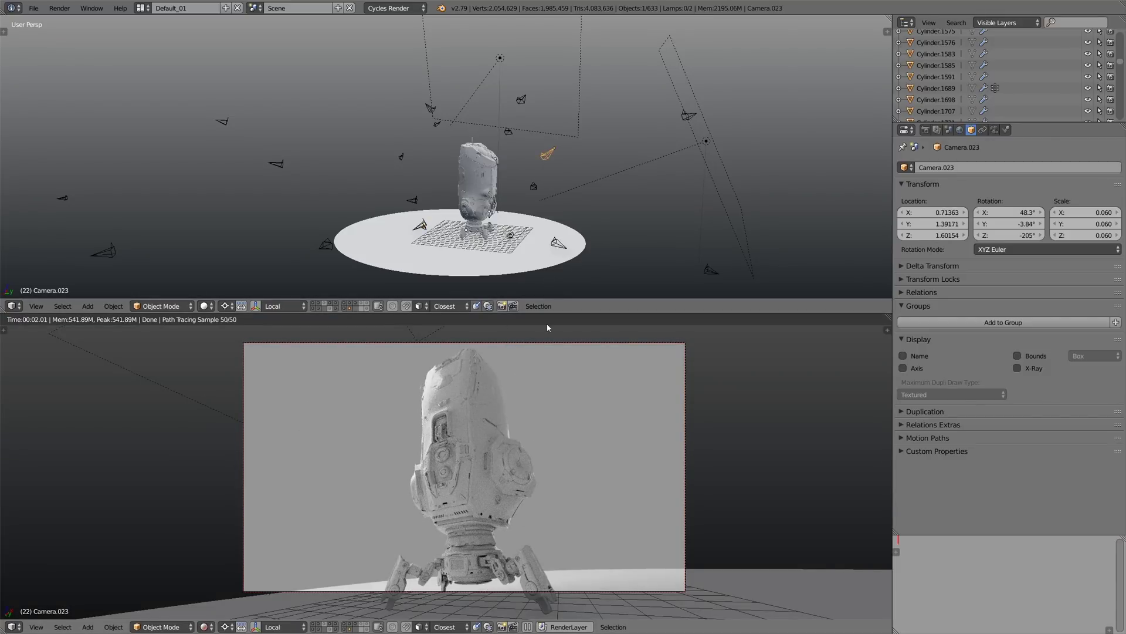
{"action": "key", "text": "ctrl+0"}
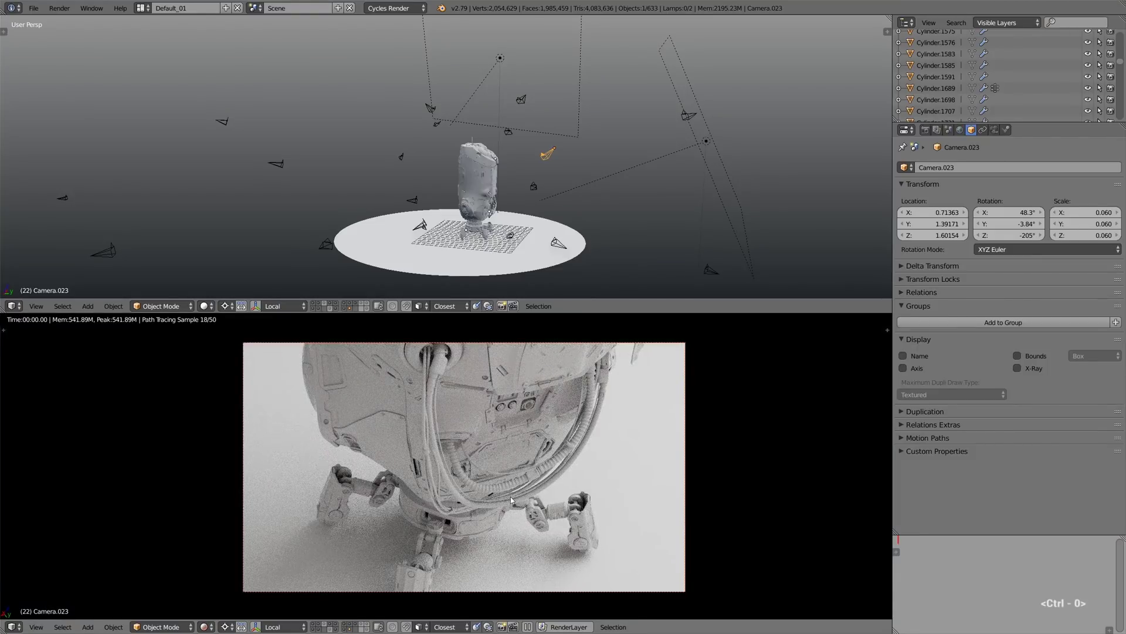
{"action": "right_click", "coordinate": [559, 243]}
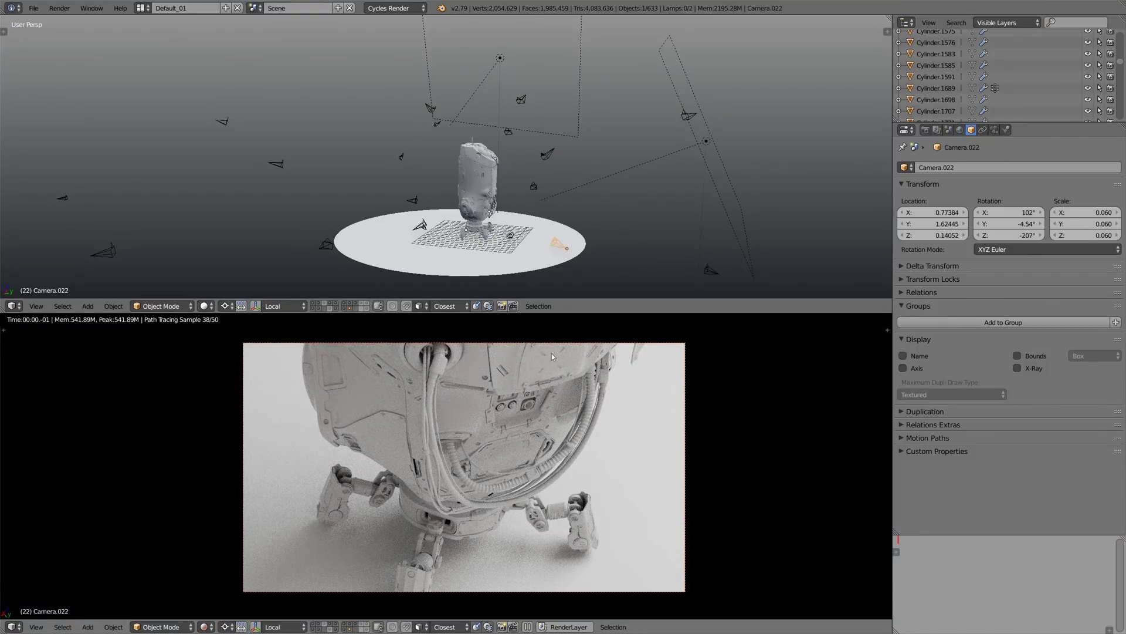
{"action": "key", "text": "ctrl+KP_0"}
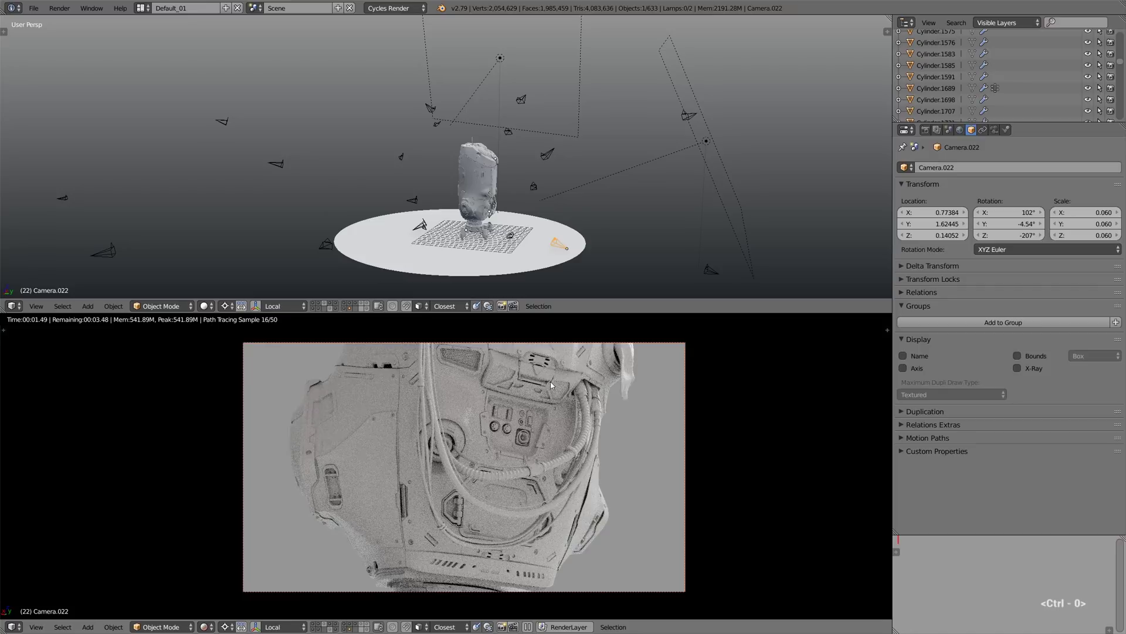
Preview the robot from Camera.008, Camera.007 and Camera.019, making each the active camera in turn.
{"action": "right_click", "coordinate": [508, 130]}
{"action": "key", "text": "ctrl+KP_0"}
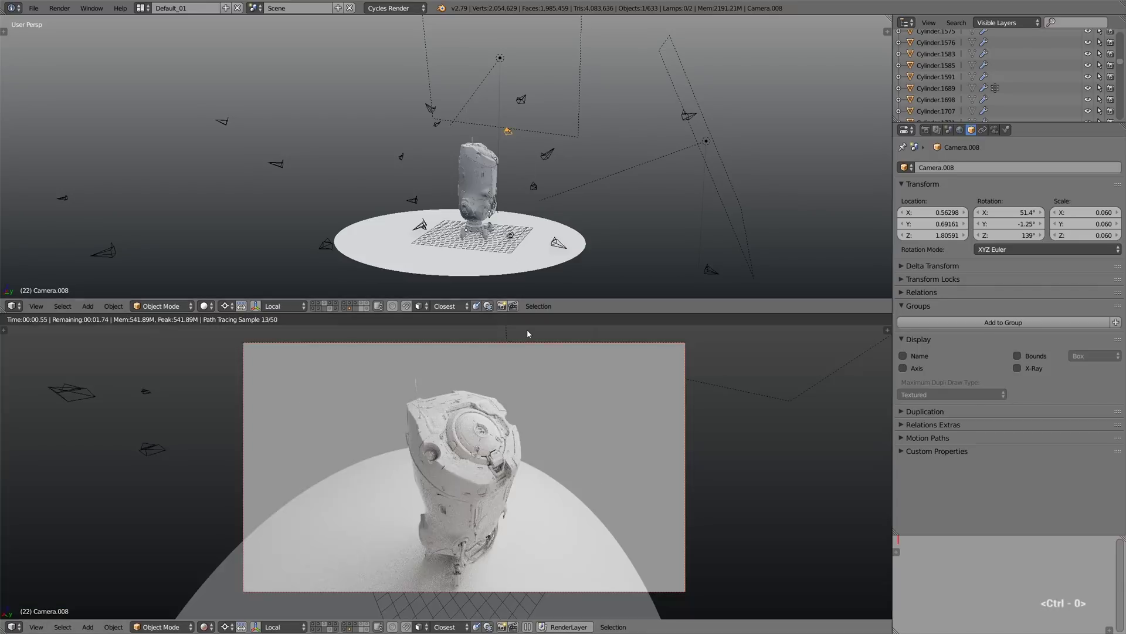
{"action": "right_click", "coordinate": [438, 125]}
{"action": "key", "text": "ctrl+KP_0"}
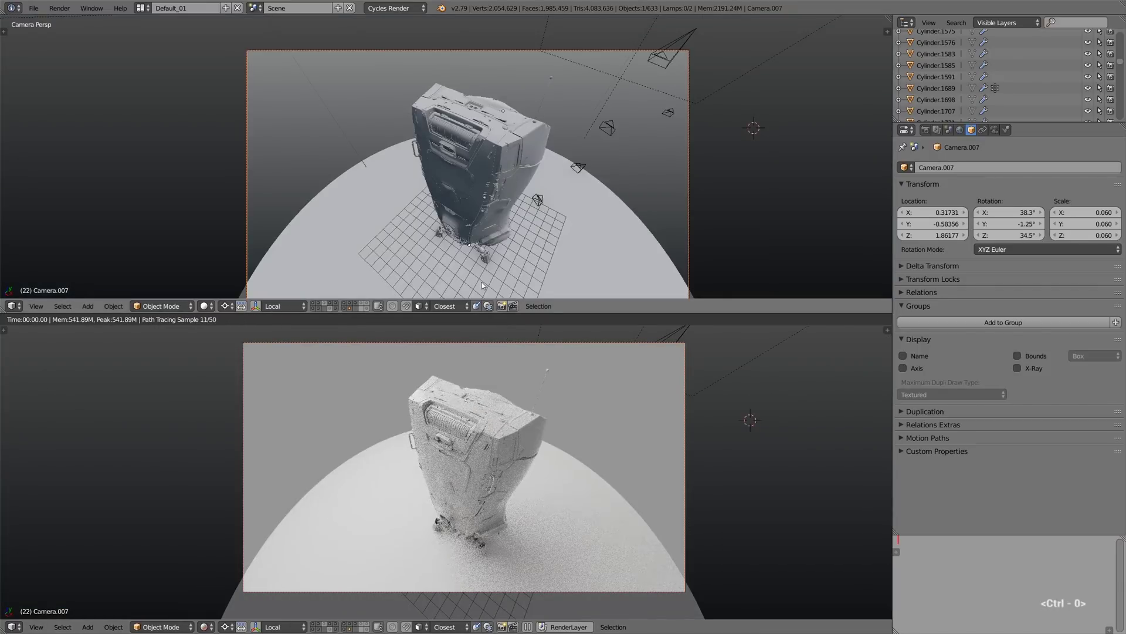
{"action": "middle_click_drag", "start_coordinate": [505, 128], "coordinate": [453, 97]}
{"action": "scroll", "coordinate": [501, 134], "scroll_direction": "down", "scroll_amount": 8}
{"action": "right_click", "coordinate": [453, 92]}
{"action": "key", "text": "ctrl+KP_0"}
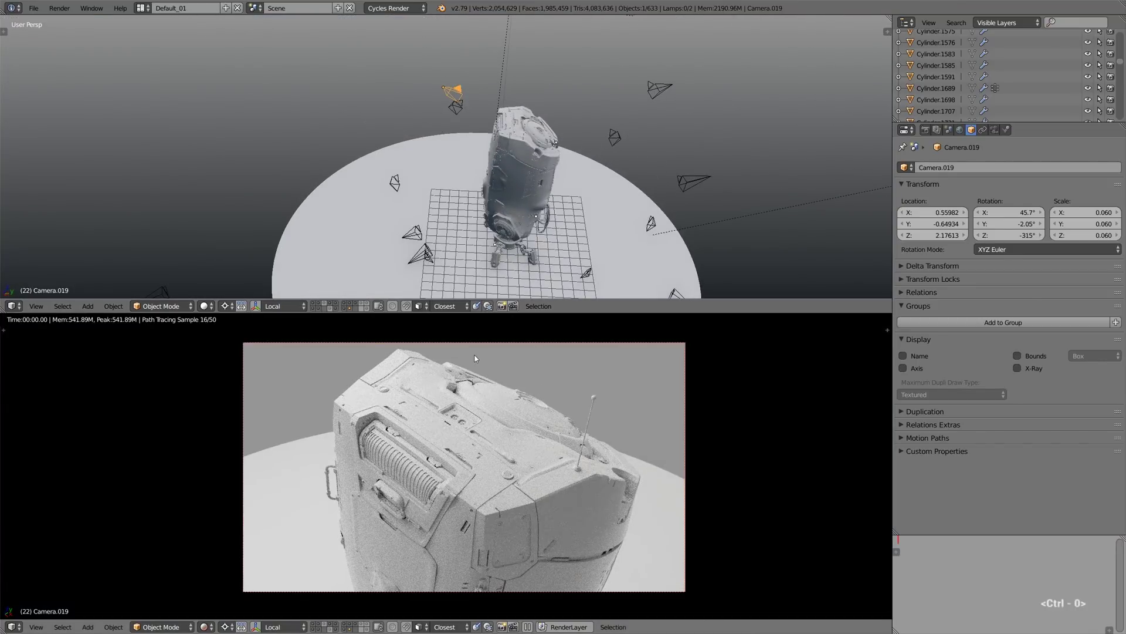
Preview the views of Camera.018, Camera.008 and Camera.009 by making each the active camera.
{"action": "right_click", "coordinate": [648, 94]}
{"action": "key", "text": "ctrl+KP_0"}
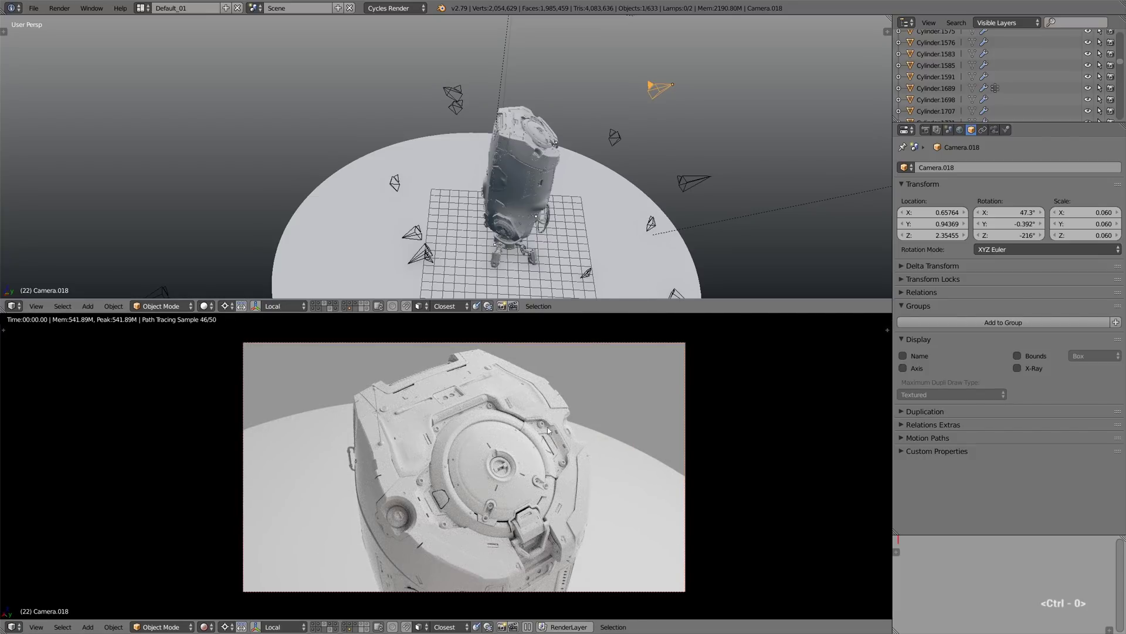
{"action": "right_click", "coordinate": [614, 137]}
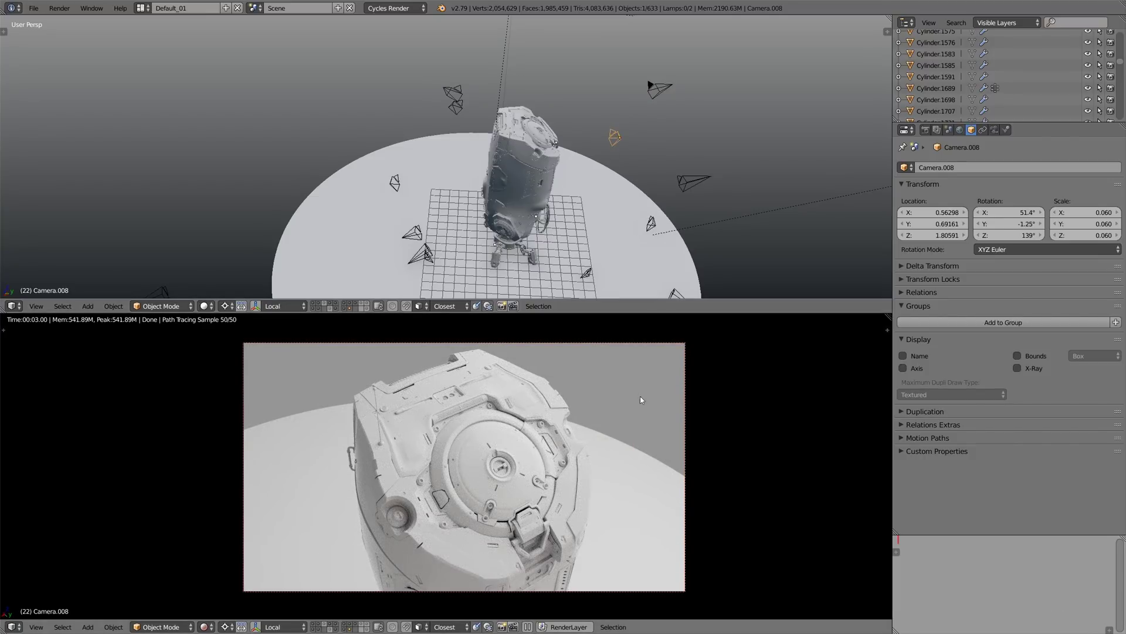
{"action": "key", "text": "ctrl+KP_0"}
{"action": "right_click", "coordinate": [651, 223]}
{"action": "key", "text": "ctrl+KP_0"}
Check the distant full-body views by making Camera.014, Camera.015 and Camera.013 the active camera in turn.
{"action": "middle_click_drag", "start_coordinate": [639, 235], "coordinate": [619, 174], "text": "shift"}
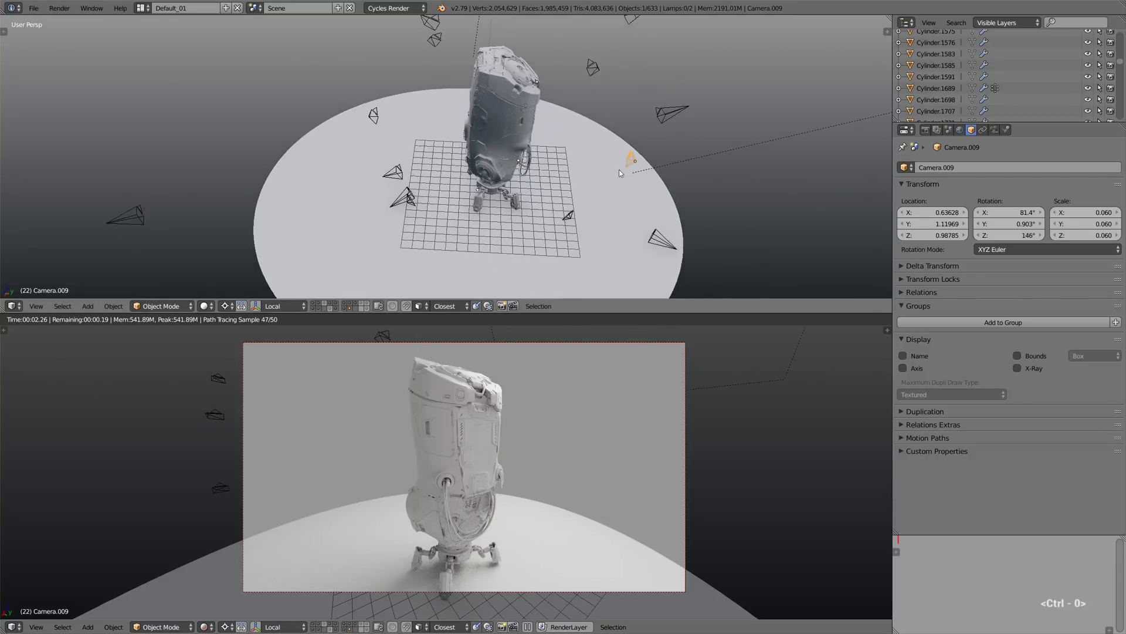
{"action": "scroll", "coordinate": [620, 173], "scroll_direction": "down", "scroll_amount": 5}
{"action": "right_click", "coordinate": [433, 191]}
{"action": "key", "text": "ctrl+KP_0"}
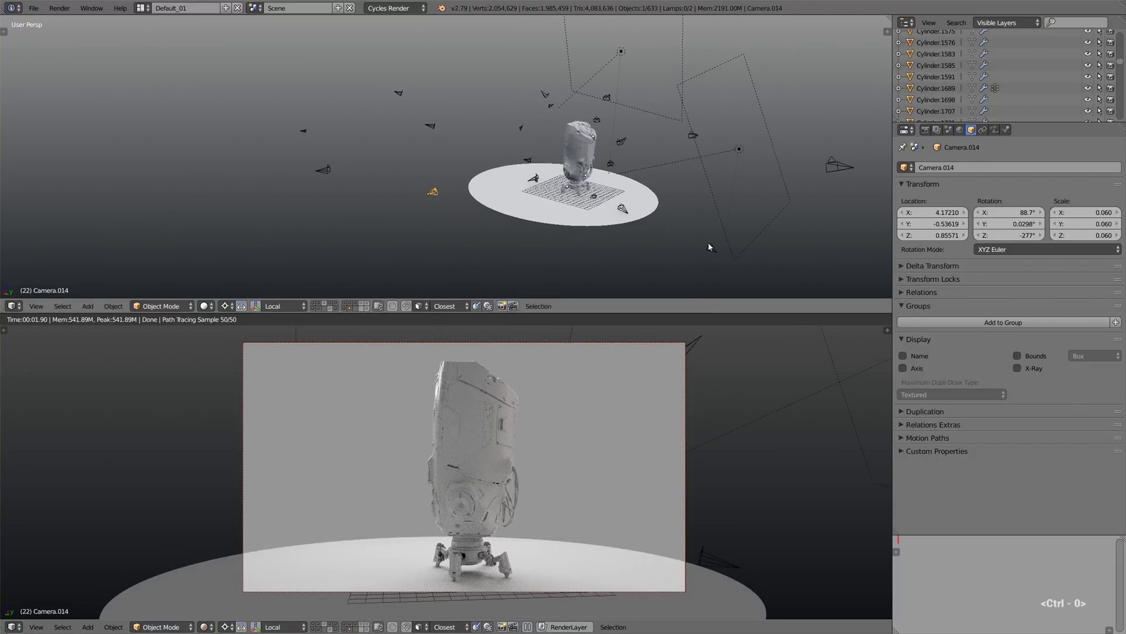
{"action": "right_click", "coordinate": [710, 245]}
{"action": "key", "text": "ctrl+KP_0"}
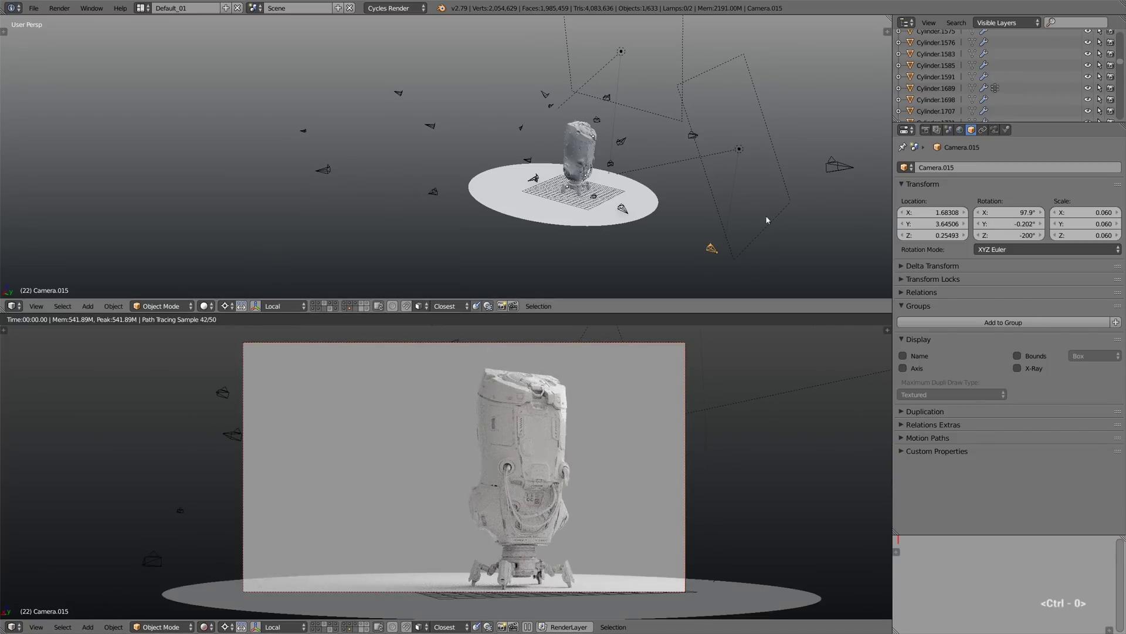
{"action": "right_click", "coordinate": [825, 169]}
{"action": "key", "text": "ctrl+KP_0"}
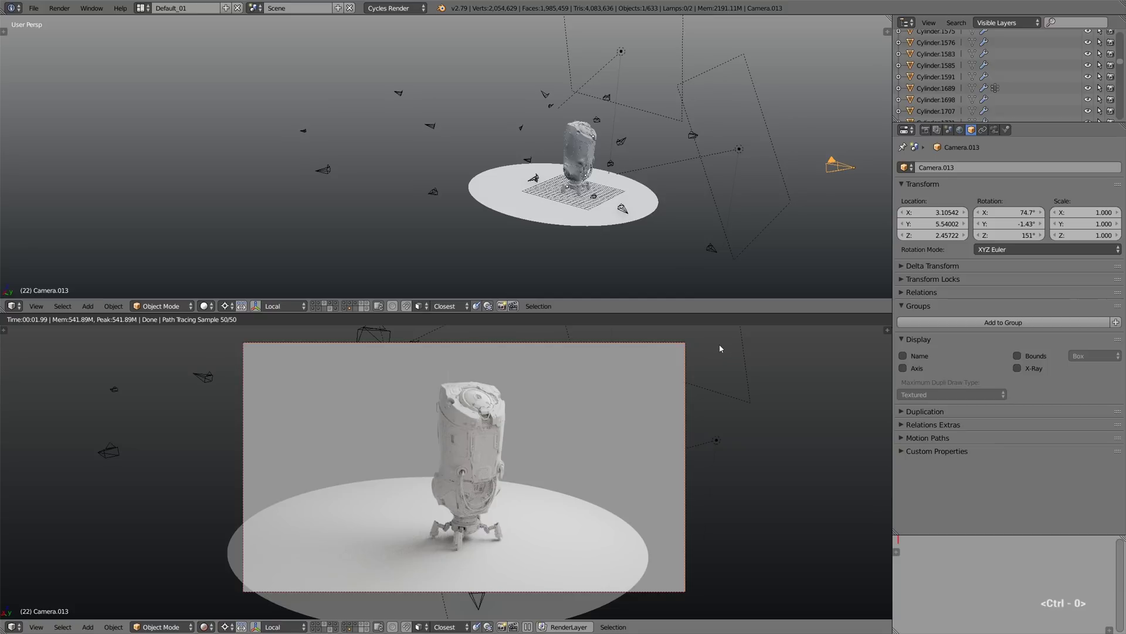
Show the render settings, load the RenderCams script in the text editor, and enlarge its area to read the render file path line.
{"action": "left_click", "coordinate": [925, 129]}
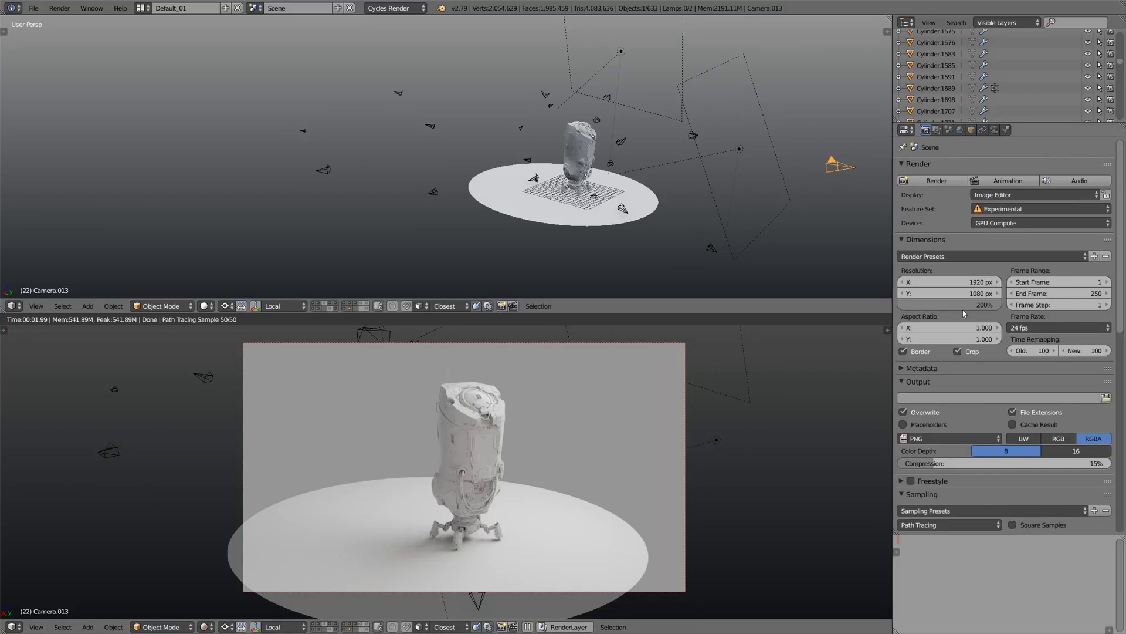
{"action": "left_click", "coordinate": [1066, 626]}
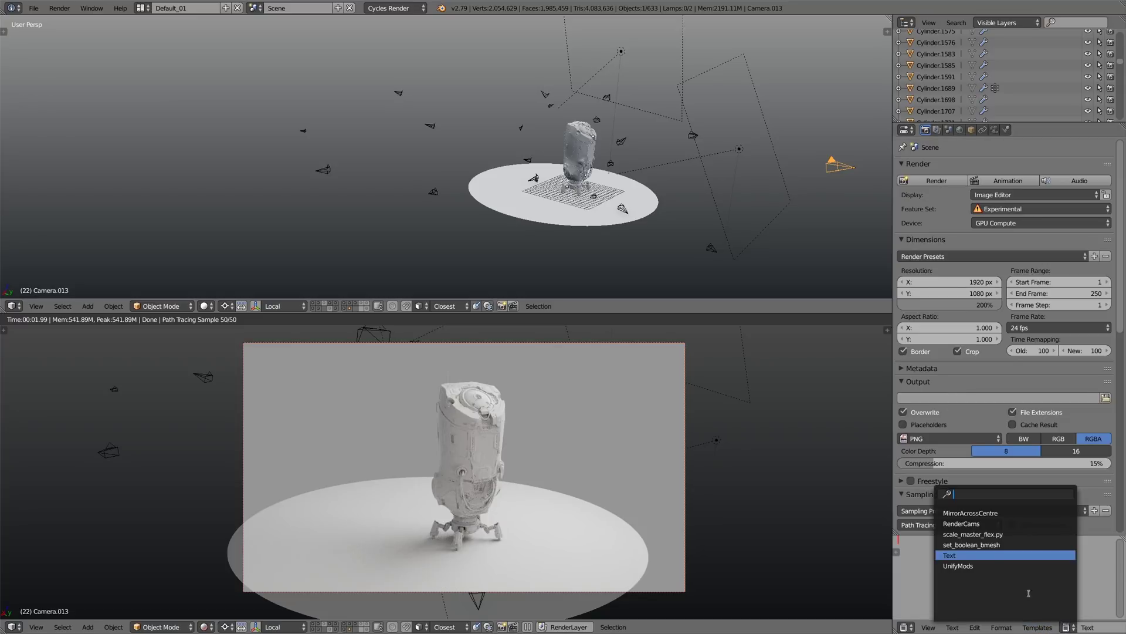
{"action": "left_click", "coordinate": [982, 523]}
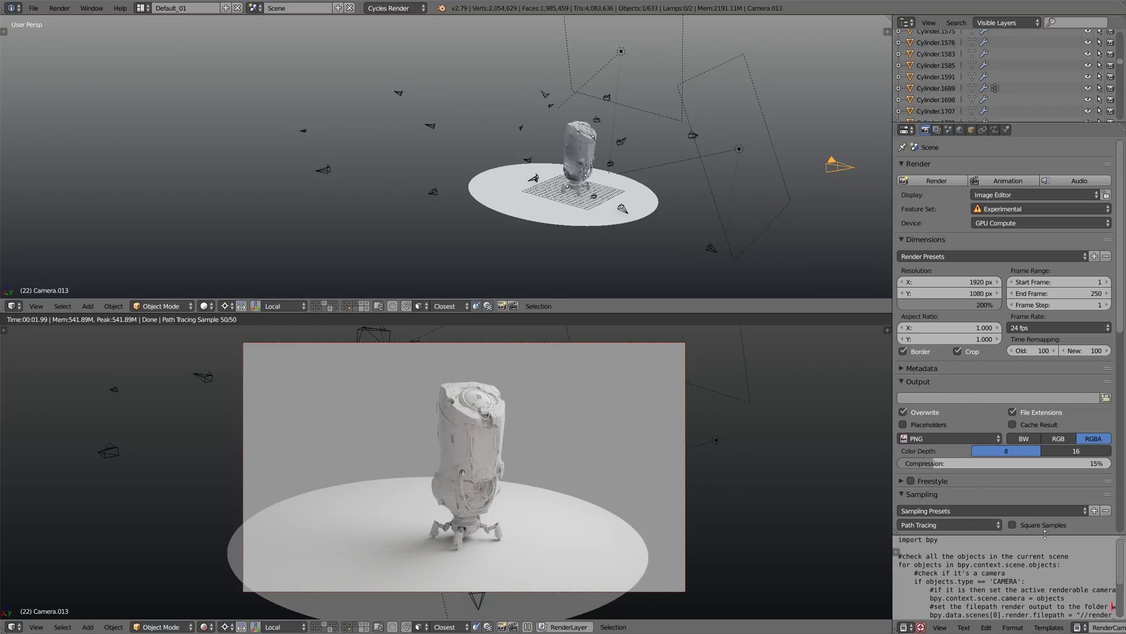
{"action": "left_click_drag", "start_coordinate": [1050, 537], "coordinate": [1045, 379]}
{"action": "left_click_drag", "start_coordinate": [892, 470], "coordinate": [670, 471]}
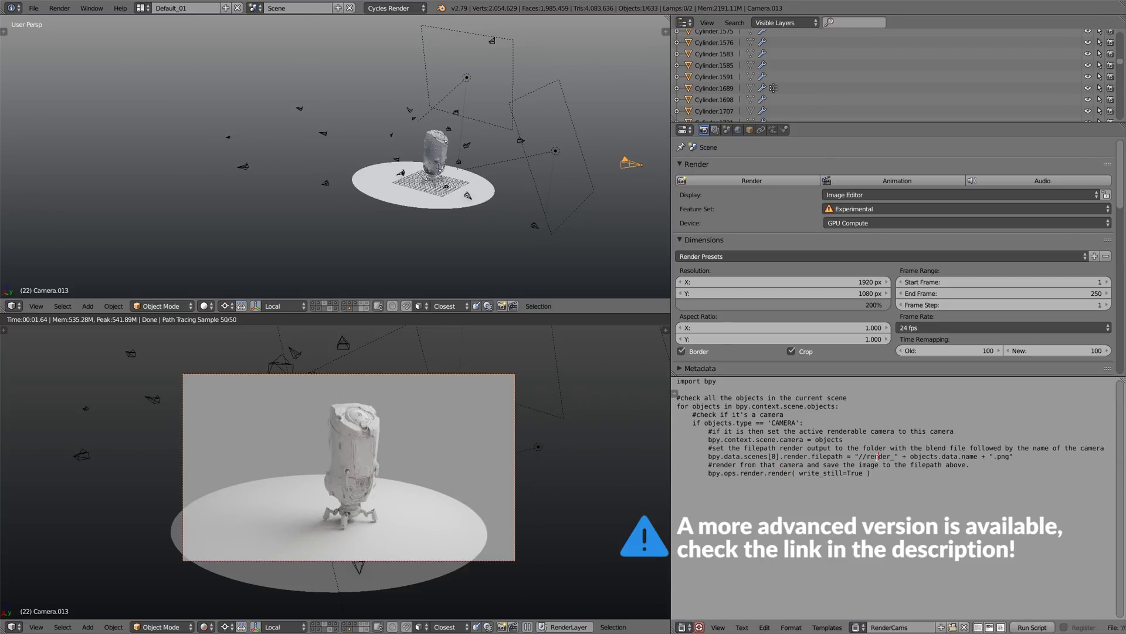
{"action": "left_click_drag", "start_coordinate": [858, 456], "coordinate": [890, 455]}
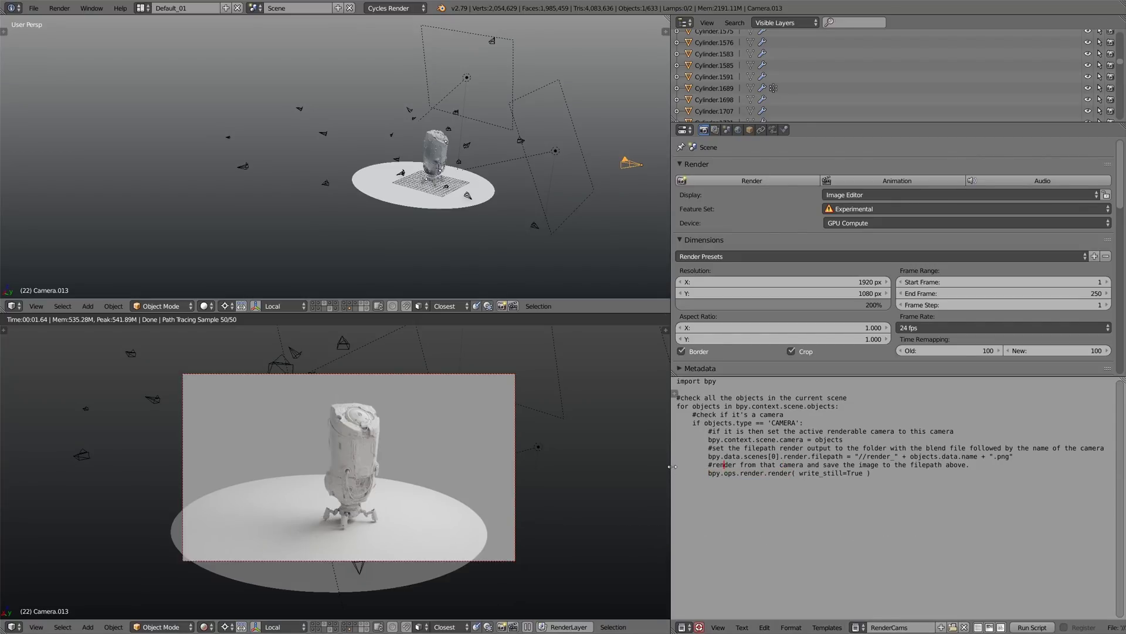
Shrink the script editor area, restoring a wider 3D view and more room for the render settings.
{"action": "left_click_drag", "start_coordinate": [672, 467], "coordinate": [928, 466]}
{"action": "left_click_drag", "start_coordinate": [1000, 376], "coordinate": [1000, 476]}
{"action": "left_click", "coordinate": [1000, 627]}
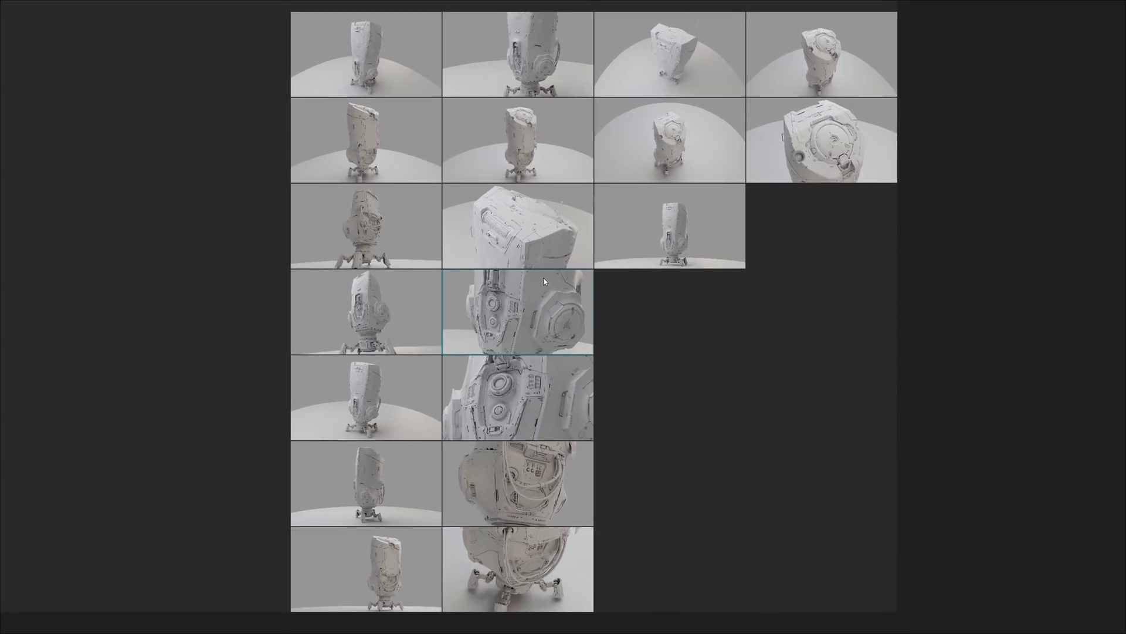
Switch to the image board of finished camera renders and examine the individual robot renders up close.
{"action": "key", "text": "ctrl+z"}
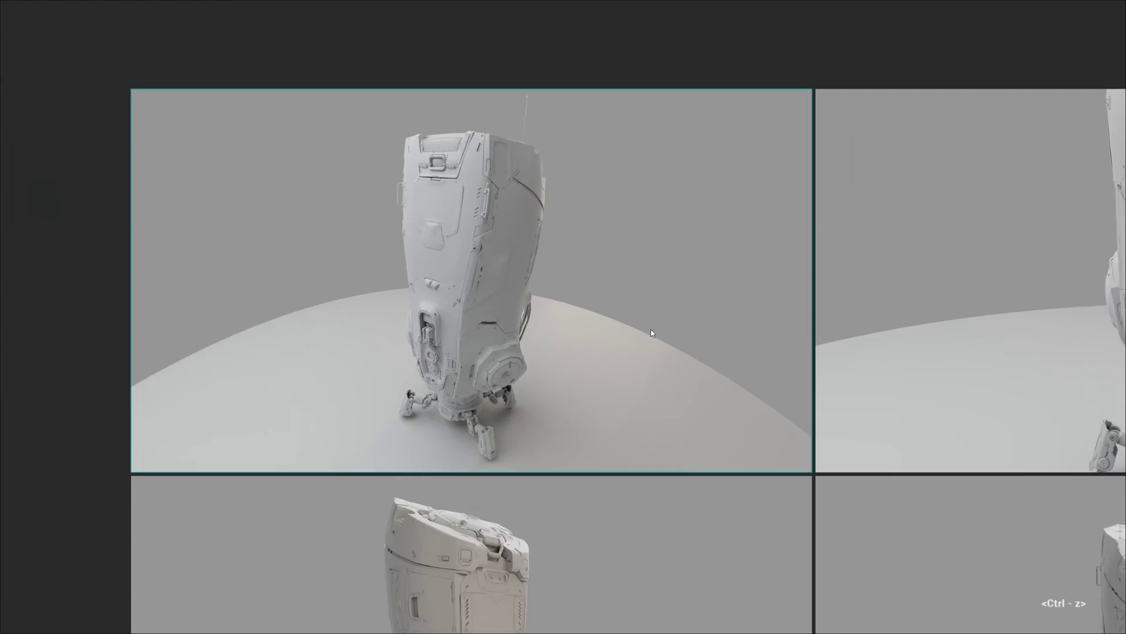
{"action": "middle_click_drag", "start_coordinate": [651, 333], "coordinate": [57, 296]}
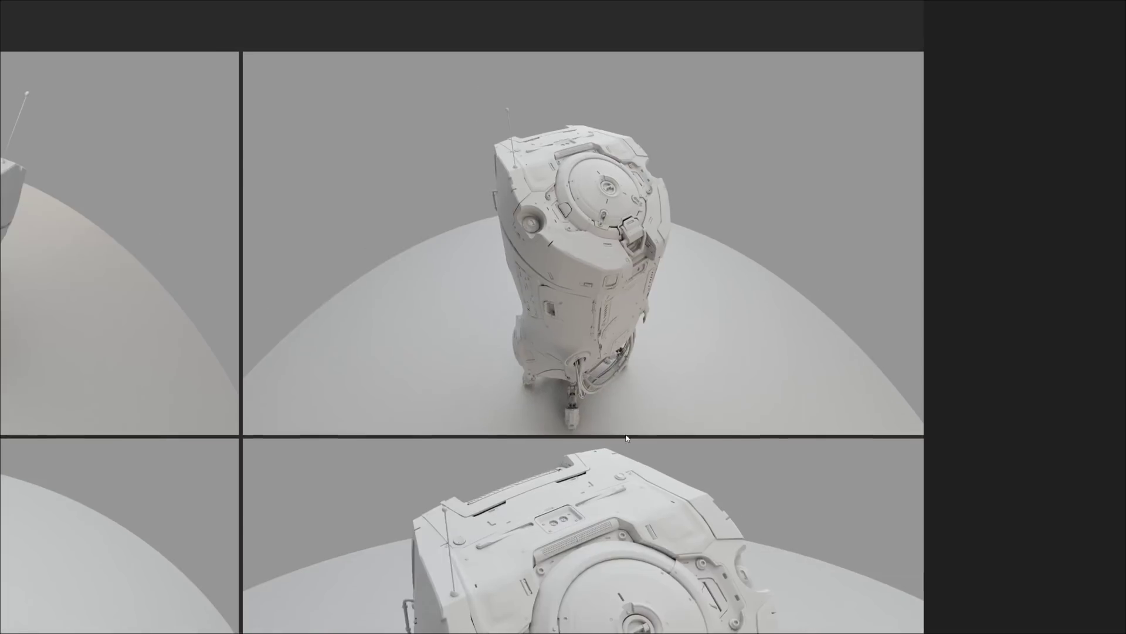
{"action": "middle_click_drag", "start_coordinate": [626, 435], "coordinate": [650, 134]}
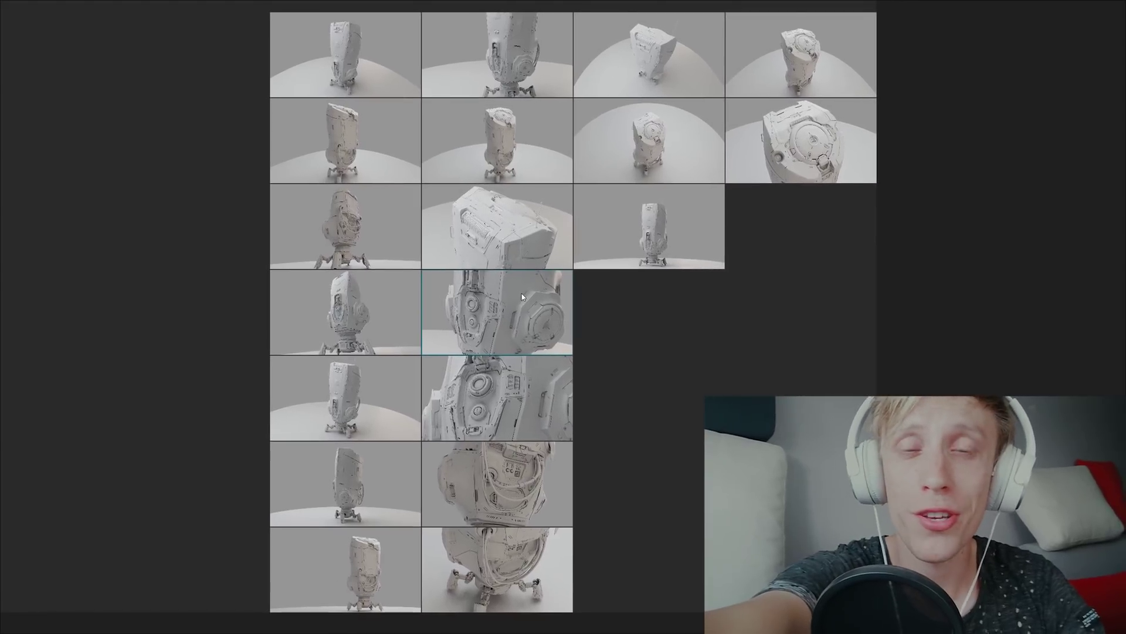
{"action": "right_click", "coordinate": [701, 469]}
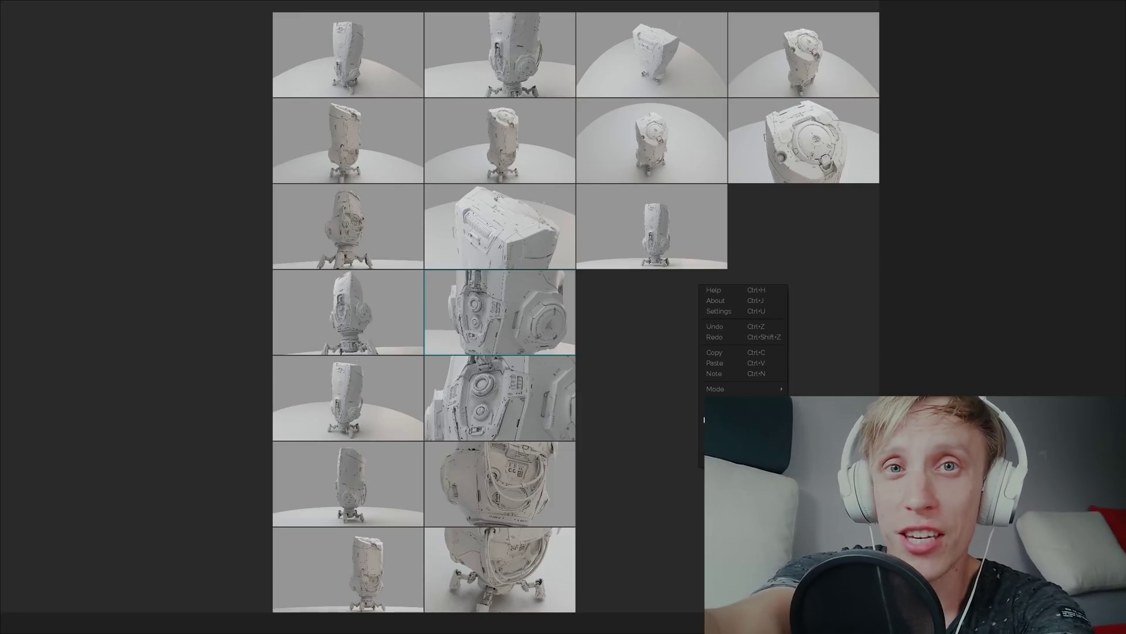
{"action": "left_click", "coordinate": [591, 433]}
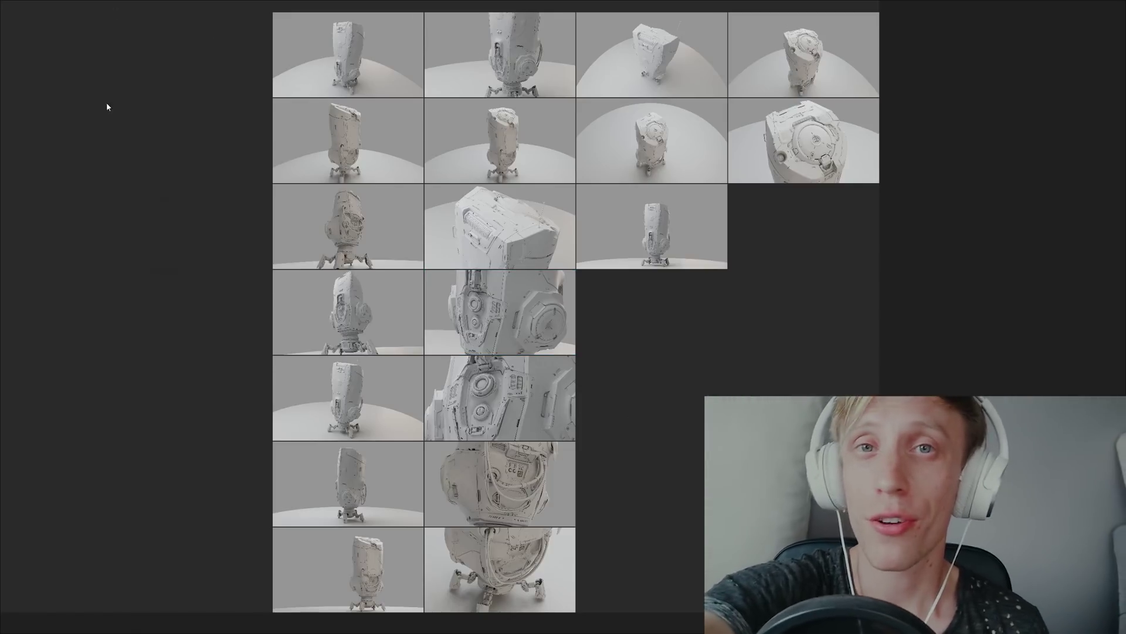